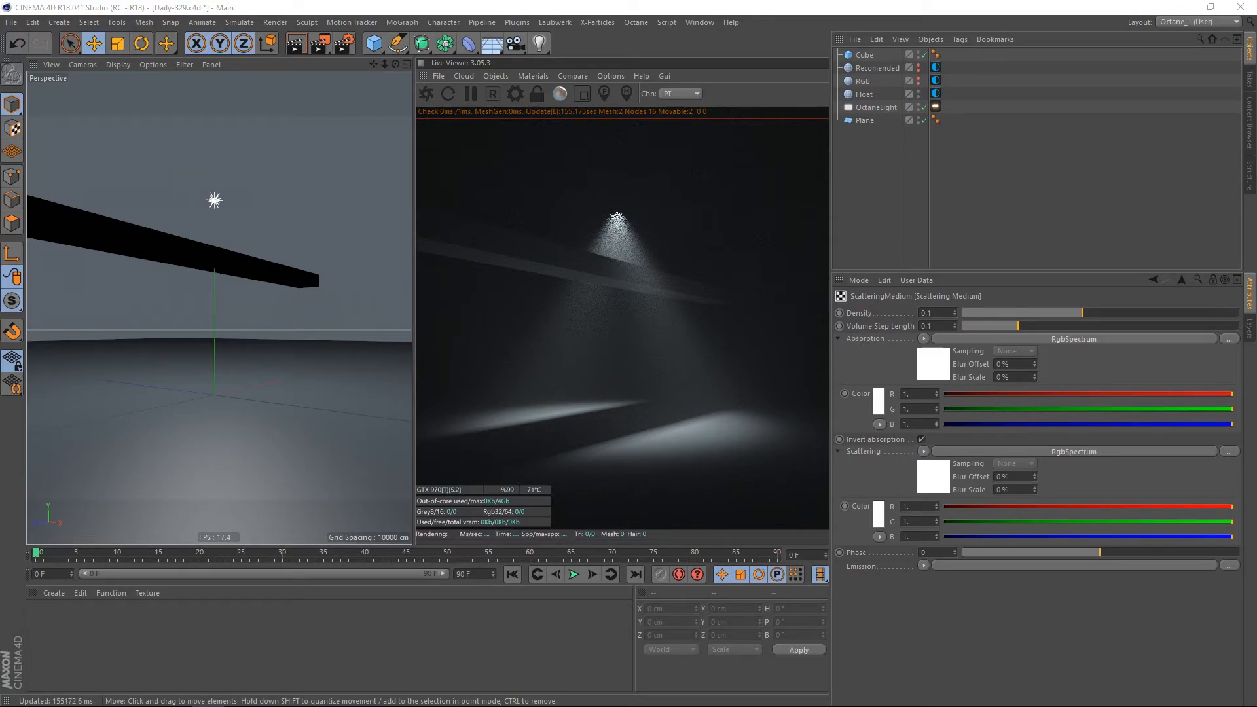
pyautogui.hotkey('alt', 'Tab')
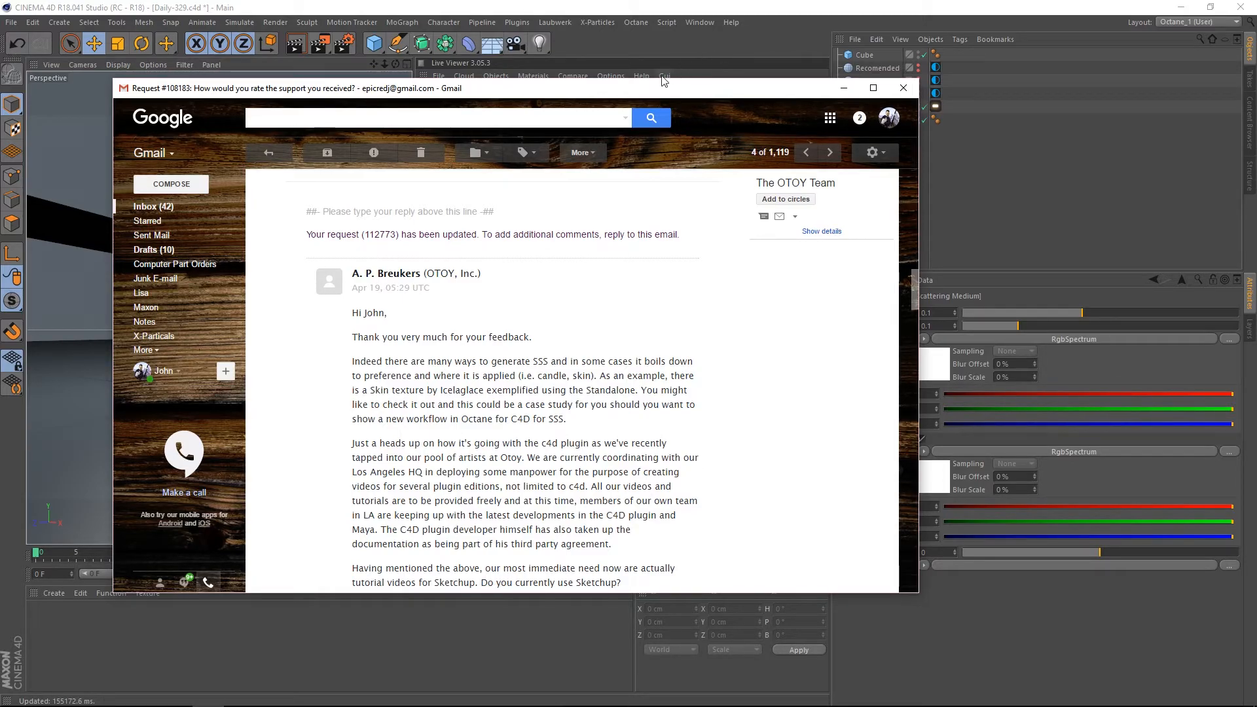
pyautogui.moveTo(653, 91); pyautogui.dragTo(0, 69)
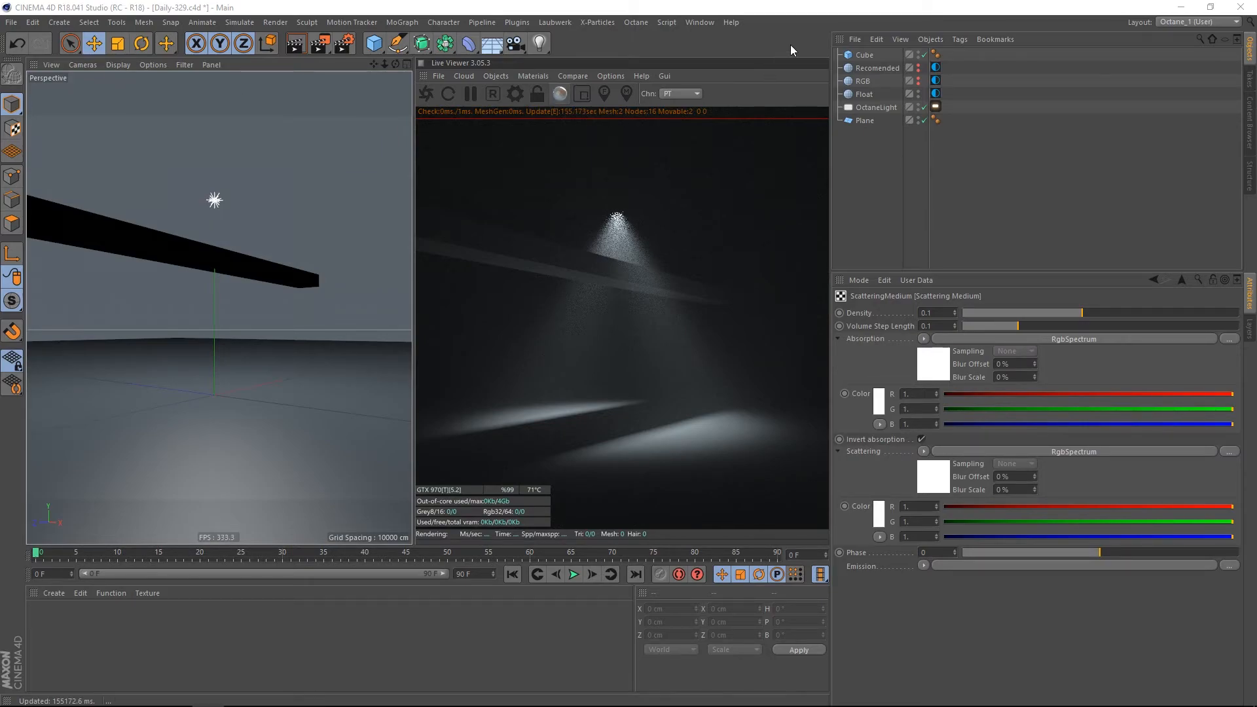
pyautogui.click(701, 22)
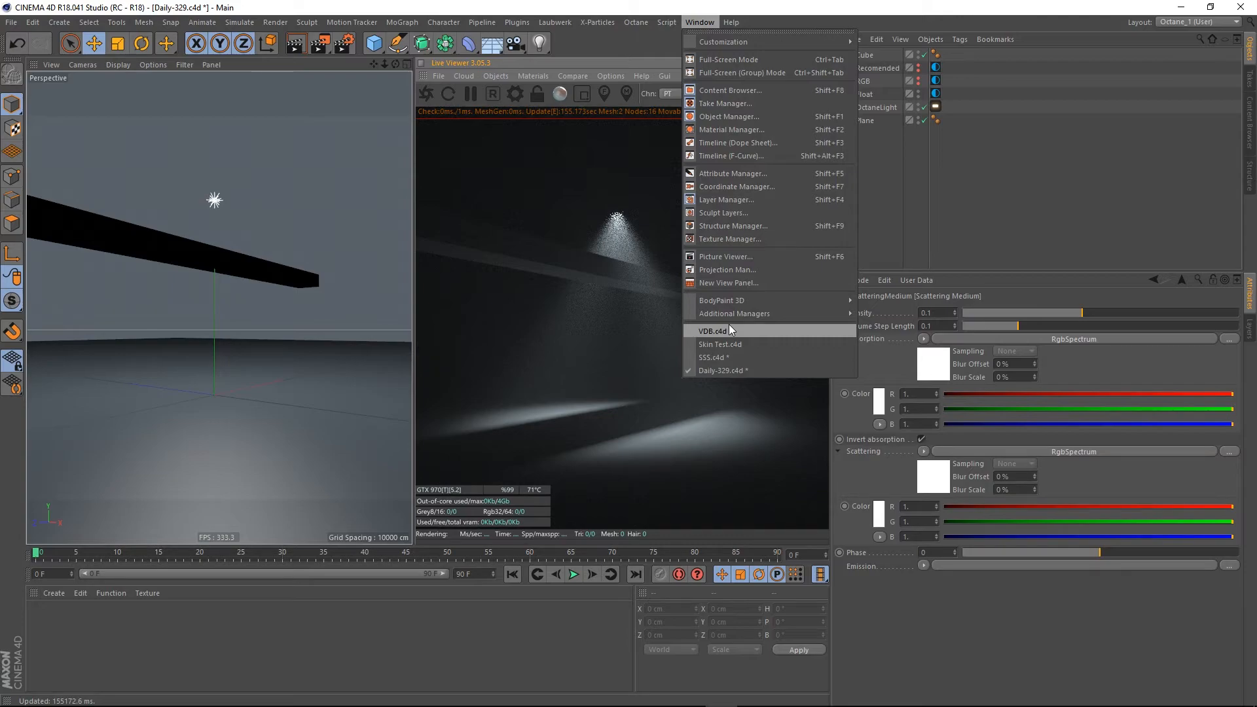
pyautogui.click(917, 144)
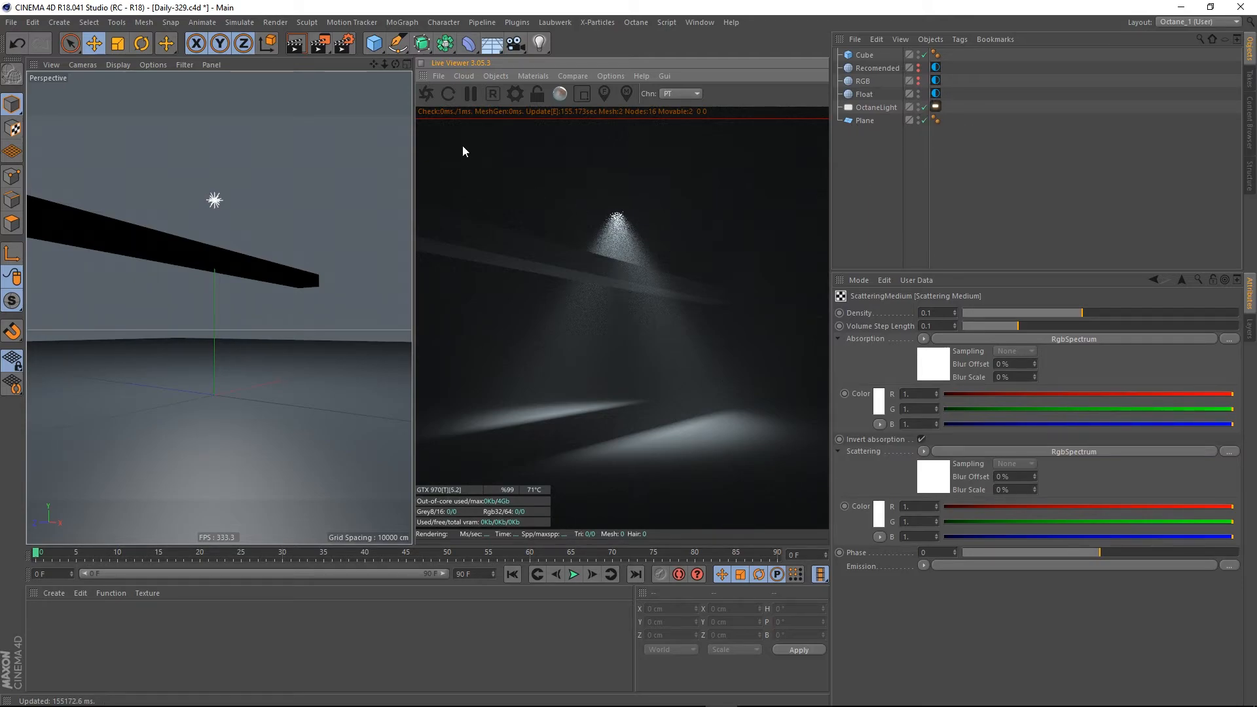
# Start the live render of the scene, and view the basic properties of the Float and RGB sky objects
pyautogui.click(426, 93)
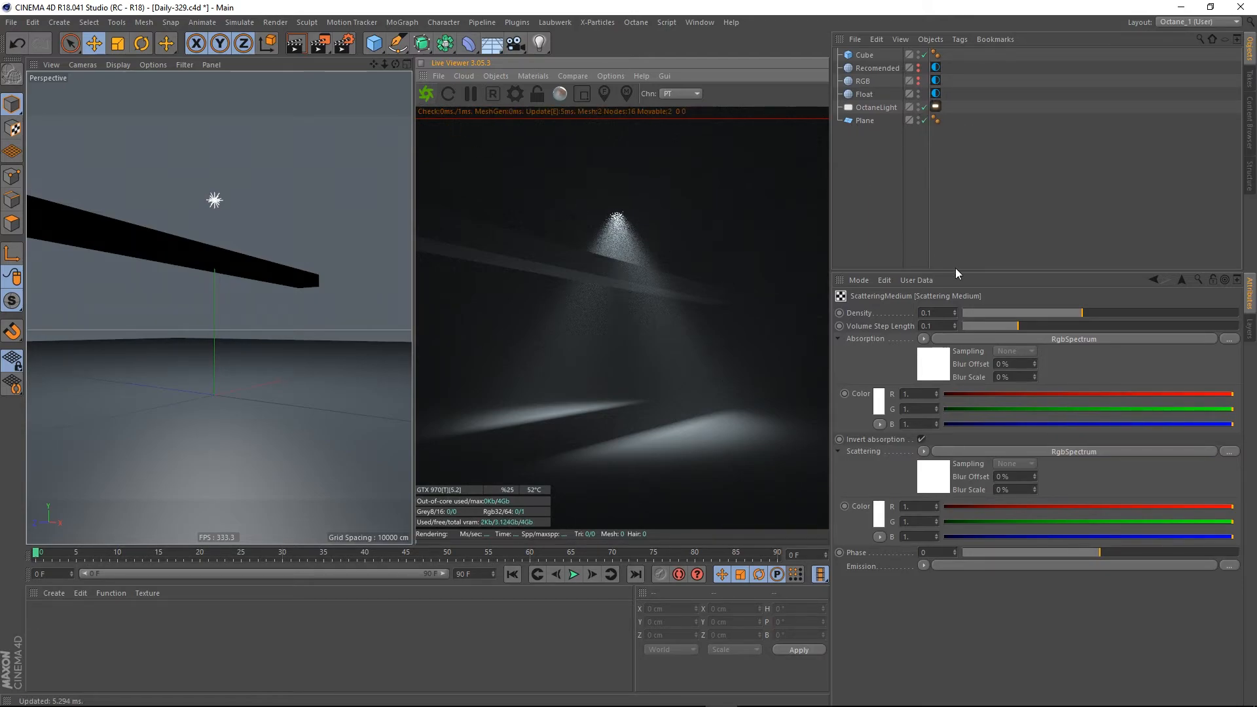
pyautogui.click(864, 95)
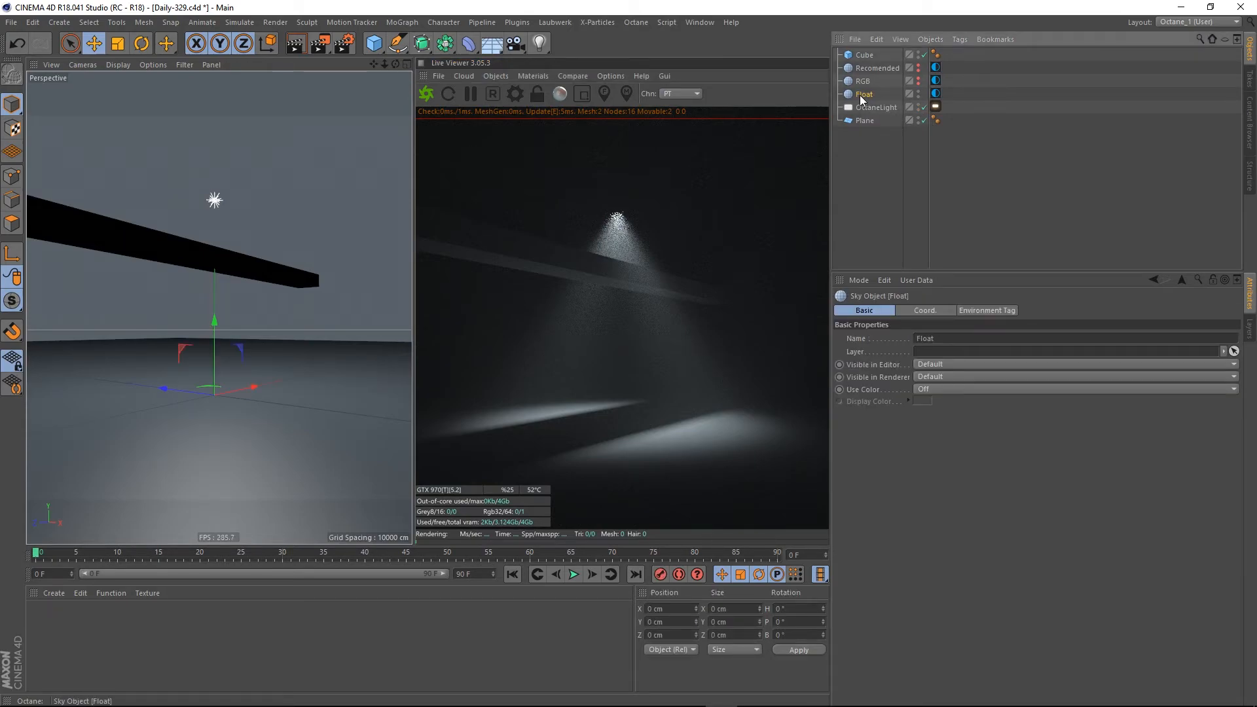
pyautogui.click(860, 84)
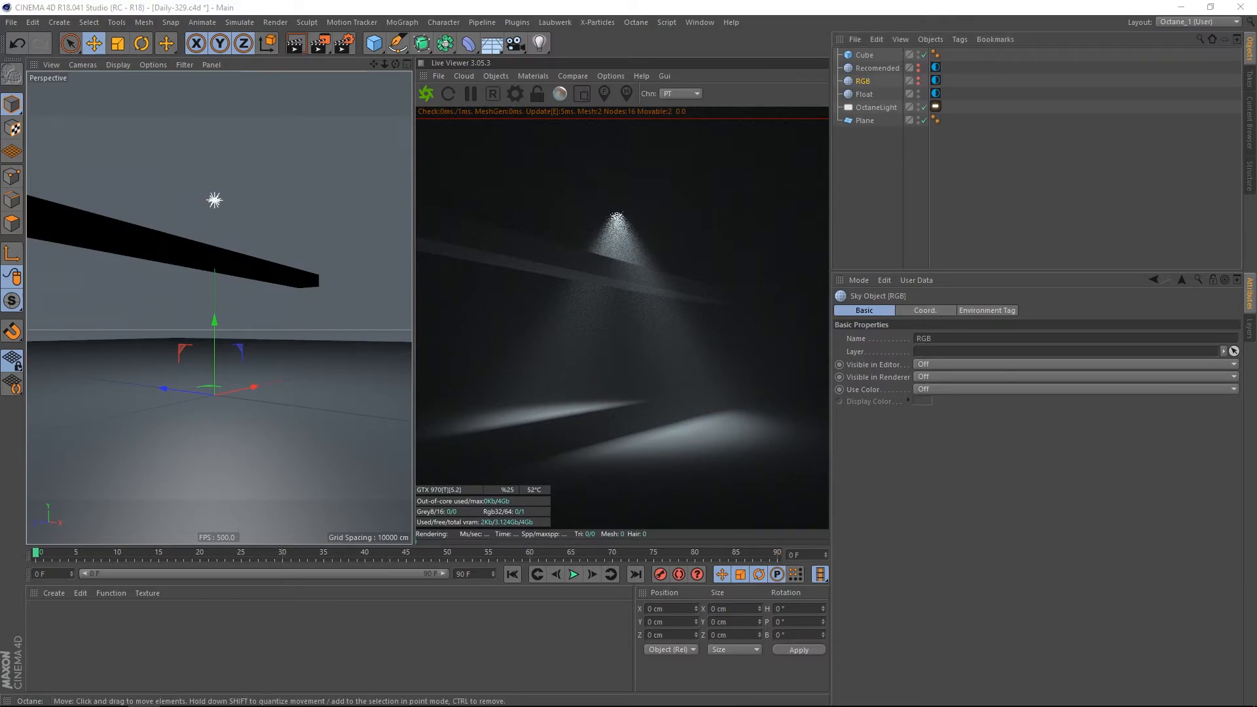
# Switch to the browser and read the OTOY Environment Medium documentation, including its example medium settings and sample render
pyautogui.moveTo(0, 79); pyautogui.dragTo(597, 47)
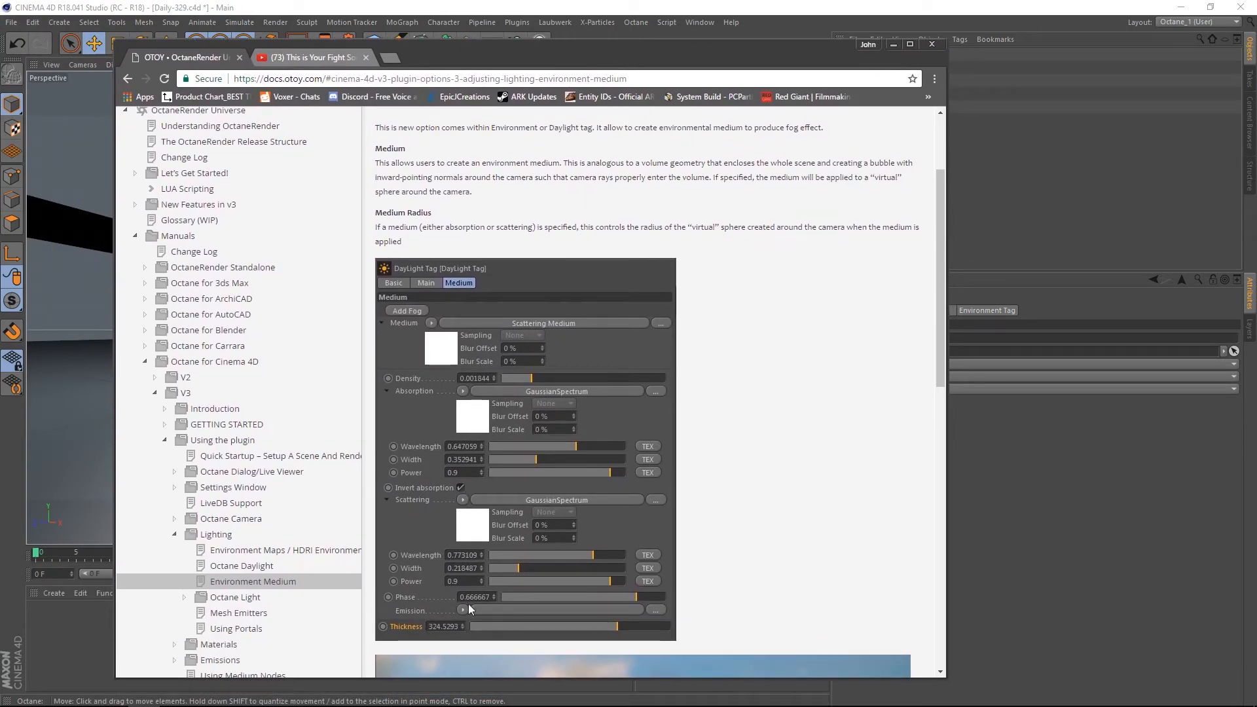
pyautogui.scroll(-6, 812, 365)
pyautogui.scroll(-1, 834, 343)
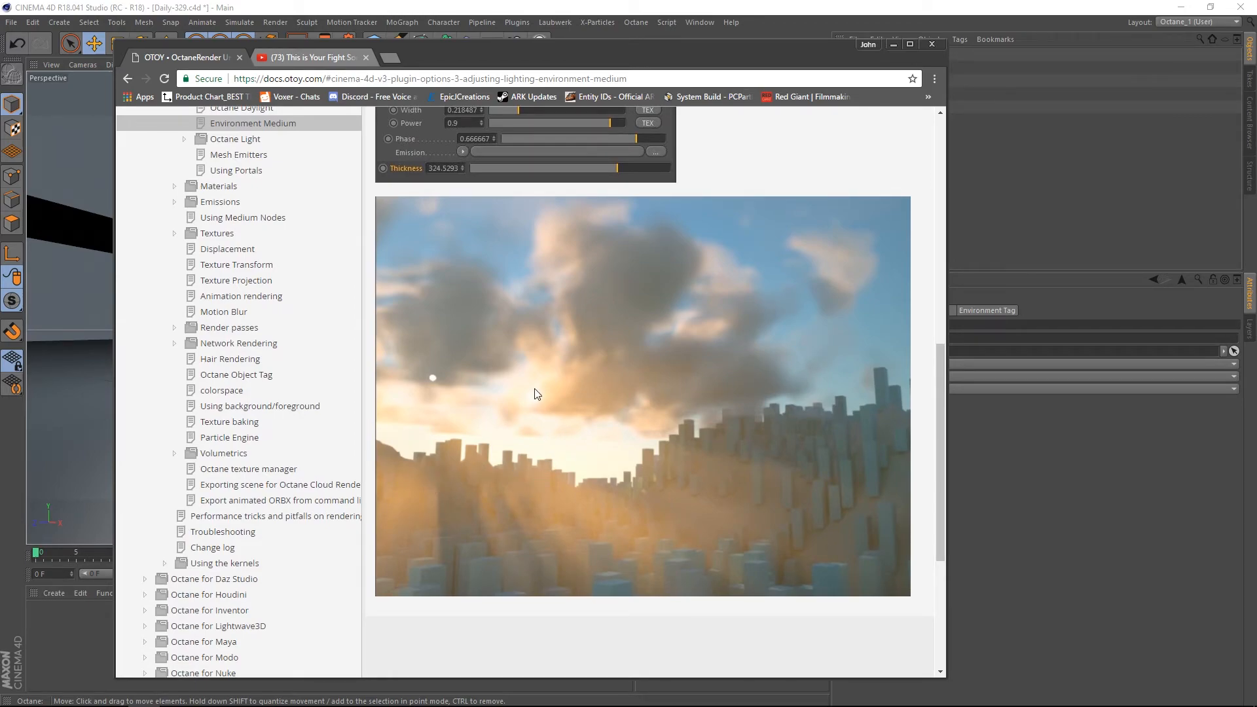
pyautogui.moveTo(593, 63); pyautogui.dragTo(0, 216)
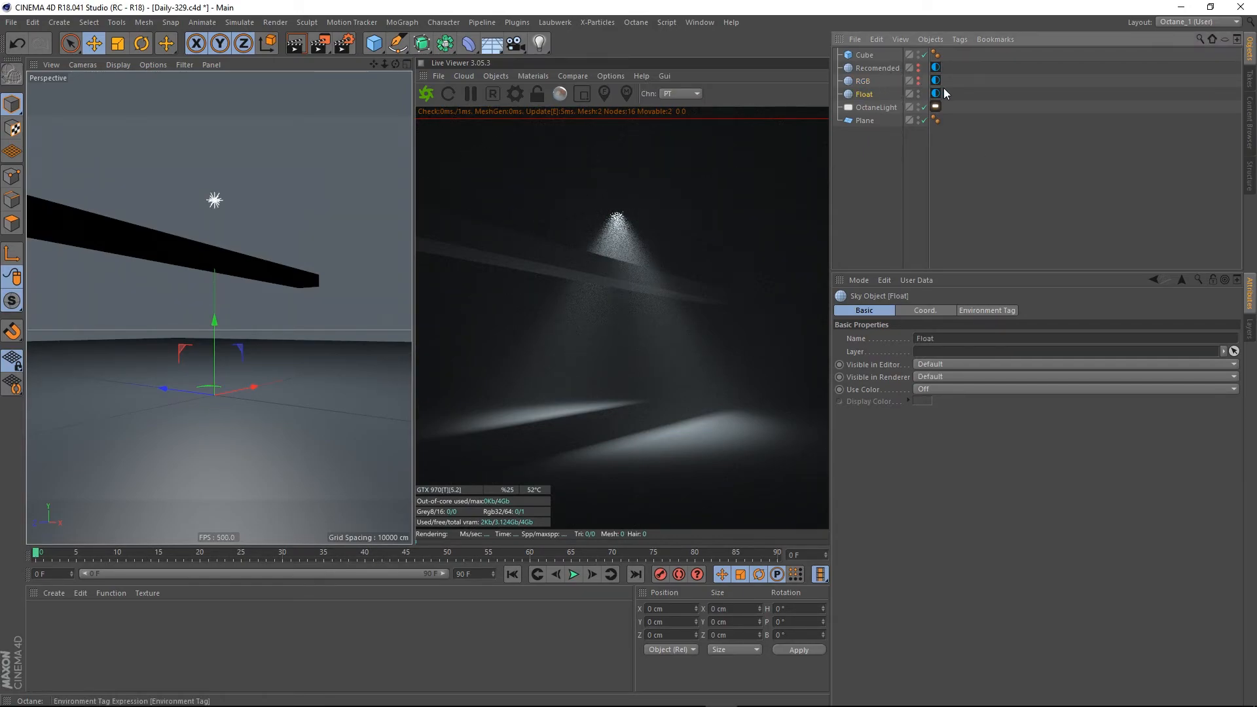
# Hide the Float sky, make the Recomended sky visible, and resend the scene to the live render
pyautogui.keyDown('ctrl'); pyautogui.click(918, 94); pyautogui.keyUp('ctrl')
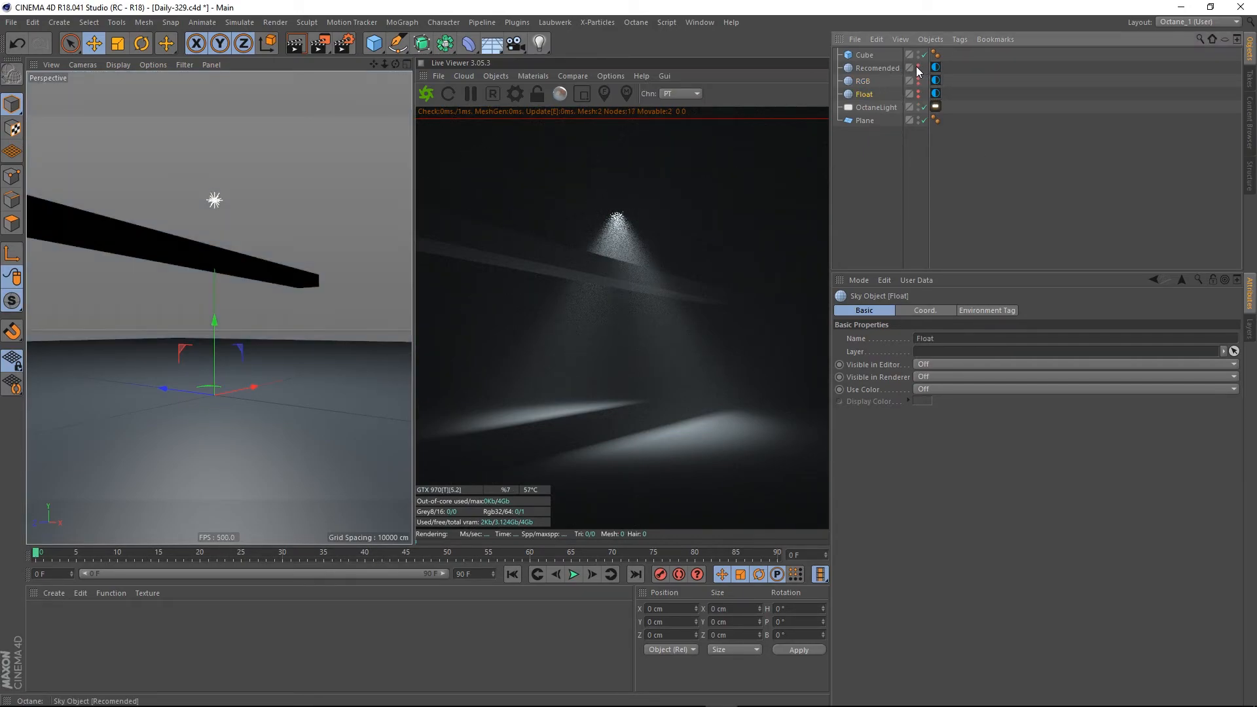
pyautogui.keyDown('ctrl'); pyautogui.click(917, 68); pyautogui.keyUp('ctrl')
pyautogui.click(426, 94)
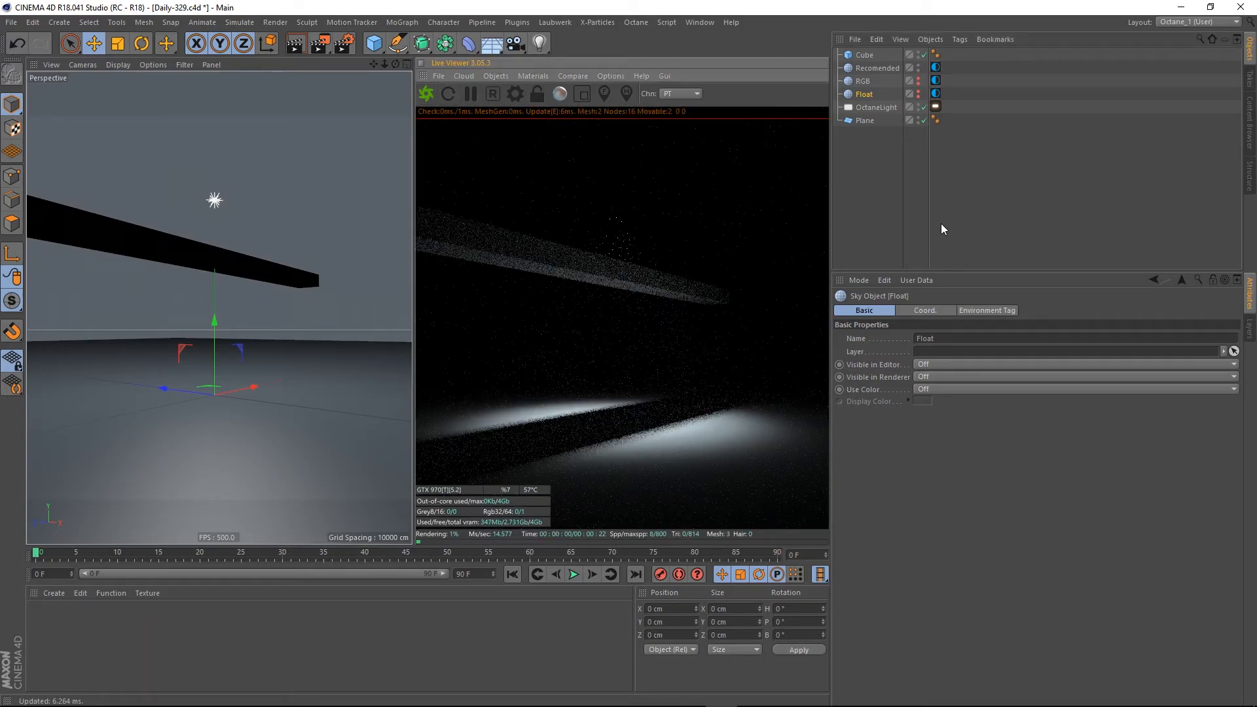
# Examine the Recomended sky's environment tag, covering its medium settings and the colour of its main RgbSpectrum texture
pyautogui.click(935, 80)
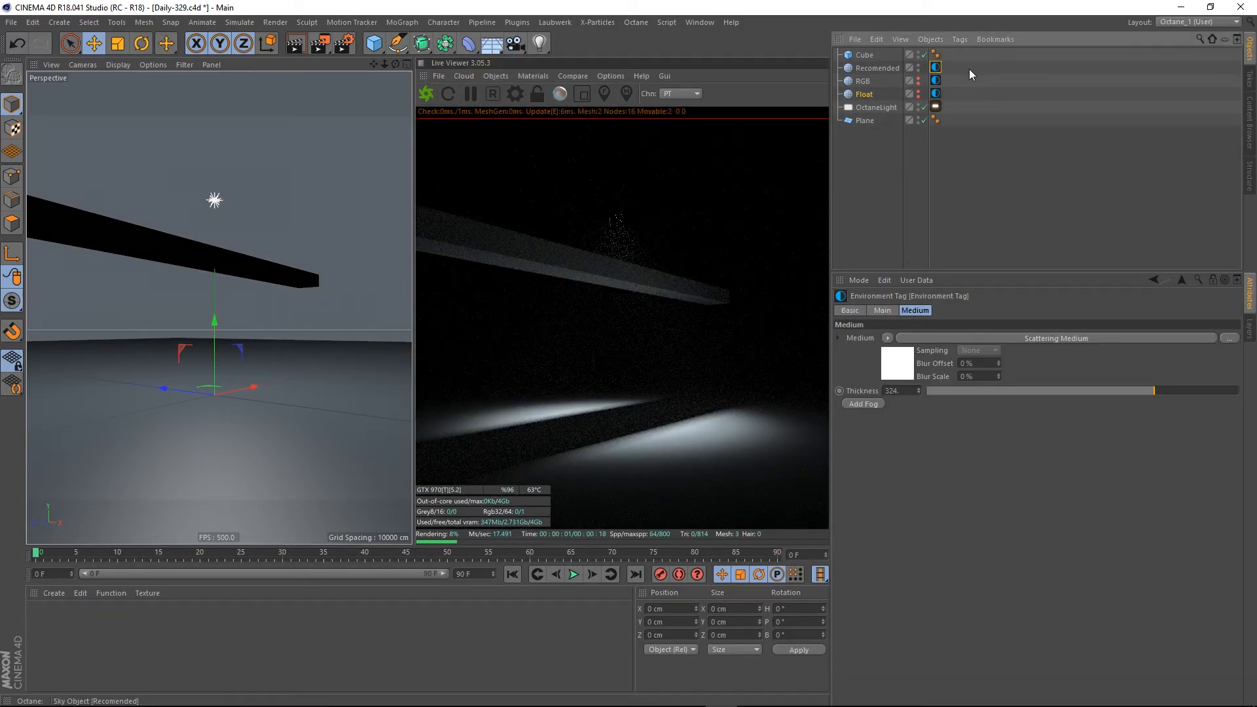
pyautogui.click(884, 312)
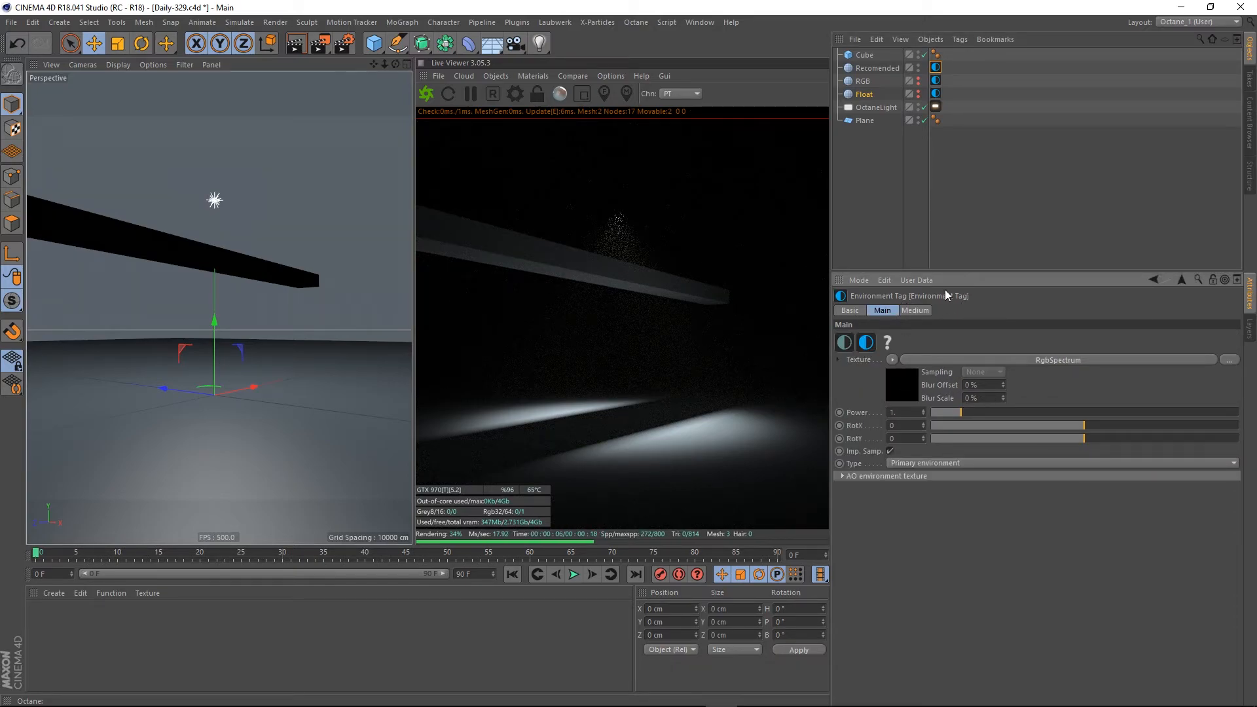
pyautogui.click(917, 312)
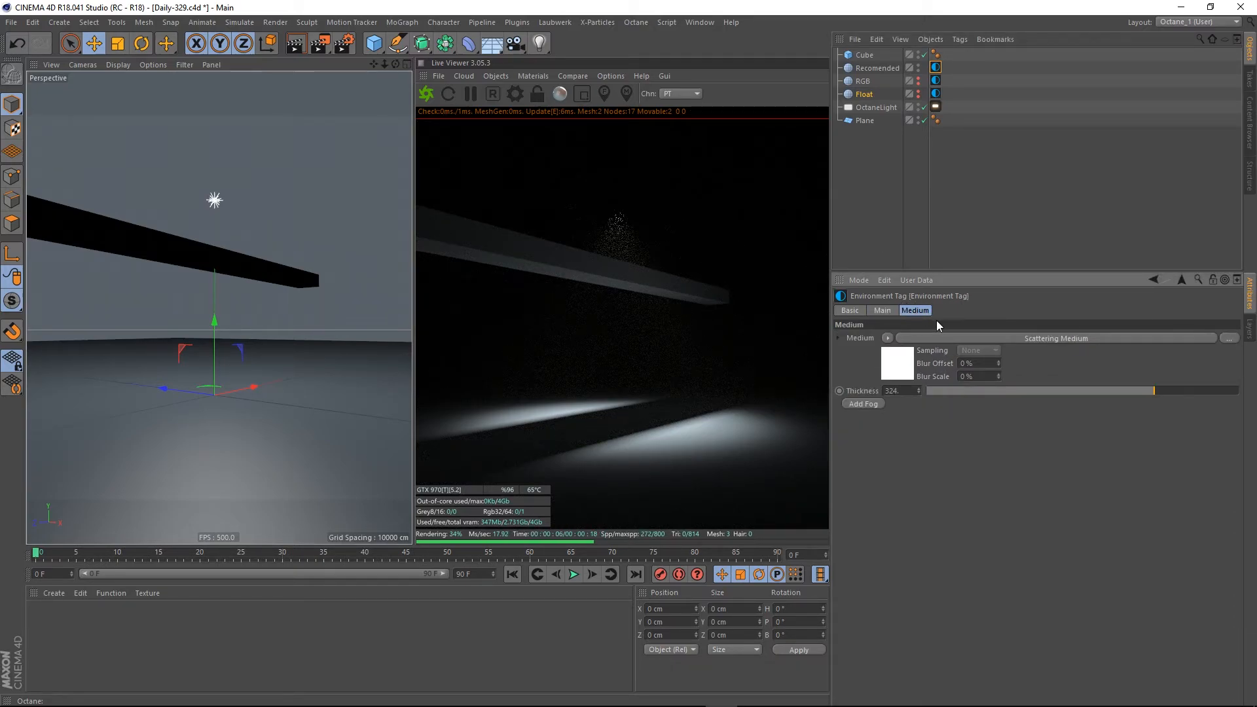
pyautogui.click(883, 312)
pyautogui.click(916, 385)
pyautogui.click(876, 320)
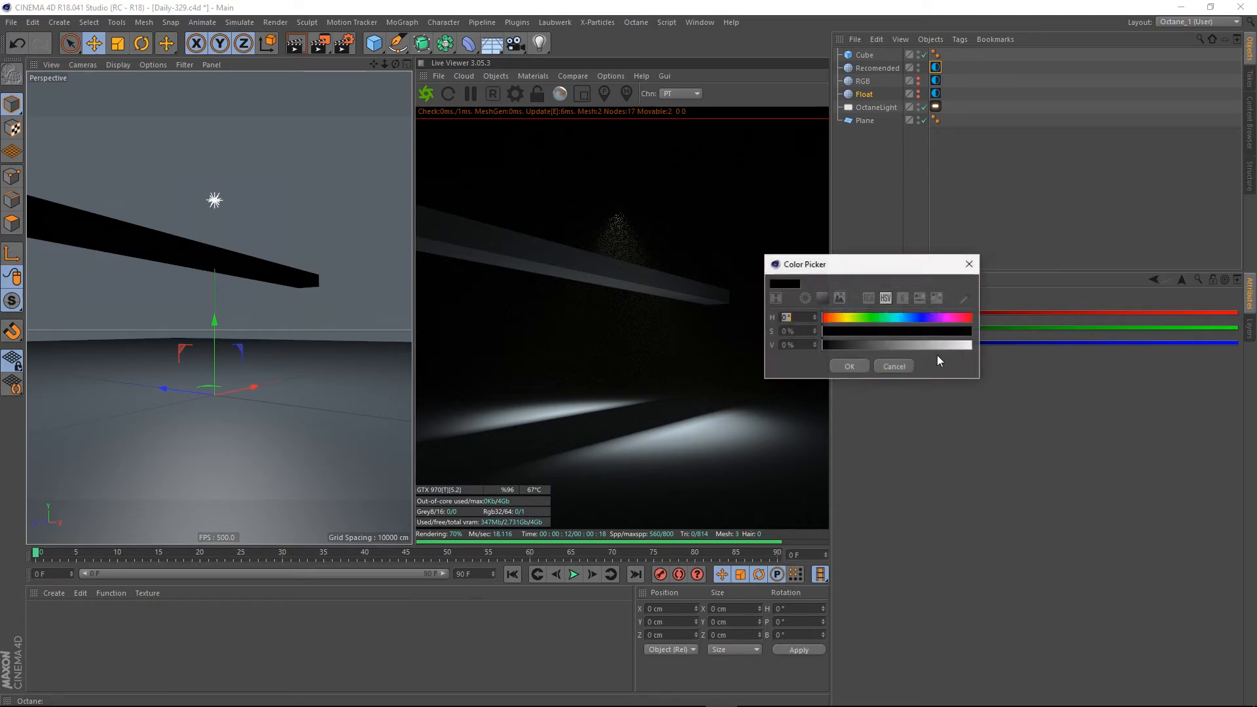
pyautogui.click(870, 364)
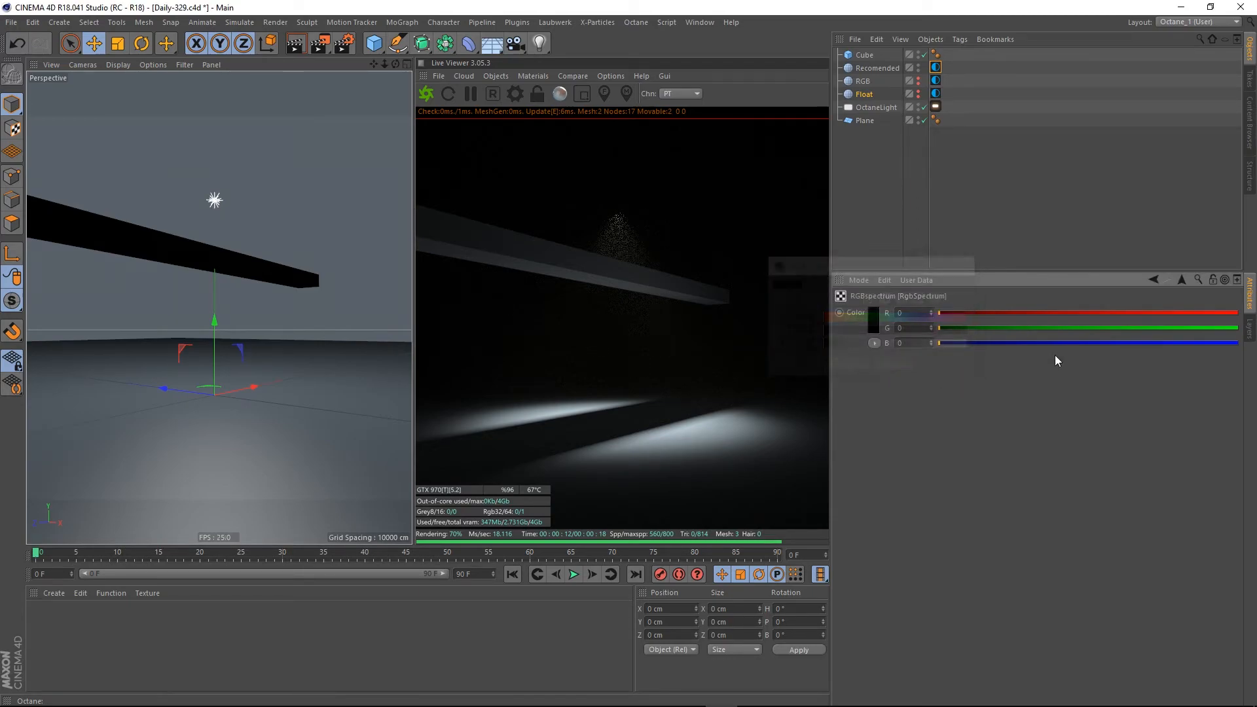
pyautogui.click(1181, 280)
# Enable the render region and draw it around the light source and beam to inspect the faint volumetric cone
pyautogui.click(582, 97)
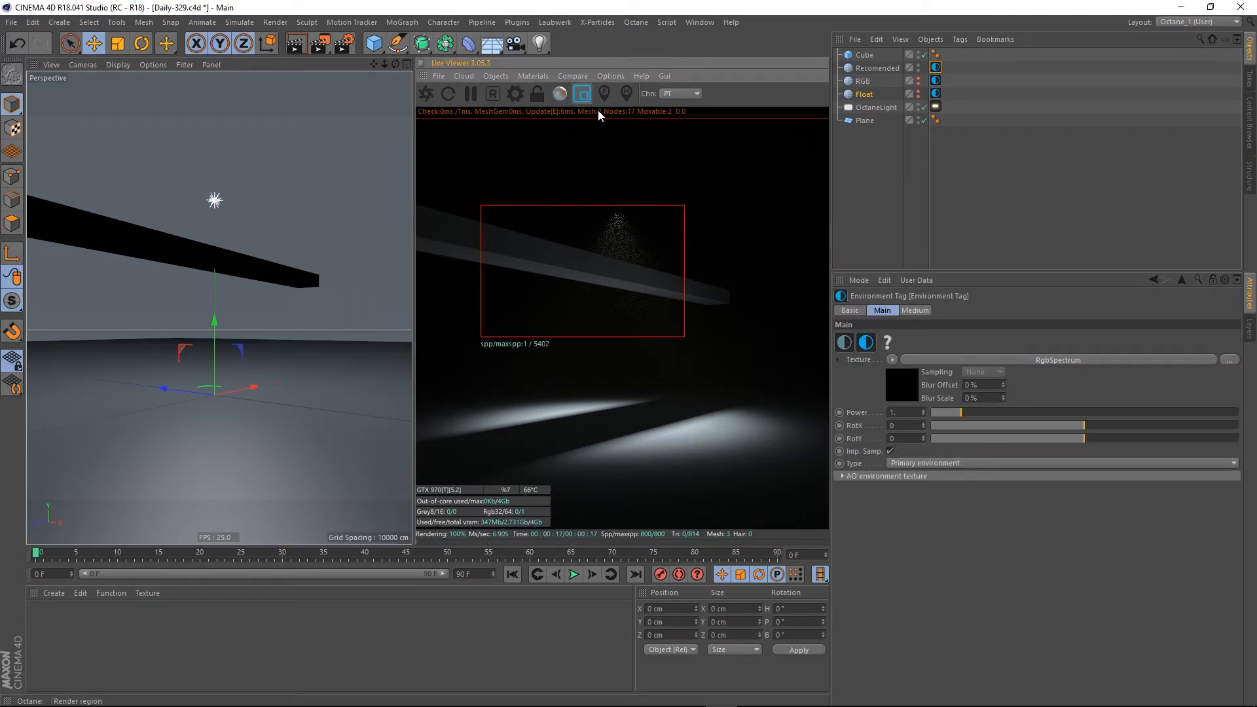
pyautogui.moveTo(645, 192); pyautogui.dragTo(576, 267)
pyautogui.moveTo(641, 230); pyautogui.dragTo(595, 356)
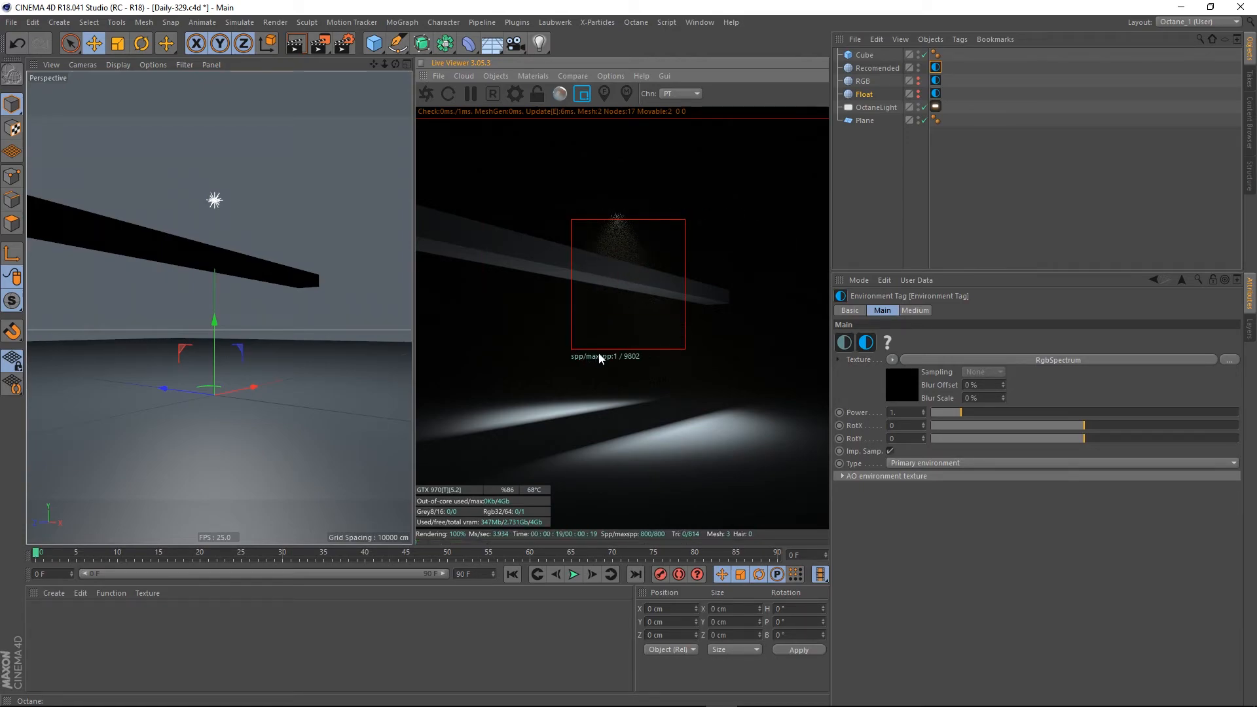
pyautogui.moveTo(673, 197); pyautogui.dragTo(559, 368)
pyautogui.moveTo(716, 254); pyautogui.dragTo(544, 448)
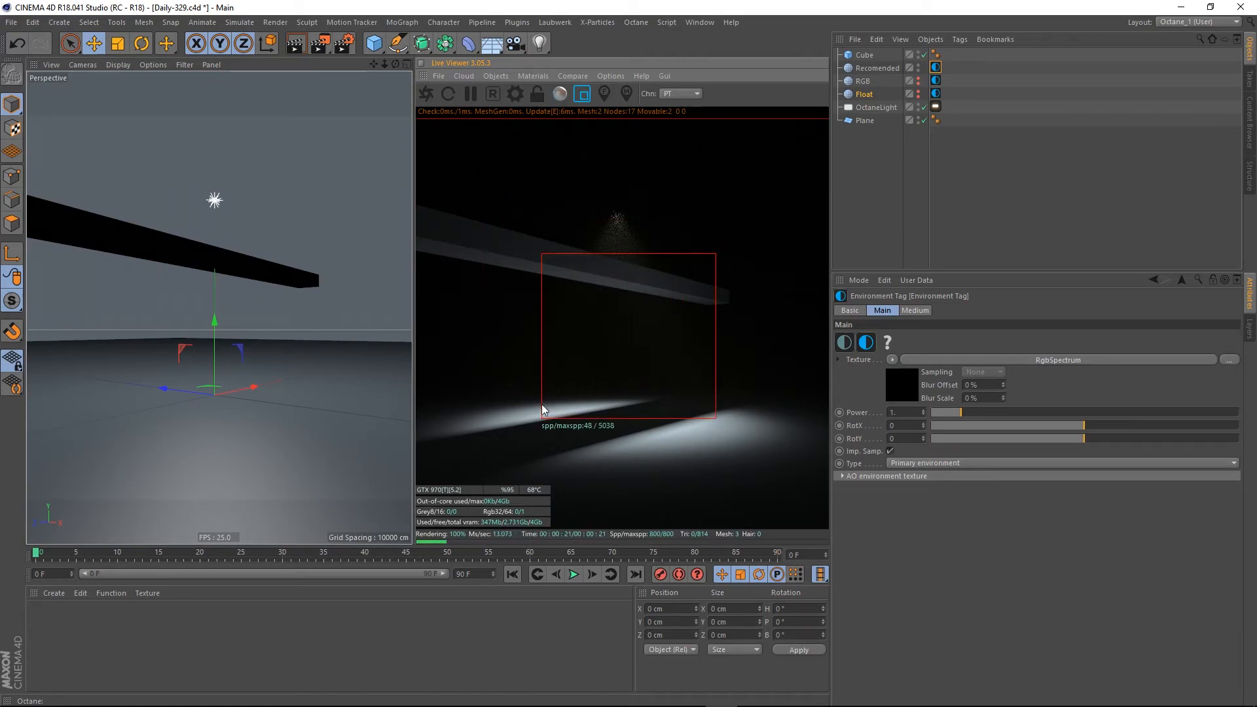
pyautogui.moveTo(650, 165); pyautogui.dragTo(650, 282)
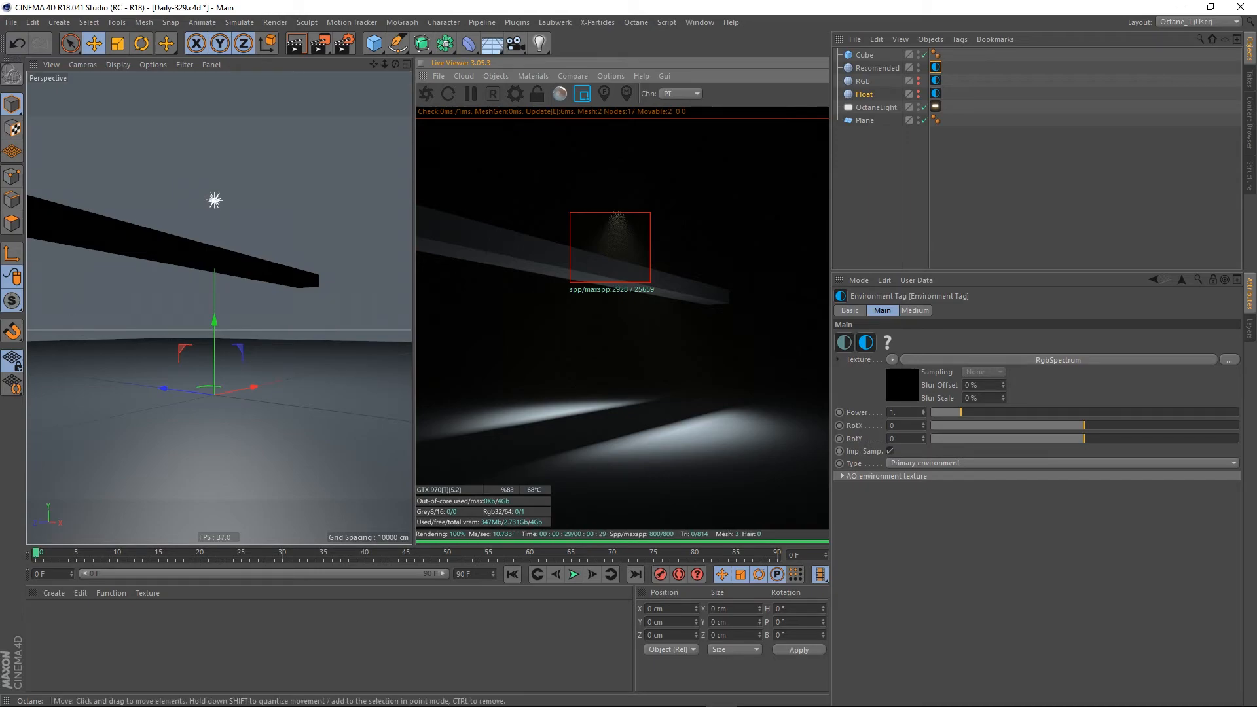
pyautogui.hotkey('alt', 'Tab')
pyautogui.hotkey('alt', 'Tab')
pyautogui.moveTo(657, 203); pyautogui.dragTo(533, 354)
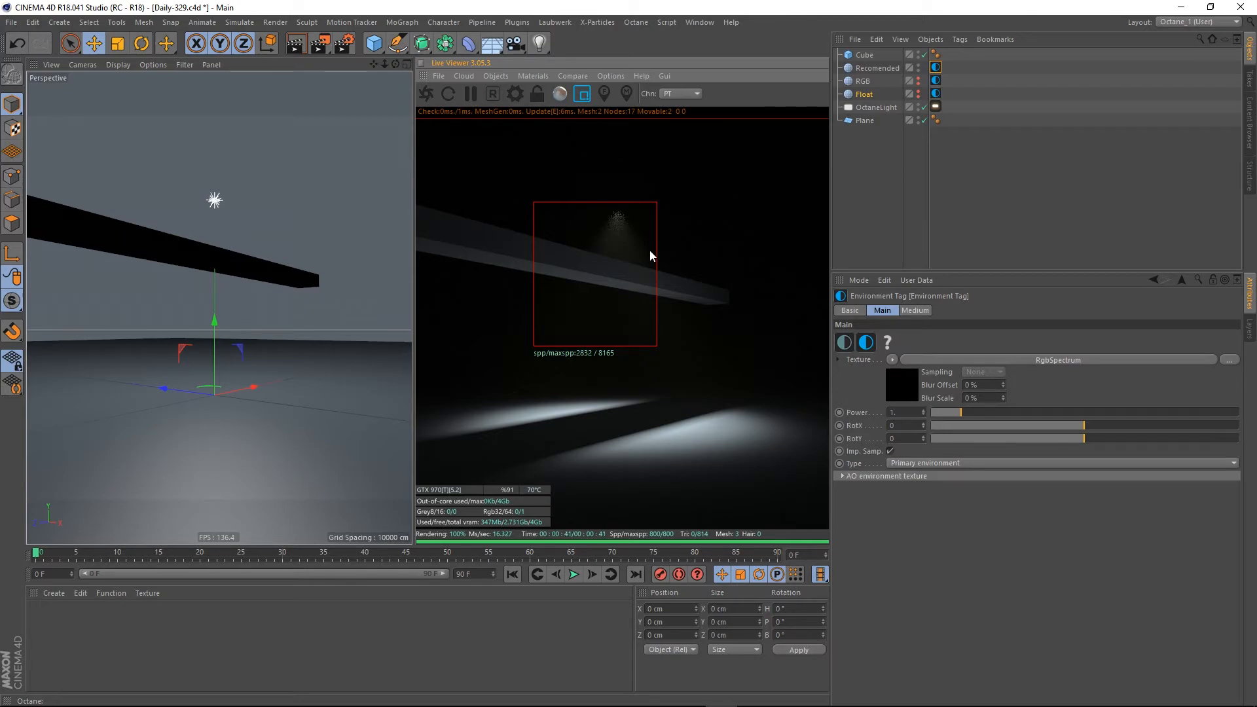
# Hide the Recomended sky, turn off the render region, and make the Float sky visible in the live render
pyautogui.click(918, 68)
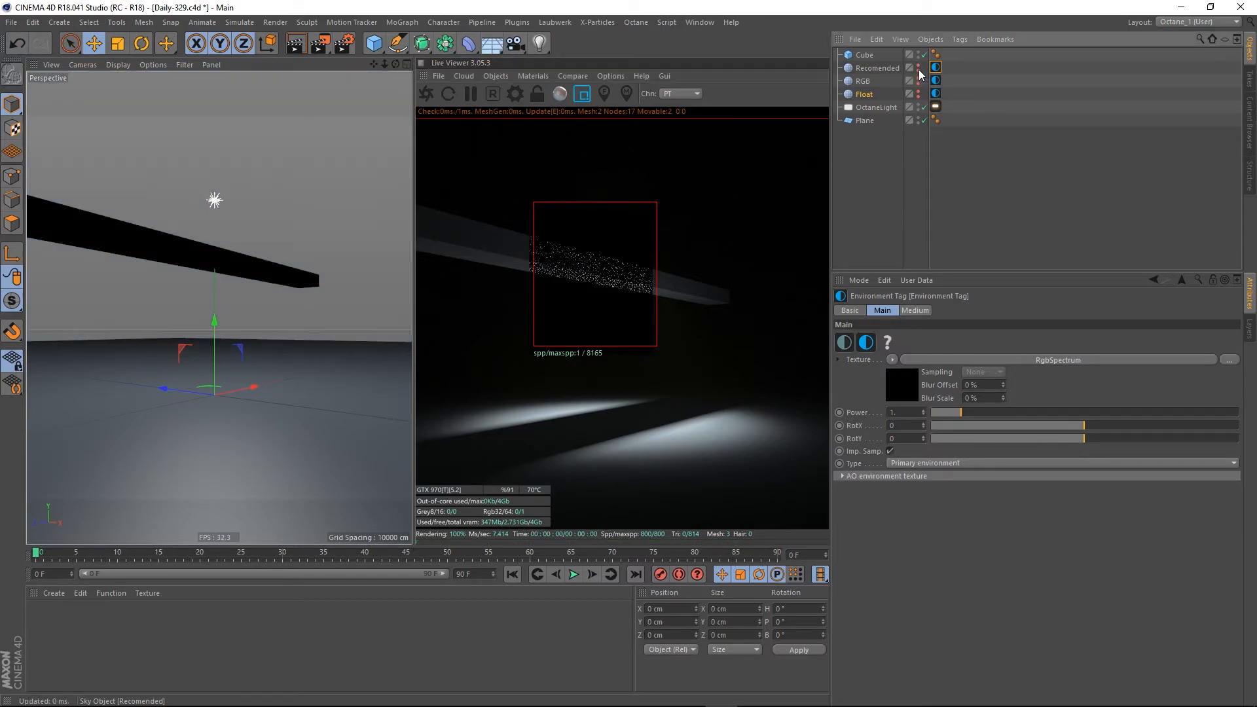
pyautogui.click(582, 93)
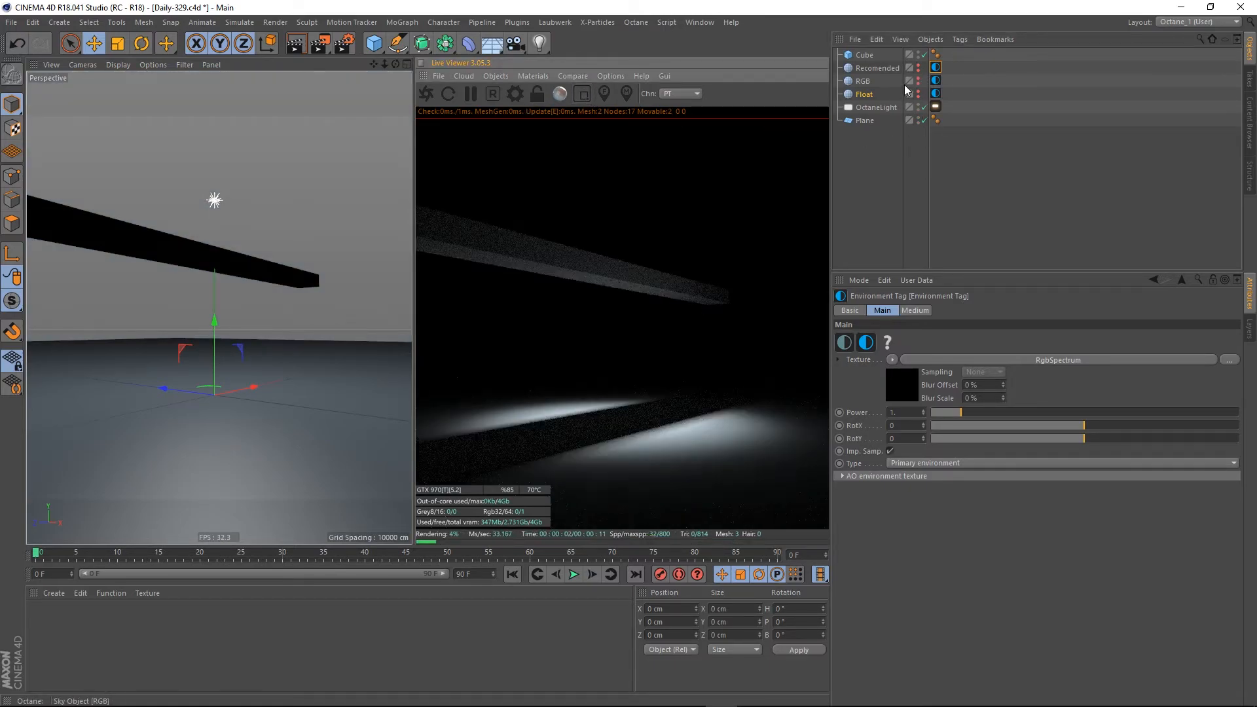
pyautogui.click(919, 96)
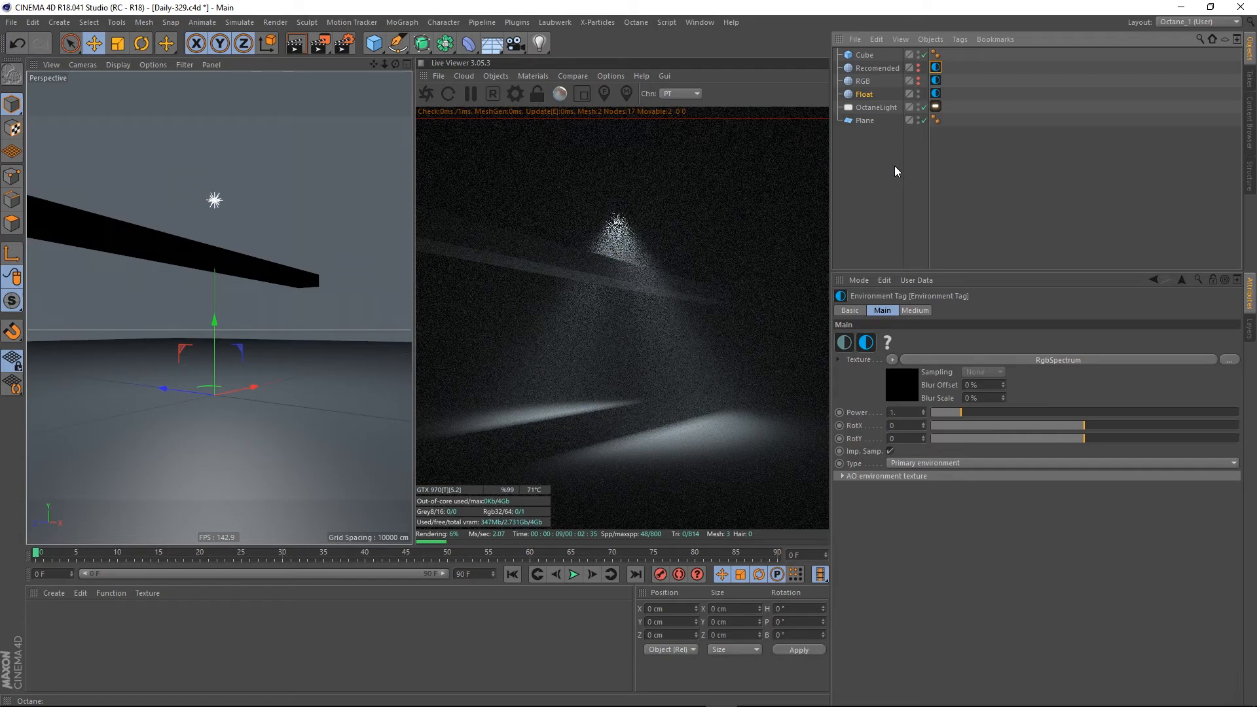
# Switch visibility from the Float sky to the RGB sky and back to compare their fog in the live render
pyautogui.keyDown('alt'); pyautogui.click(918, 95); pyautogui.keyUp('alt')
pyautogui.keyDown('alt'); pyautogui.click(918, 82); pyautogui.keyUp('alt')
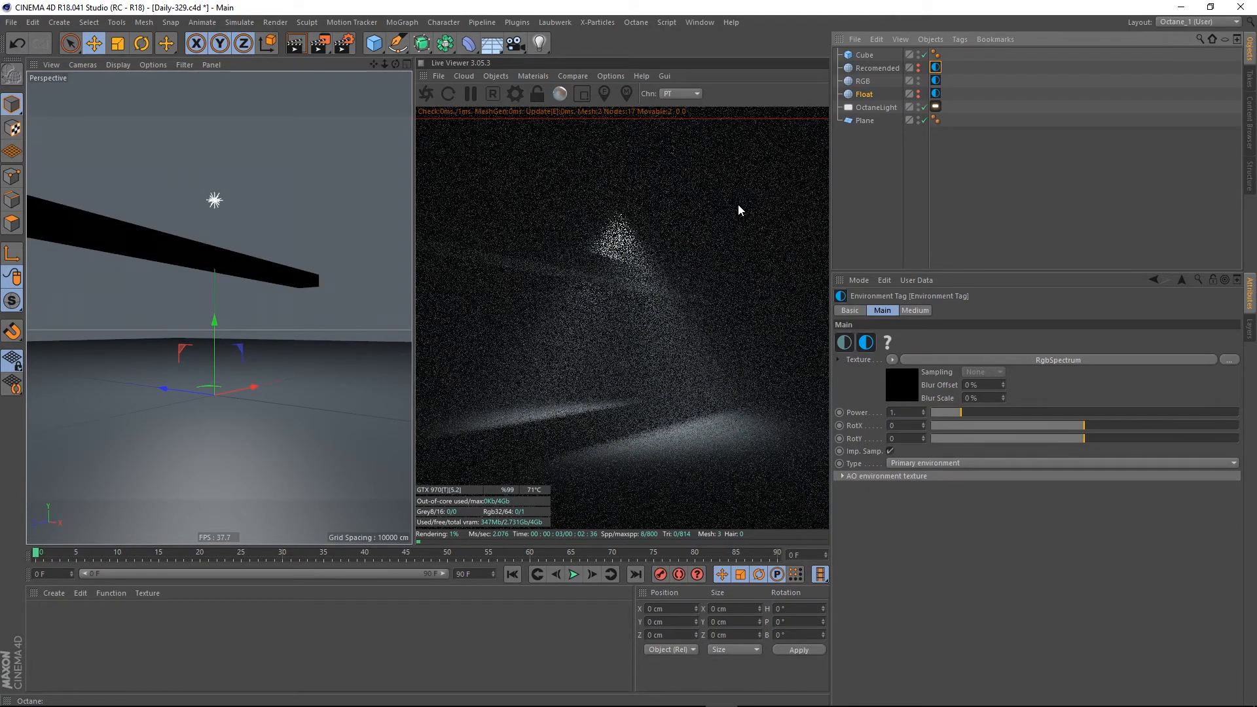
pyautogui.click(919, 85)
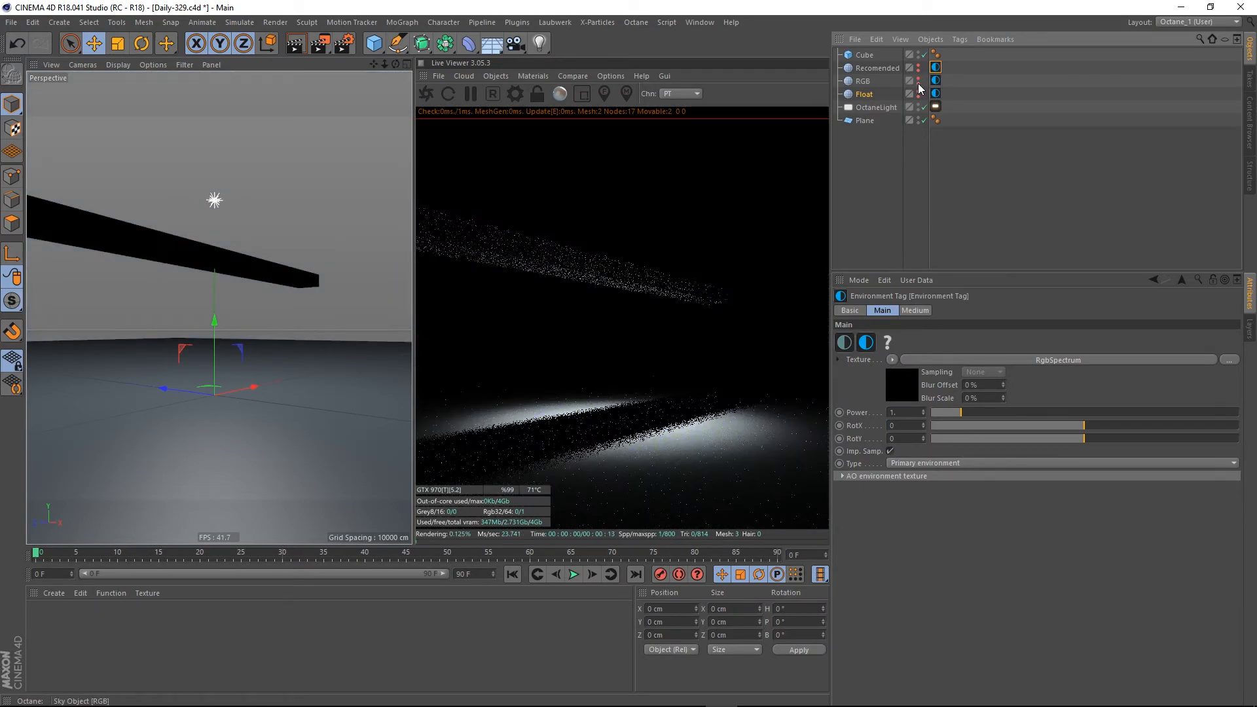
pyautogui.click(918, 94)
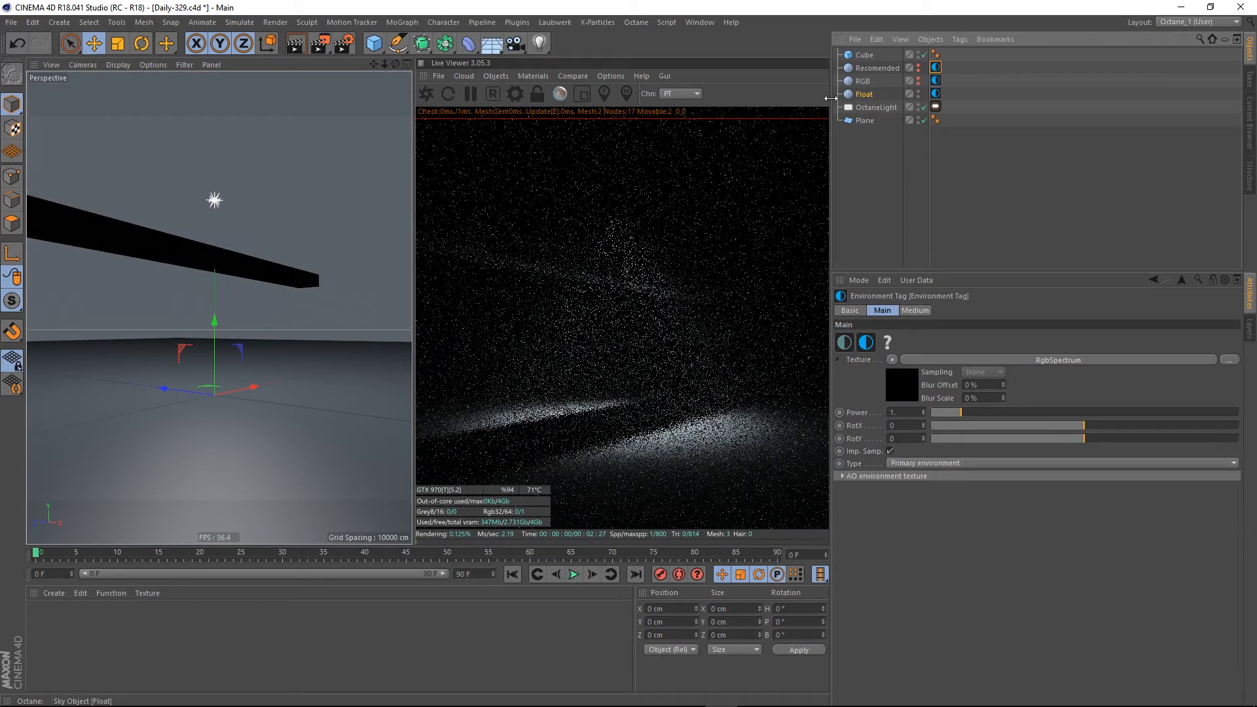
# Compare the medium thickness and Scattering Medium settings of the Float and Recomended skies' environment tags
pyautogui.click(936, 93)
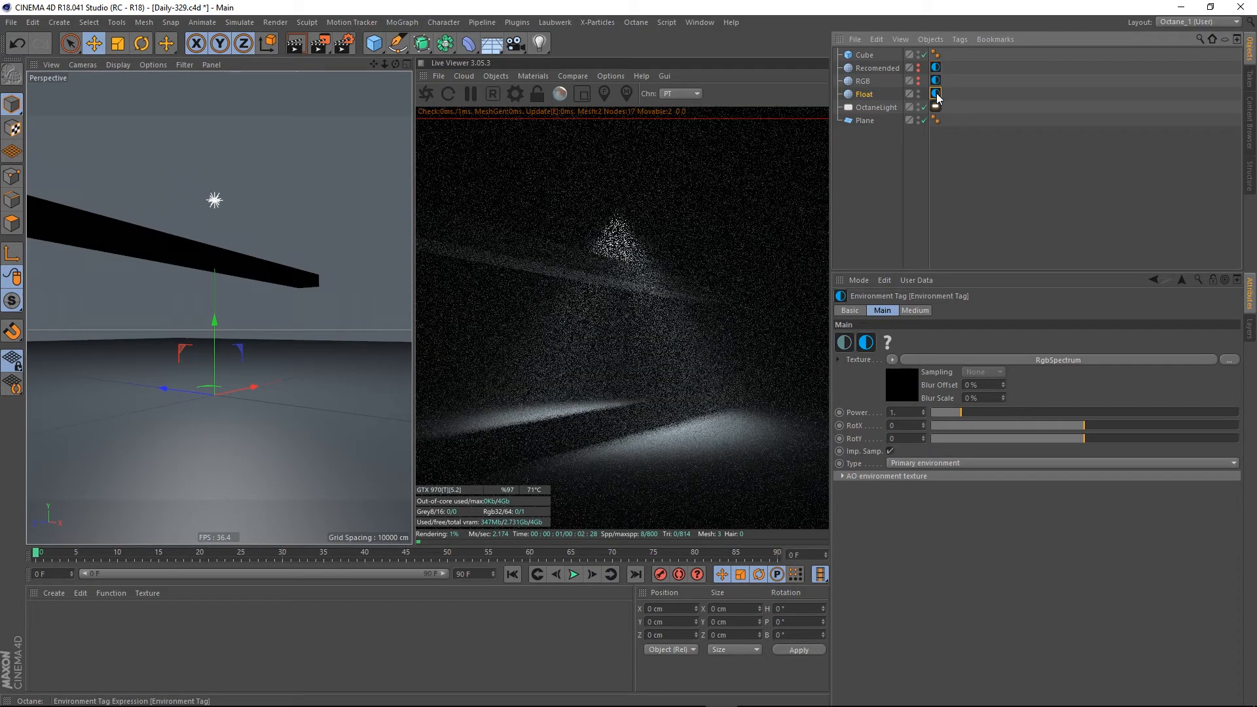
pyautogui.click(923, 311)
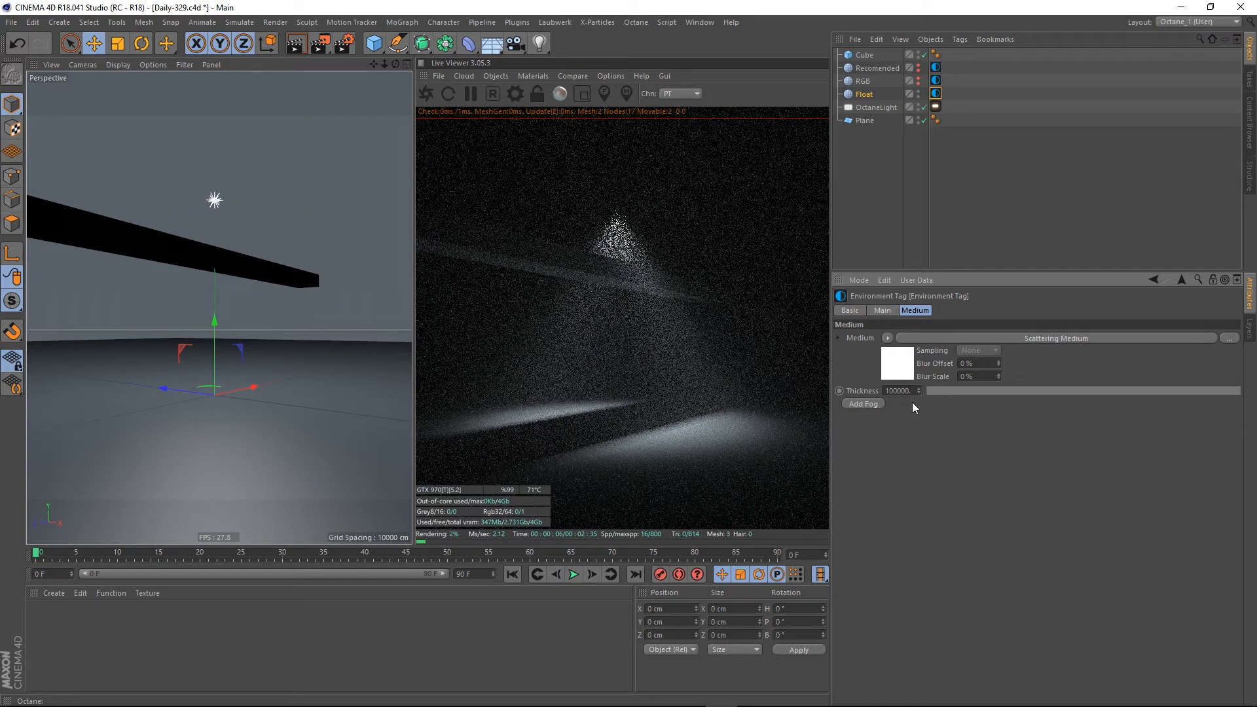
pyautogui.click(940, 65)
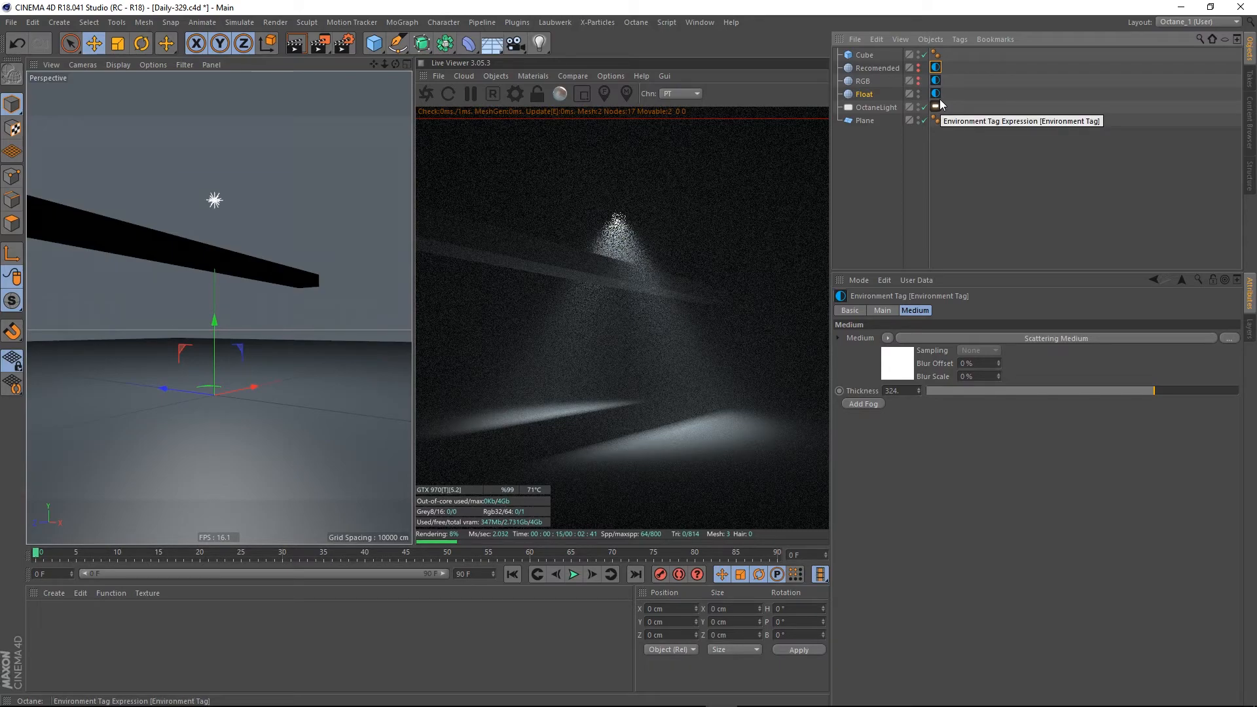
pyautogui.click(894, 366)
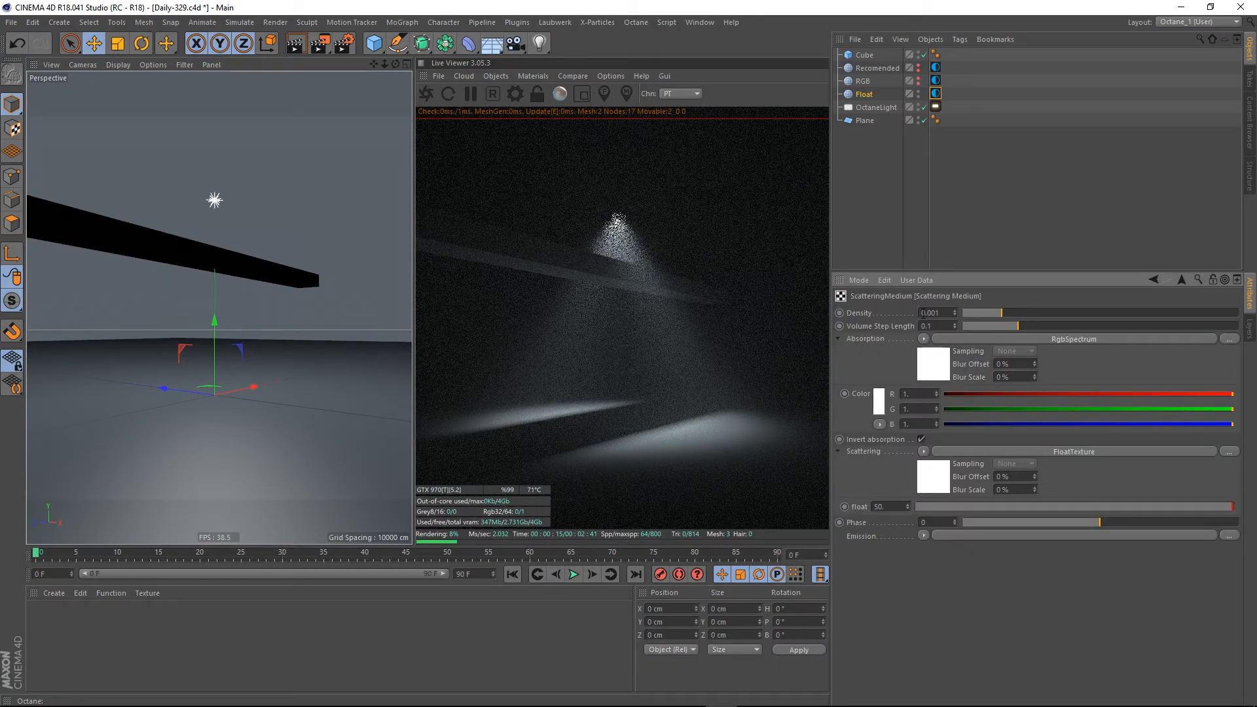
pyautogui.click(936, 67)
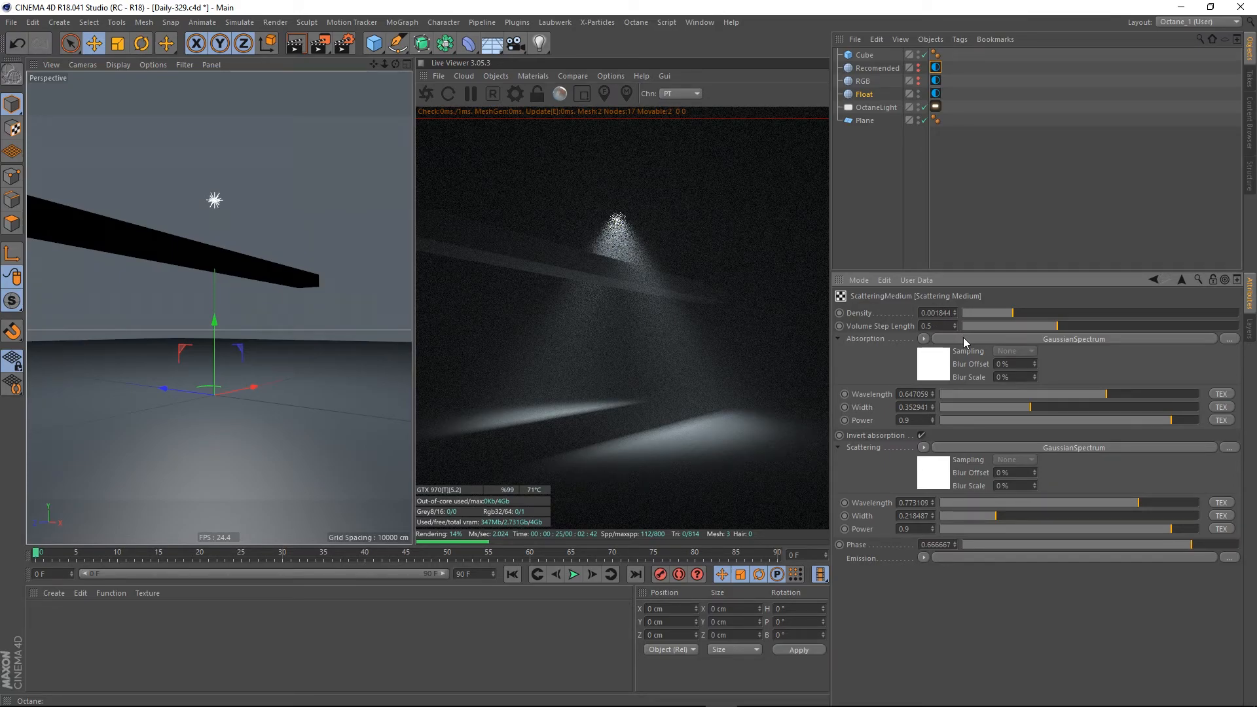
pyautogui.click(936, 94)
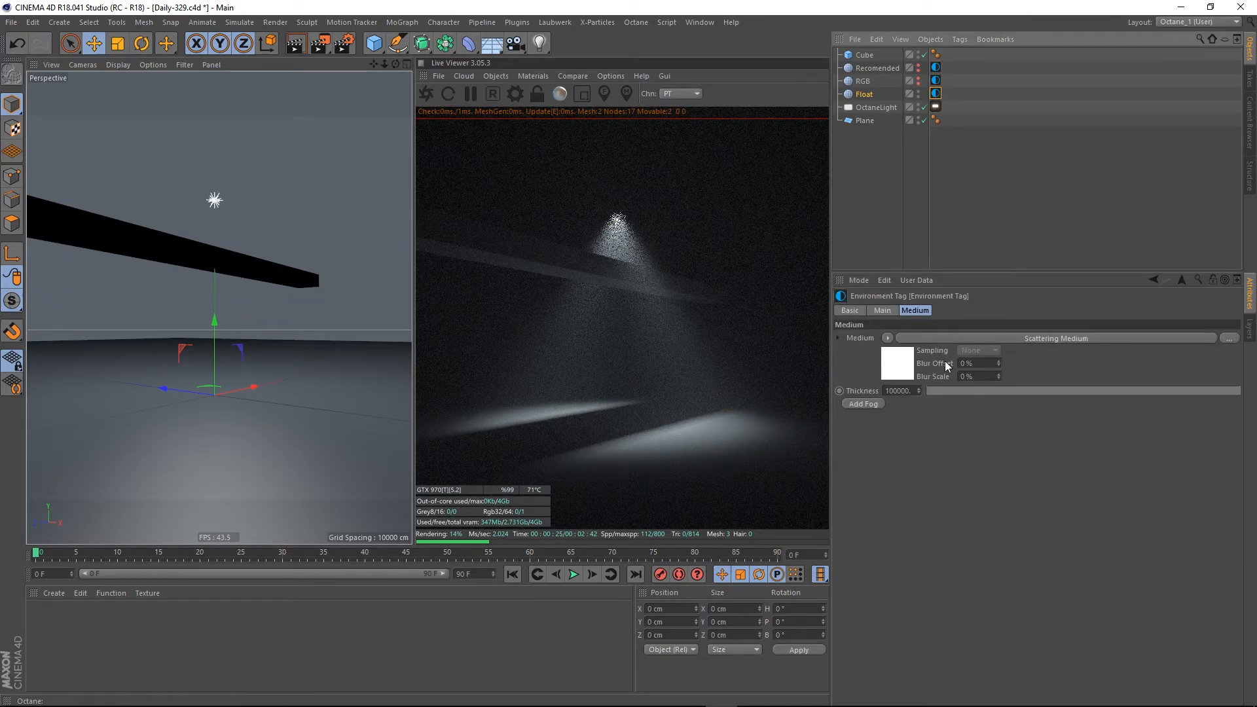
pyautogui.click(901, 368)
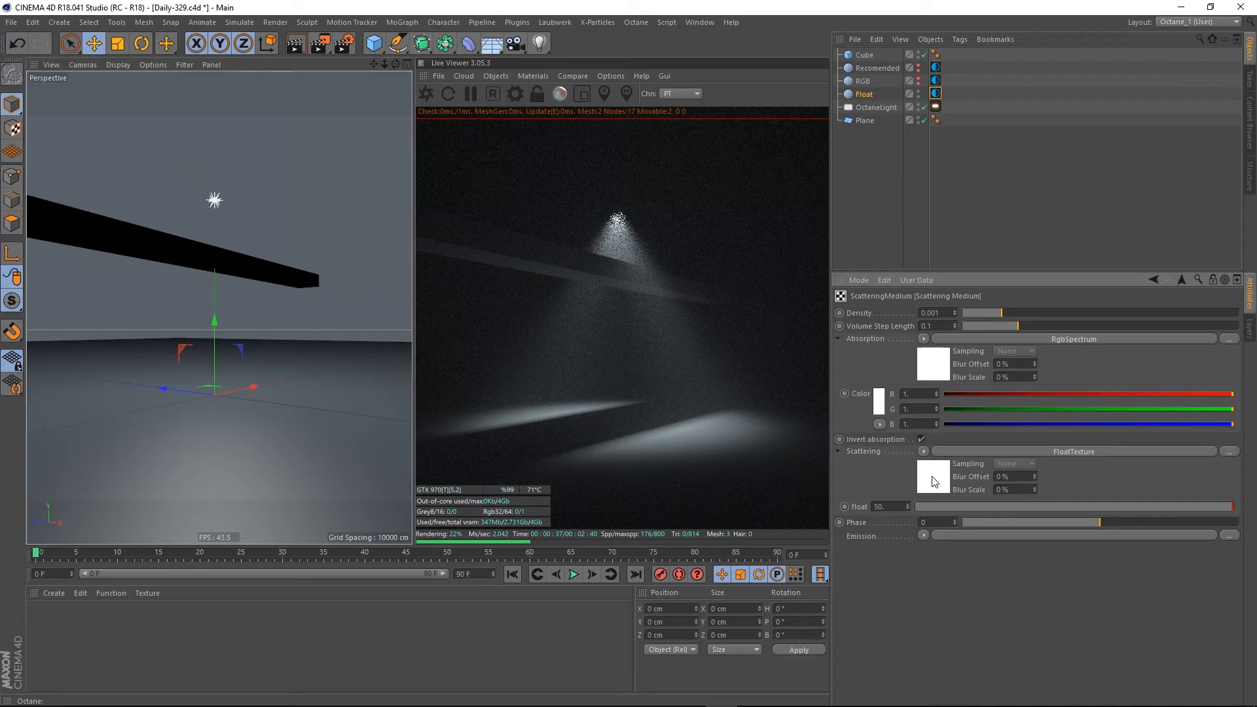
# Set the Float sky's scattering float value to 1 and try medium densities of 0.01 and 0.1
pyautogui.doubleClick(879, 506)
pyautogui.write('1')
pyautogui.press('Return')
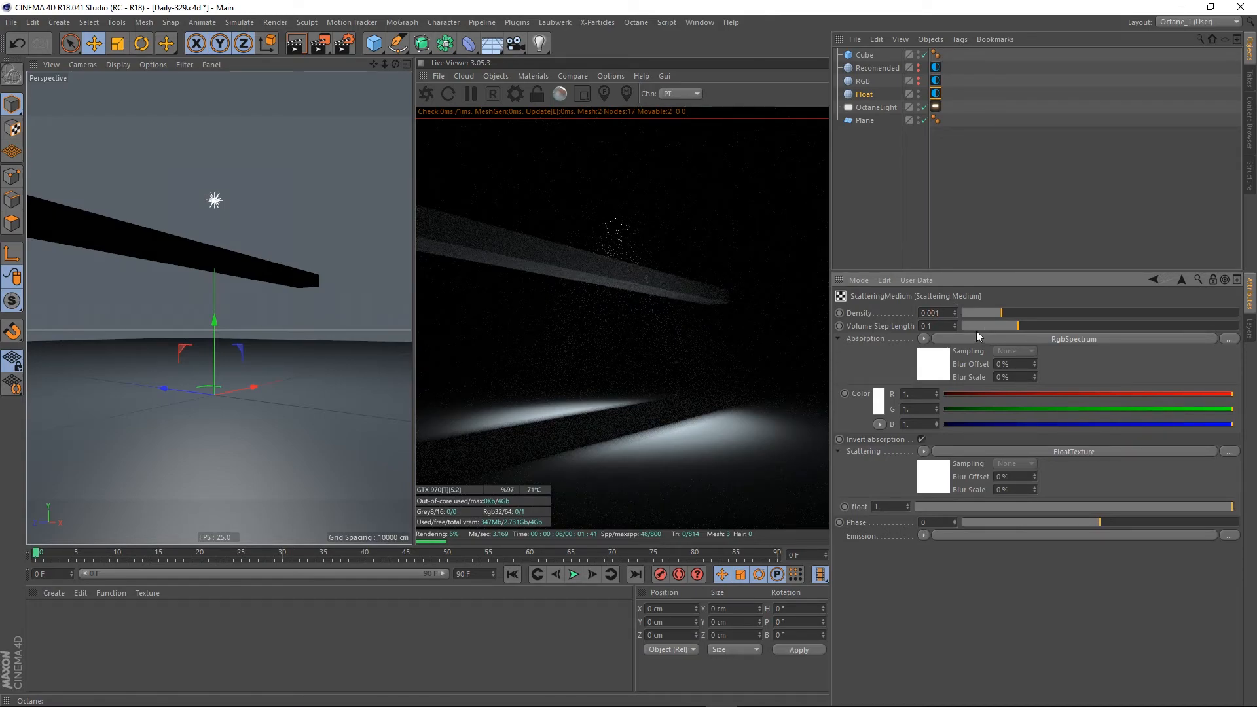
pyautogui.press('BackSpace')
pyautogui.press('Return')
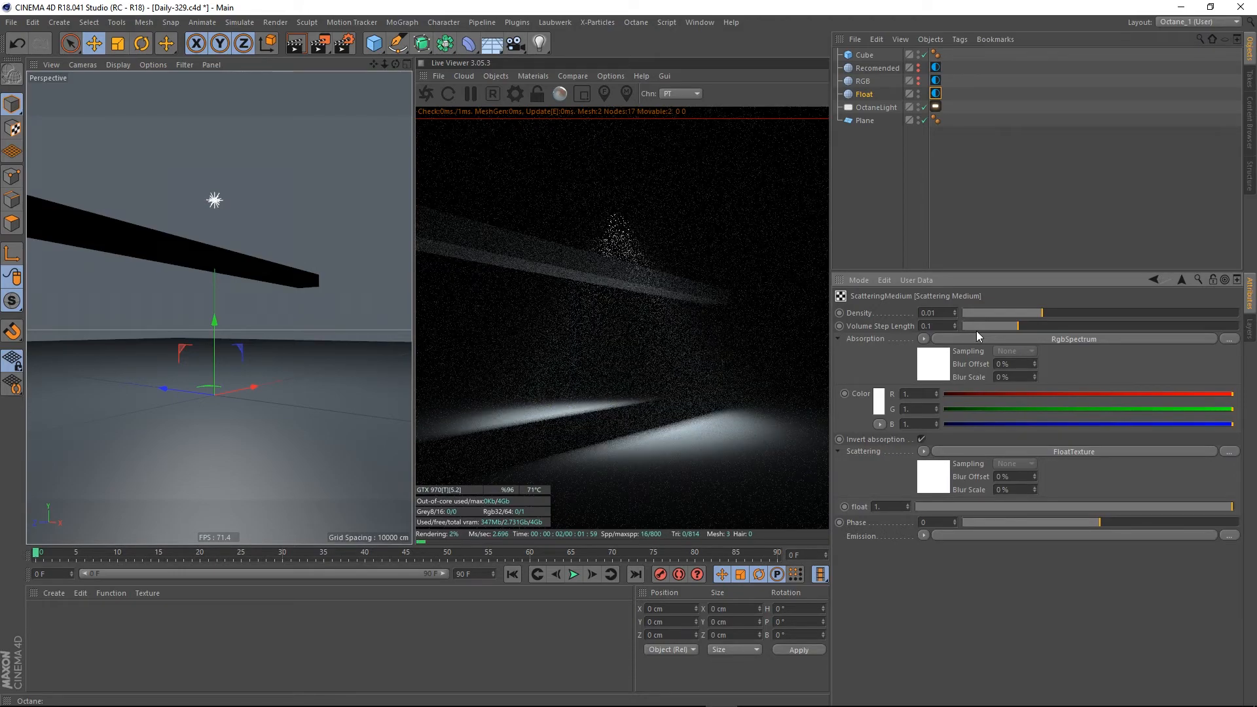
pyautogui.click(931, 311)
pyautogui.press('BackSpace')
pyautogui.press('Return')
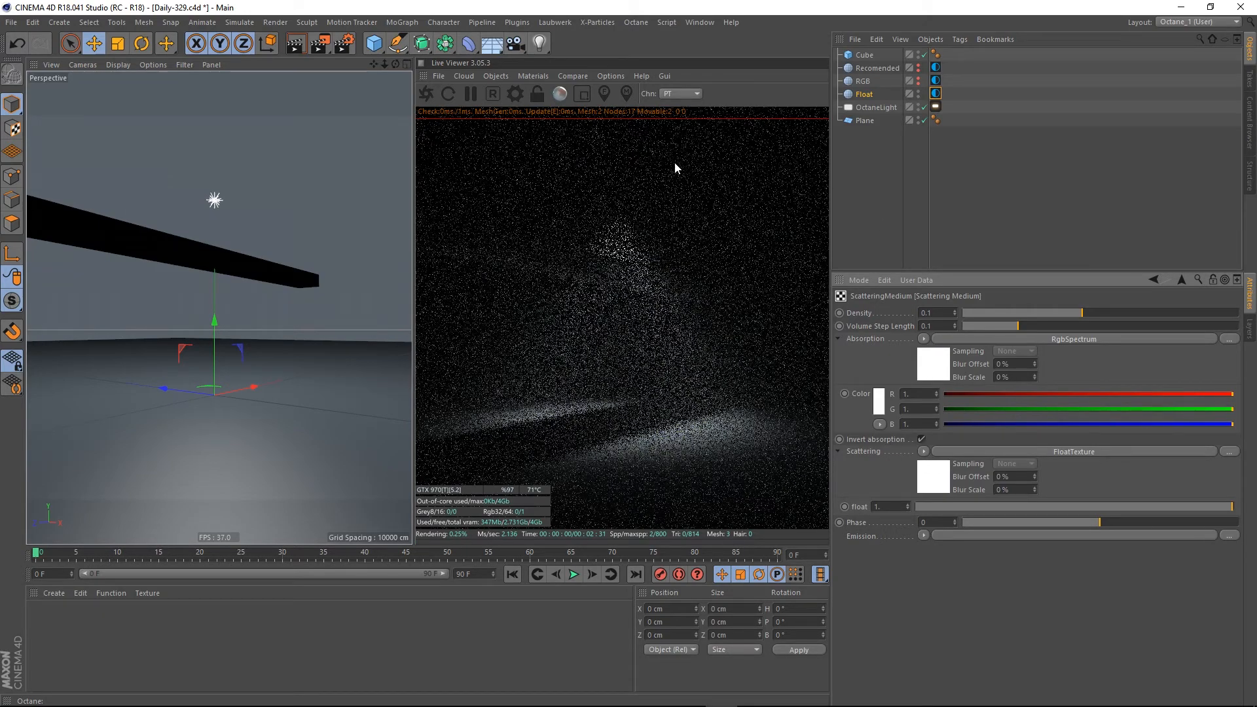
# Set the Float sky's medium density to 0.001 and its scattering float value to 50
pyautogui.click(929, 313)
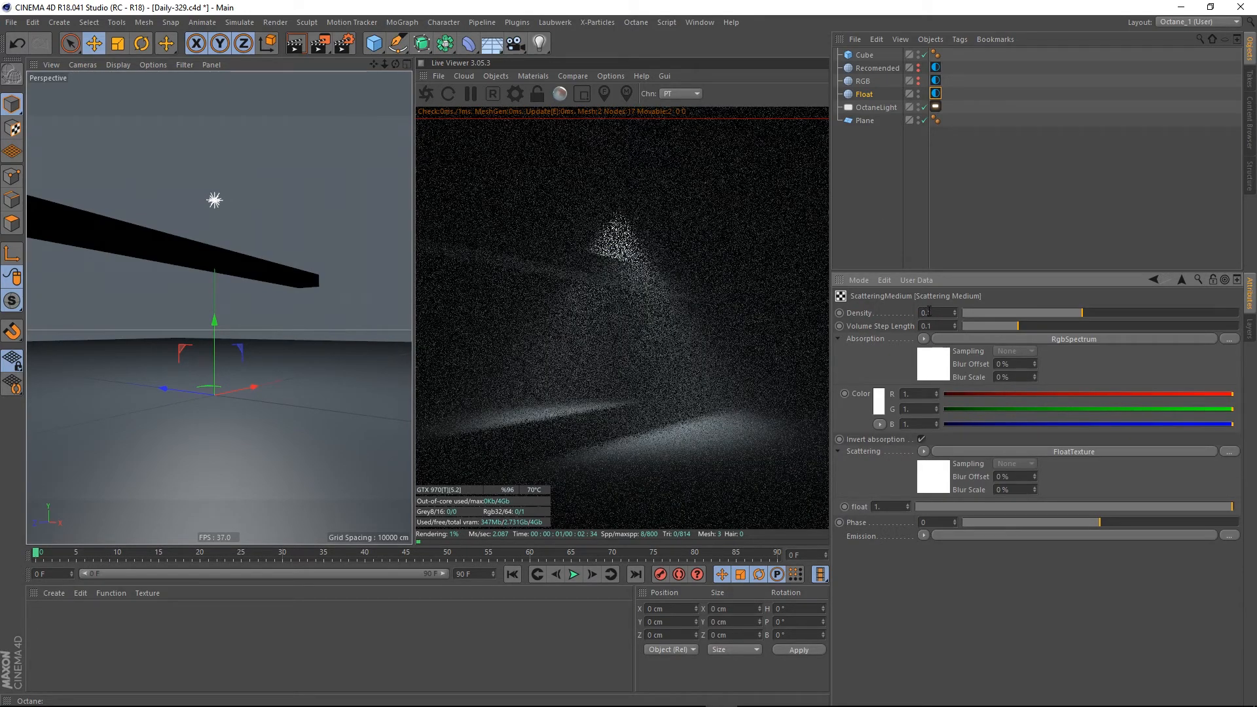
pyautogui.write('001')
pyautogui.press('Return')
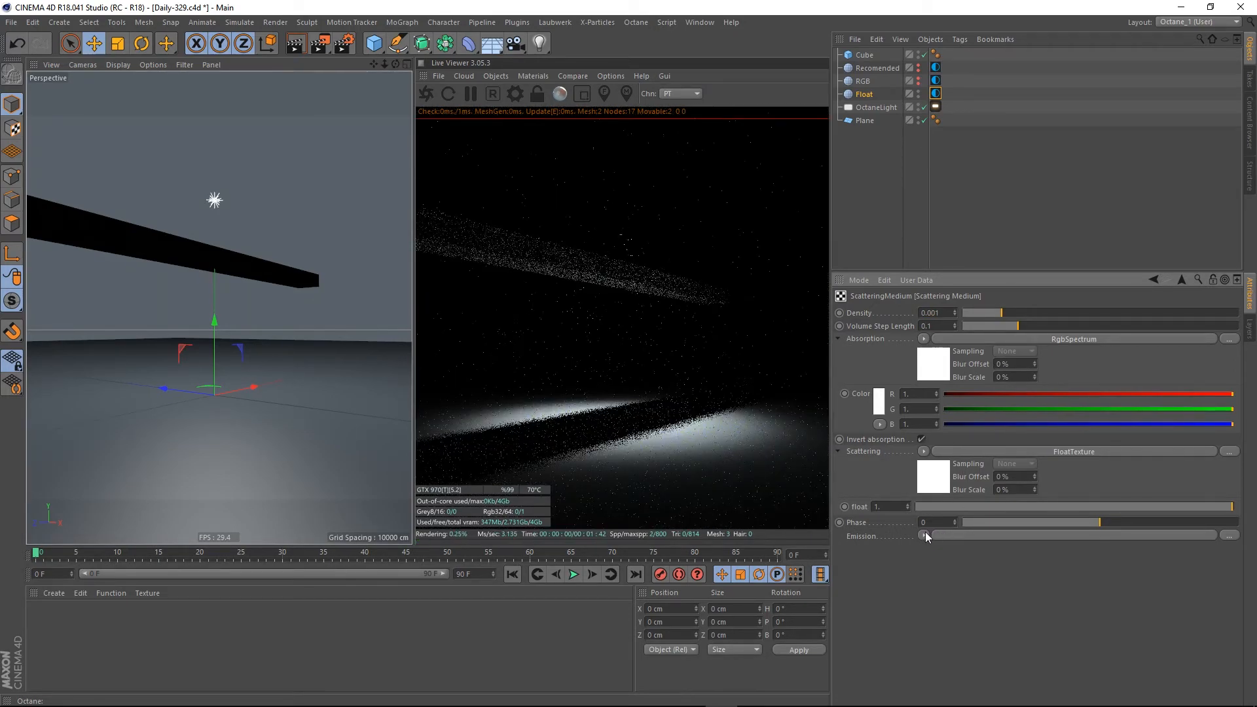
pyautogui.doubleClick(891, 506)
pyautogui.write('50')
pyautogui.press('Return')
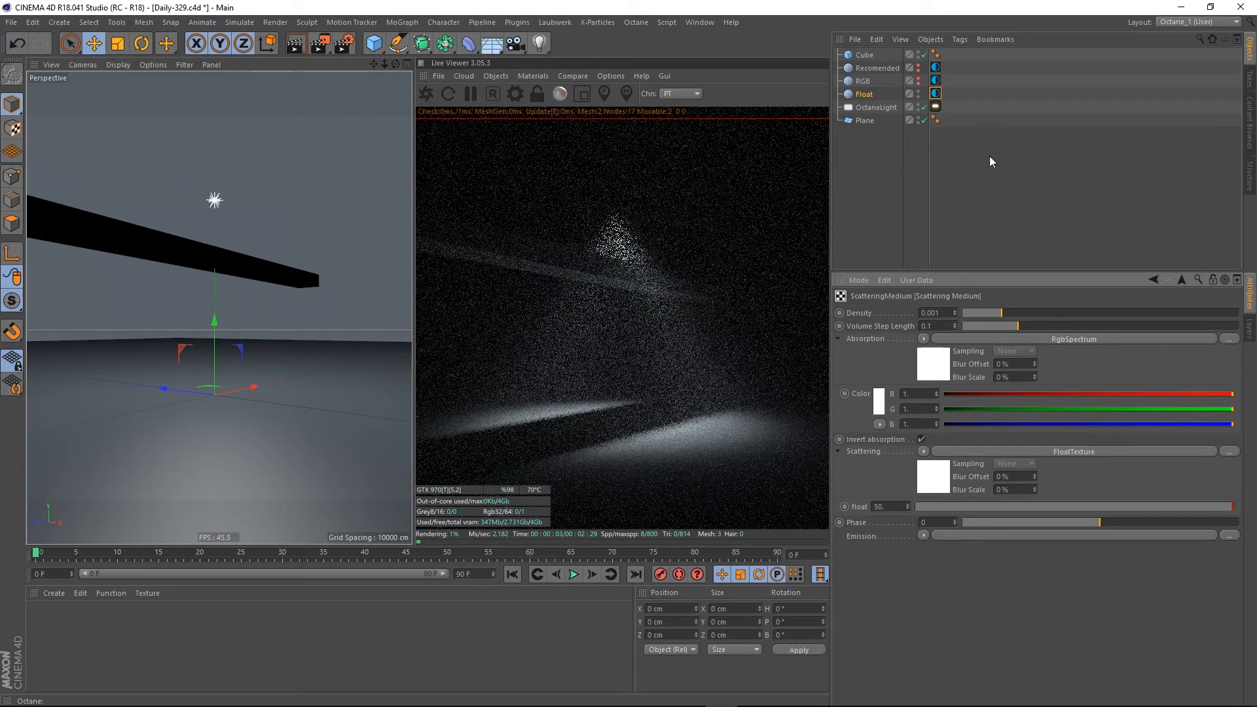
# Switch visibility from the Float sky to the RGB sky and examine the RGB Scattering Medium settings and thickness
pyautogui.click(918, 93)
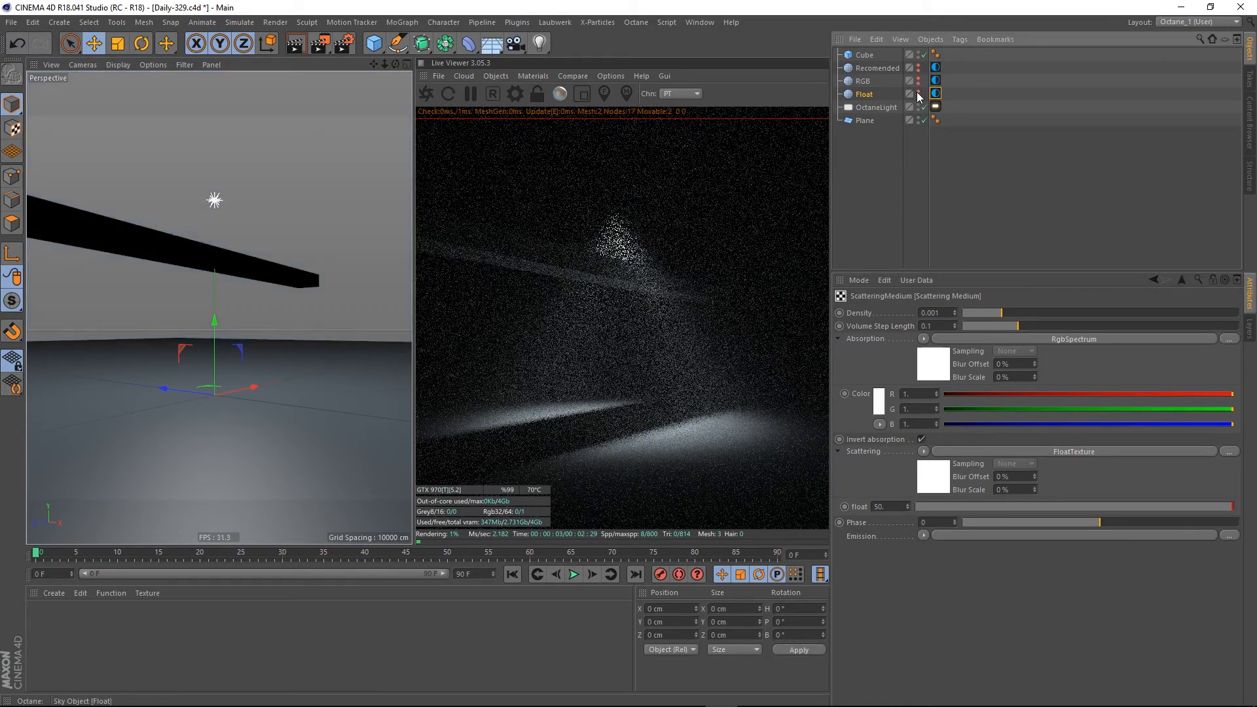
pyautogui.click(936, 81)
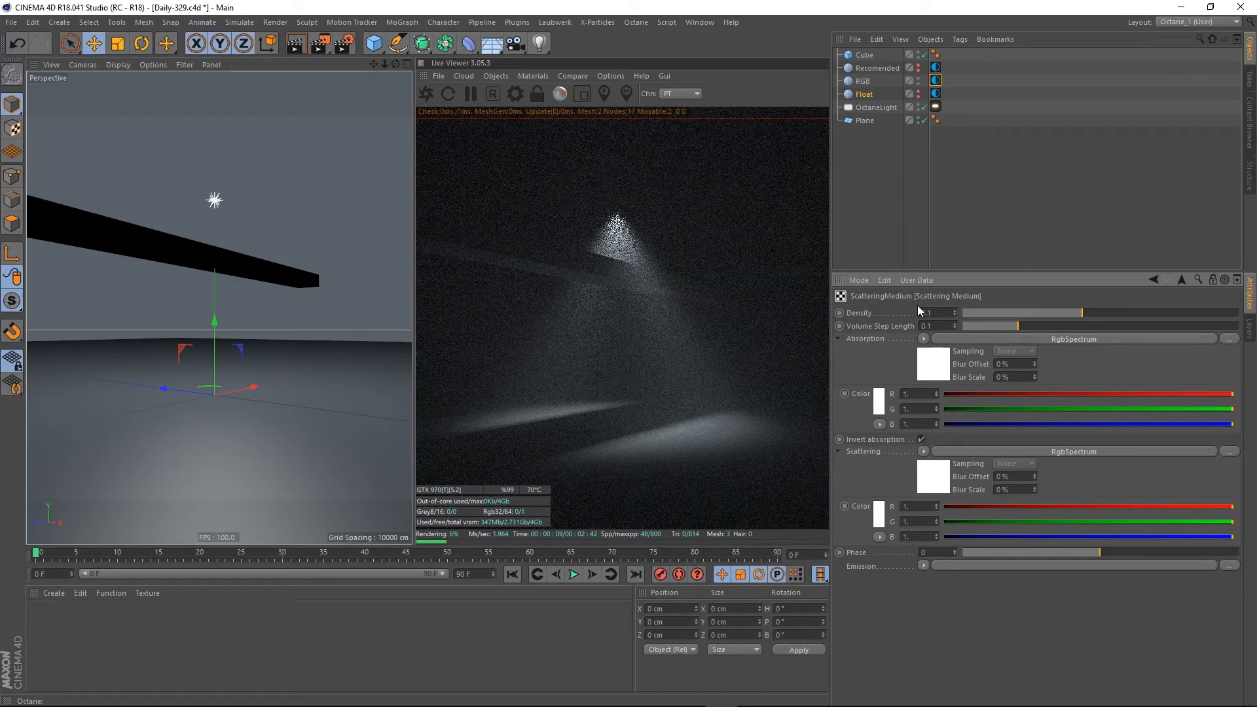
pyautogui.click(1181, 282)
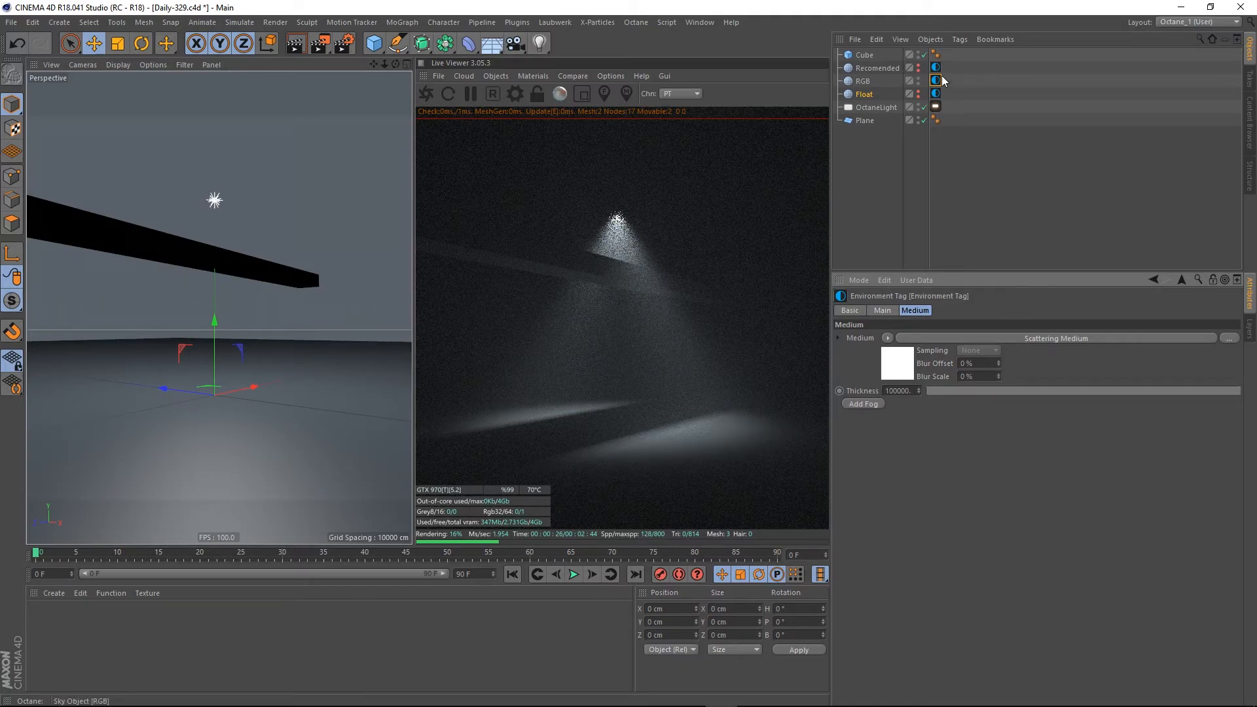
# Switch visibility from the RGB sky to the Recomended sky and examine its Scattering Medium and scattering GaussianSpectrum settings
pyautogui.click(918, 66)
pyautogui.click(918, 66)
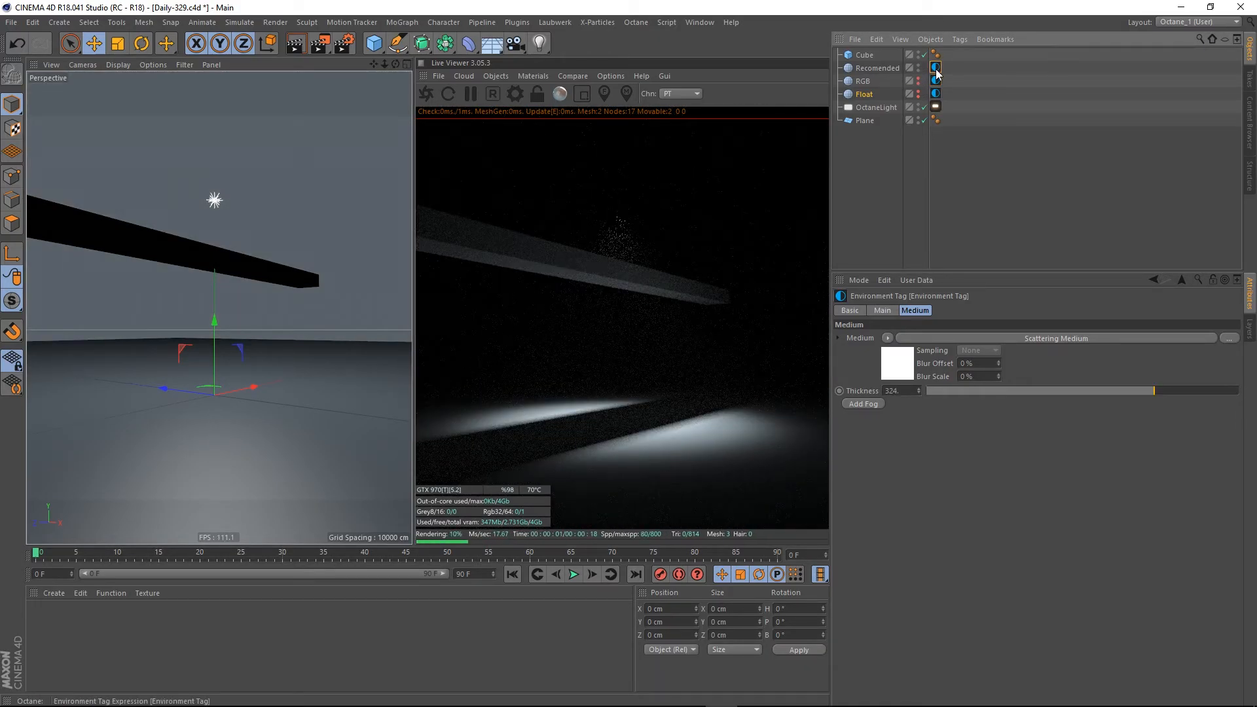
pyautogui.click(897, 361)
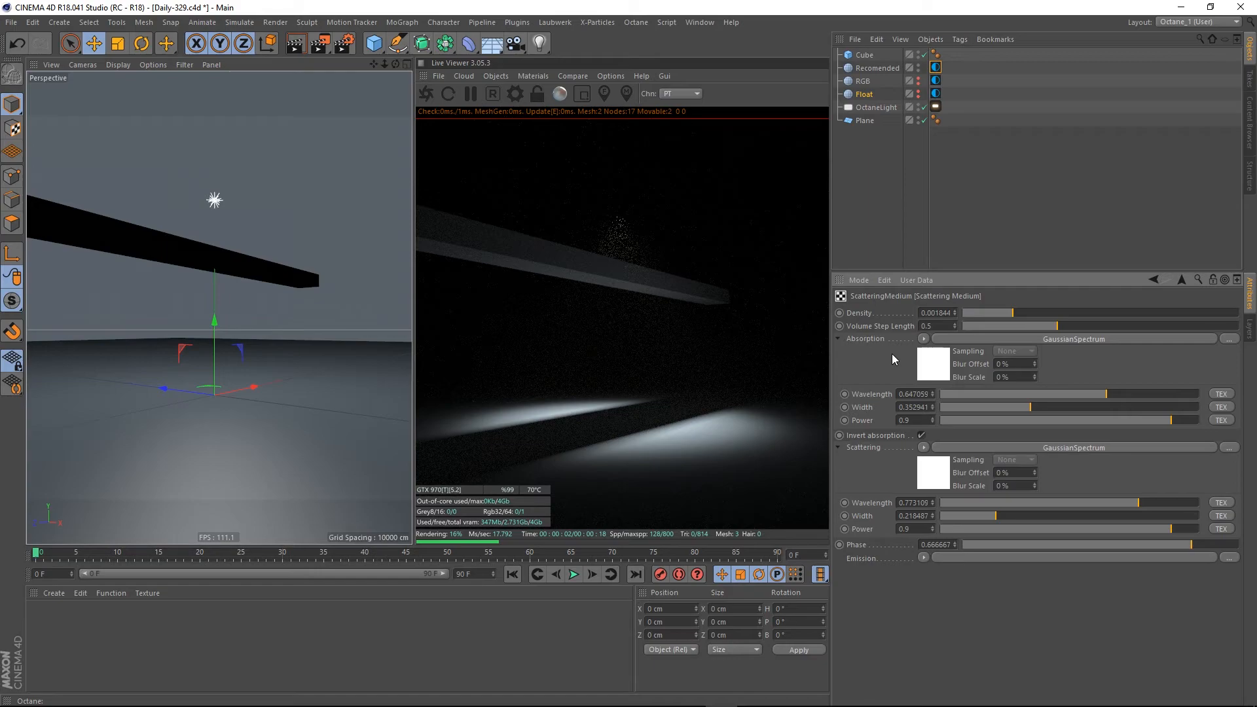
pyautogui.click(926, 477)
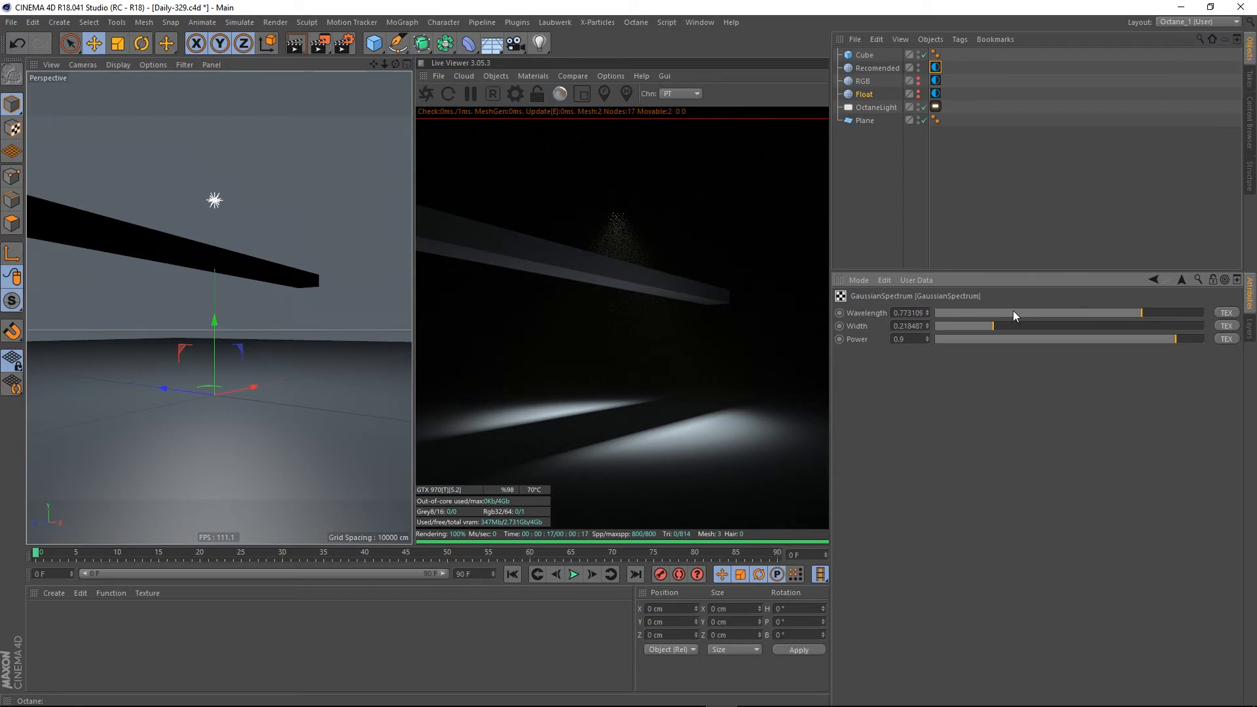
pyautogui.click(1180, 279)
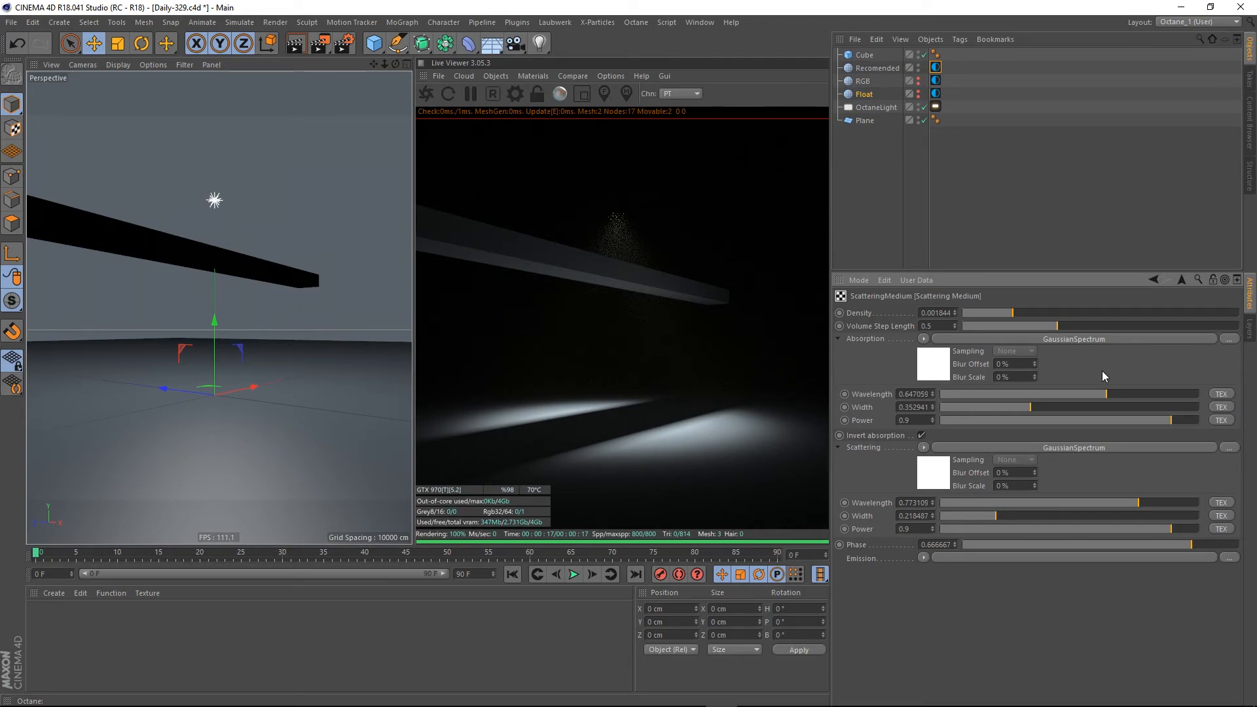
# Switch visibility from the Recomended sky to the Float sky and review the Float sky's Scattering Medium settings
pyautogui.keyDown('alt'); pyautogui.doubleClick(918, 67); pyautogui.keyUp('alt')
pyautogui.keyDown('alt'); pyautogui.click(919, 93); pyautogui.keyUp('alt')
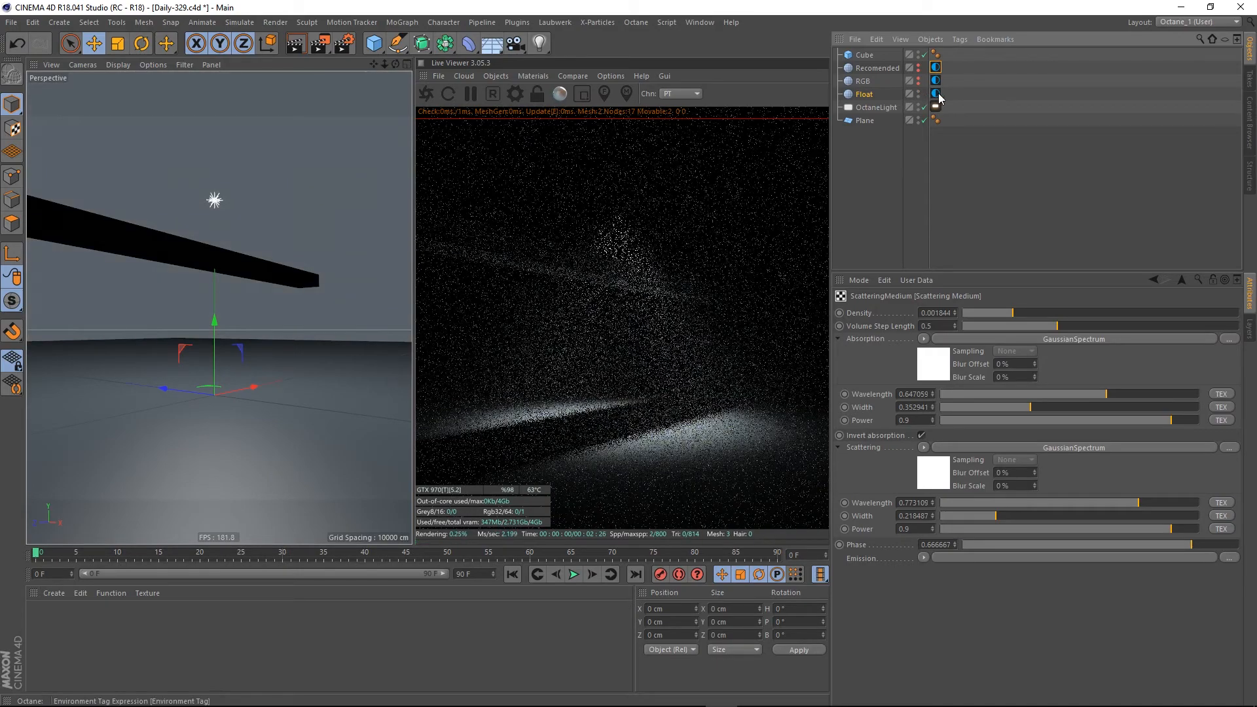
pyautogui.click(937, 94)
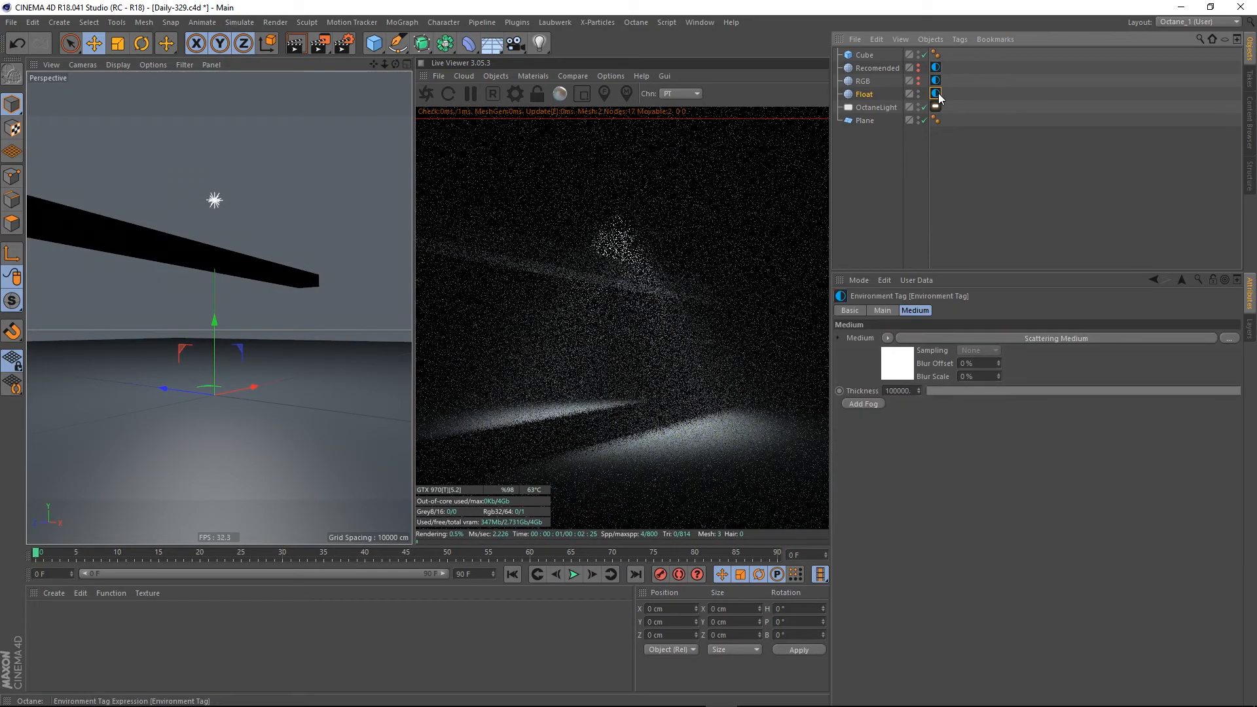
pyautogui.click(892, 374)
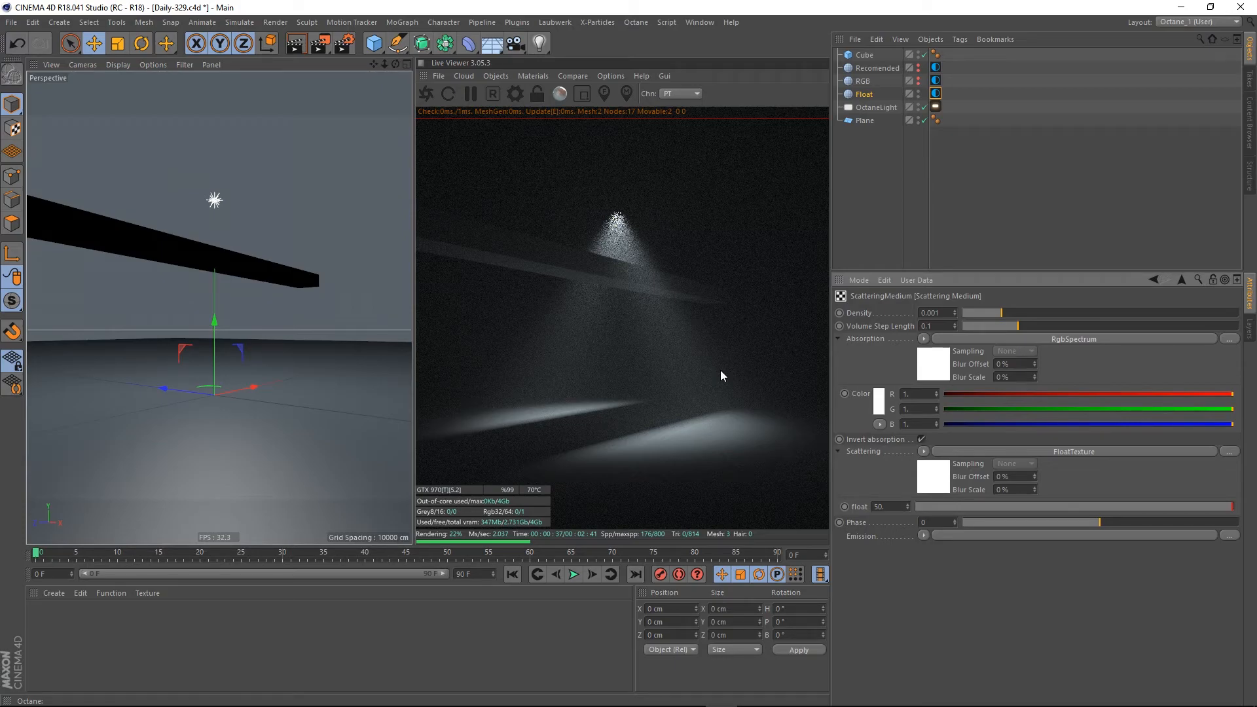
# Stop the live render of the fog scene and switch to the open SSS.c4d project
pyautogui.click(493, 93)
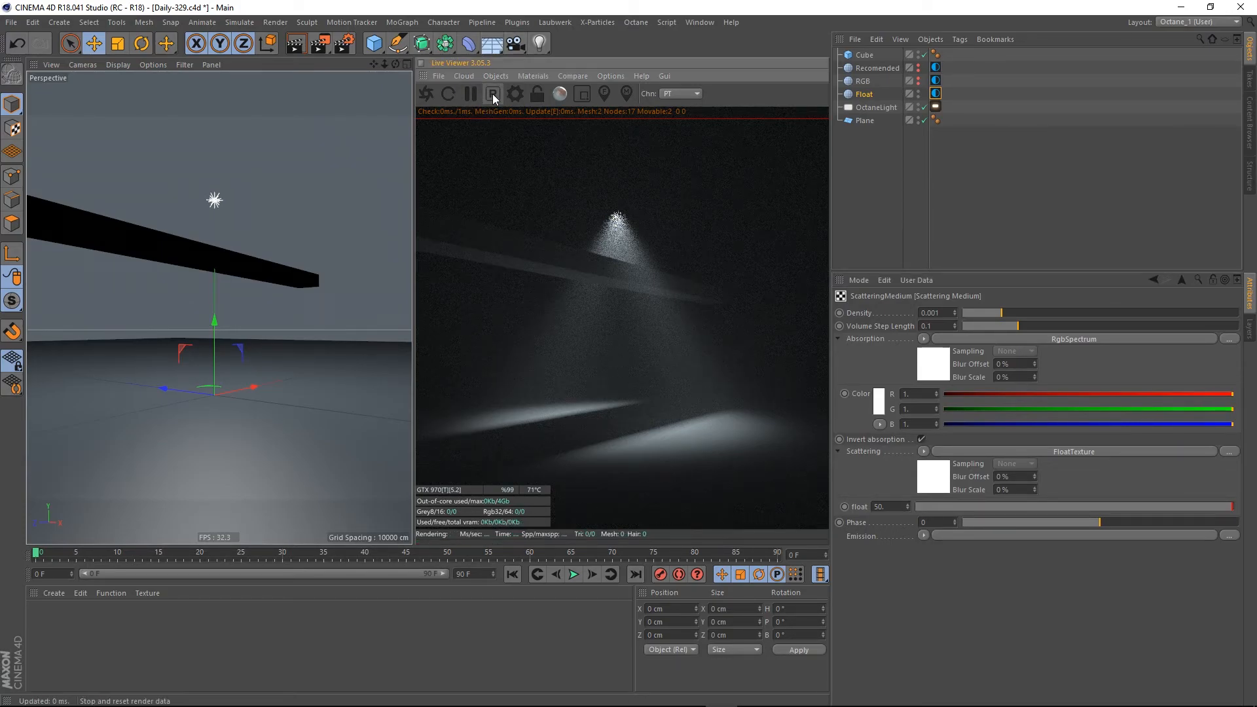
pyautogui.click(698, 21)
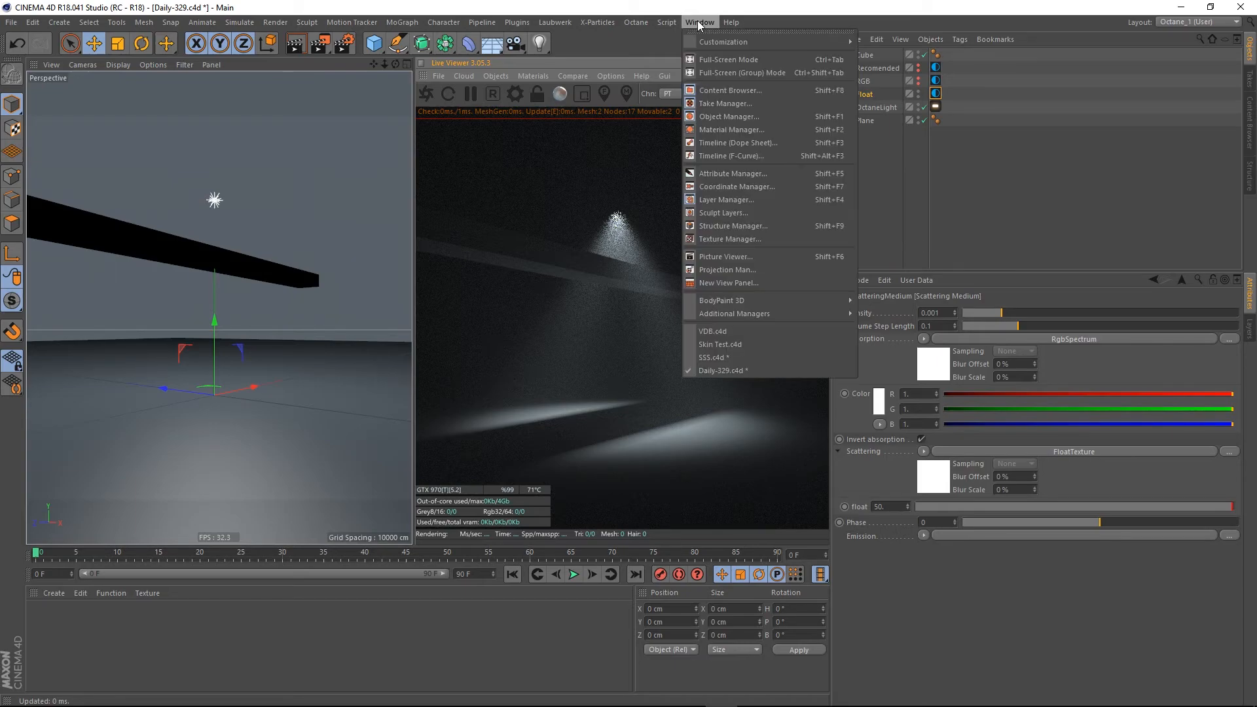
pyautogui.click(716, 370)
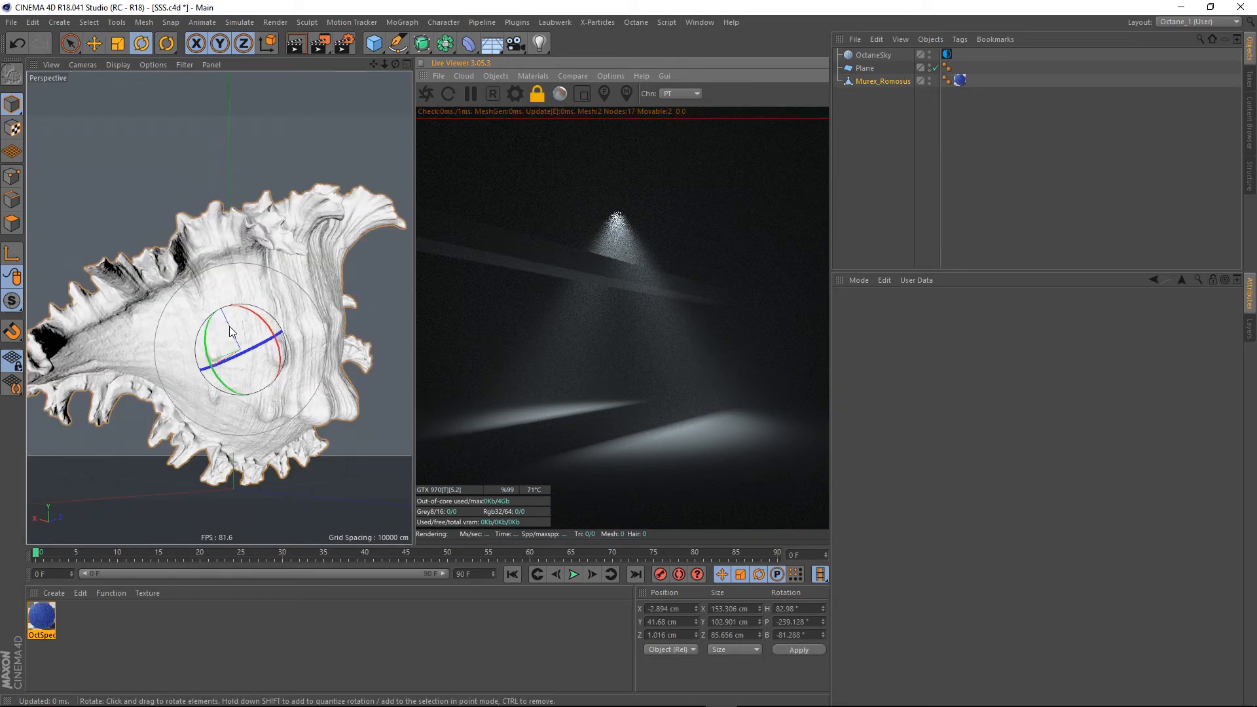
# Start the live render of the shell scene and frame the whole shell from the side at closer range
pyautogui.keyDown('alt'); pyautogui.moveTo(232, 329); pyautogui.dragTo(292, 351); pyautogui.keyUp('alt')
pyautogui.keyDown('alt'); pyautogui.moveTo(292, 351); pyautogui.dragTo(196, 327, button='right'); pyautogui.keyUp('alt')
pyautogui.keyDown('alt'); pyautogui.moveTo(196, 328); pyautogui.dragTo(229, 348); pyautogui.keyUp('alt')
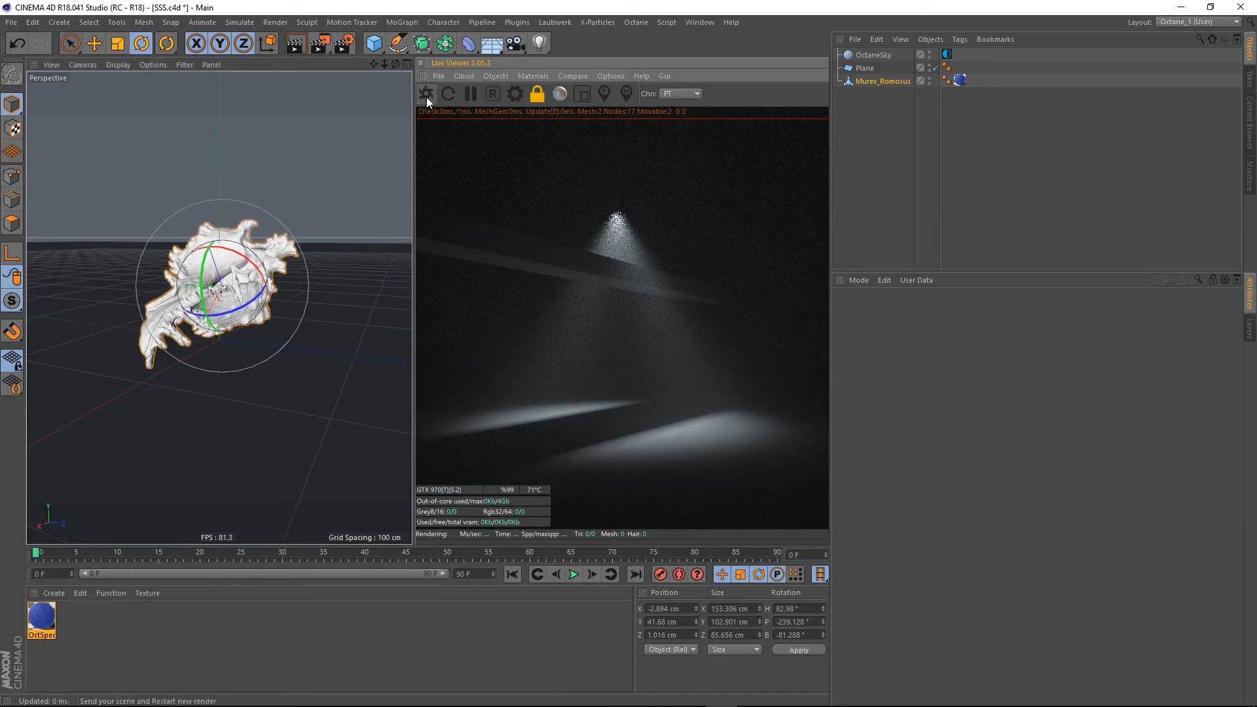
pyautogui.click(426, 95)
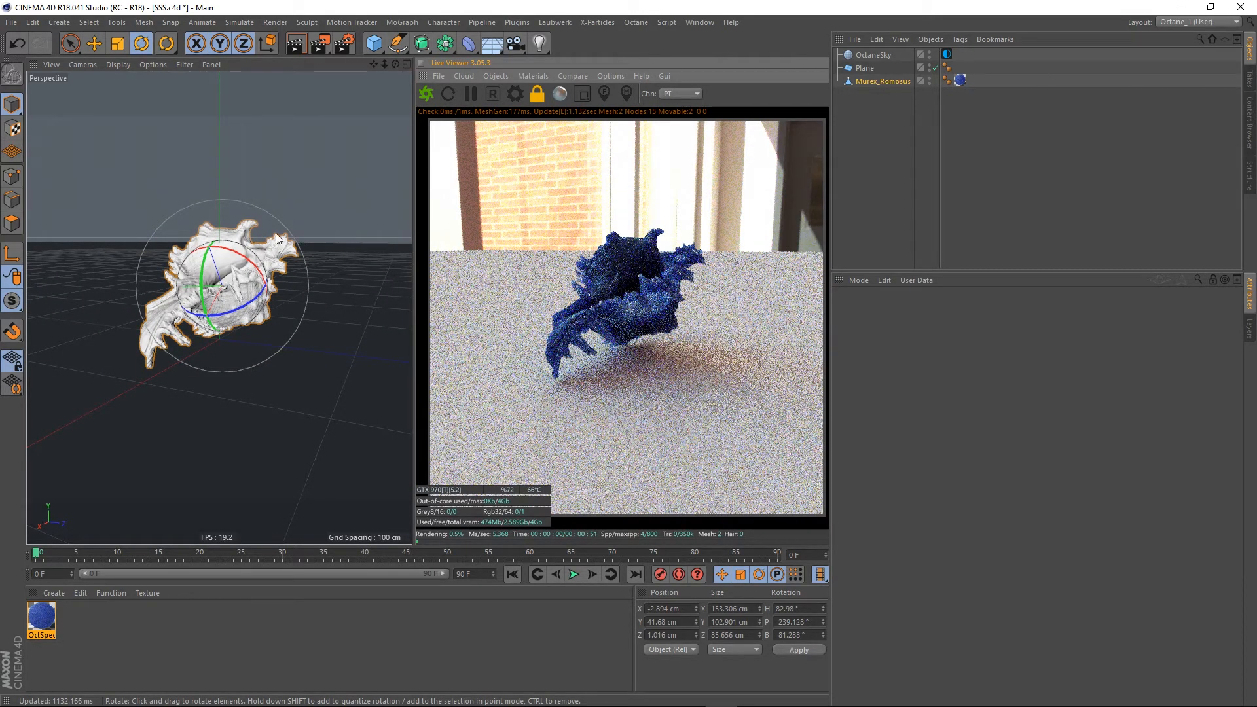
pyautogui.scroll(3, 225, 273)
pyautogui.keyDown('alt'); pyautogui.moveTo(225, 274); pyautogui.dragTo(203, 326); pyautogui.keyUp('alt')
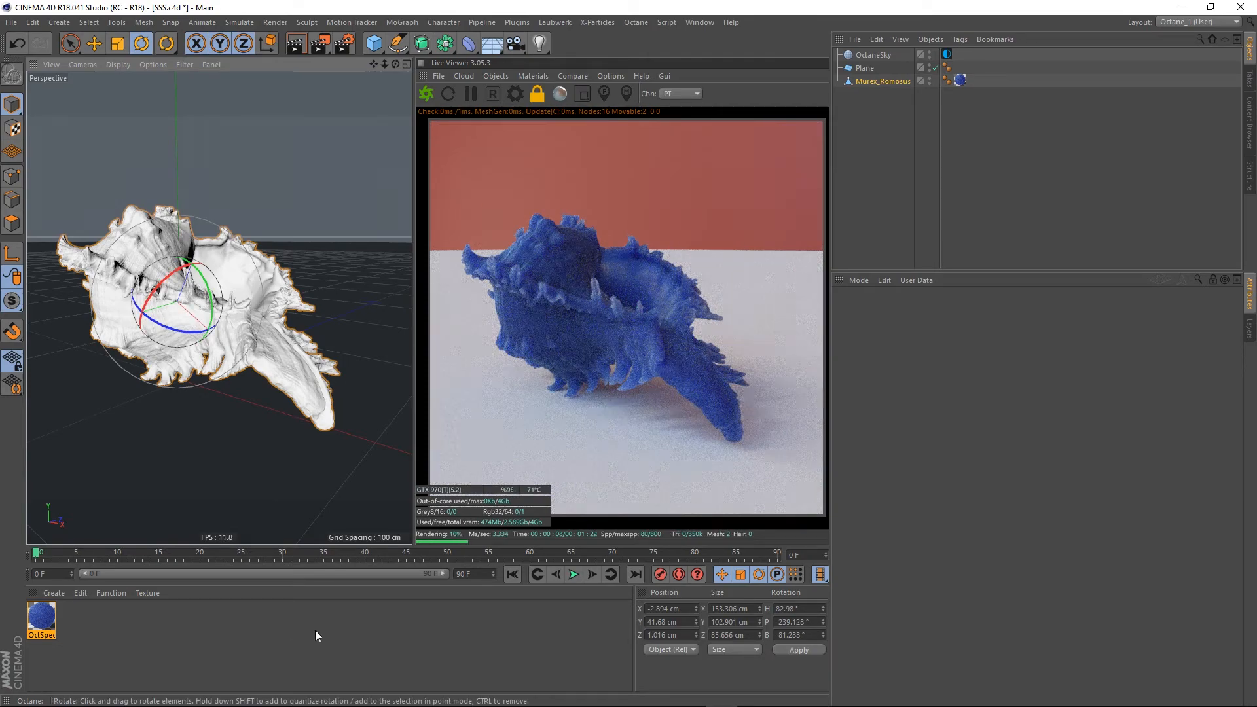
# Stop the render, create an Octane Specular material, apply it to the Murex_Romosus shell and restart the live render
pyautogui.click(492, 96)
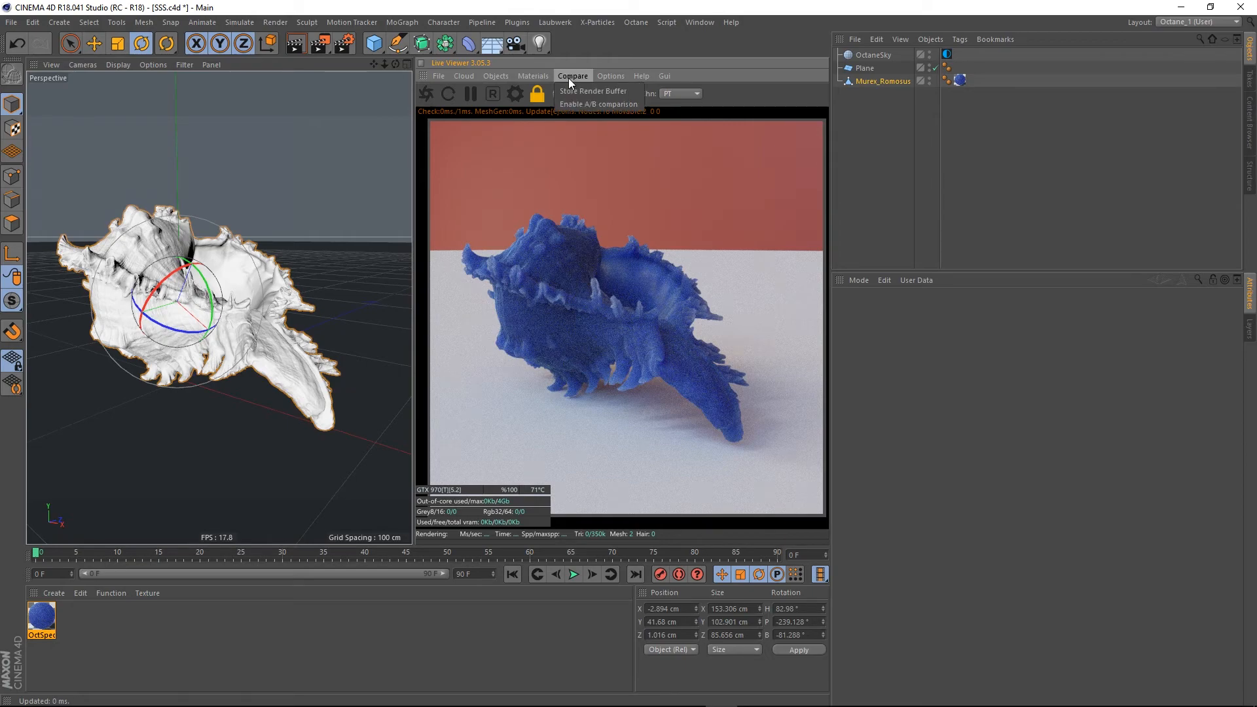
pyautogui.click(532, 76)
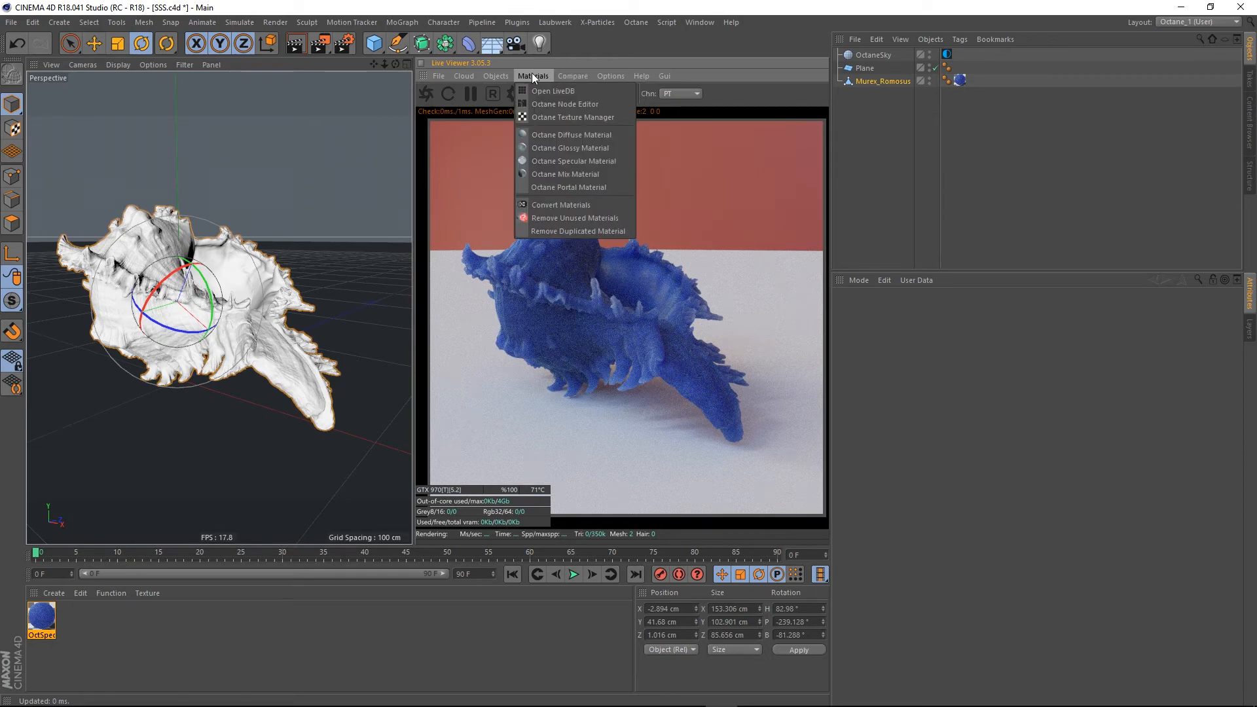
pyautogui.click(567, 163)
pyautogui.moveTo(996, 290); pyautogui.dragTo(962, 82)
pyautogui.keyDown('alt'); pyautogui.moveTo(220, 303); pyautogui.dragTo(242, 310, button='middle'); pyautogui.keyUp('alt')
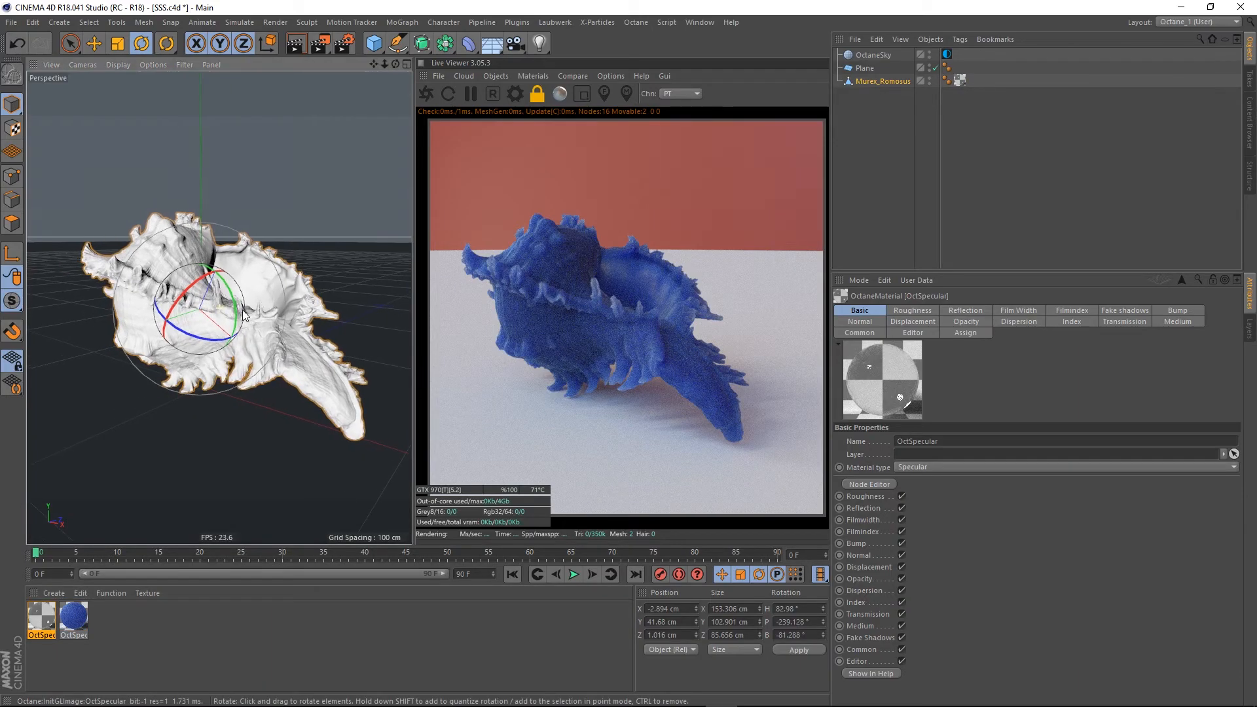
pyautogui.click(426, 93)
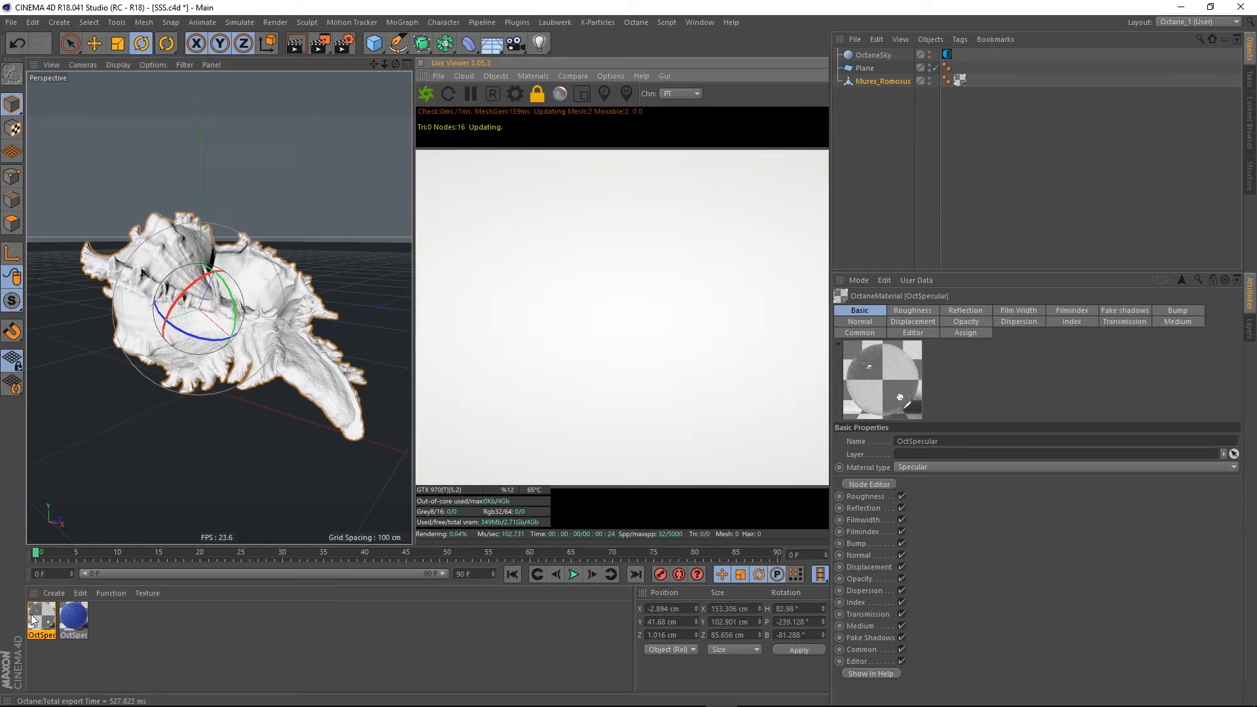
# Open the new OctSpecular material in the Octane Node Editor and close the Material Editor
pyautogui.doubleClick(34, 618)
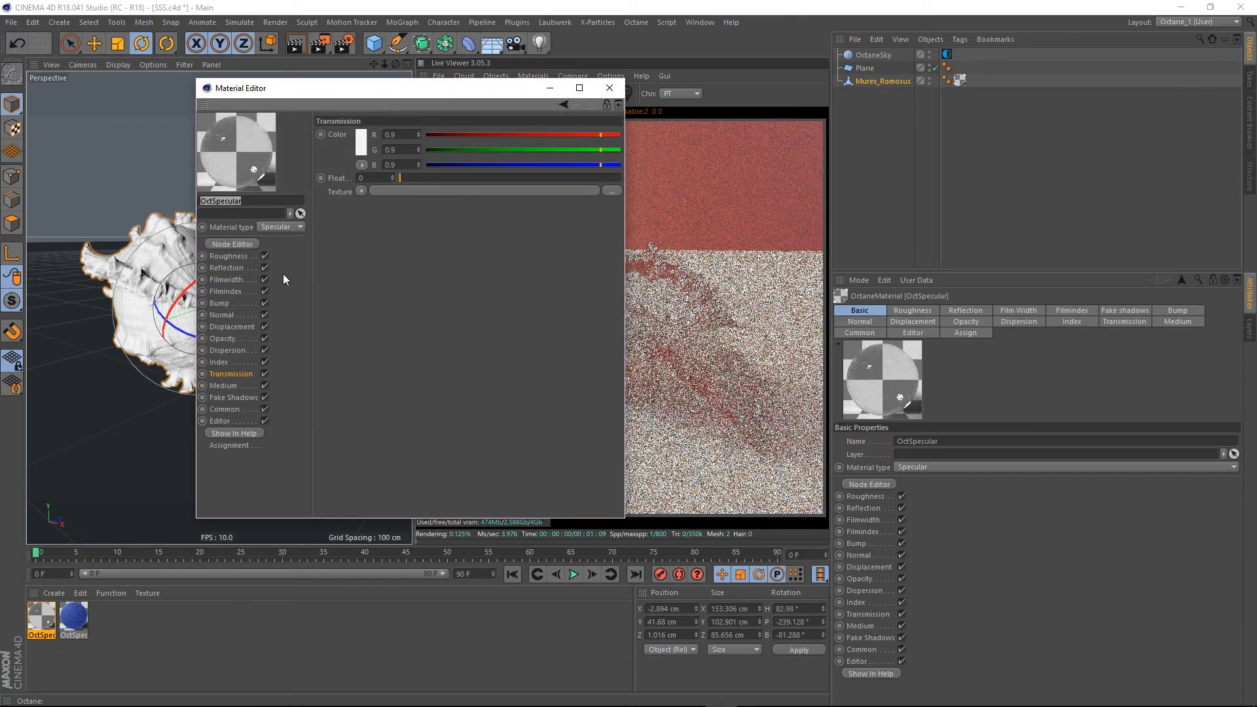
pyautogui.click(241, 244)
pyautogui.moveTo(645, 72); pyautogui.dragTo(493, 193)
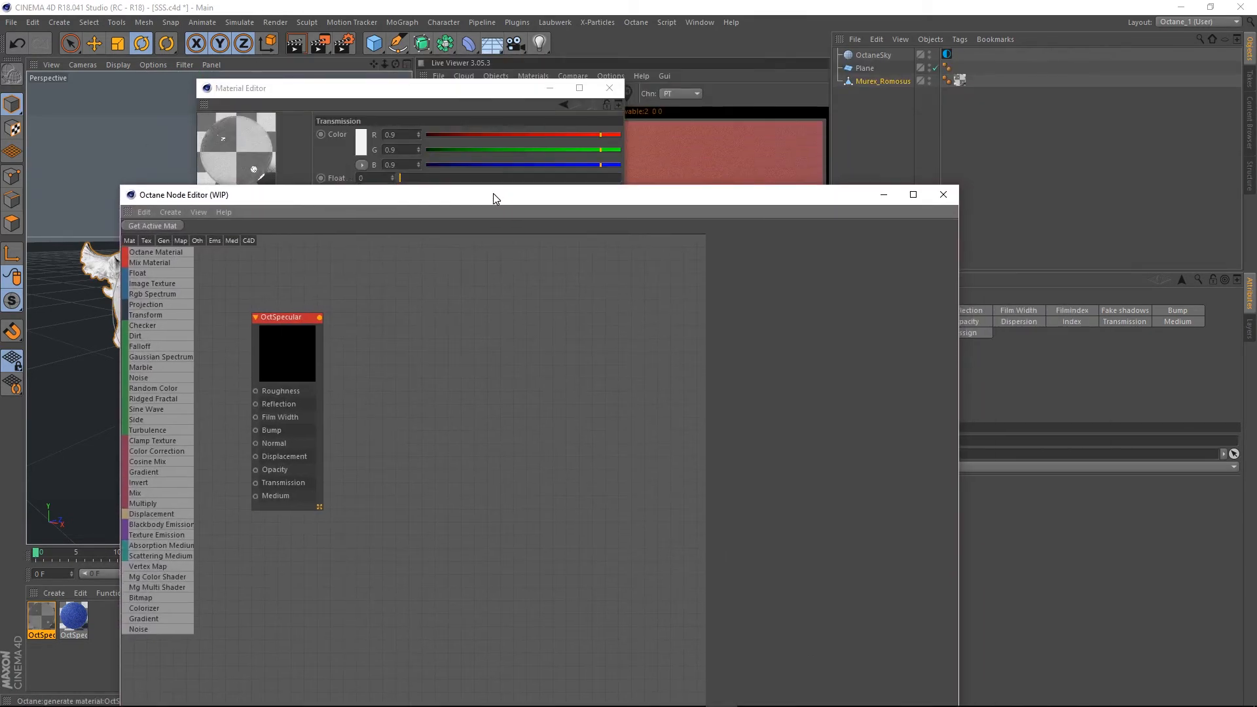
pyautogui.click(610, 88)
# Fit the Node Editor window below the live render and enlarge the OctSpecular node so all its inputs show
pyautogui.moveTo(569, 197); pyautogui.dragTo(560, 625)
pyautogui.moveTo(639, 546); pyautogui.dragTo(653, 379)
pyautogui.moveTo(634, 635); pyautogui.dragTo(568, 393)
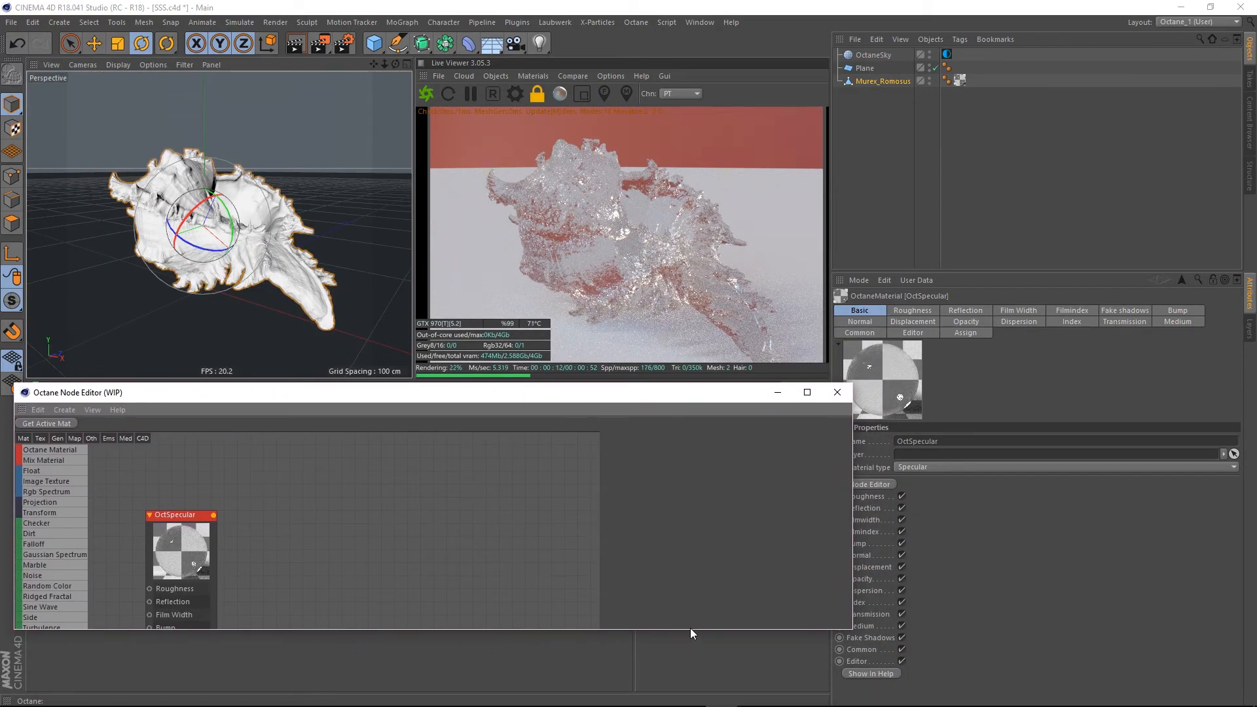
pyautogui.moveTo(691, 630); pyautogui.dragTo(693, 705)
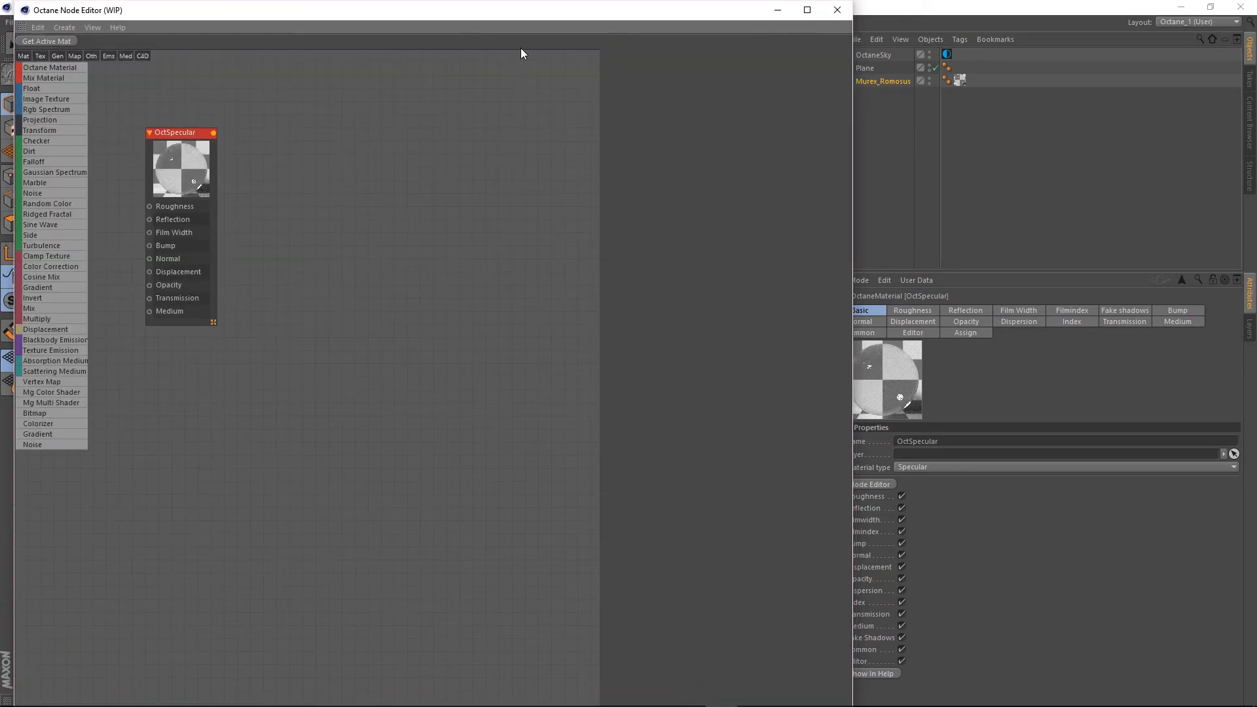
pyautogui.moveTo(459, 11); pyautogui.dragTo(470, 390)
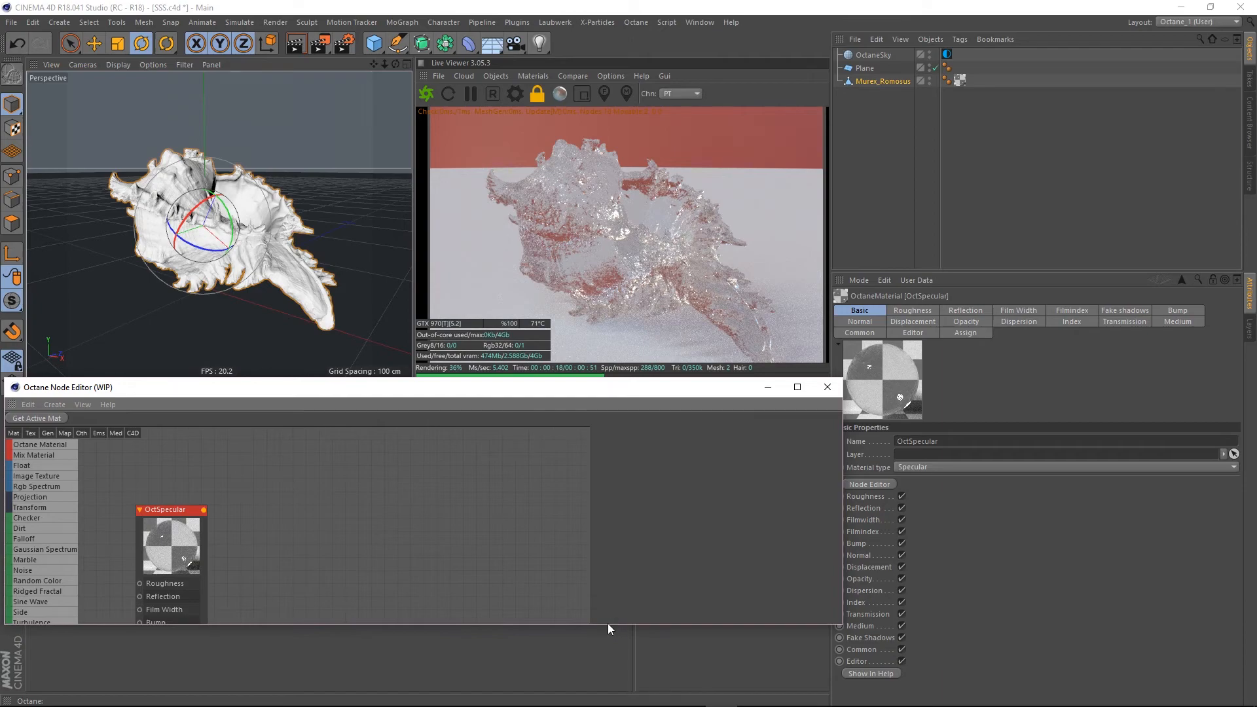
pyautogui.moveTo(614, 624); pyautogui.dragTo(626, 694)
pyautogui.moveTo(364, 593); pyautogui.dragTo(644, 489, button='middle')
pyautogui.scroll(3, 402, 483)
pyautogui.moveTo(402, 484); pyautogui.dragTo(451, 525, button='middle')
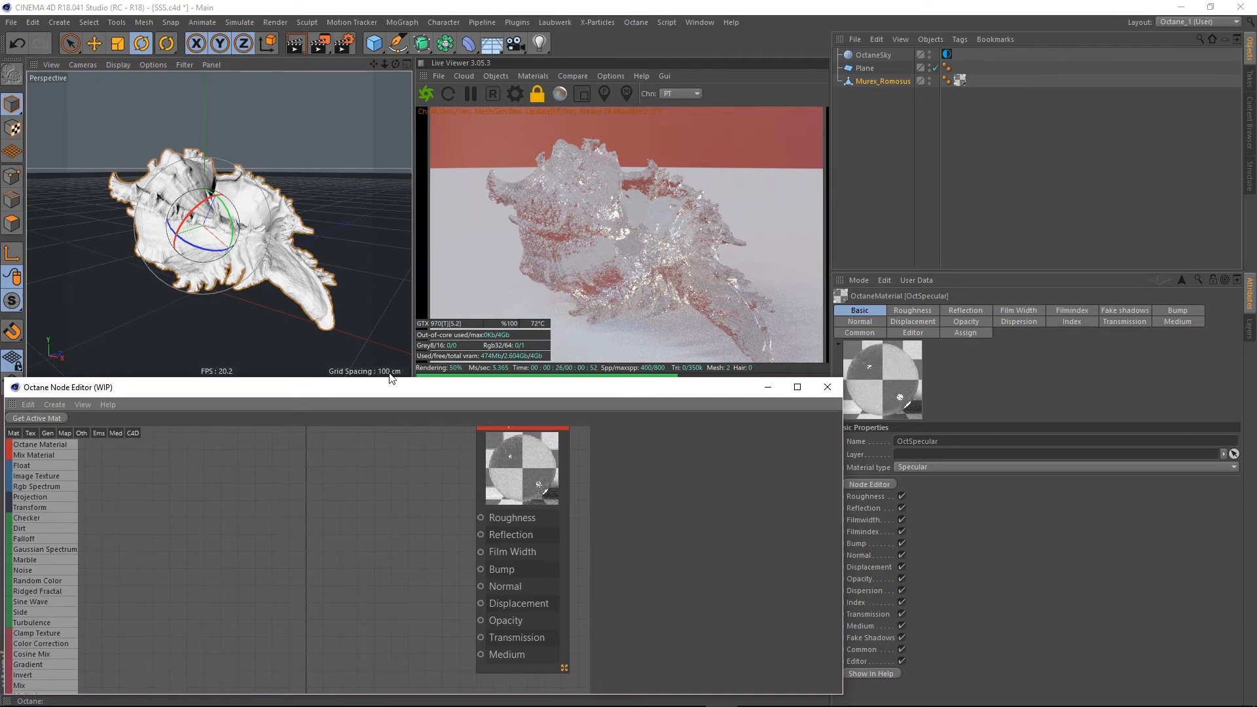
# Add a Scattering Medium node, connect it to the OctSpecular material's Medium input and place it near the material node
pyautogui.moveTo(390, 378); pyautogui.dragTo(386, 262)
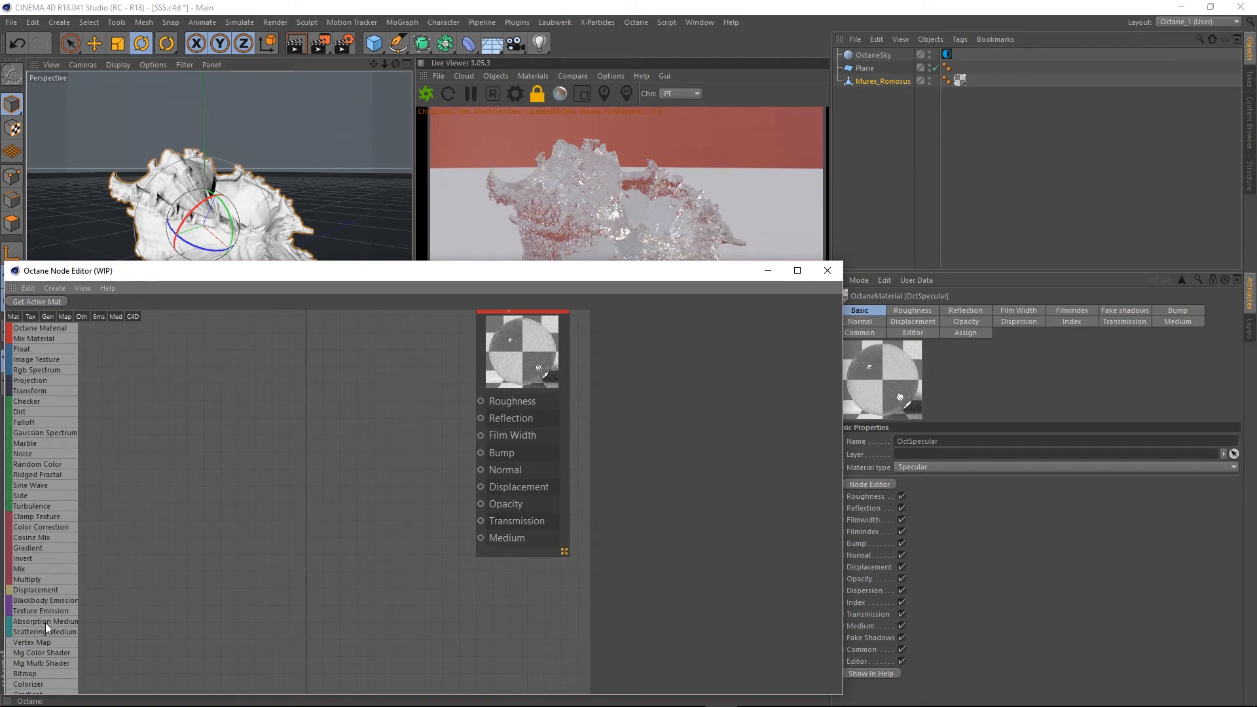
pyautogui.moveTo(300, 493); pyautogui.dragTo(481, 538)
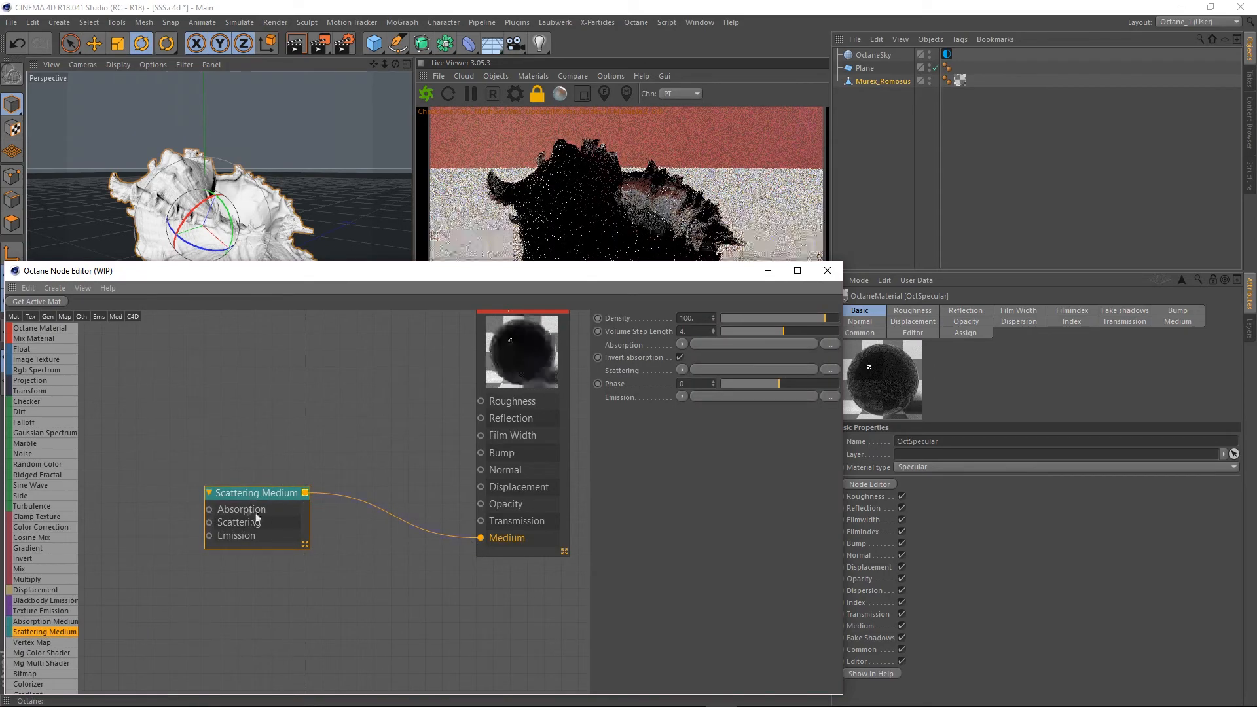
pyautogui.moveTo(242, 493); pyautogui.dragTo(340, 524)
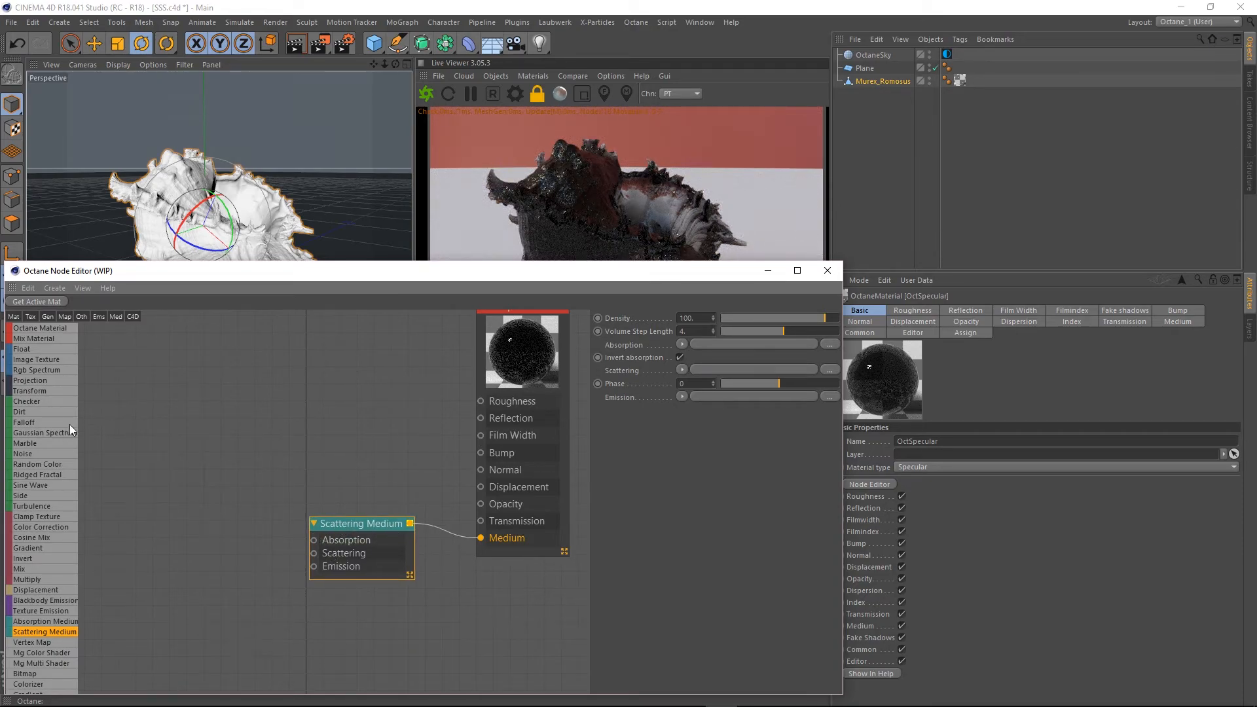
# Add an RGB Spectrum node, connect it to the Scattering Medium's Absorption input and place it beside that node
pyautogui.moveTo(38, 364); pyautogui.dragTo(314, 540)
pyautogui.moveTo(172, 514); pyautogui.dragTo(200, 518)
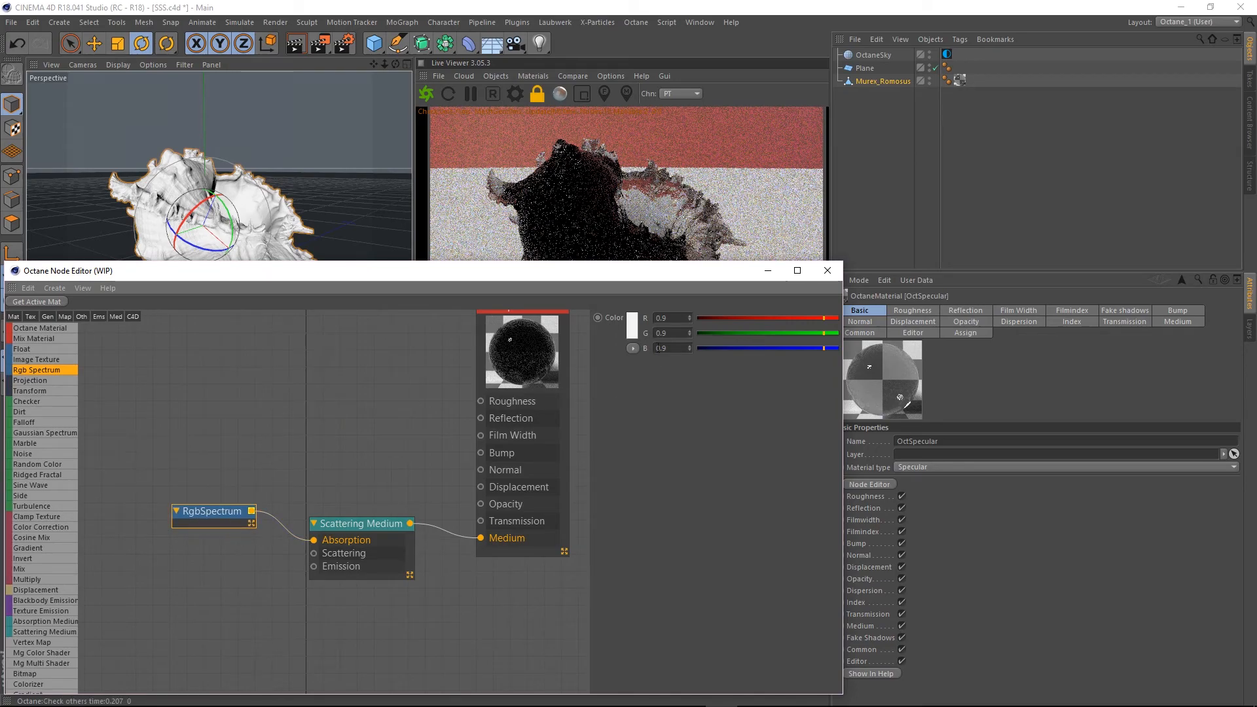
pyautogui.click(631, 326)
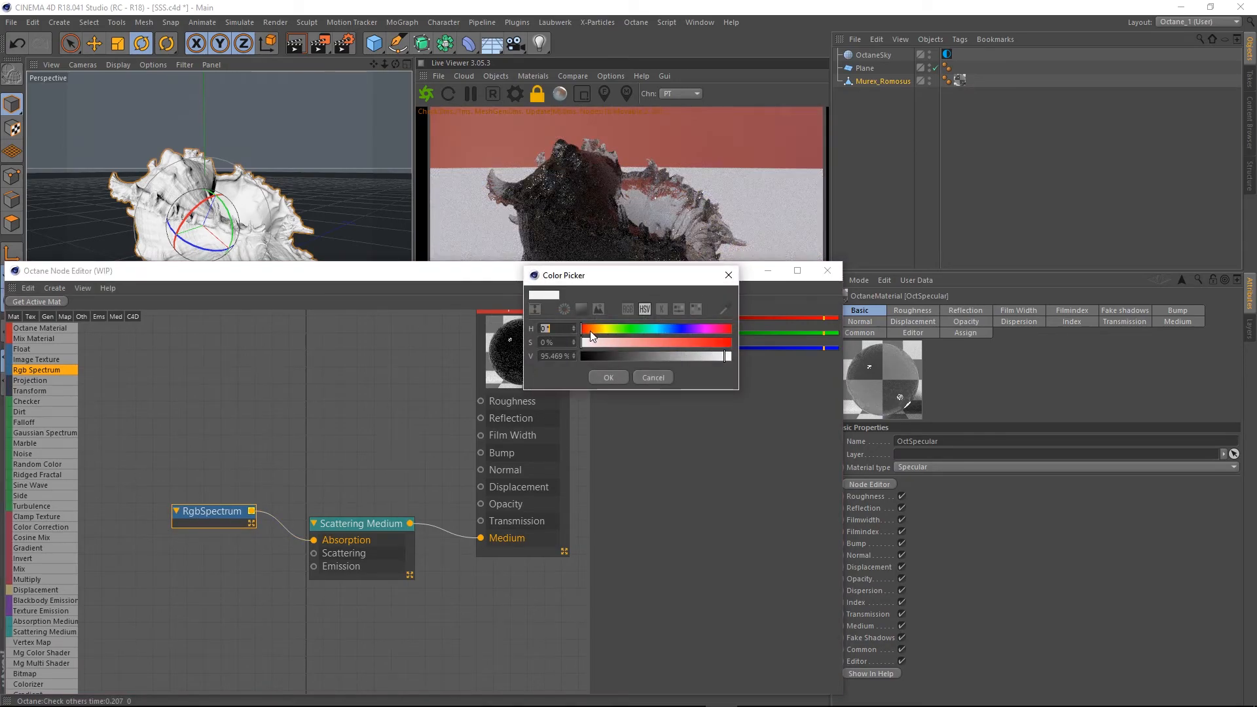
pyautogui.moveTo(591, 330); pyautogui.dragTo(596, 330)
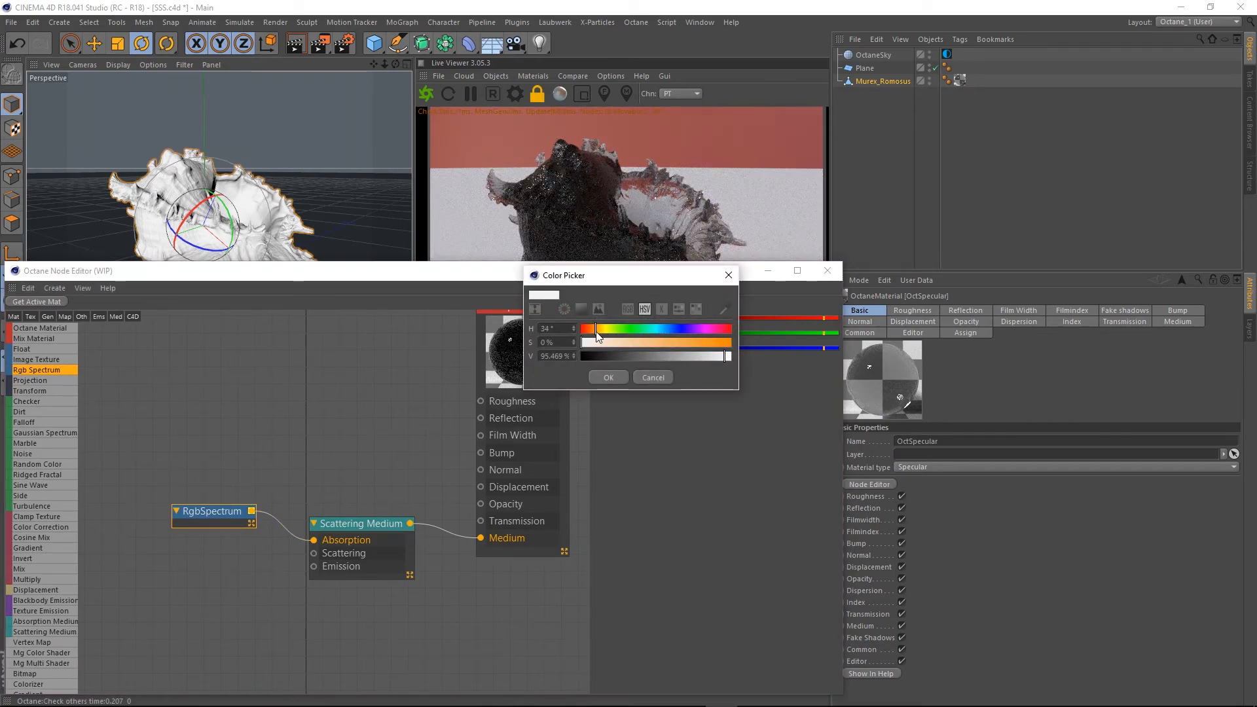
pyautogui.click(653, 377)
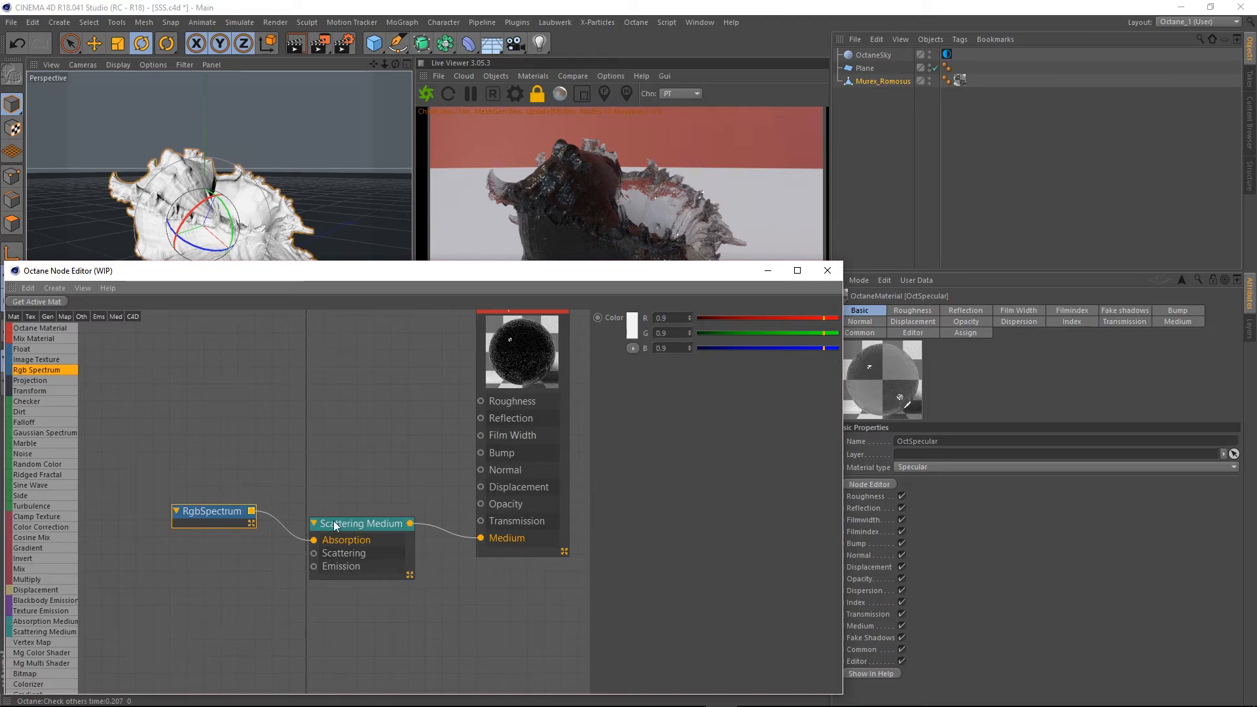
# Move the Scattering Medium and RgbSpectrum nodes slightly closer to the material node
pyautogui.moveTo(345, 534); pyautogui.dragTo(356, 525)
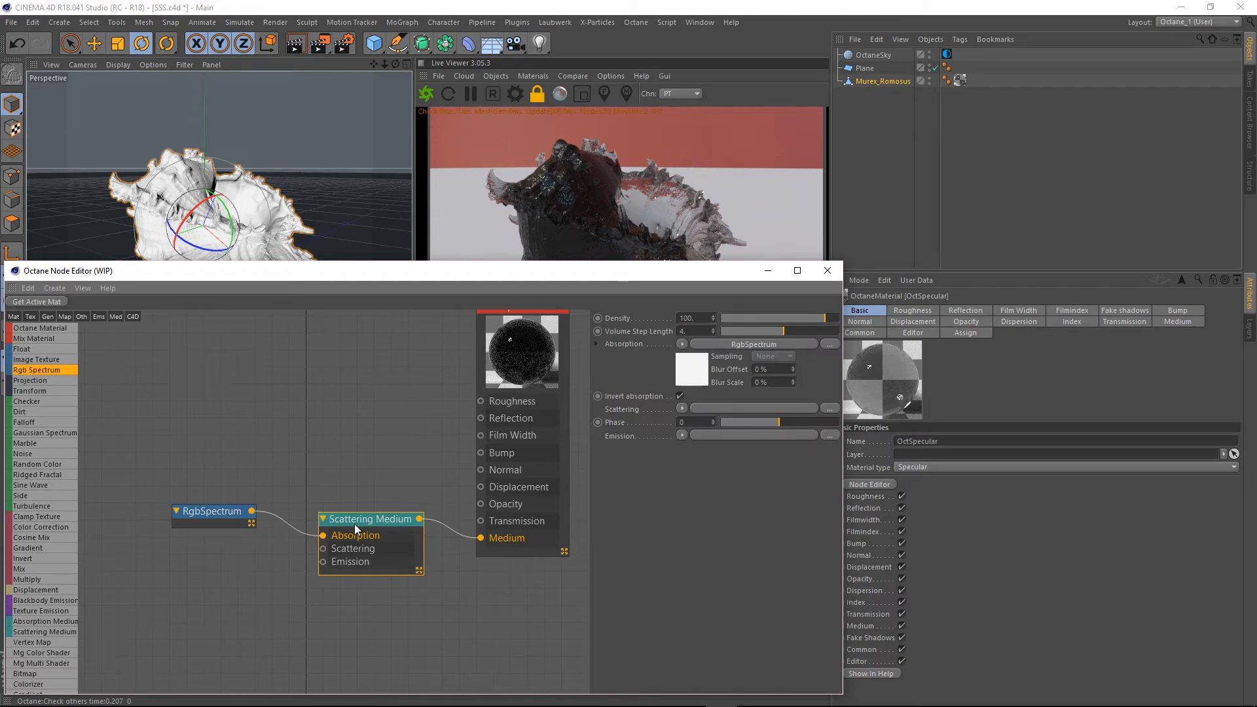
pyautogui.click(203, 512)
pyautogui.moveTo(203, 514)
pyautogui.mouseDown()
pyautogui.moveTo(220, 509)
pyautogui.moveTo(207, 504)
pyautogui.mouseUp()
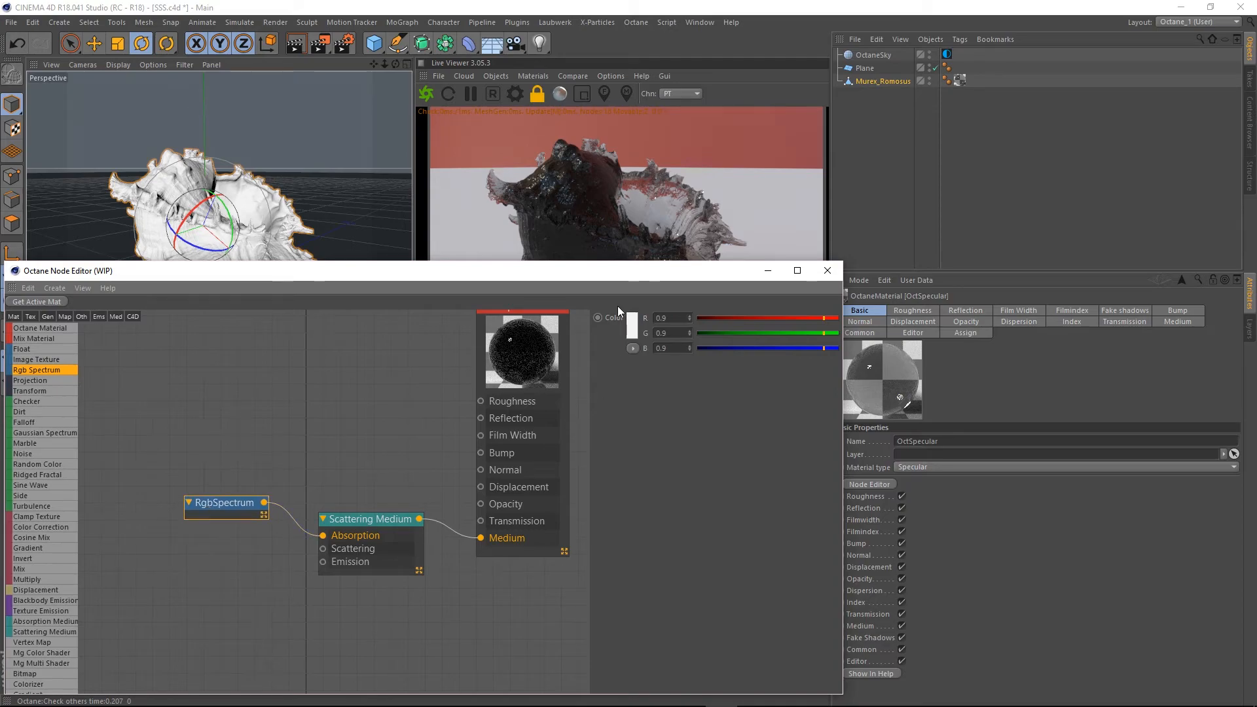
# Set the absorption RgbSpectrum color to an orange with hue 39°, saturation 77% and value 100%
pyautogui.click(632, 329)
pyautogui.click(596, 323)
pyautogui.click(619, 337)
pyautogui.moveTo(625, 340); pyautogui.dragTo(774, 339)
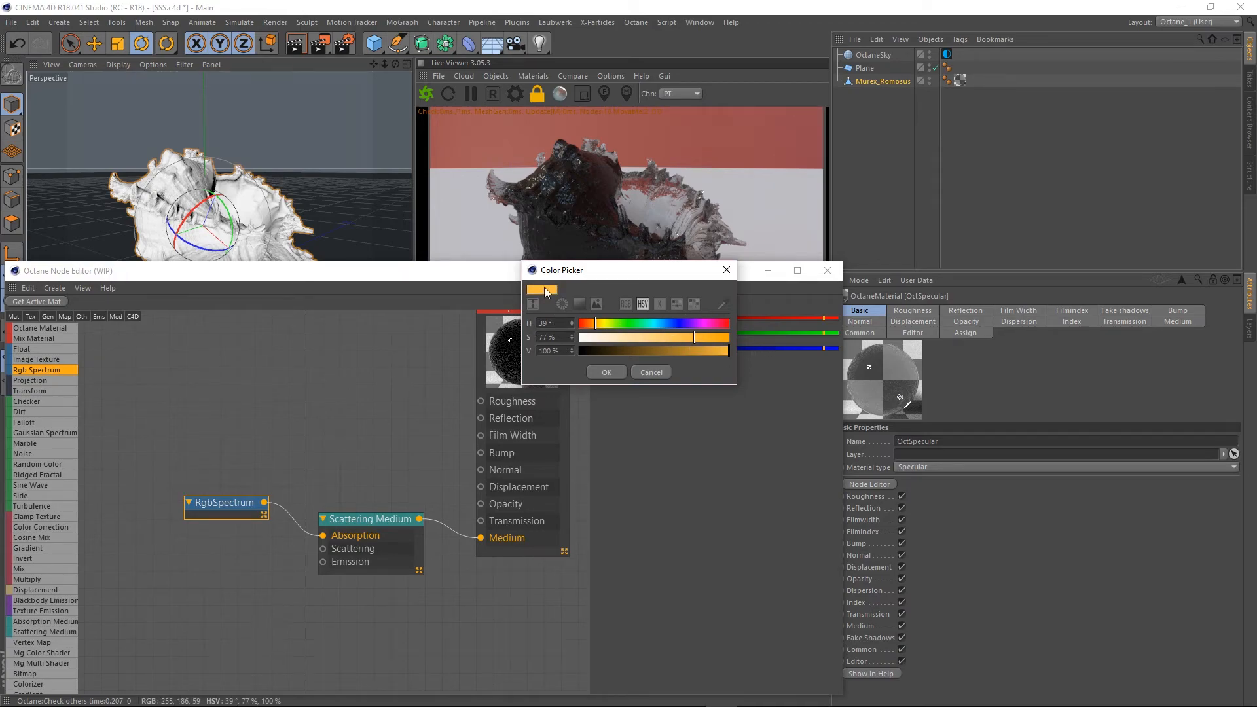
pyautogui.click(608, 371)
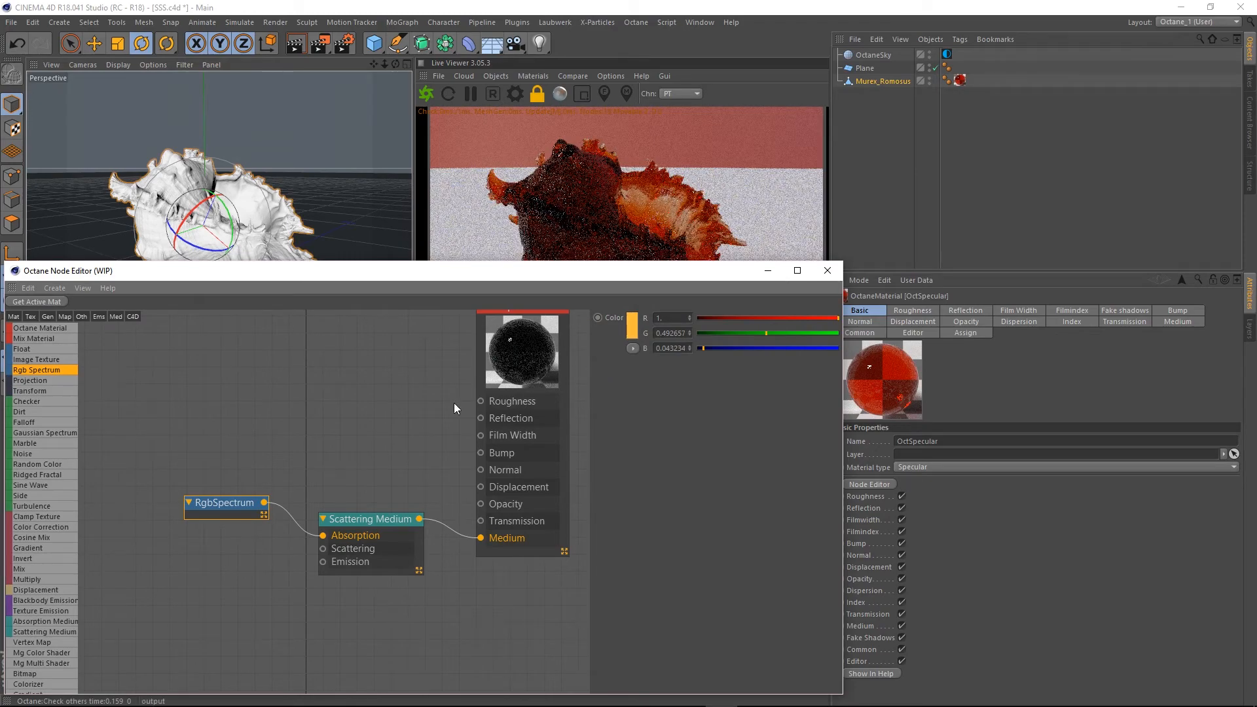
# Set the Scattering Medium's Volume Step Length to 0.5 and lower its Density to about 7.8, moving the Node Editor off the render
pyautogui.click(355, 524)
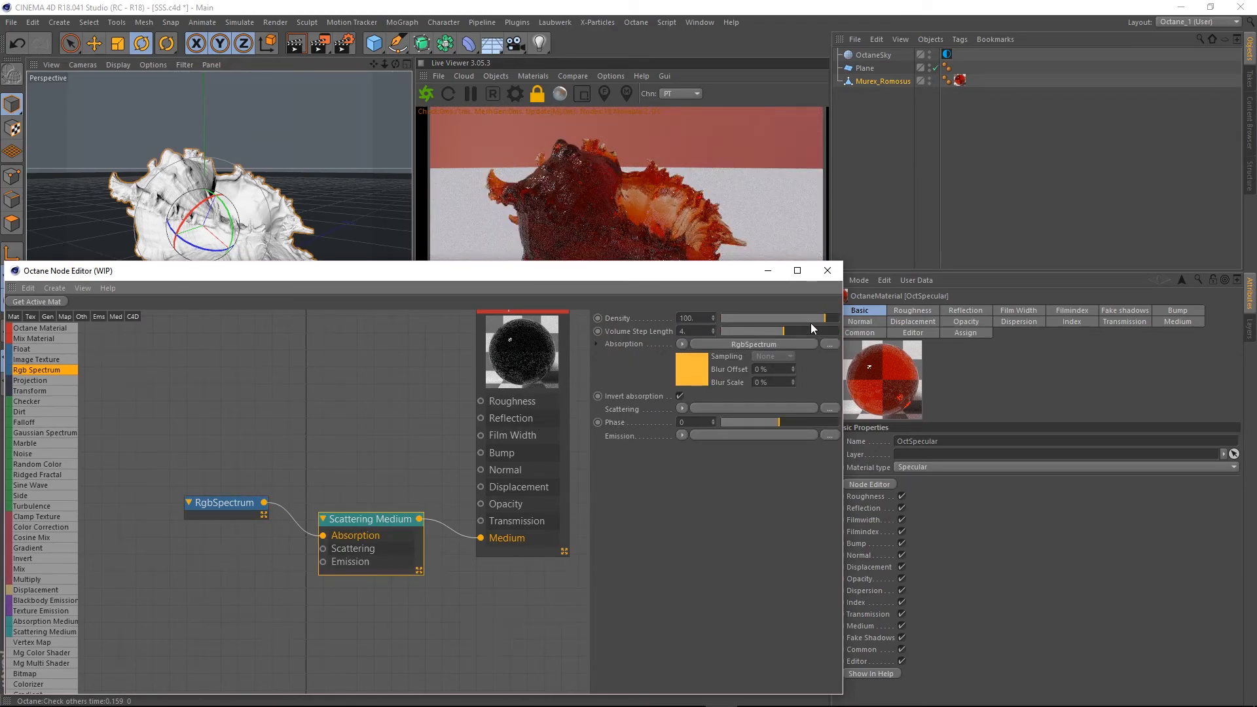
pyautogui.doubleClick(703, 332)
pyautogui.write('0.5')
pyautogui.press('Return')
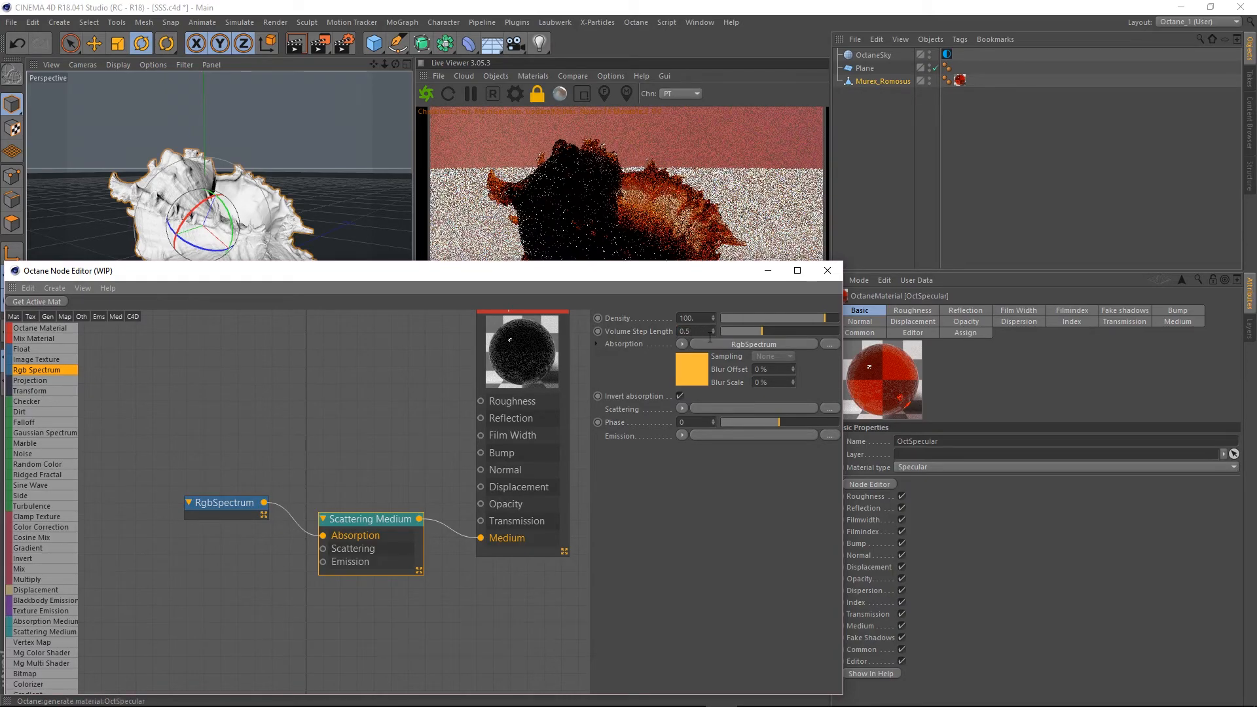
pyautogui.moveTo(819, 318); pyautogui.dragTo(800, 320)
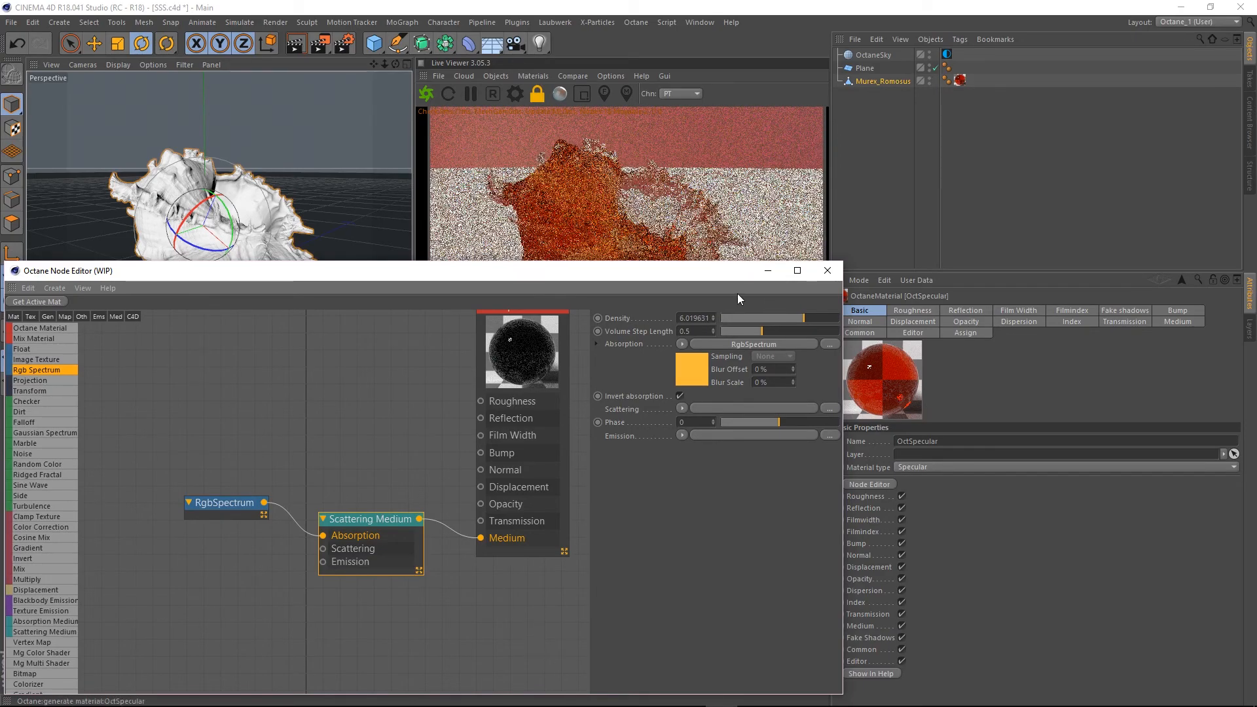
pyautogui.moveTo(675, 276); pyautogui.dragTo(713, 361)
pyautogui.moveTo(844, 404); pyautogui.dragTo(846, 403)
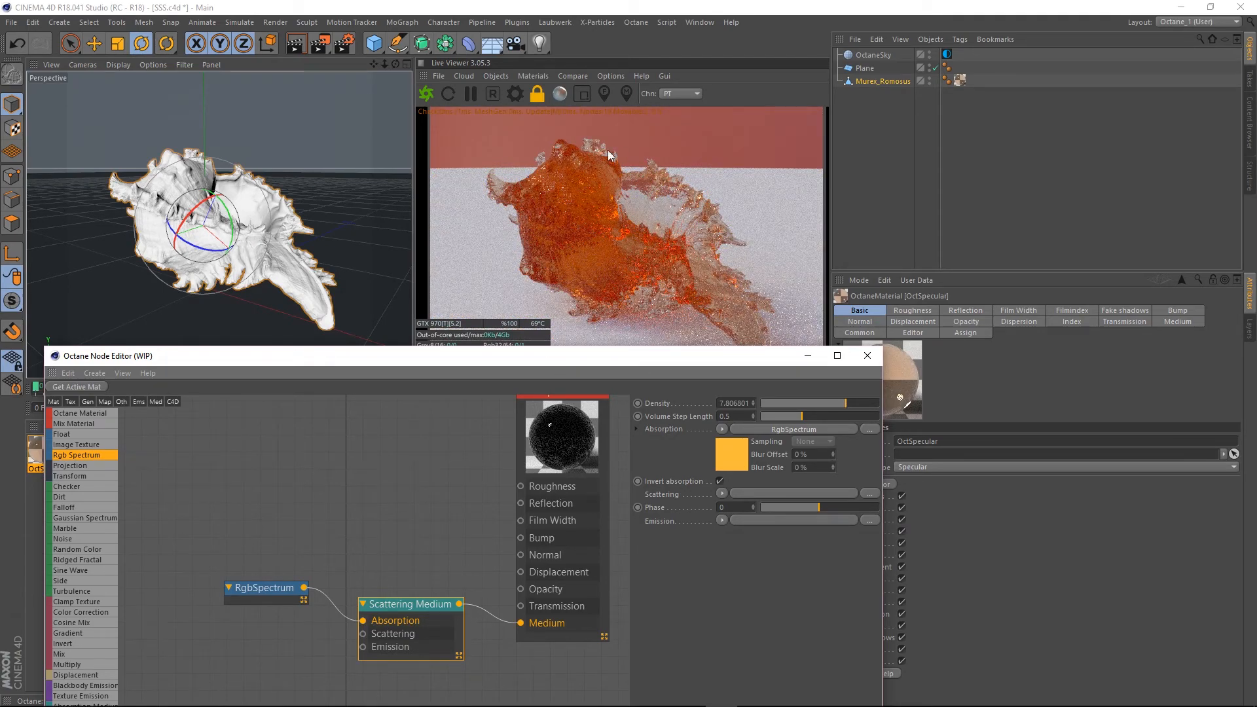
# Add a Float node, connect it to the Scattering Medium's Scattering input and set its value to 1
pyautogui.moveTo(604, 363); pyautogui.dragTo(603, 288)
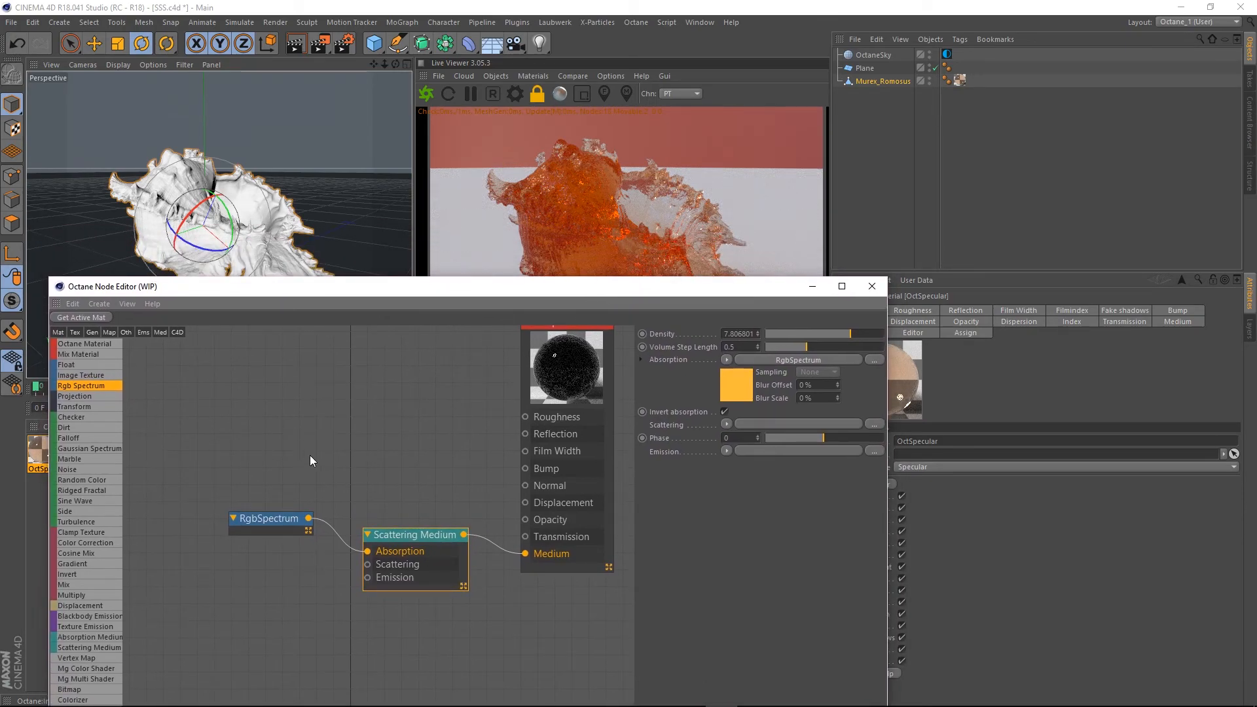
pyautogui.moveTo(305, 458); pyautogui.dragTo(319, 422, button='middle')
pyautogui.moveTo(76, 365); pyautogui.dragTo(272, 537)
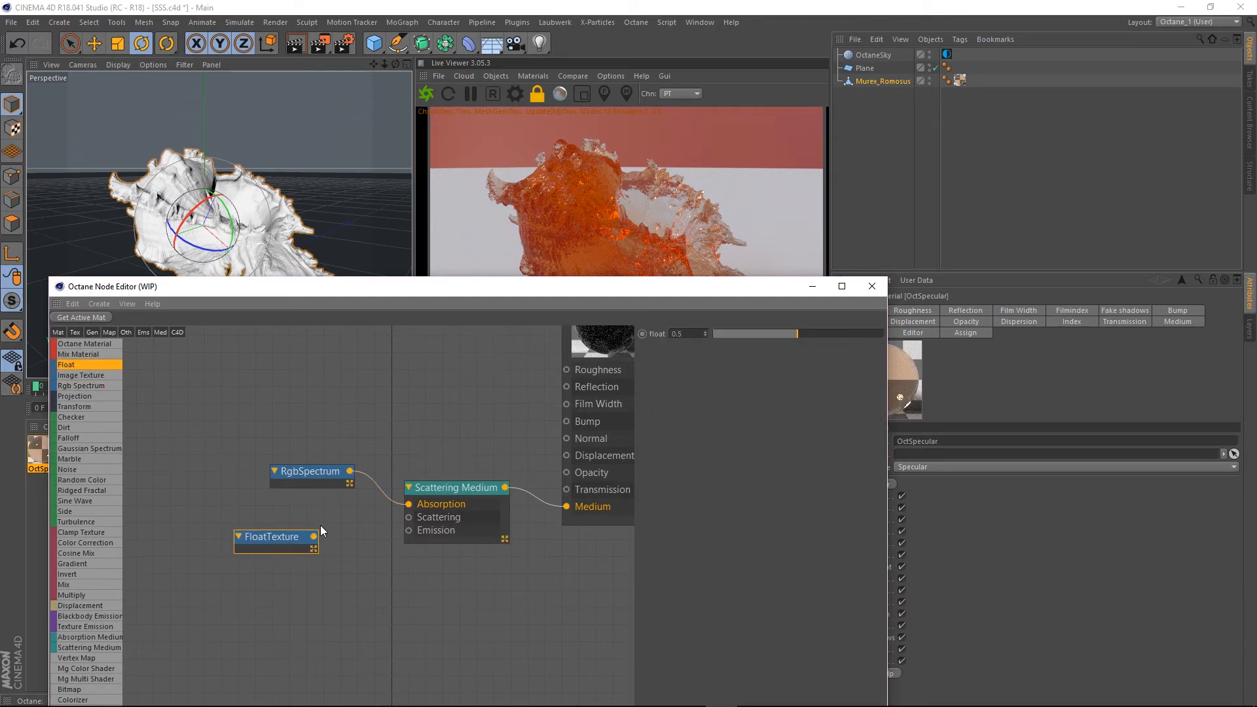
pyautogui.moveTo(316, 537); pyautogui.dragTo(408, 517)
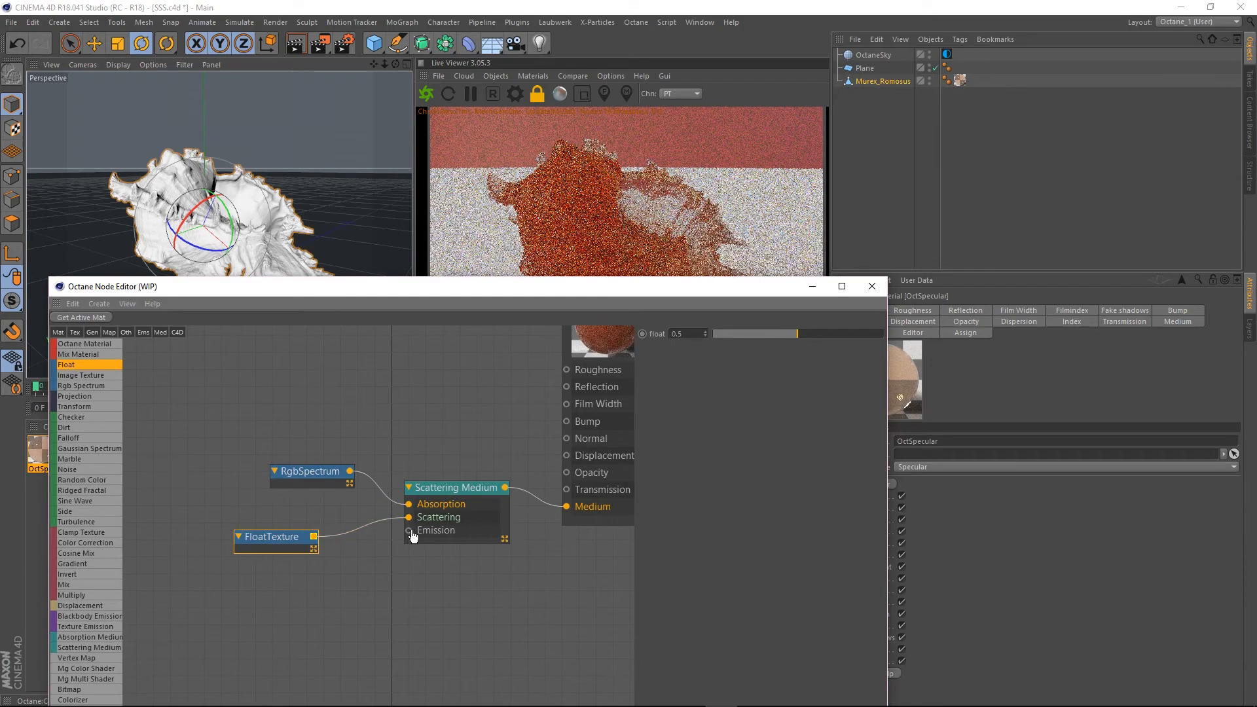
pyautogui.write('1')
pyautogui.press('Return')
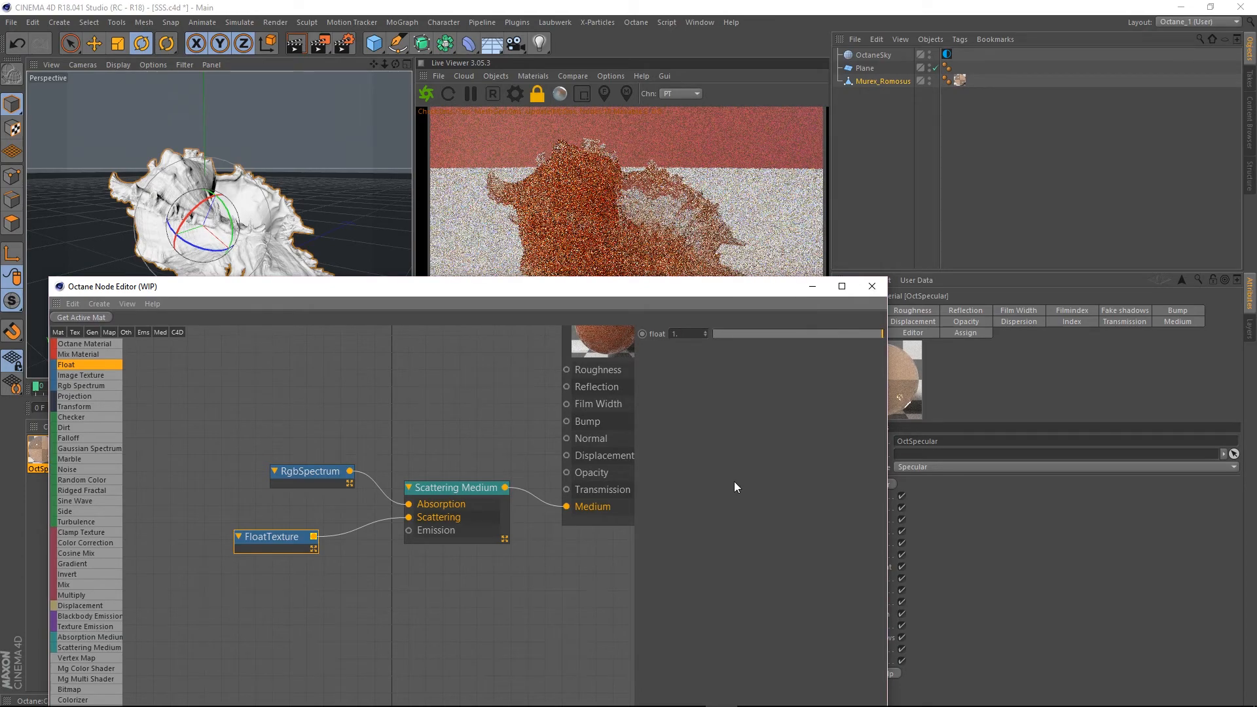
# Add a second RGB Spectrum node in pure white and connect it to the Scattering input in place of the FloatTexture
pyautogui.moveTo(75, 387); pyautogui.dragTo(306, 500)
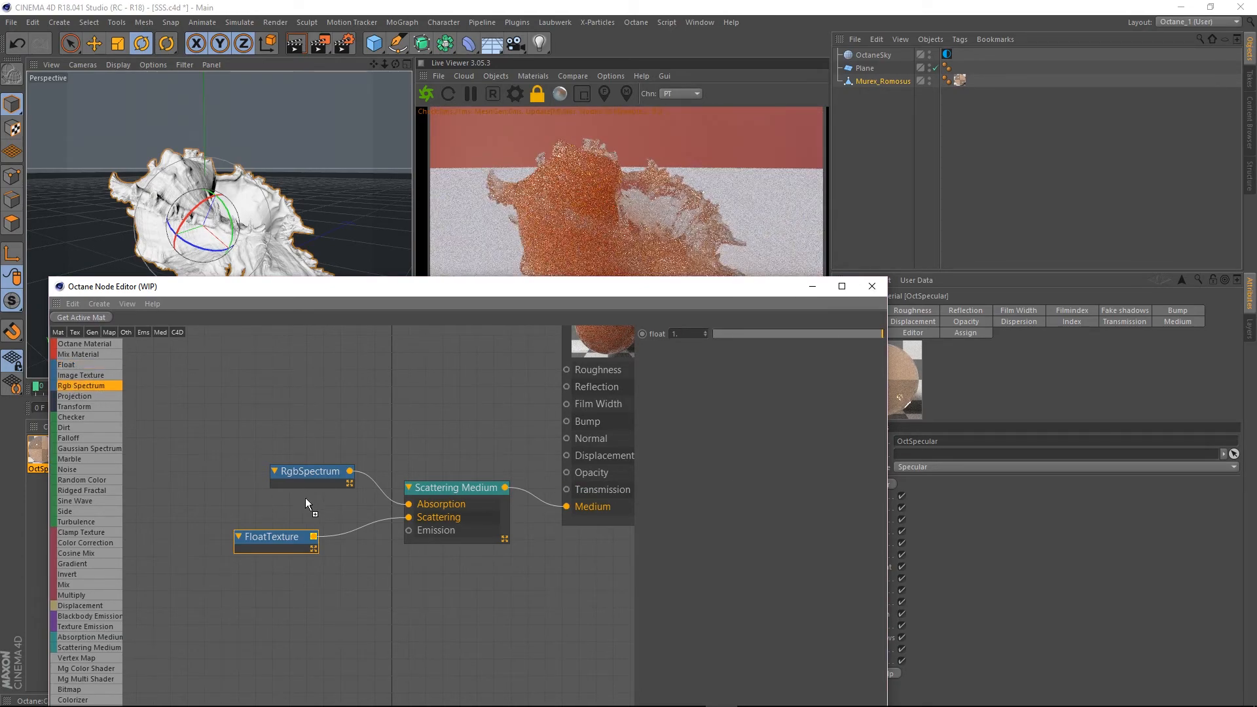
pyautogui.moveTo(265, 580); pyautogui.dragTo(272, 582)
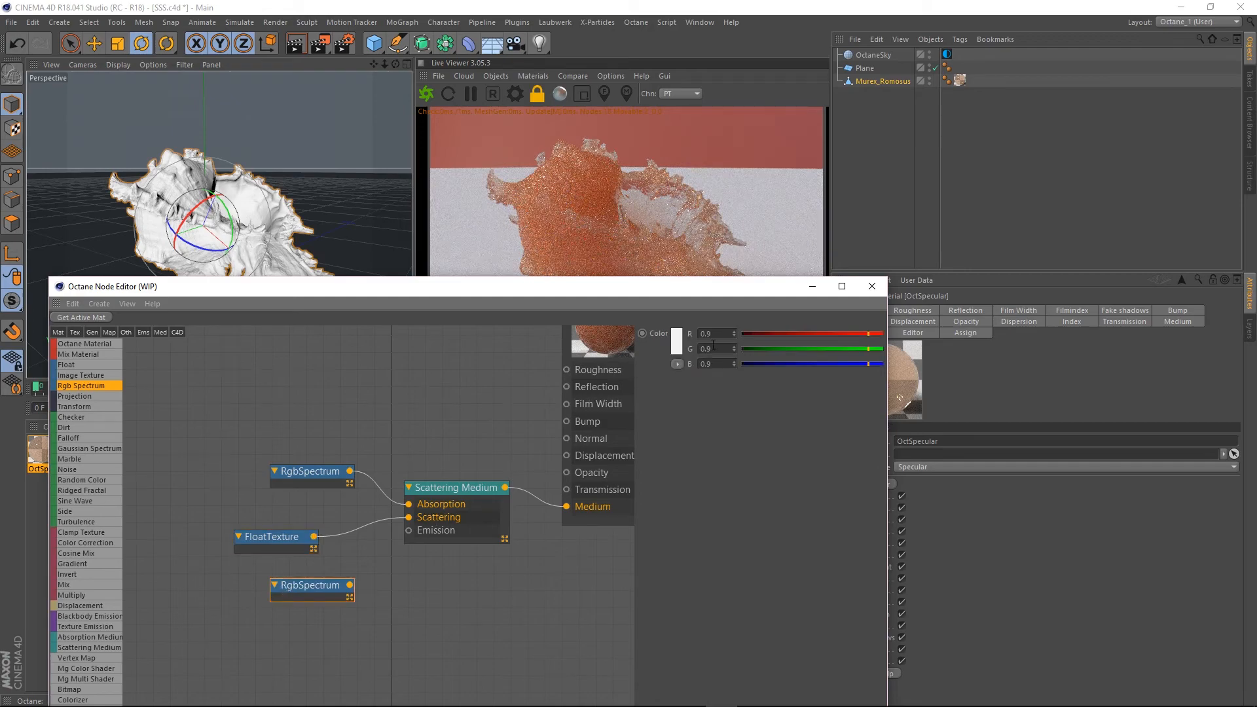
pyautogui.click(677, 341)
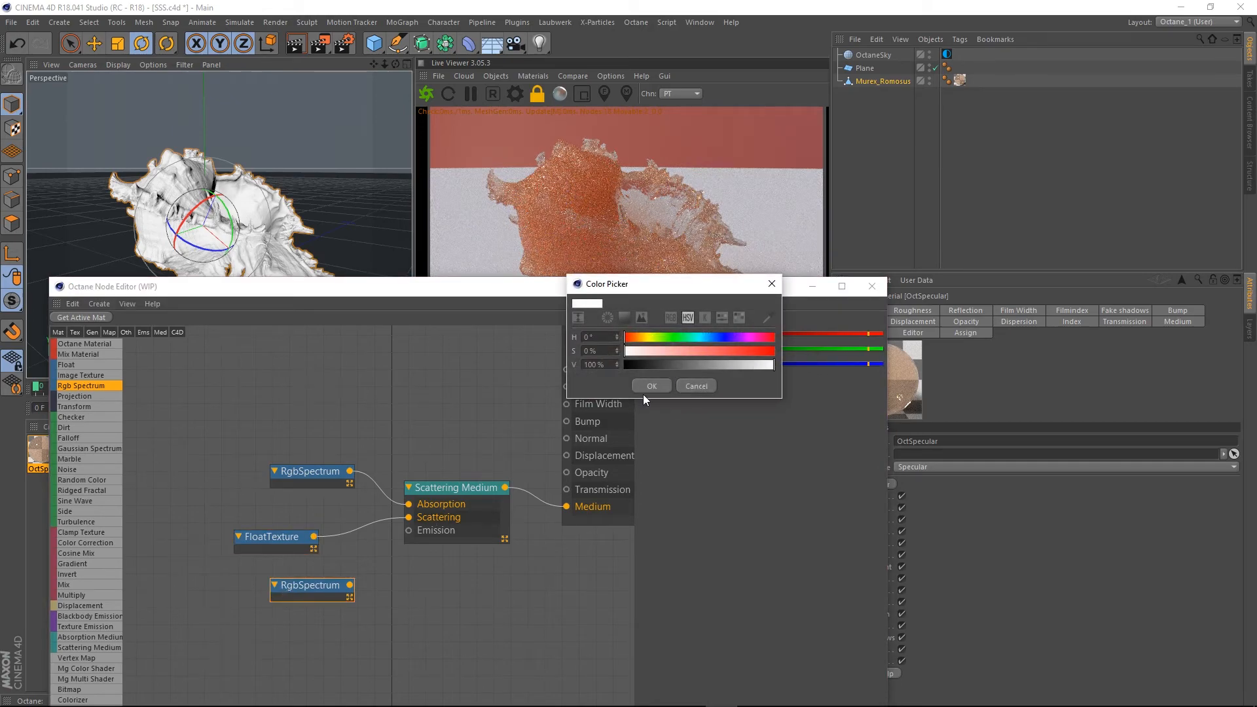
pyautogui.click(661, 382)
pyautogui.moveTo(350, 584); pyautogui.dragTo(408, 519)
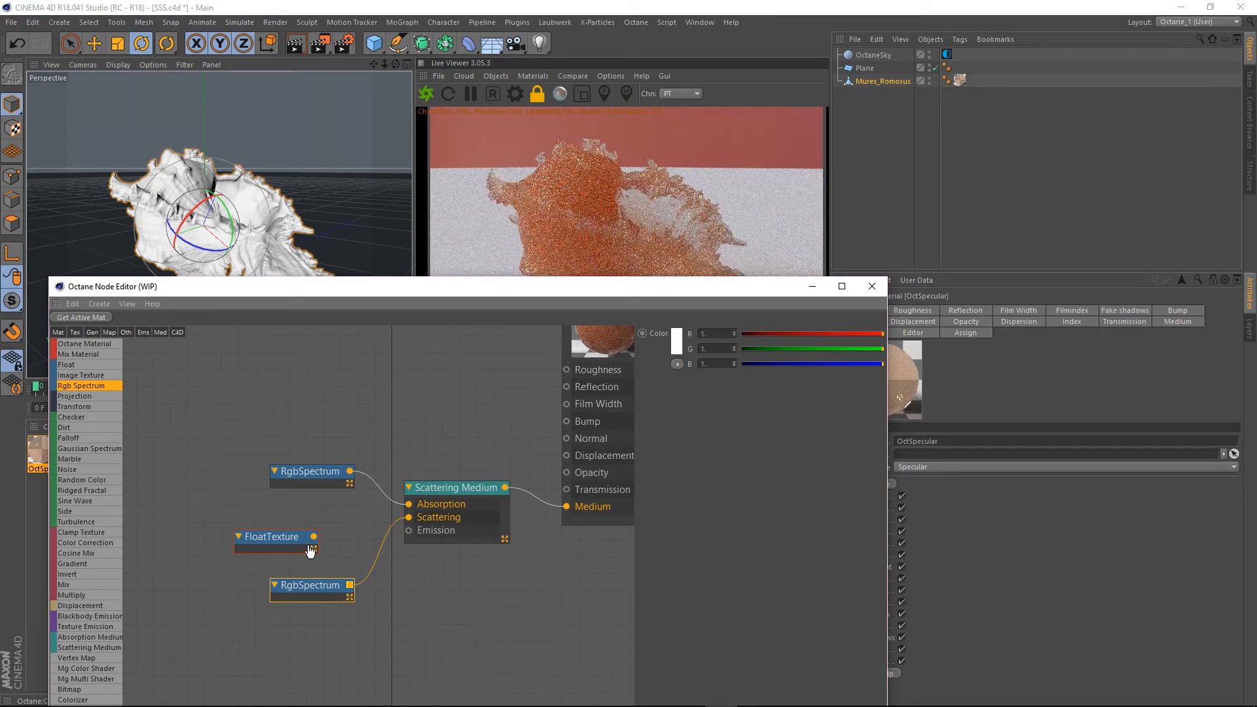
# Reconnect the FloatTexture node to the Scattering input, try a value of 25 and set it to 8
pyautogui.moveTo(314, 537); pyautogui.dragTo(409, 531)
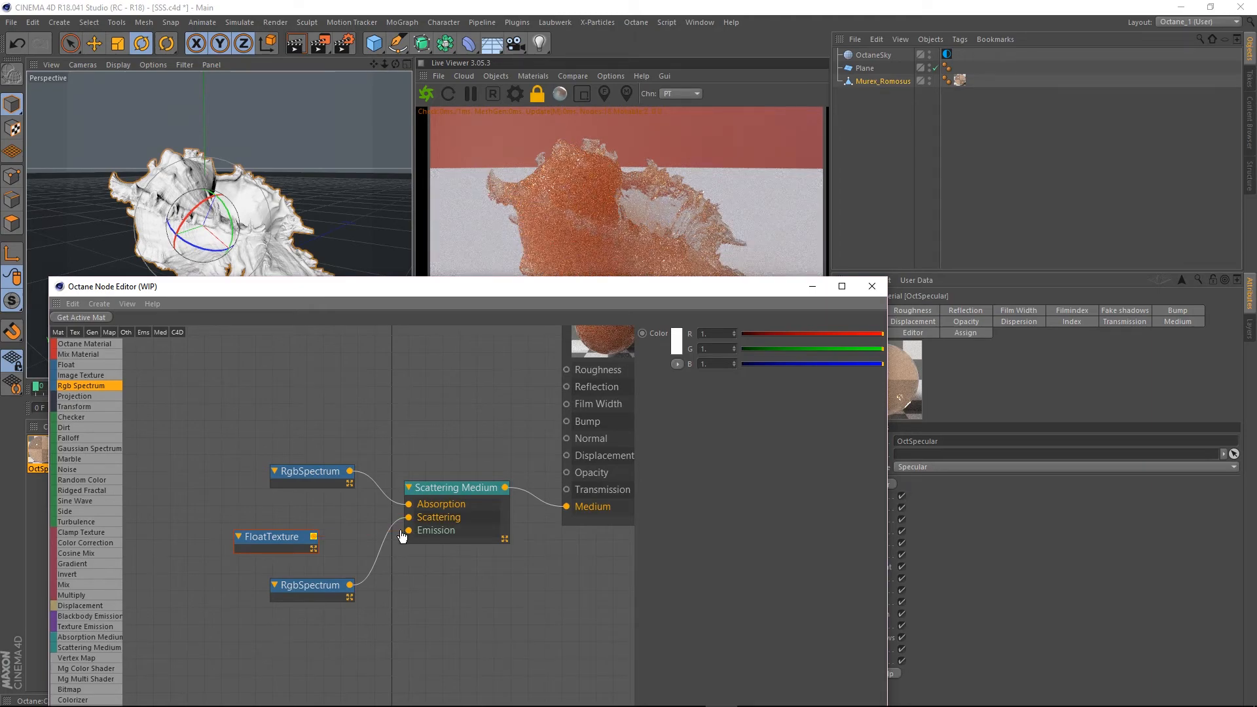
pyautogui.moveTo(314, 537); pyautogui.dragTo(409, 518)
pyautogui.click(269, 540)
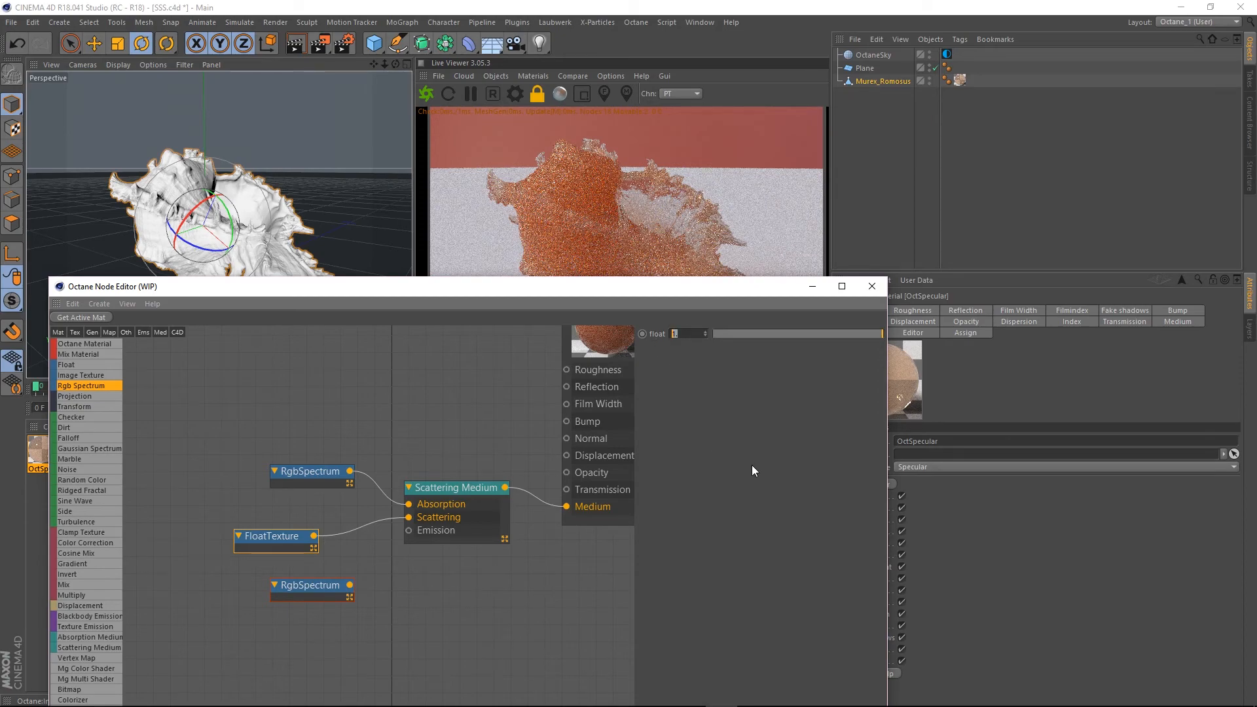
pyautogui.write('25')
pyautogui.press('Return')
pyautogui.click(671, 333)
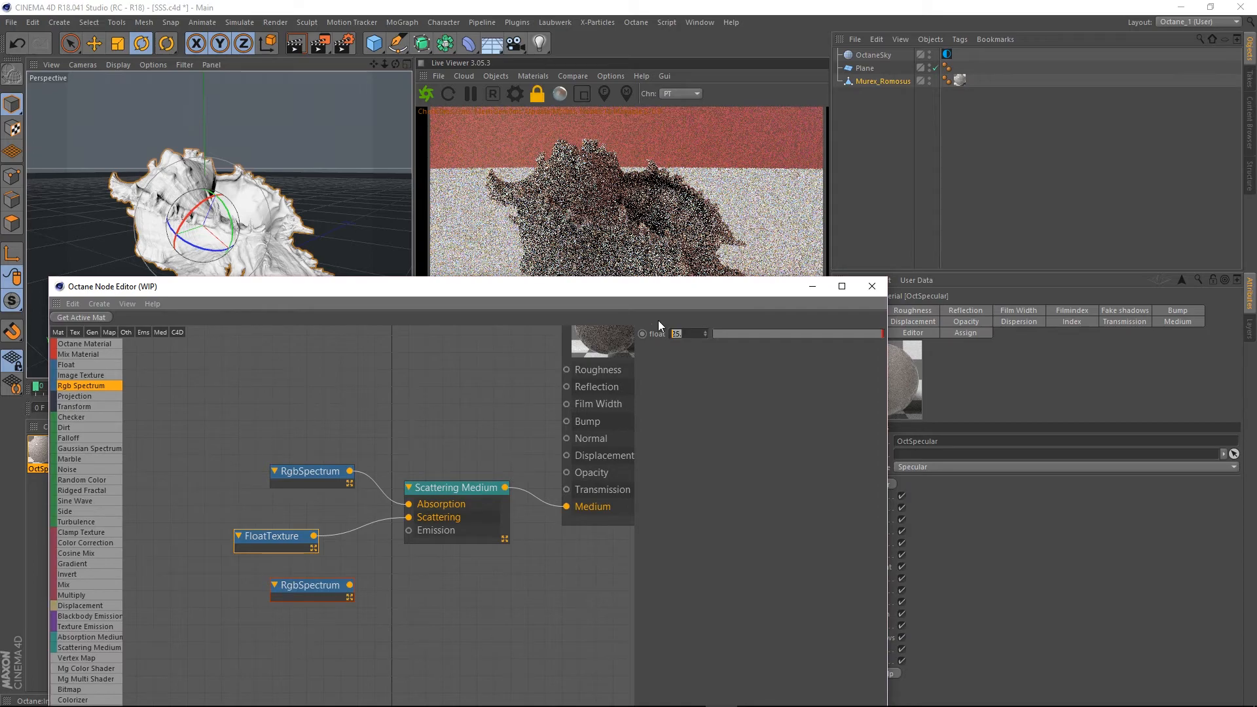
pyautogui.write('8.')
pyautogui.press('Return')
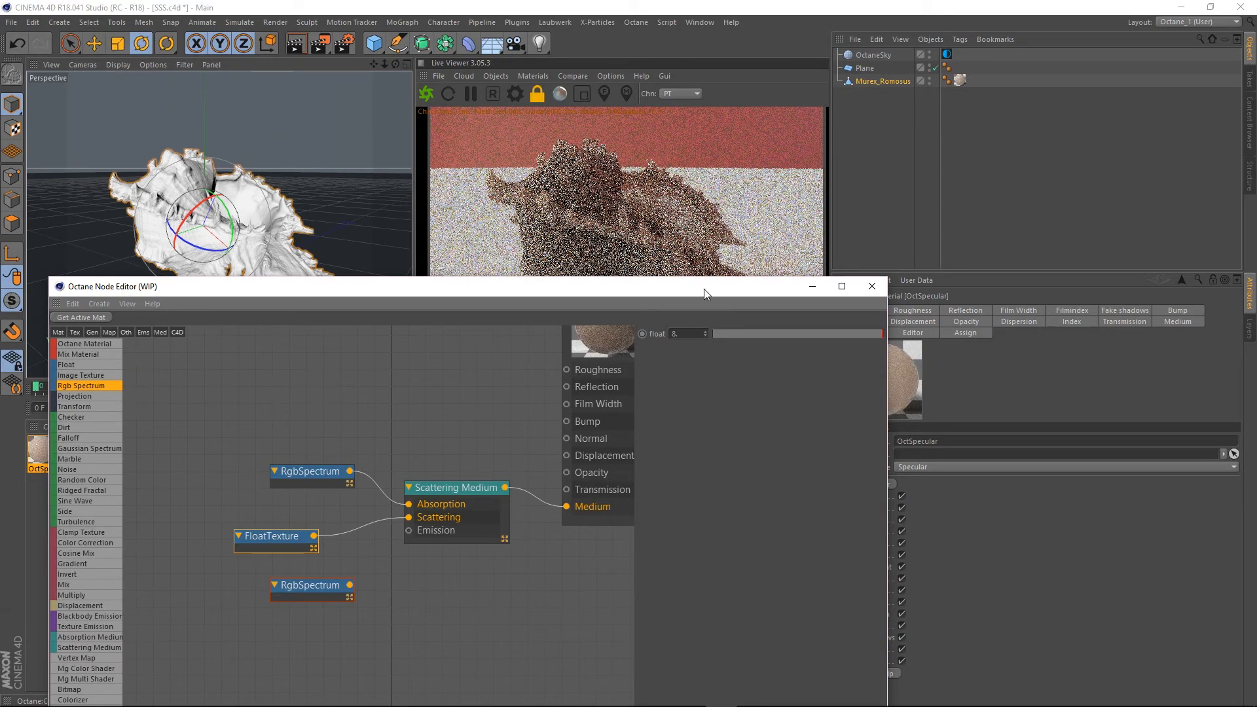
# Move the Node Editor down to uncover the render and draw a render region over the shell's opening
pyautogui.moveTo(699, 286); pyautogui.dragTo(717, 371)
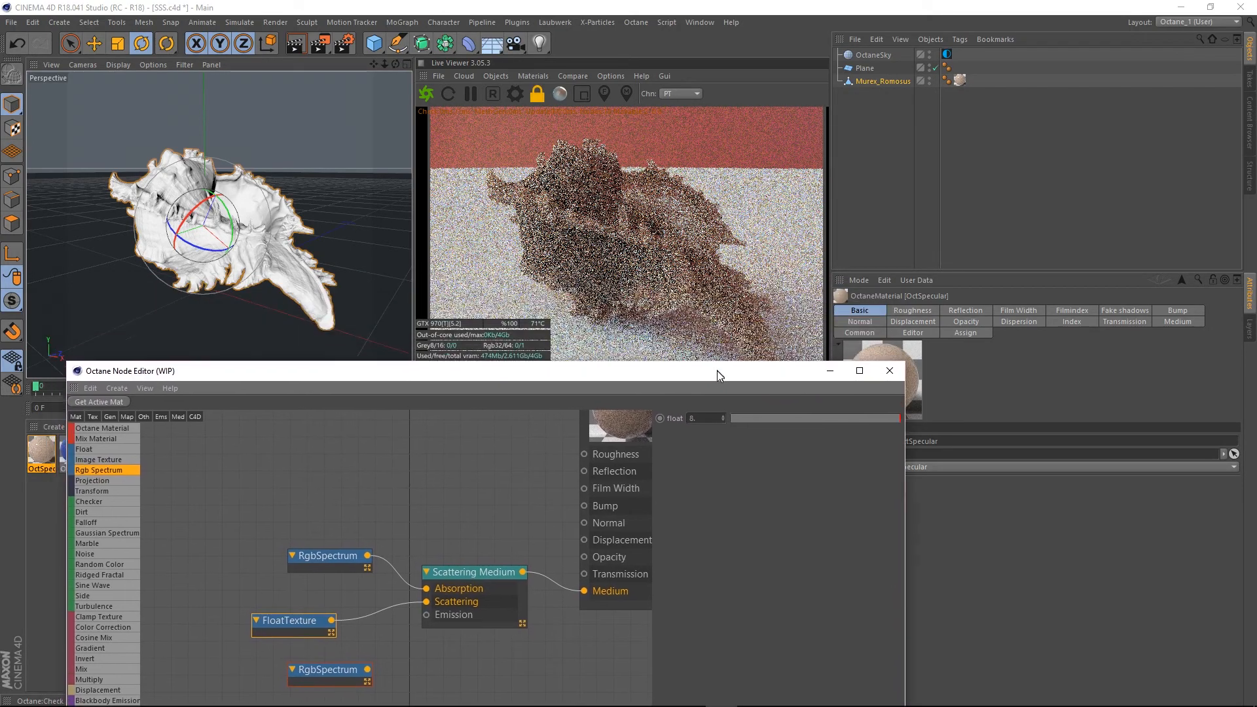
pyautogui.click(587, 93)
pyautogui.moveTo(573, 151)
pyautogui.mouseDown()
pyautogui.moveTo(503, 190)
pyautogui.moveTo(574, 151)
pyautogui.mouseUp()
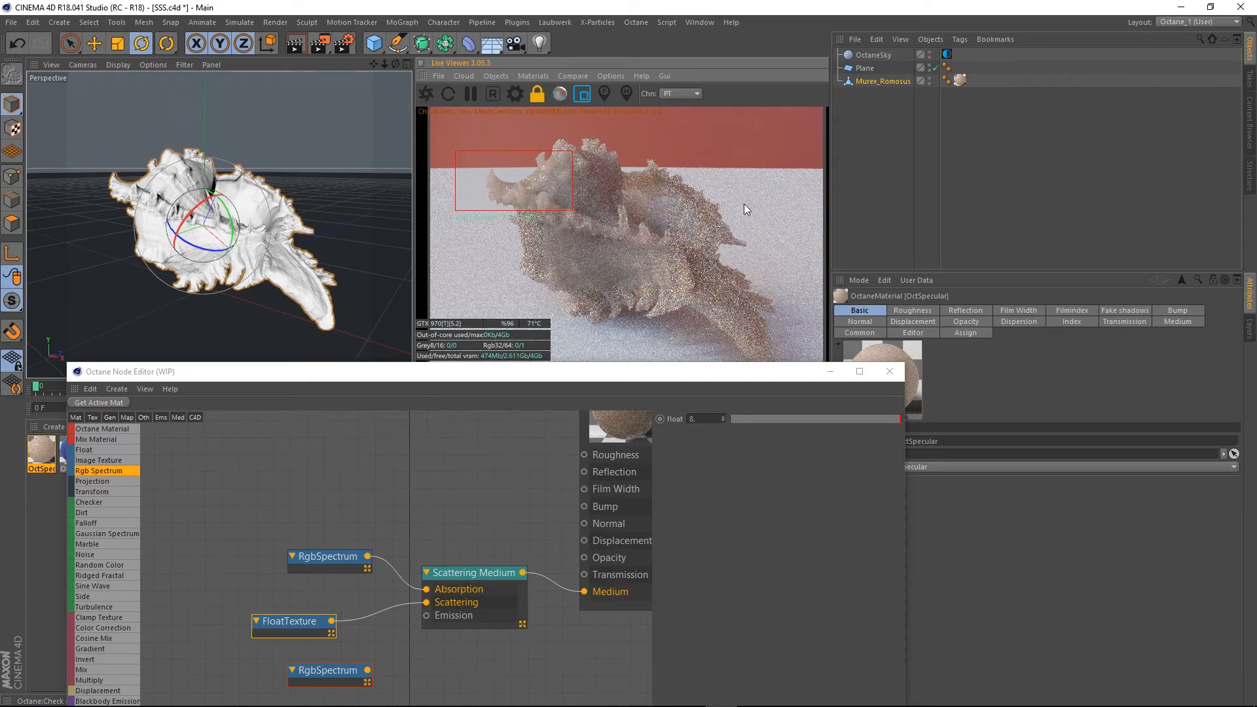
pyautogui.moveTo(719, 174); pyautogui.dragTo(639, 232)
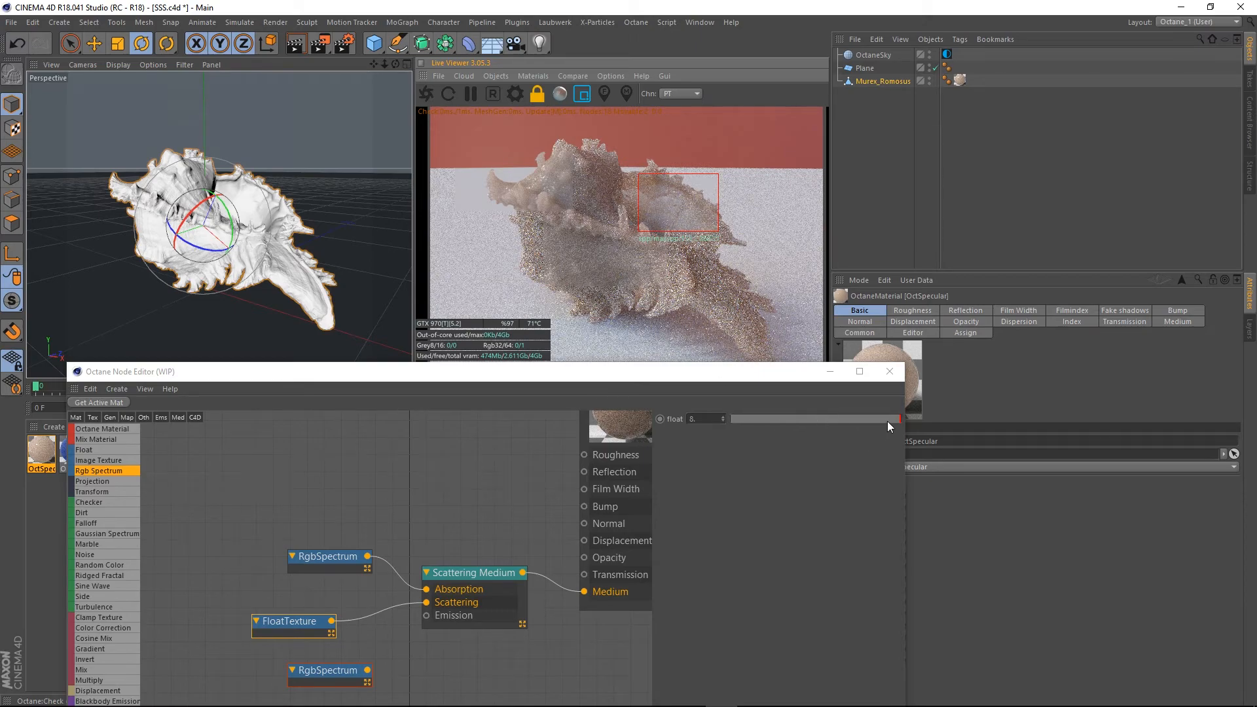
# Try a FloatTexture value of about 0.45, set it to 1 and redraw a larger render region across the shell's middle
pyautogui.moveTo(894, 423); pyautogui.dragTo(807, 426)
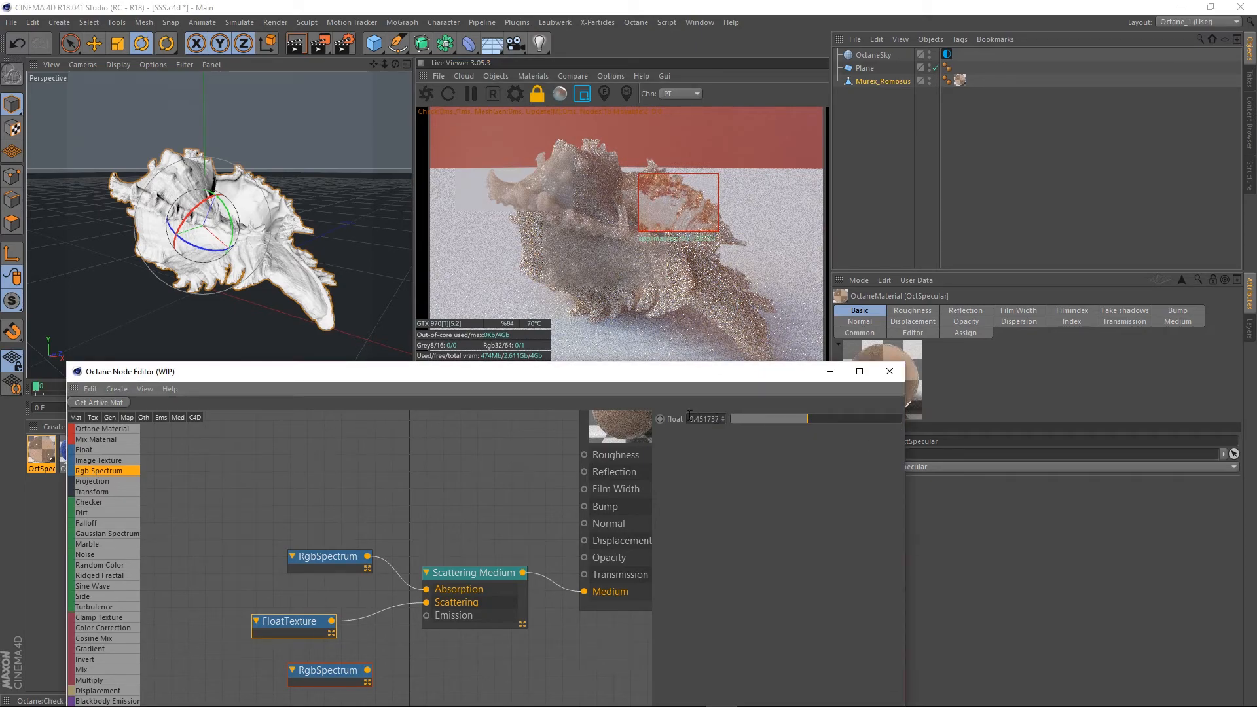
pyautogui.moveTo(690, 418); pyautogui.dragTo(754, 430)
pyautogui.write('1')
pyautogui.press('Return')
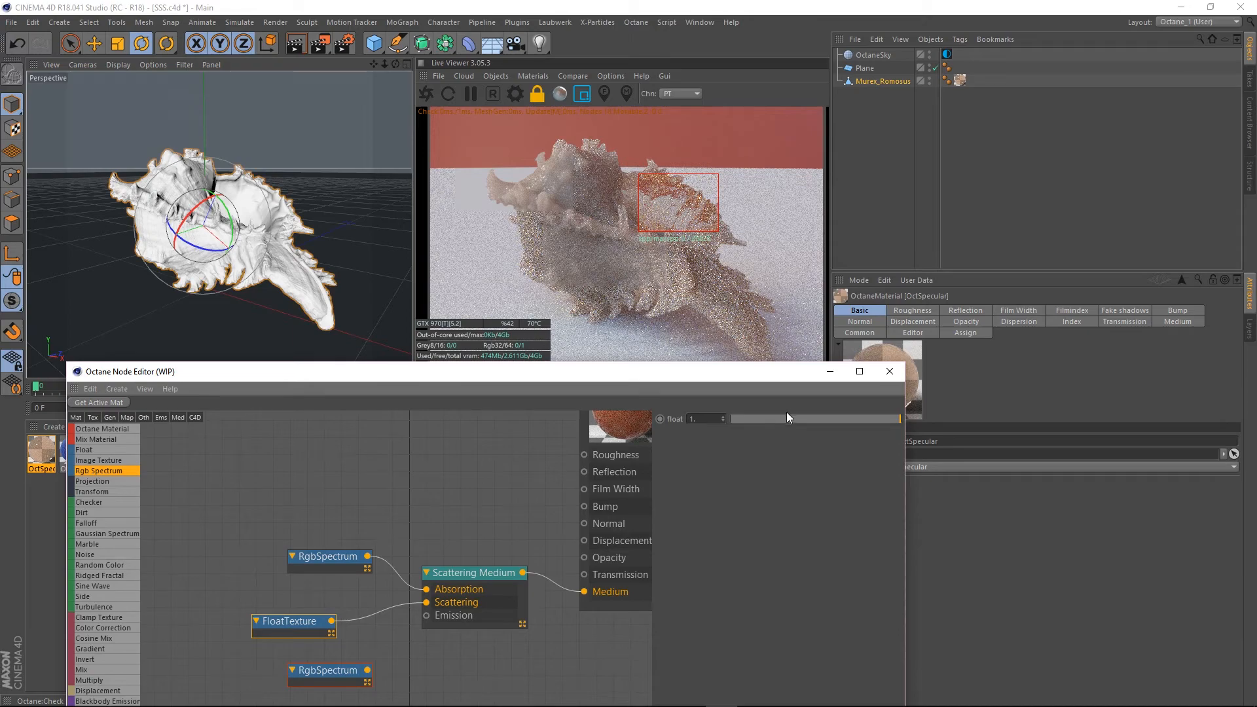
pyautogui.moveTo(739, 180); pyautogui.dragTo(610, 248)
pyautogui.moveTo(669, 165); pyautogui.dragTo(566, 231)
pyautogui.moveTo(708, 166); pyautogui.dragTo(574, 255)
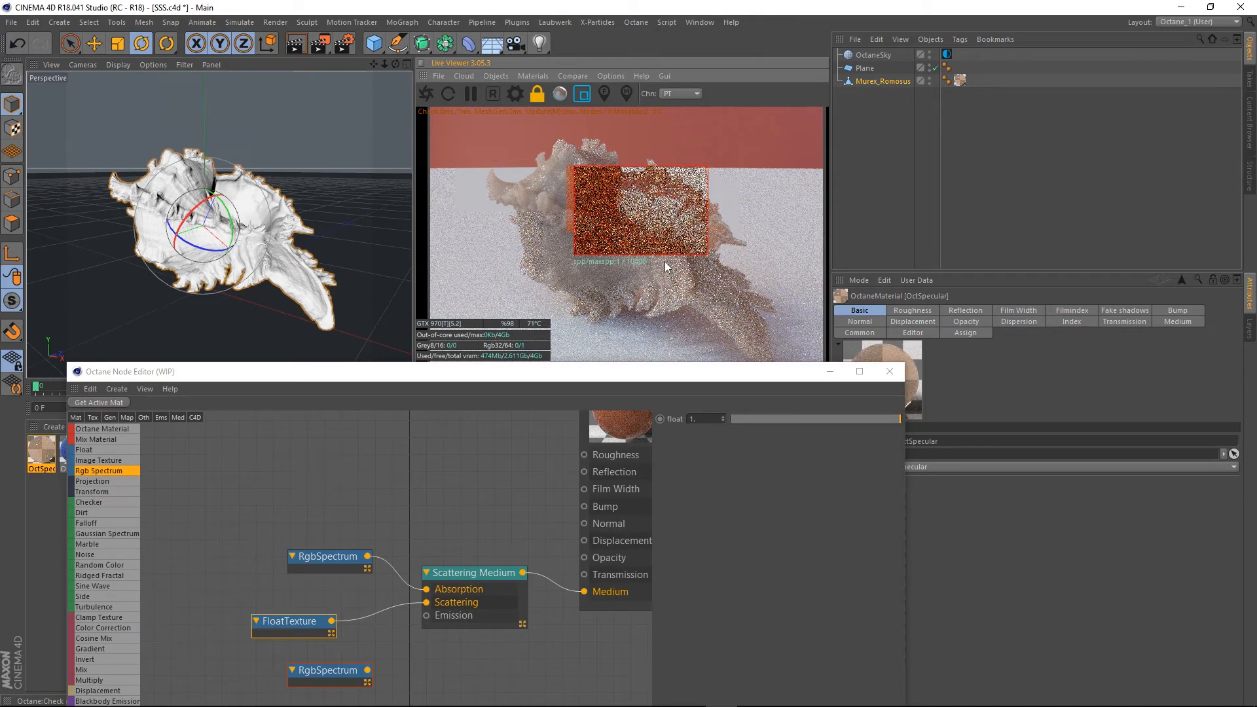
# Try FloatTexture scattering values of 3 and 5 in the render region
pyautogui.click(658, 425)
pyautogui.write('3')
pyautogui.press('Return')
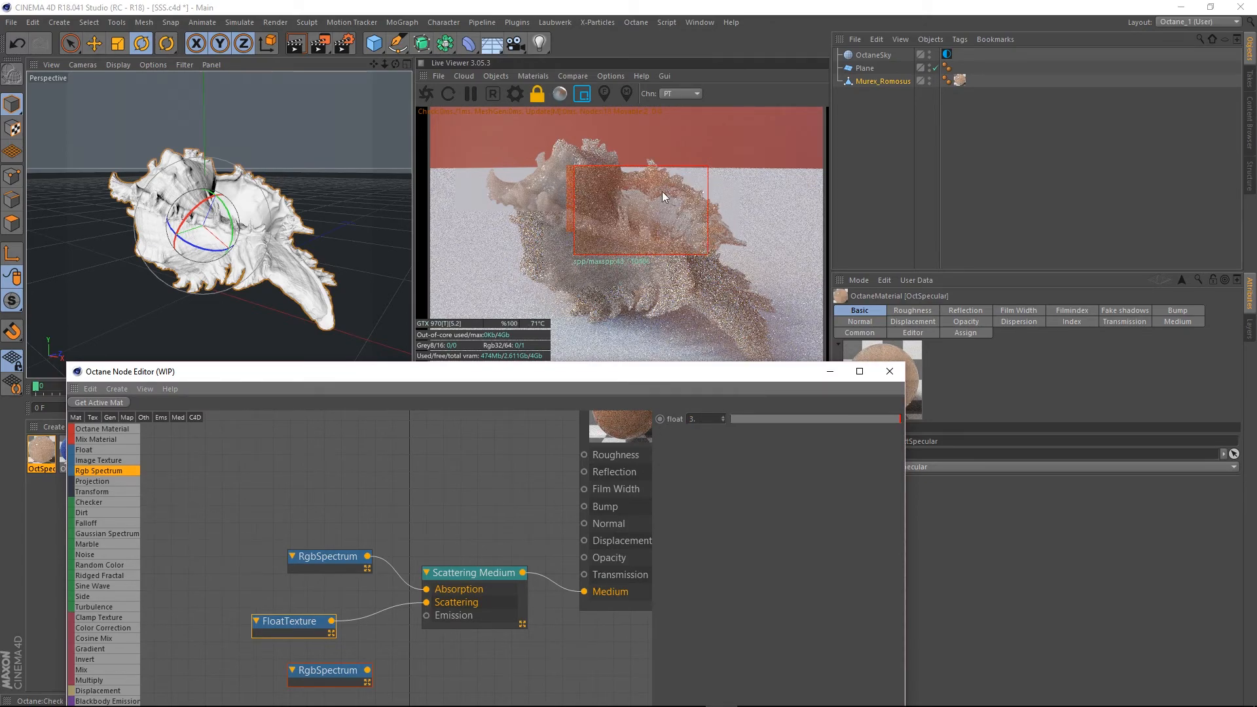
pyautogui.write('5')
pyautogui.press('Return')
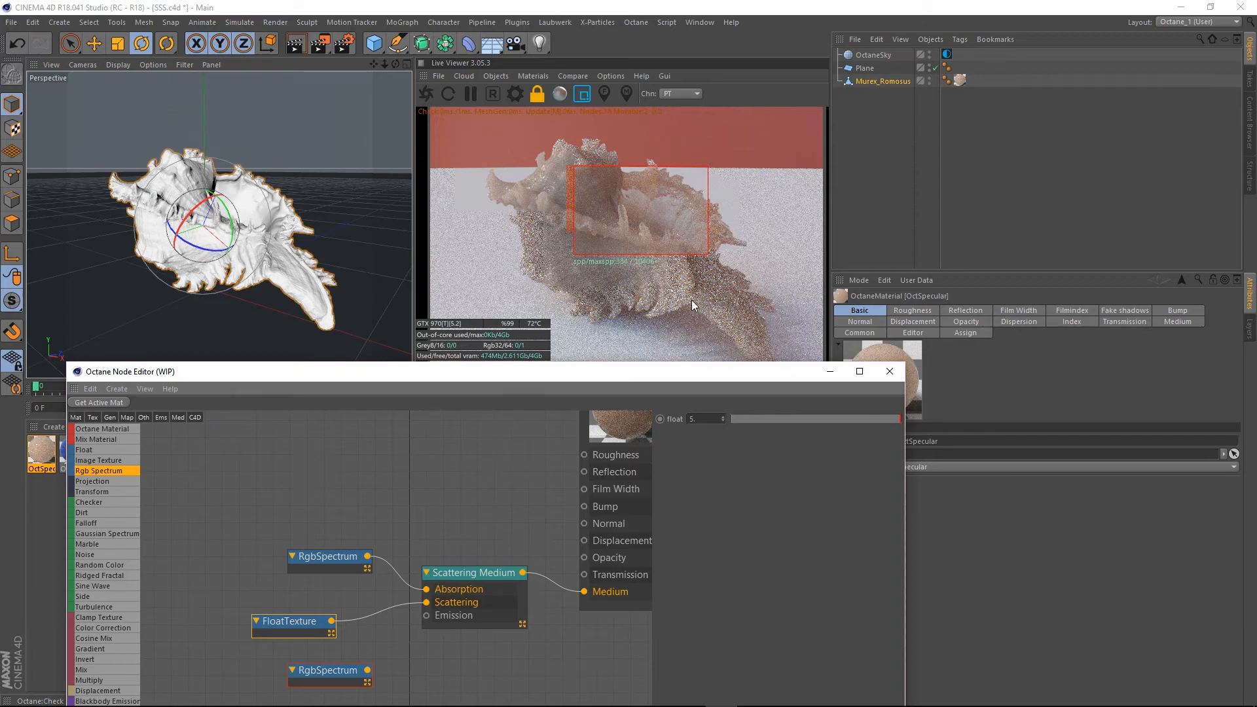
# Set the FloatTexture scattering value to 0
pyautogui.moveTo(702, 422); pyautogui.dragTo(686, 426)
pyautogui.write('0')
pyautogui.press('Return')
# Raise the Scattering Medium's Density to about 9.28 and redraw the render region over the shell's rounded front part
pyautogui.click(304, 558)
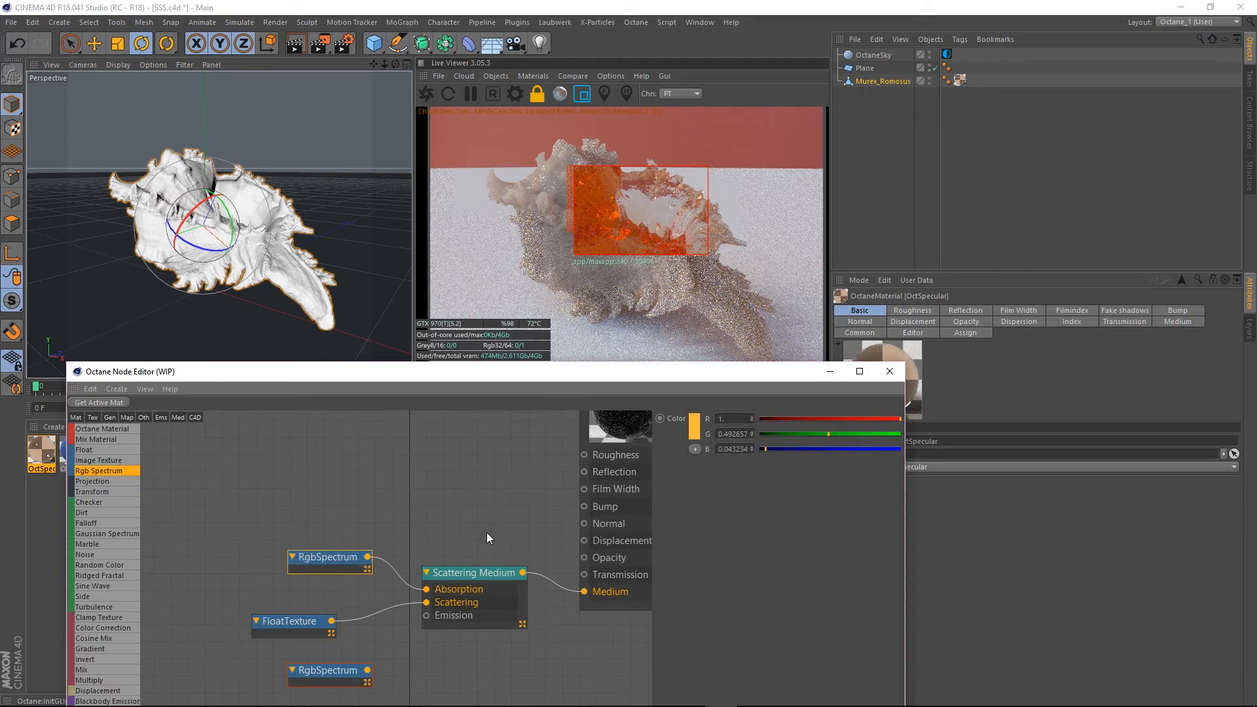
pyautogui.click(476, 574)
pyautogui.moveTo(867, 418)
pyautogui.mouseDown()
pyautogui.moveTo(855, 418)
pyautogui.moveTo(869, 422)
pyautogui.mouseUp()
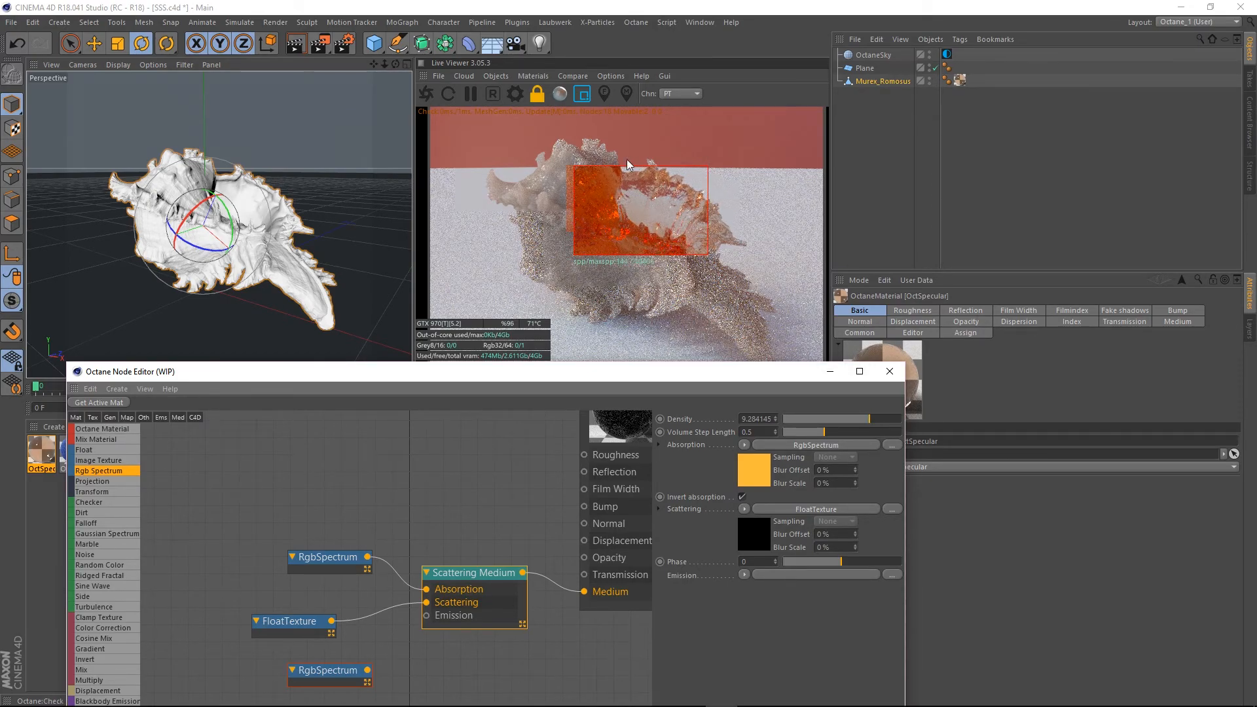
pyautogui.moveTo(625, 153); pyautogui.dragTo(522, 236)
# Try FloatTexture scattering values of about 1.07 and 2.2, redrawing a small render region over the shell's opening
pyautogui.click(291, 622)
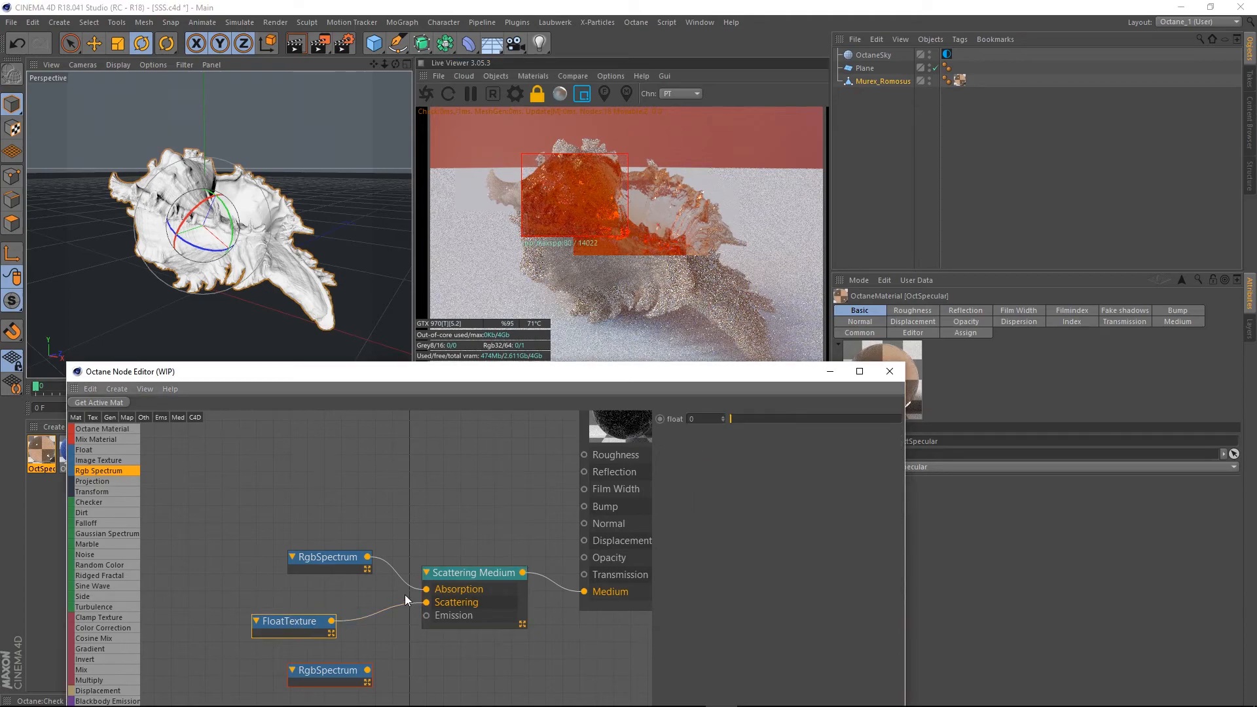
pyautogui.moveTo(744, 419); pyautogui.dragTo(912, 426)
pyautogui.moveTo(688, 164); pyautogui.dragTo(582, 234)
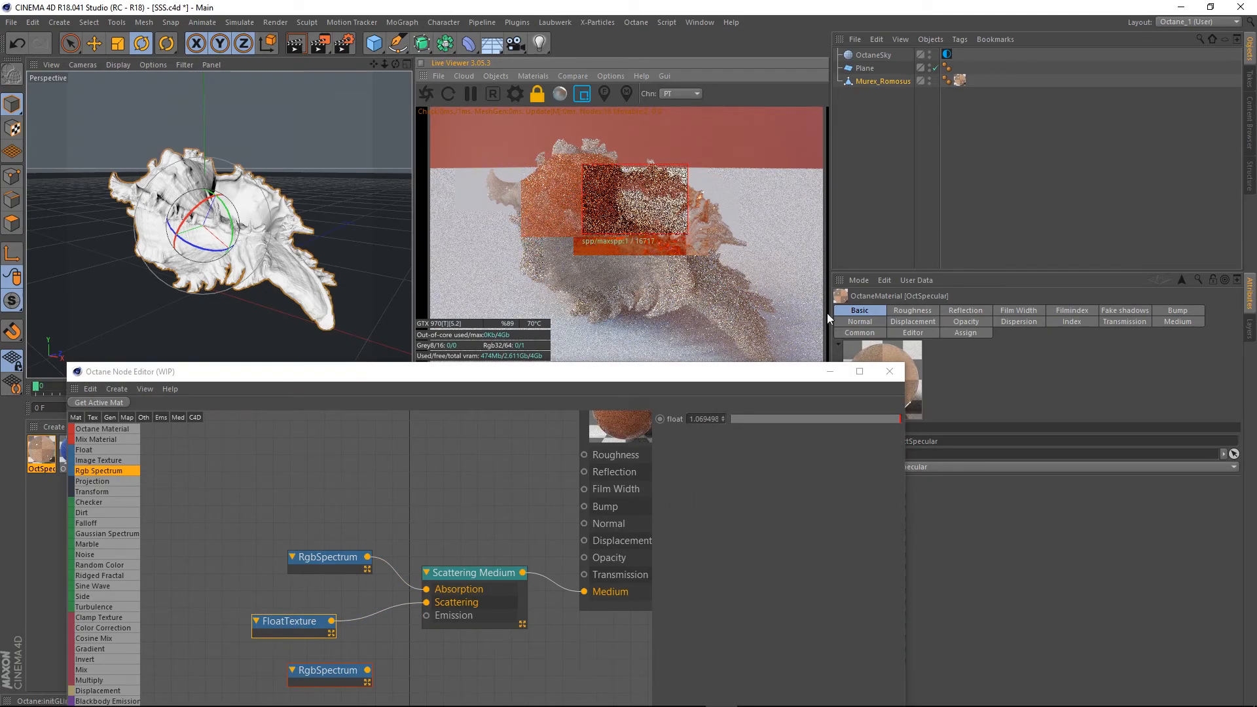
pyautogui.moveTo(899, 419); pyautogui.dragTo(1096, 430)
# Set the FloatTexture scattering value to 8 and redraw the render region over the shell's rounded front, then its opening and body
pyautogui.moveTo(690, 419); pyautogui.dragTo(779, 450)
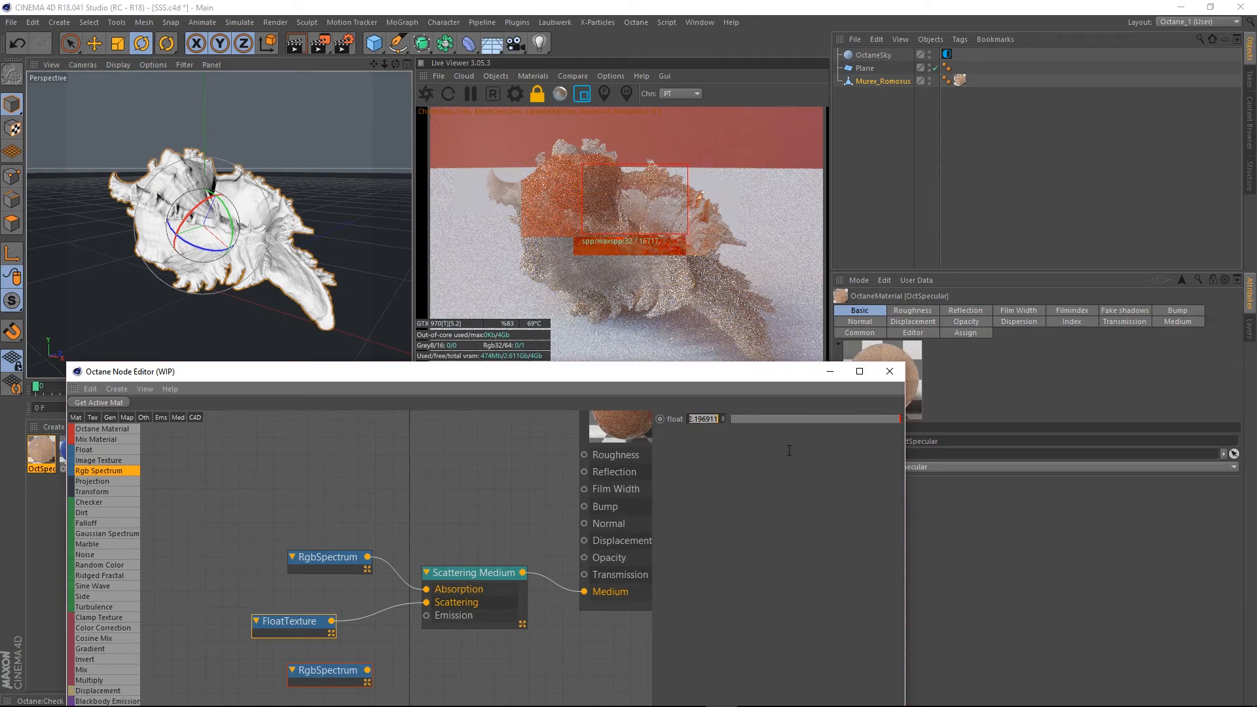
pyautogui.write('8')
pyautogui.press('Return')
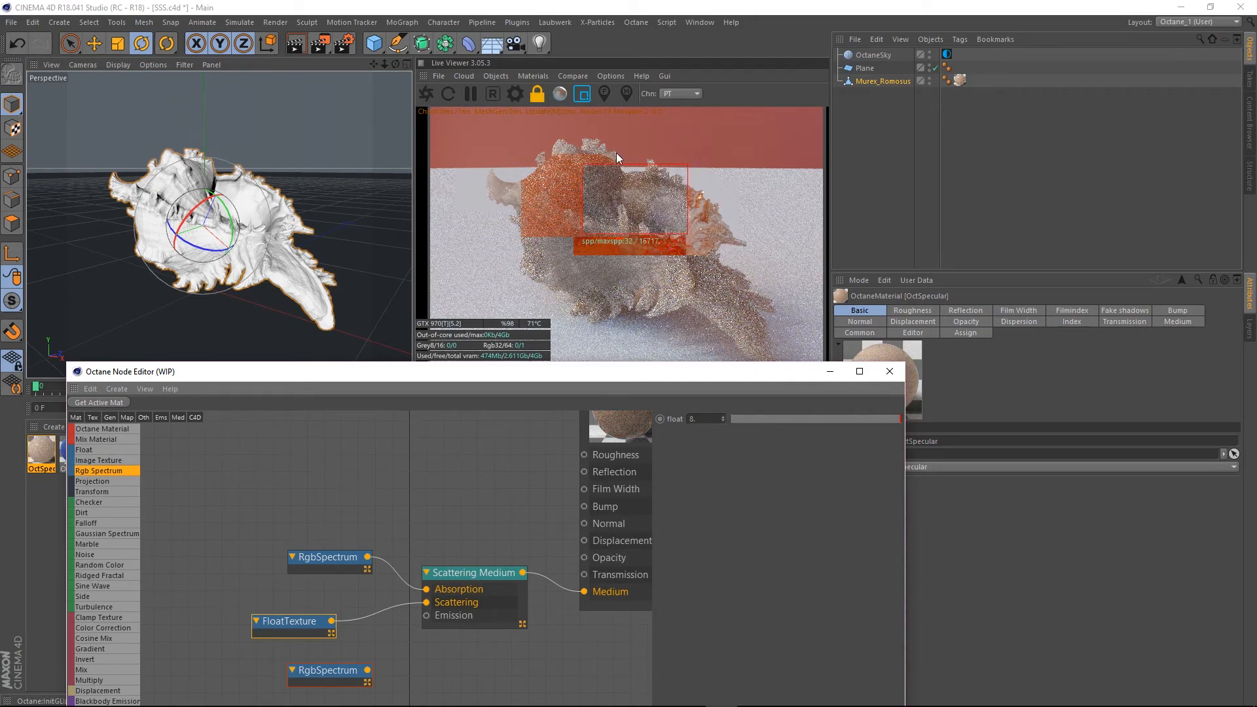
pyautogui.moveTo(618, 155); pyautogui.dragTo(466, 217)
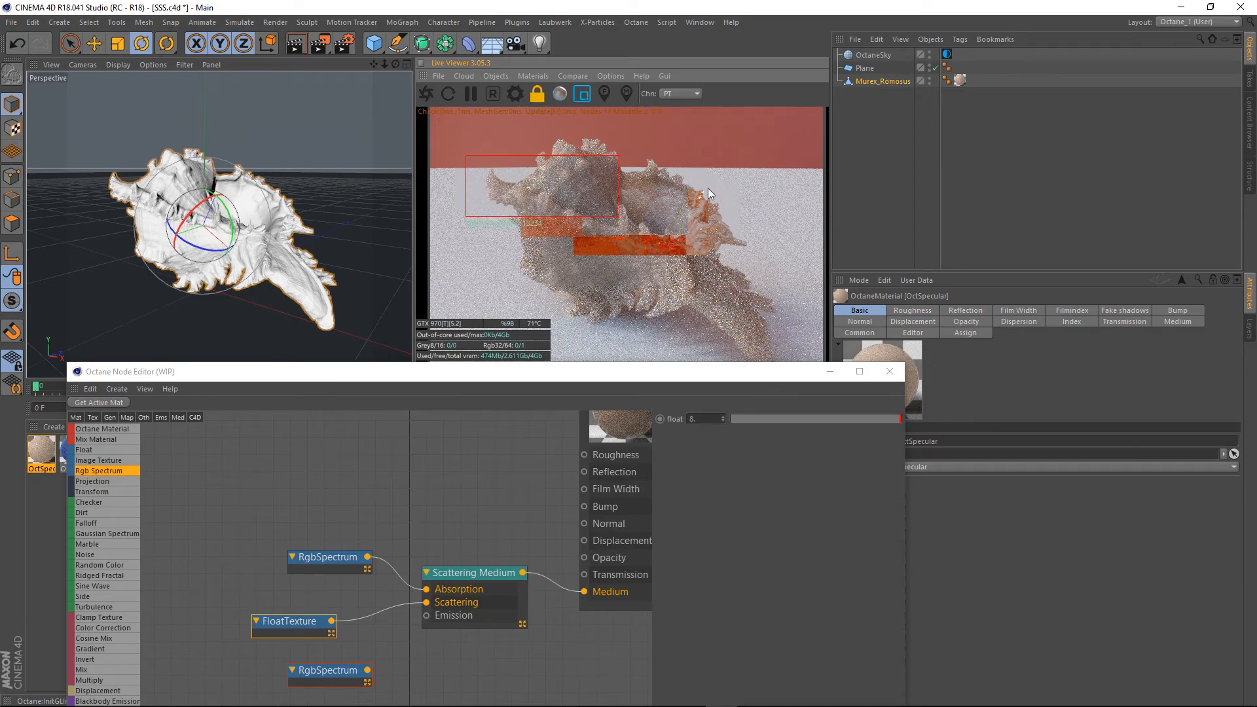
pyautogui.moveTo(739, 164); pyautogui.dragTo(587, 302)
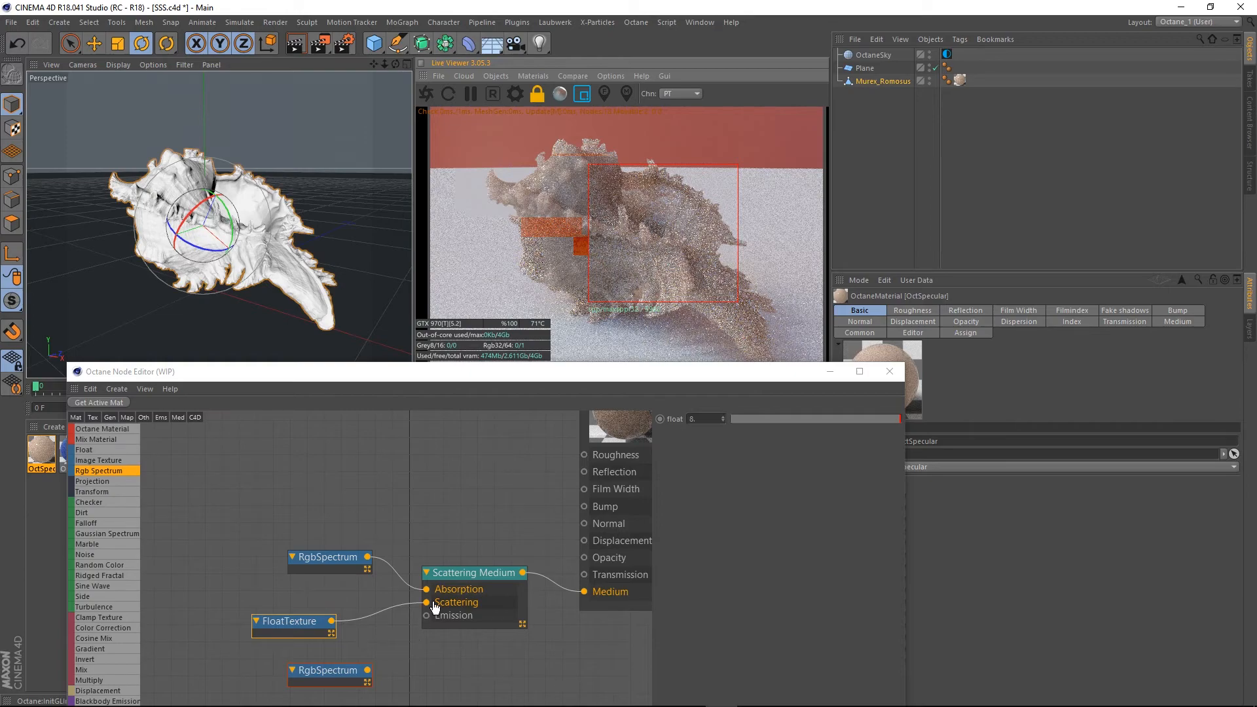
# Replace the FloatTexture with the white RgbSpectrum as the Scattering input and redraw the render region over the shell's front and opening
pyautogui.moveTo(426, 603); pyautogui.dragTo(193, 629)
pyautogui.moveTo(335, 669); pyautogui.dragTo(323, 624)
pyautogui.click(337, 556)
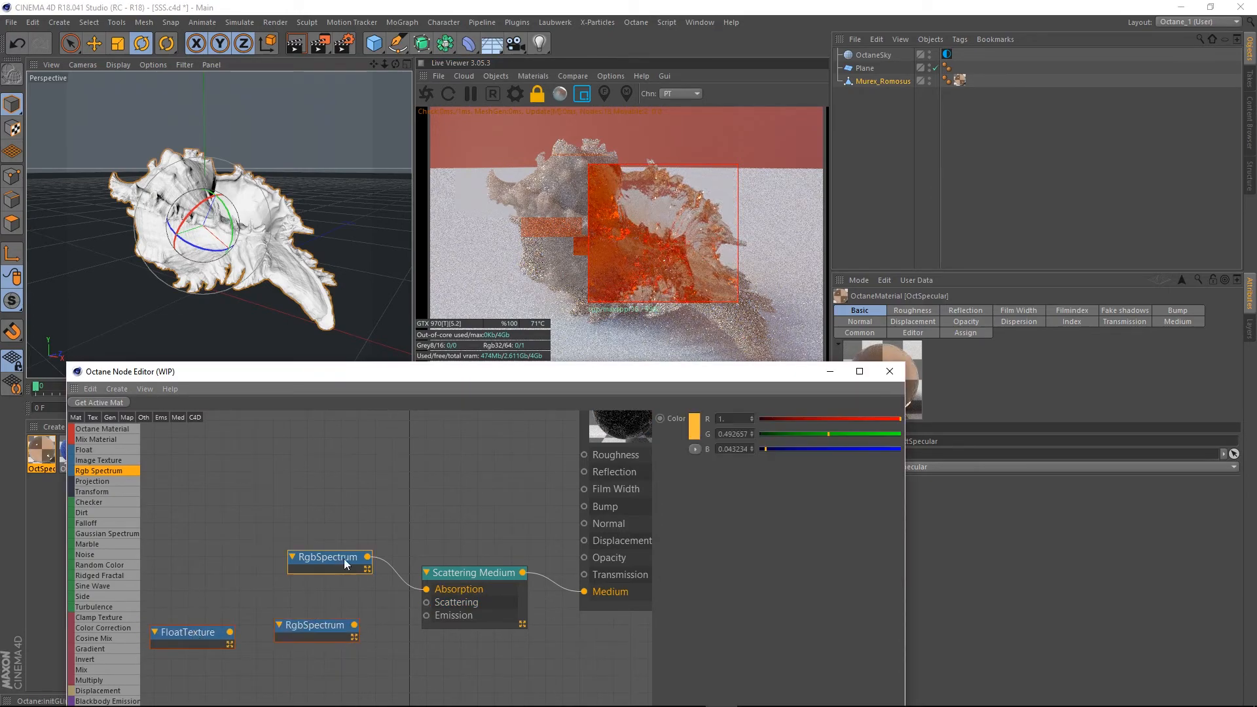
pyautogui.moveTo(630, 129); pyautogui.dragTo(508, 242)
pyautogui.moveTo(321, 625); pyautogui.dragTo(427, 603)
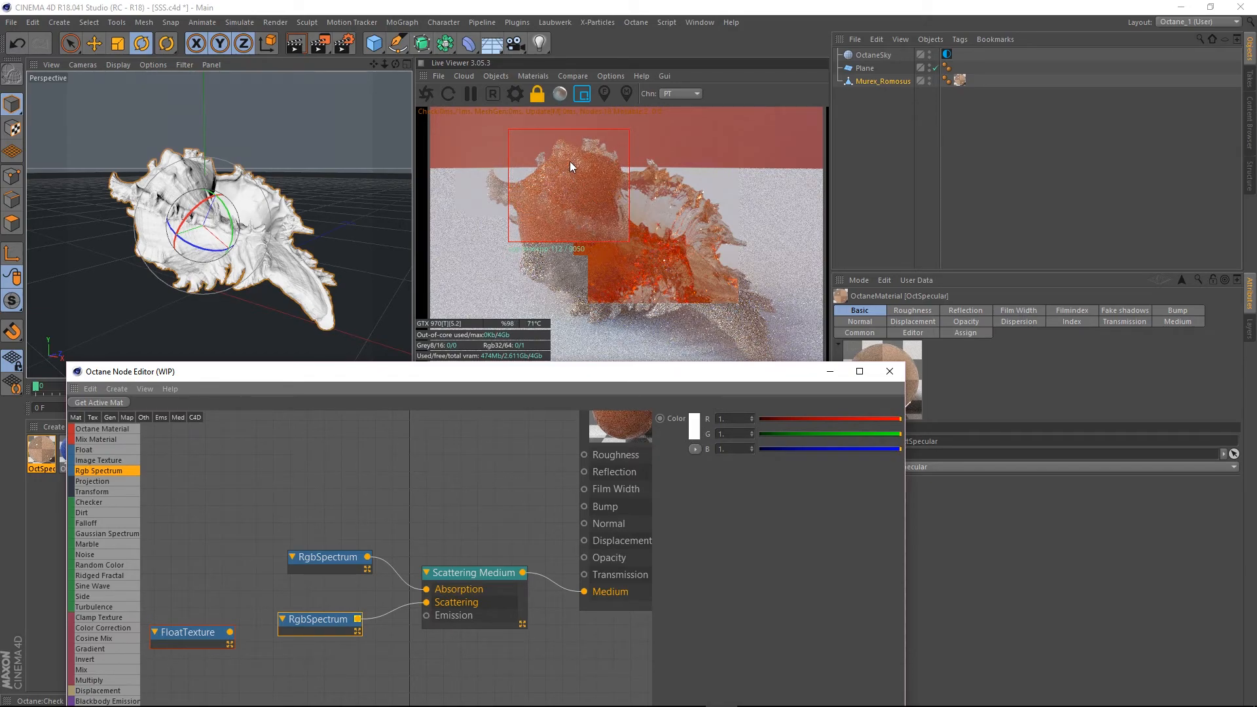
pyautogui.moveTo(680, 163); pyautogui.dragTo(592, 230)
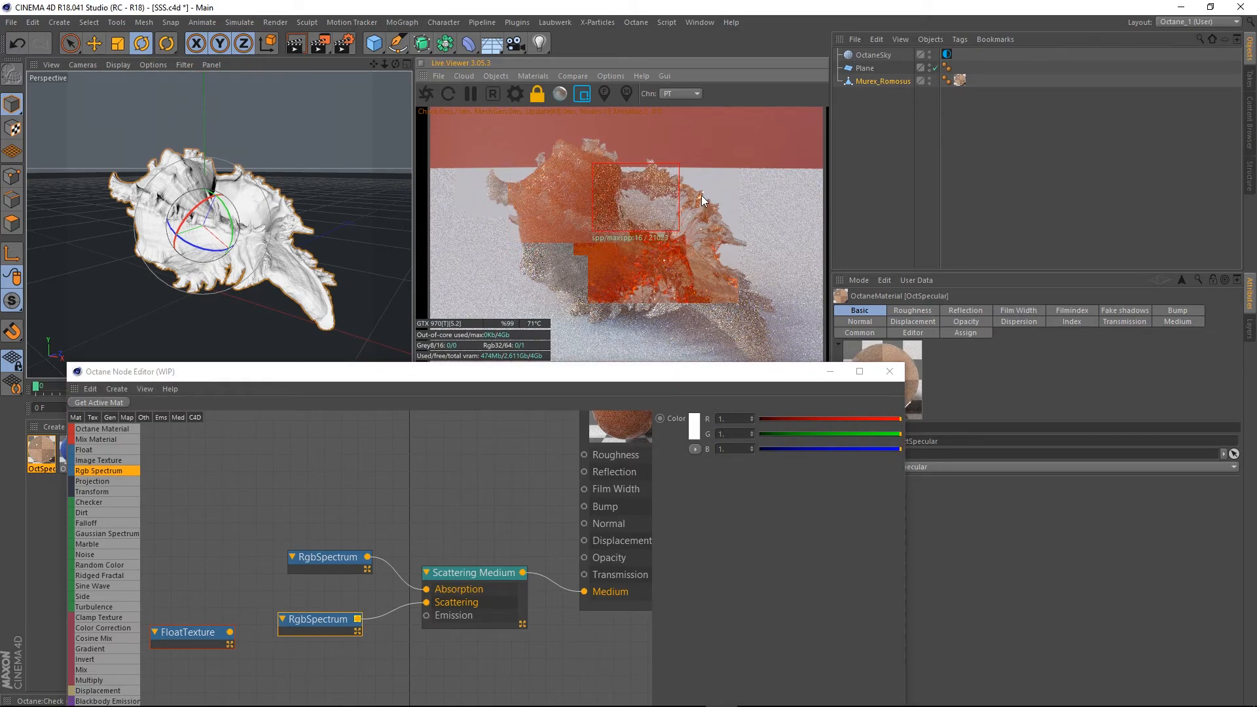
pyautogui.moveTo(627, 135); pyautogui.dragTo(510, 222)
pyautogui.moveTo(713, 172); pyautogui.dragTo(605, 234)
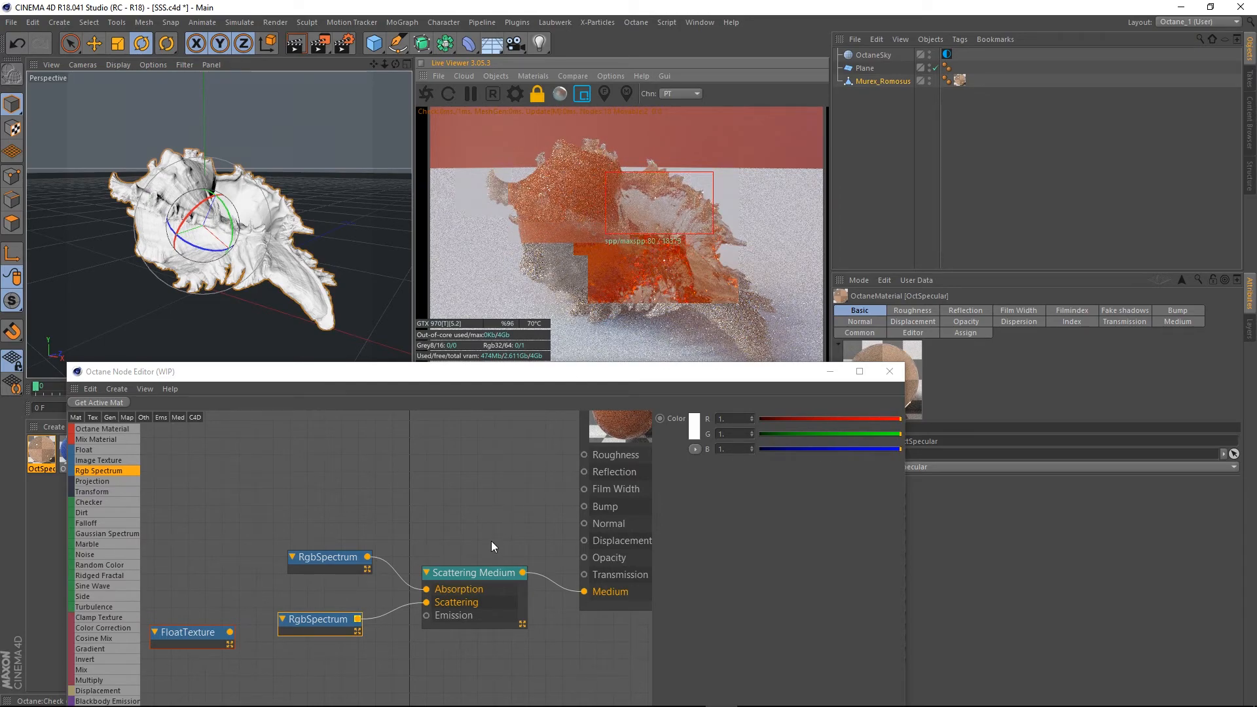
# Raise the Scattering Medium's Density to about 105.08 and redraw the render region across the shell's upper part
pyautogui.click(481, 571)
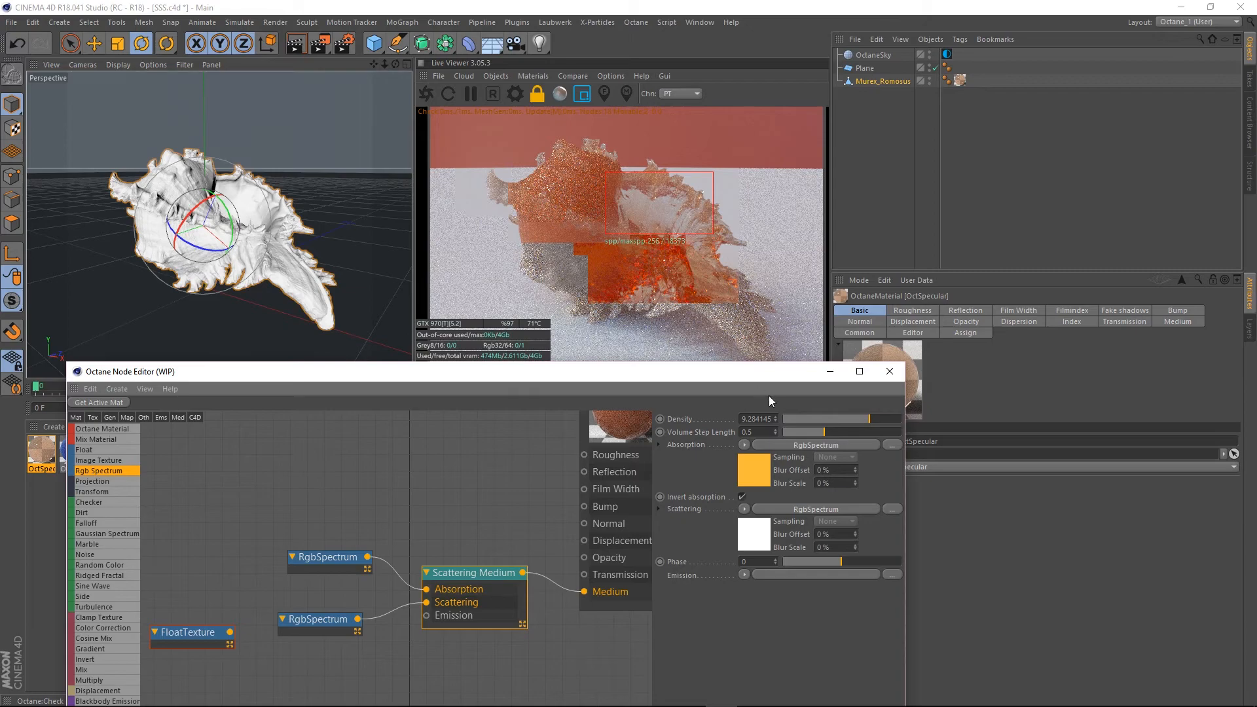
pyautogui.moveTo(874, 417); pyautogui.dragTo(889, 422)
pyautogui.moveTo(674, 155); pyautogui.dragTo(442, 250)
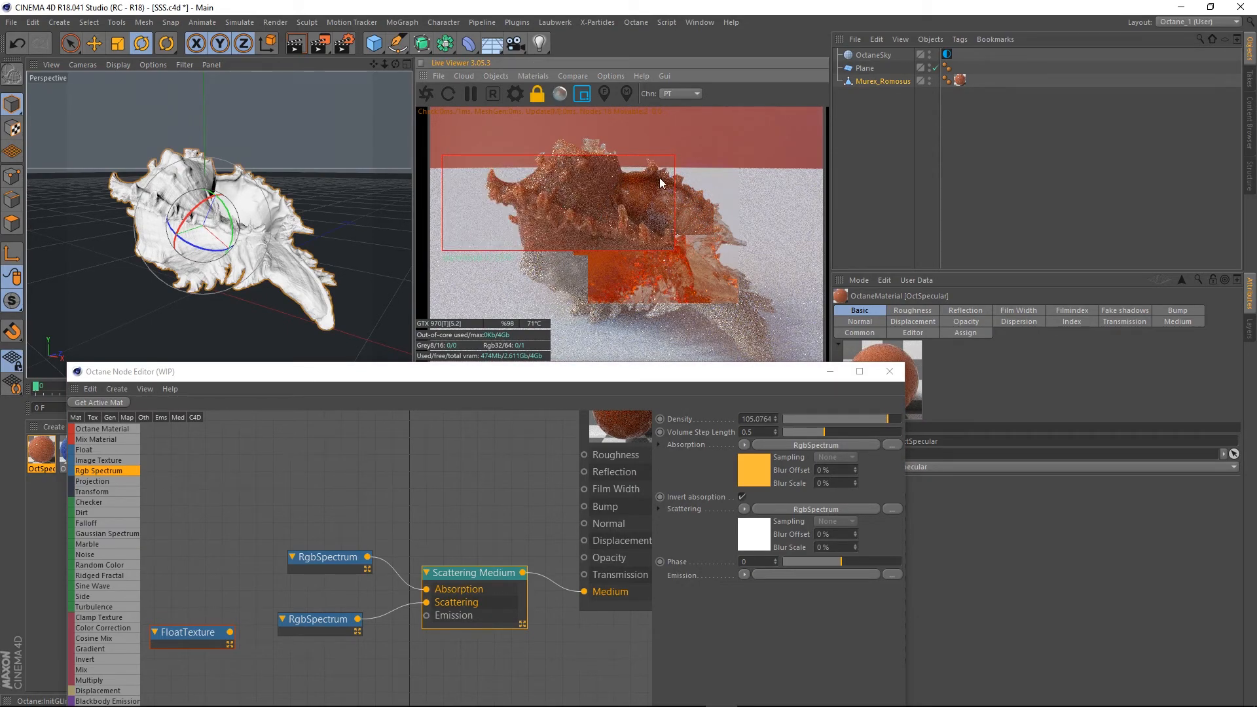
pyautogui.moveTo(716, 168); pyautogui.dragTo(600, 250)
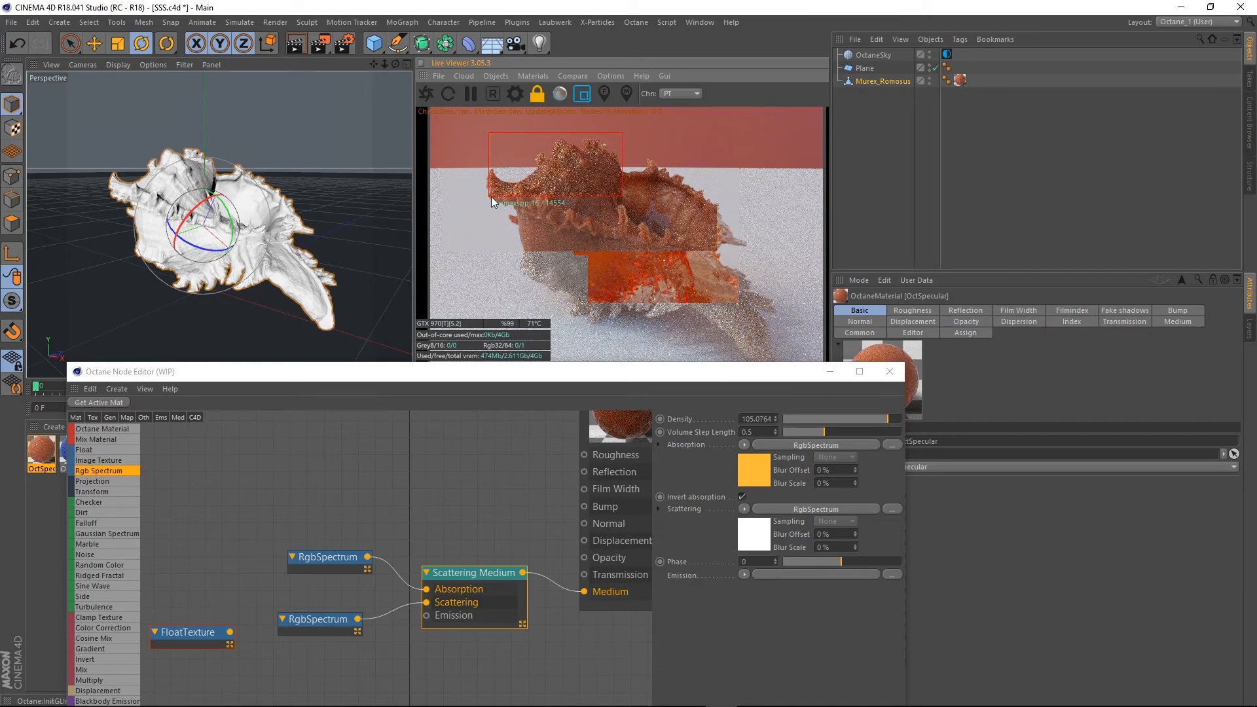
pyautogui.moveTo(684, 141); pyautogui.dragTo(559, 195)
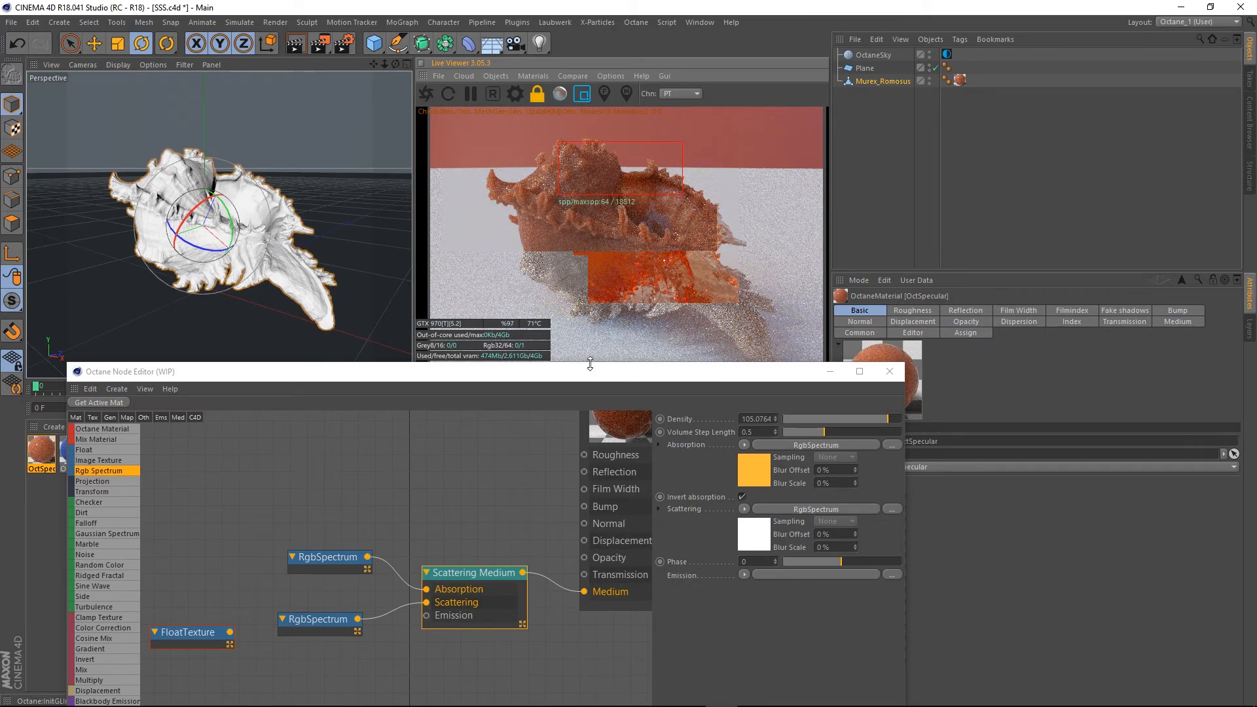
# Try a nearly white absorption color (R 1, G 0.96, B 0.89) and redraw the render region over the shell's opening
pyautogui.click(327, 558)
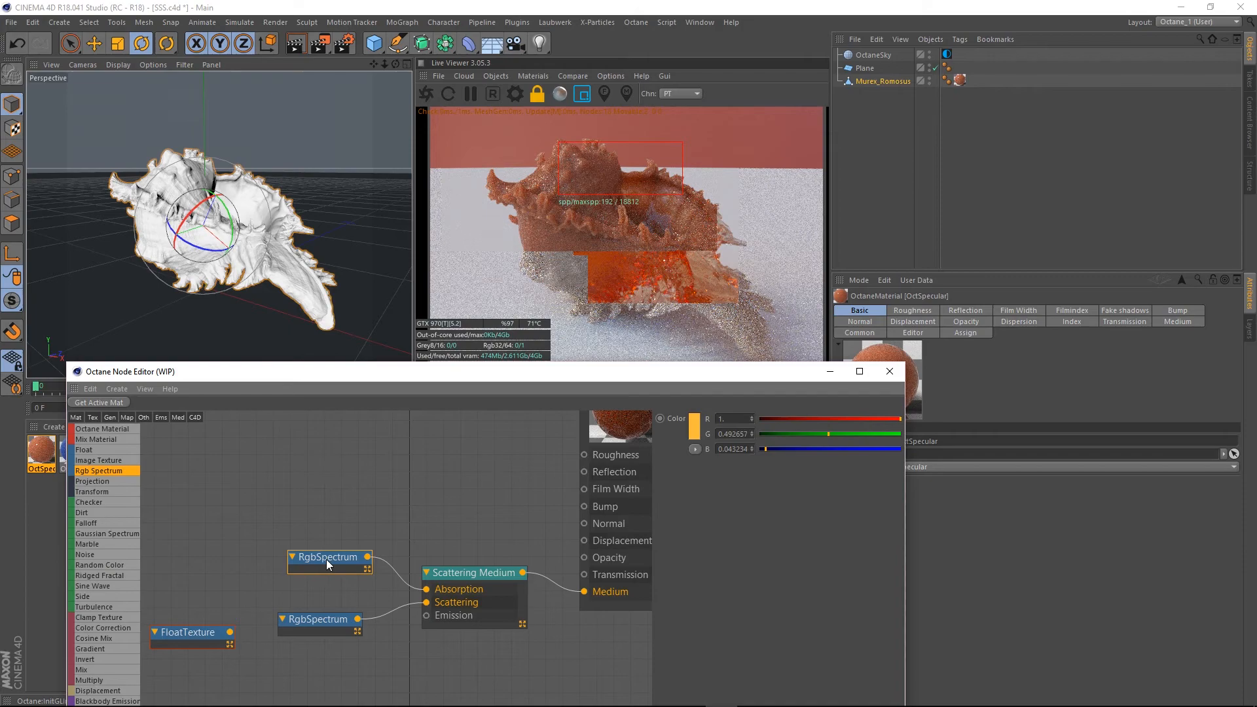
pyautogui.click(694, 422)
pyautogui.moveTo(714, 429); pyautogui.dragTo(674, 432)
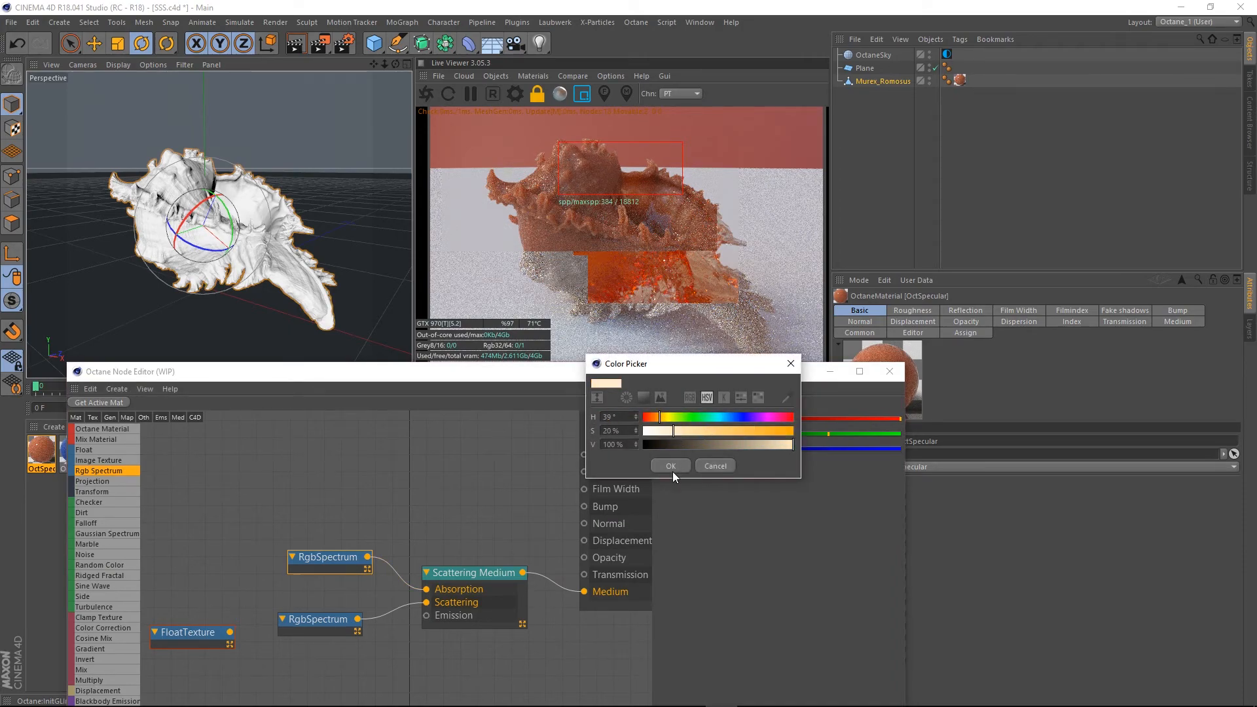
pyautogui.click(672, 468)
pyautogui.click(695, 425)
pyautogui.click(666, 438)
pyautogui.click(665, 468)
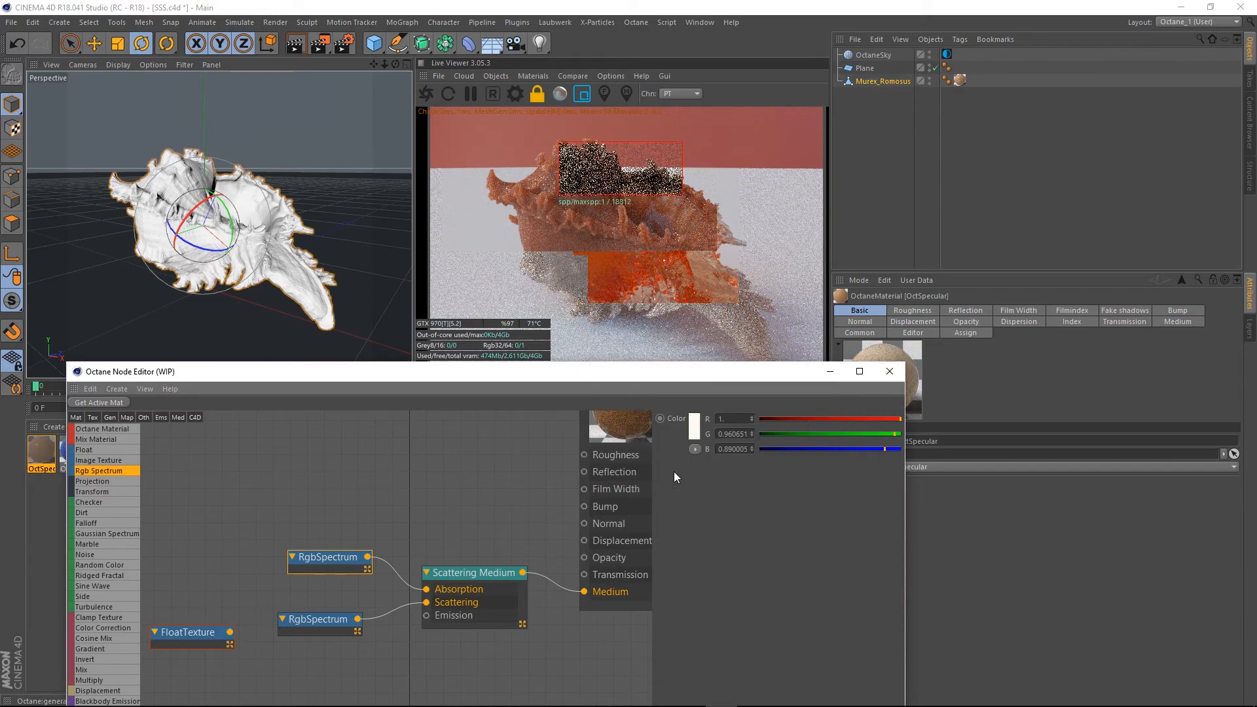
pyautogui.click(618, 147)
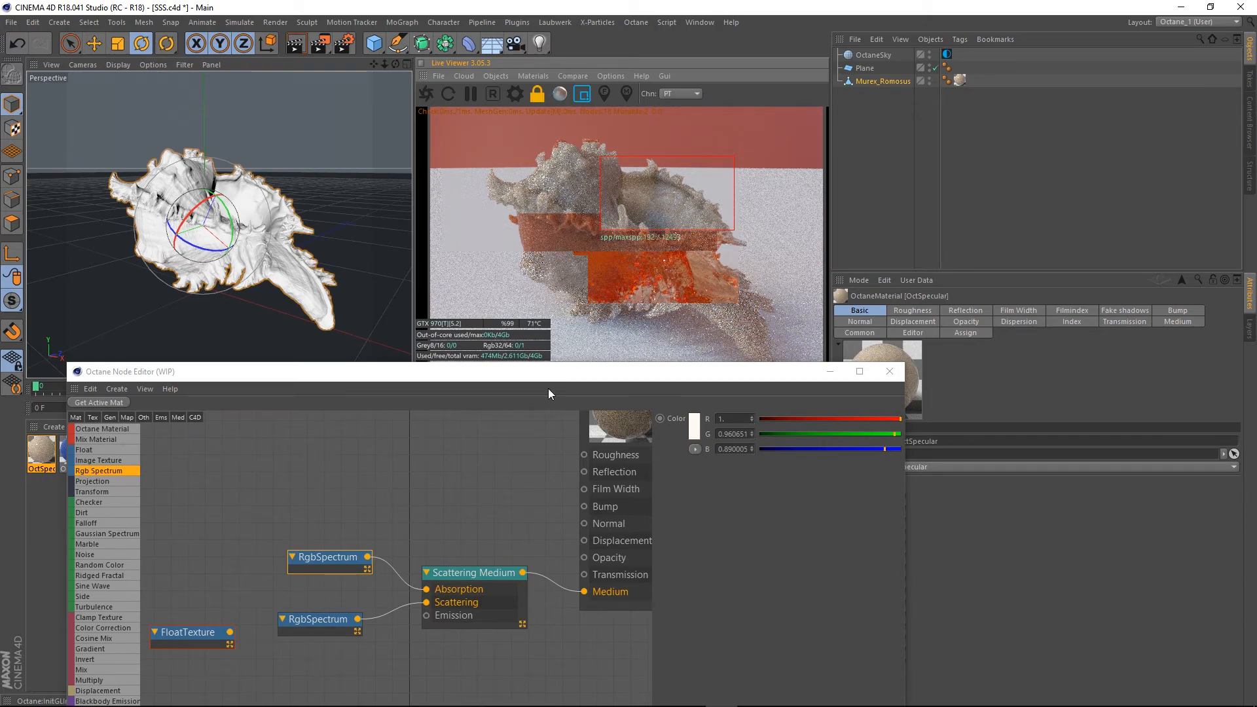
# Reconnect the FloatTexture to Scattering and set the absorption color to orange with hue 39°, 97% saturation and 100% value
pyautogui.moveTo(198, 629); pyautogui.dragTo(427, 602)
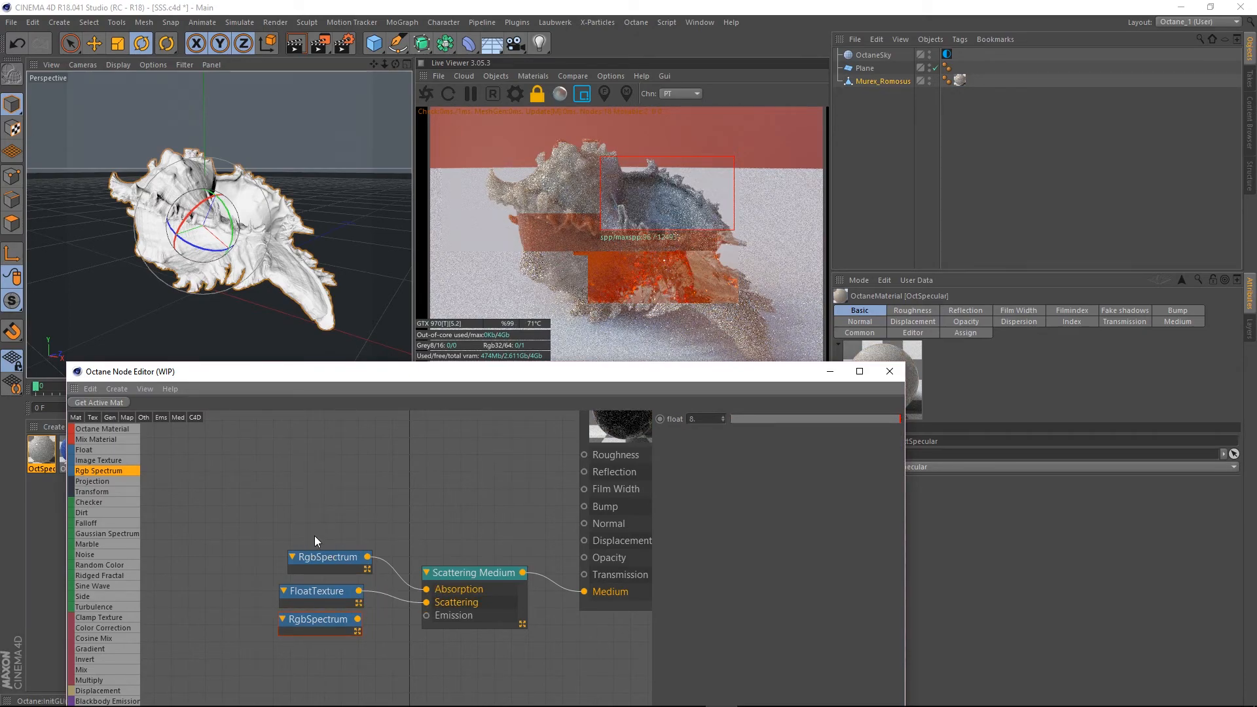
pyautogui.click(314, 557)
pyautogui.click(694, 426)
pyautogui.moveTo(715, 434); pyautogui.dragTo(775, 435)
pyautogui.click(669, 474)
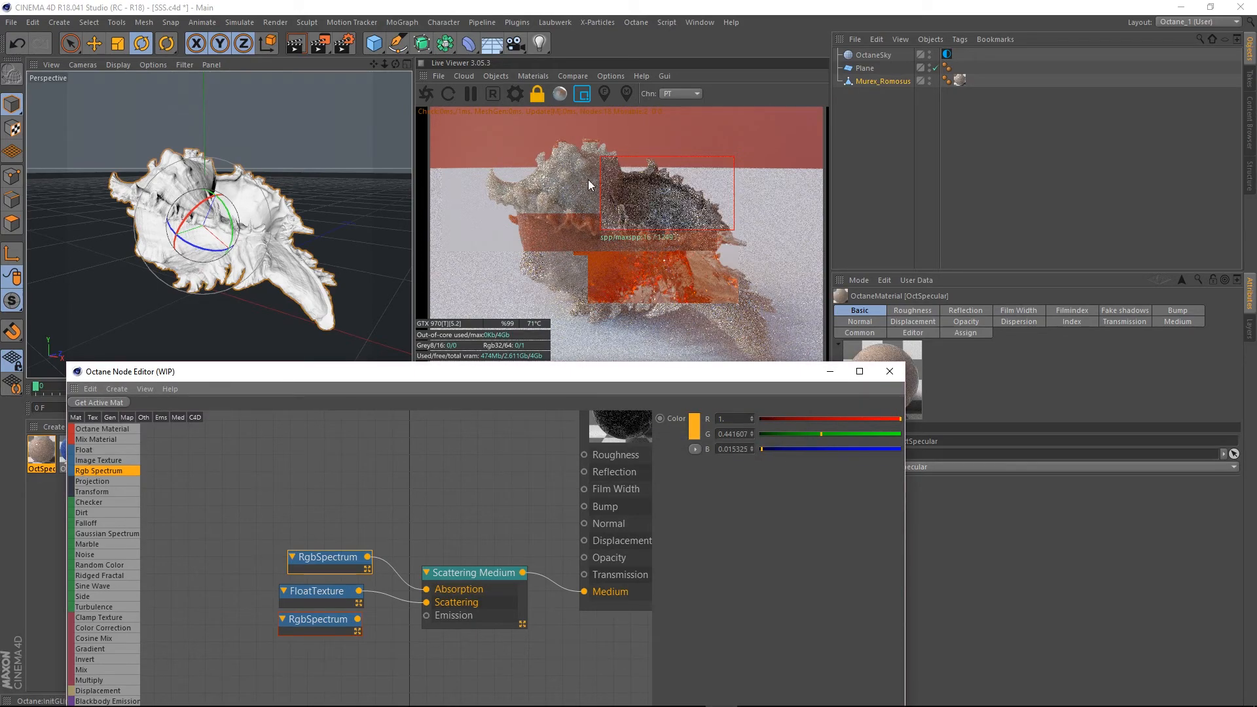
pyautogui.click(694, 426)
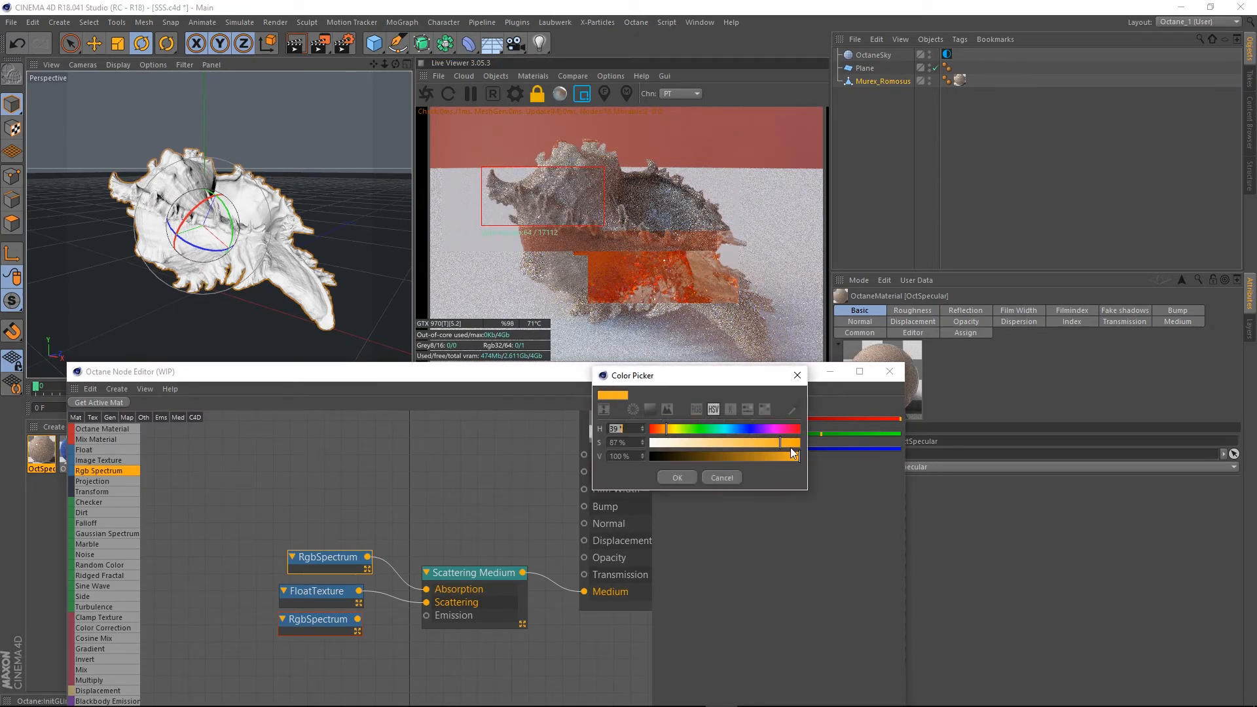
pyautogui.moveTo(790, 441); pyautogui.dragTo(796, 444)
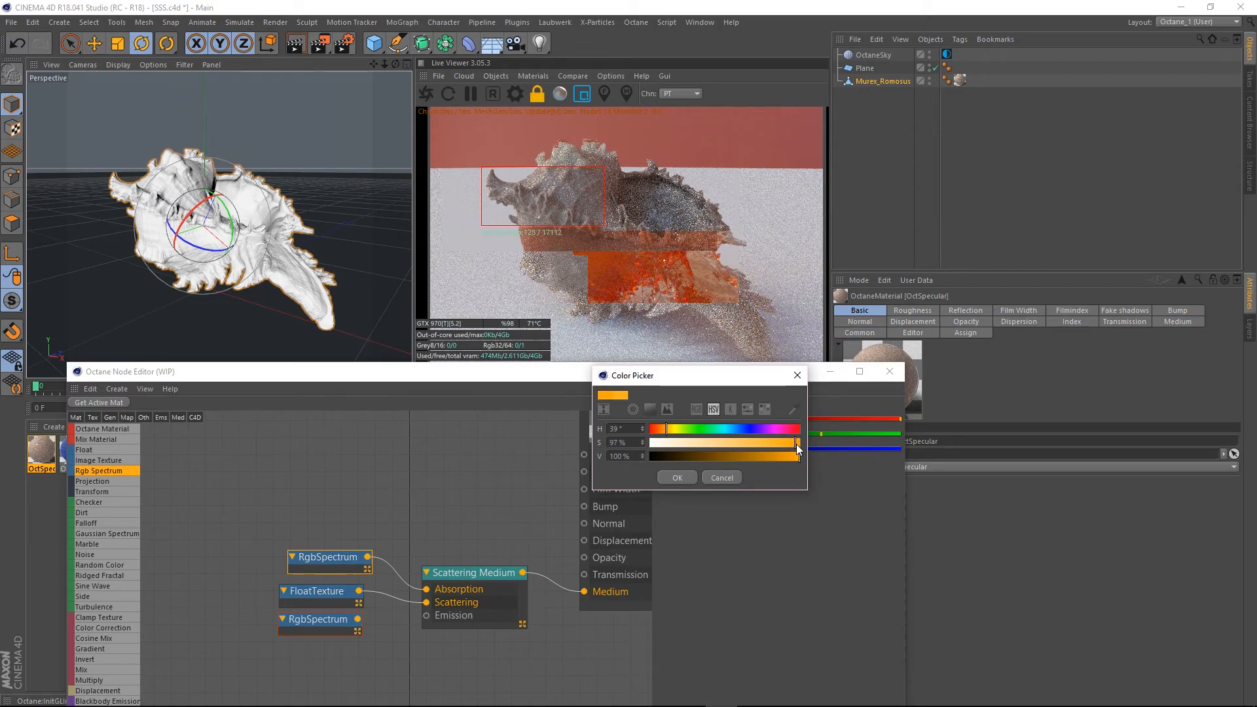
pyautogui.click(679, 477)
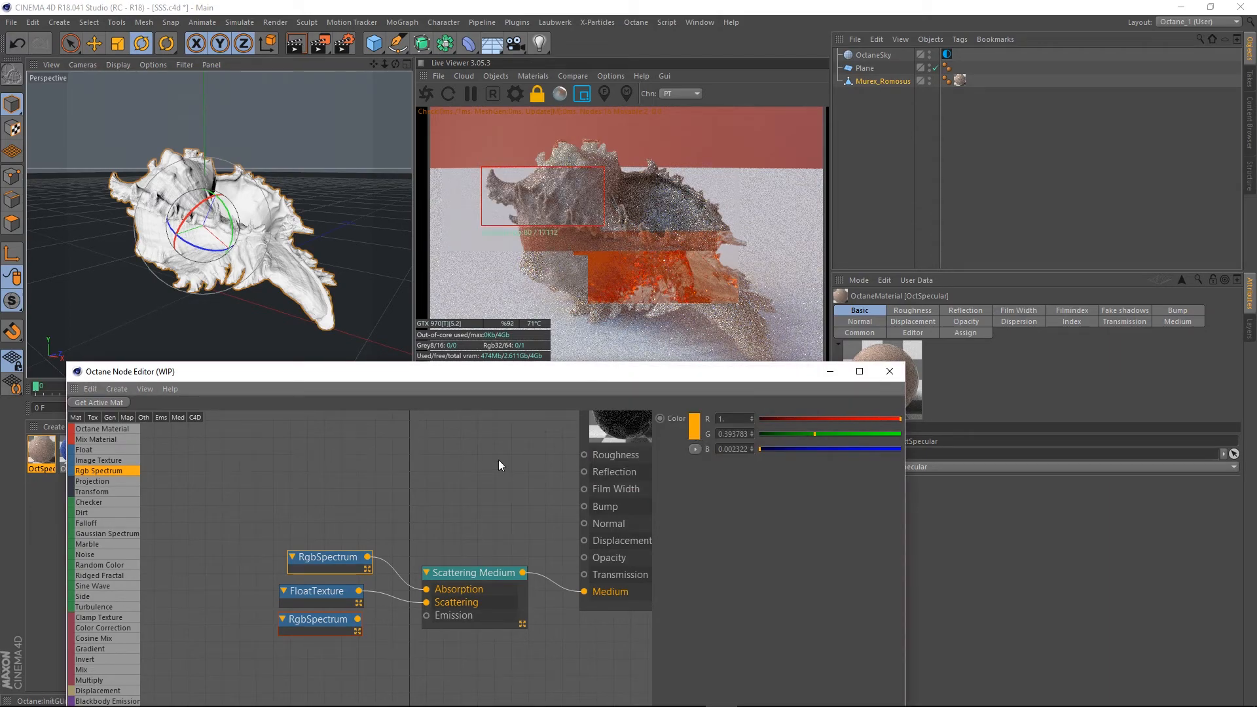
# Set the FloatTexture to about 0.84 and also connect it to Roughness, with the render region redrawn over the shell's upper part
pyautogui.click(311, 601)
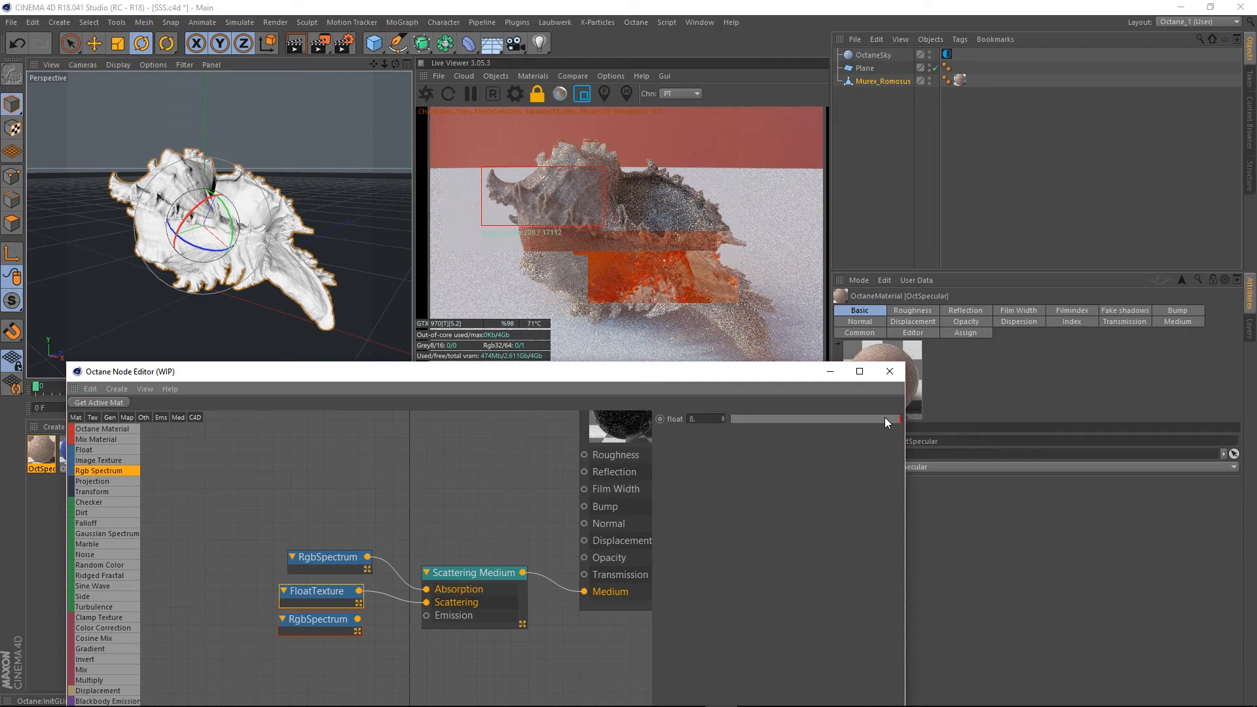
pyautogui.moveTo(886, 418); pyautogui.dragTo(874, 418)
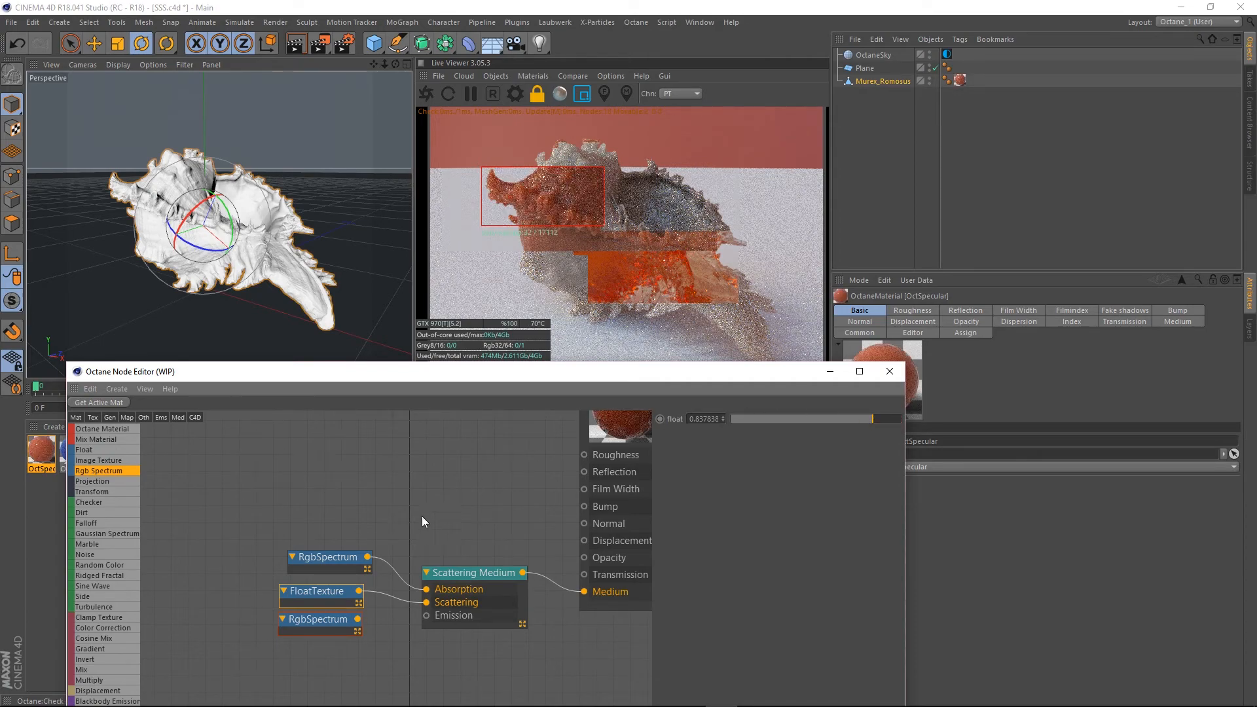
pyautogui.moveTo(336, 562); pyautogui.dragTo(322, 544)
pyautogui.moveTo(478, 528); pyautogui.dragTo(419, 544, button='middle')
pyautogui.moveTo(301, 607); pyautogui.dragTo(525, 471)
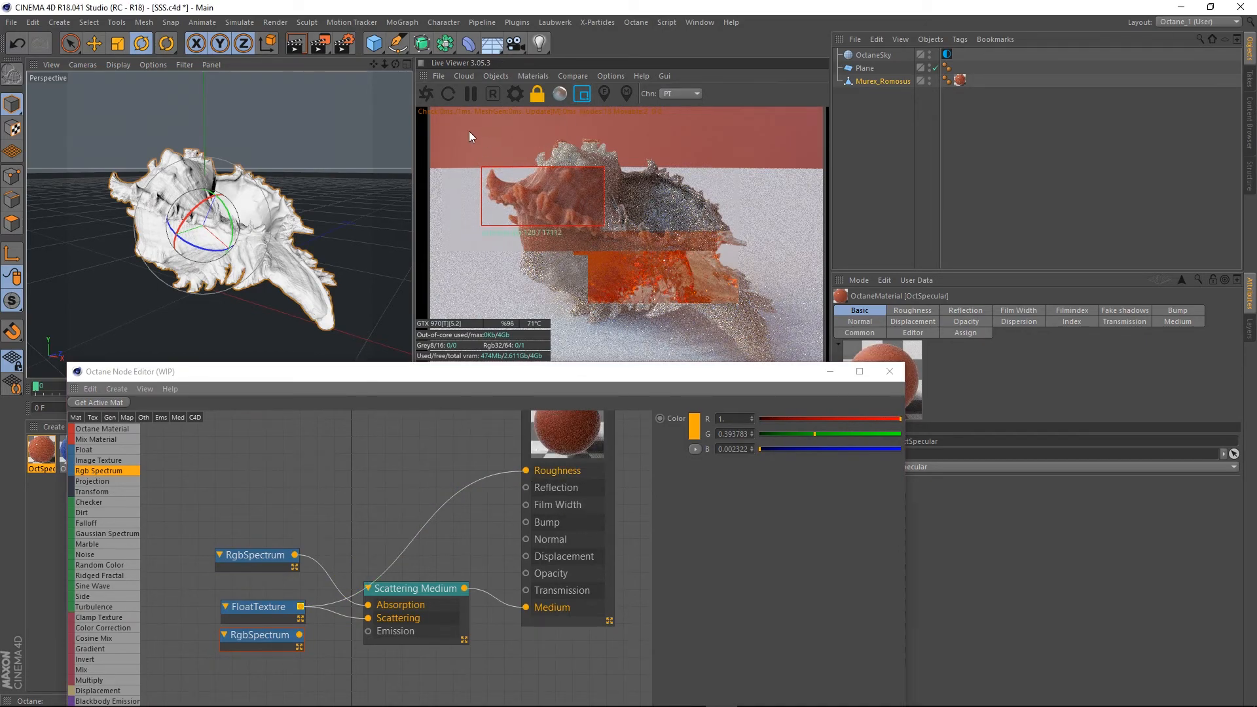
pyautogui.moveTo(469, 130); pyautogui.dragTo(720, 248)
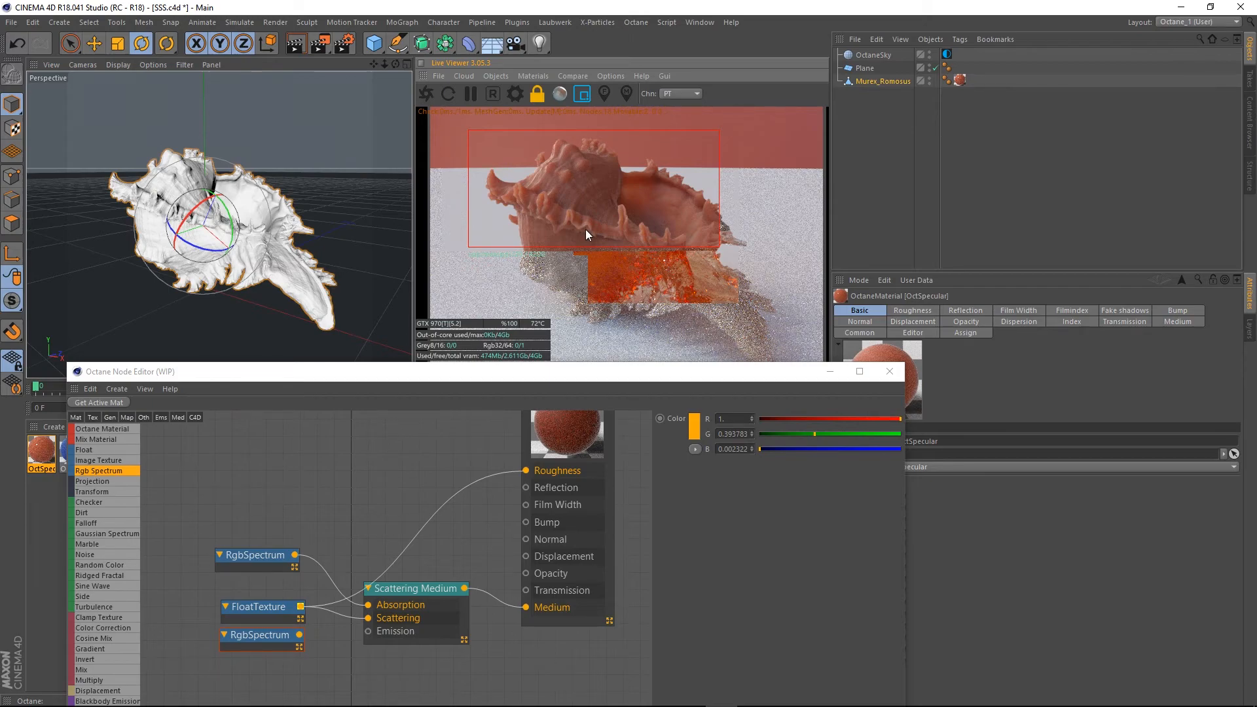
# Try FloatTexture values of 0 and about 0.60, and set it to about 0.63
pyautogui.click(252, 612)
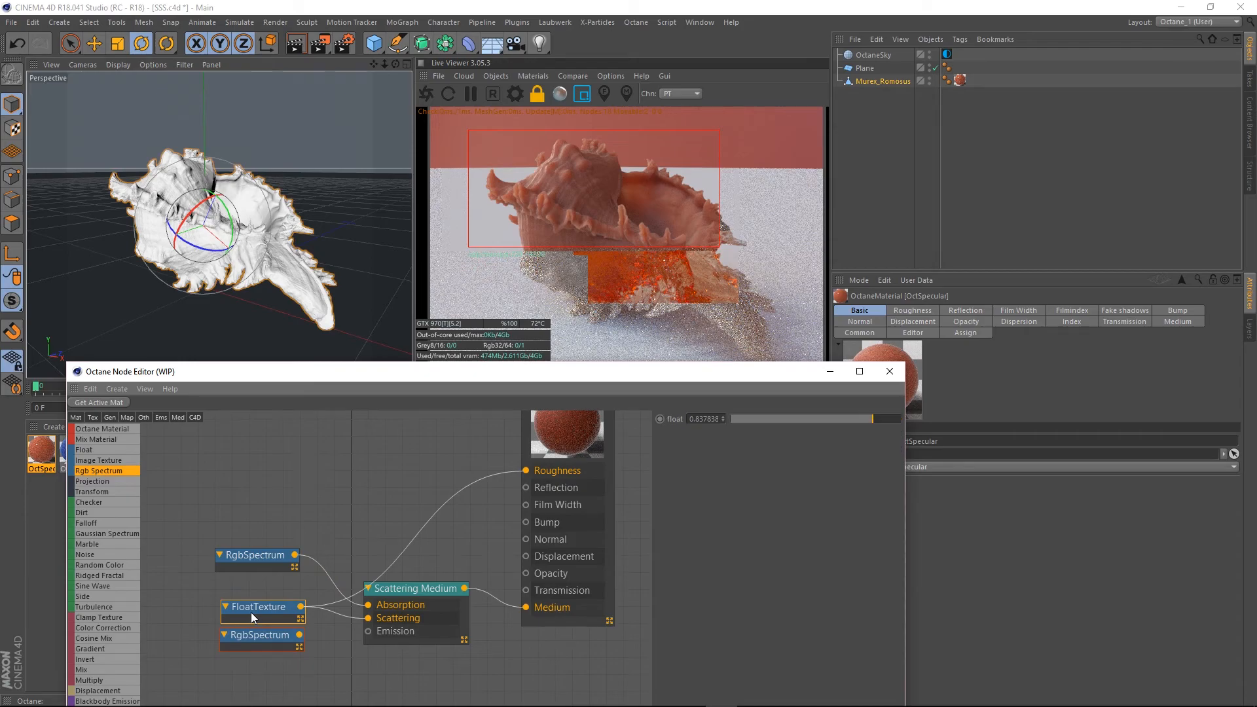
pyautogui.moveTo(870, 420); pyautogui.dragTo(729, 422)
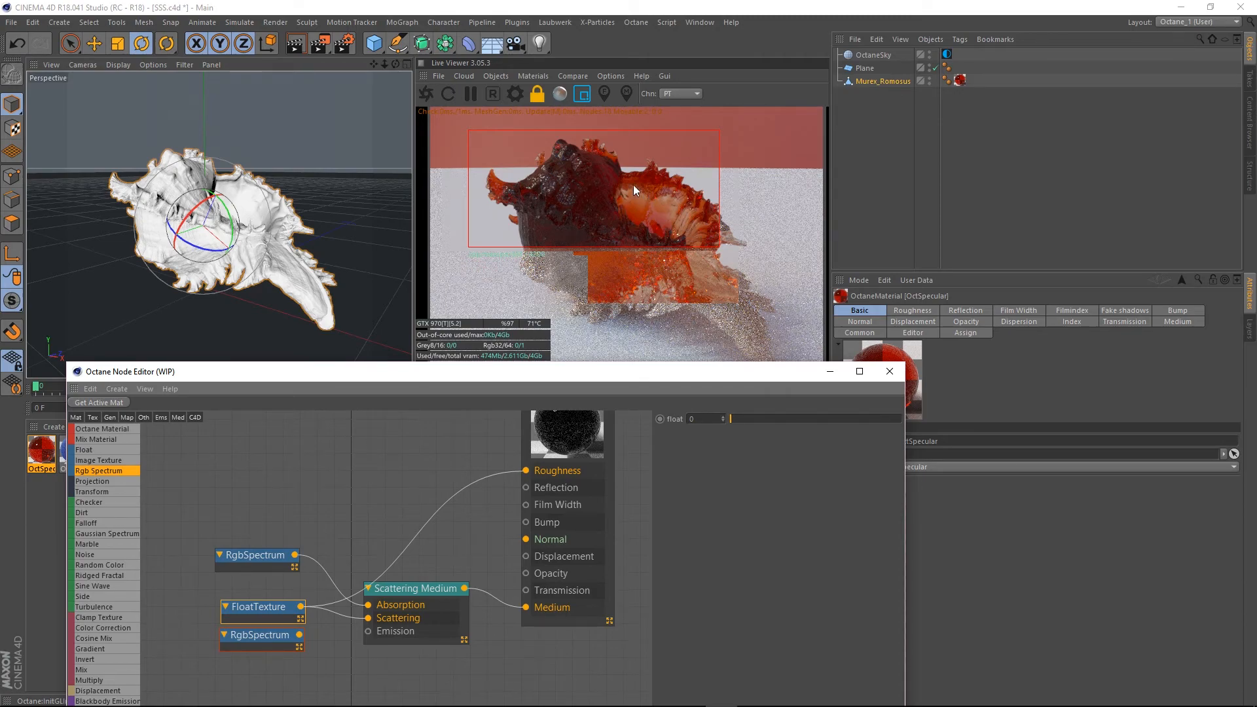
pyautogui.moveTo(738, 423); pyautogui.dragTo(833, 422)
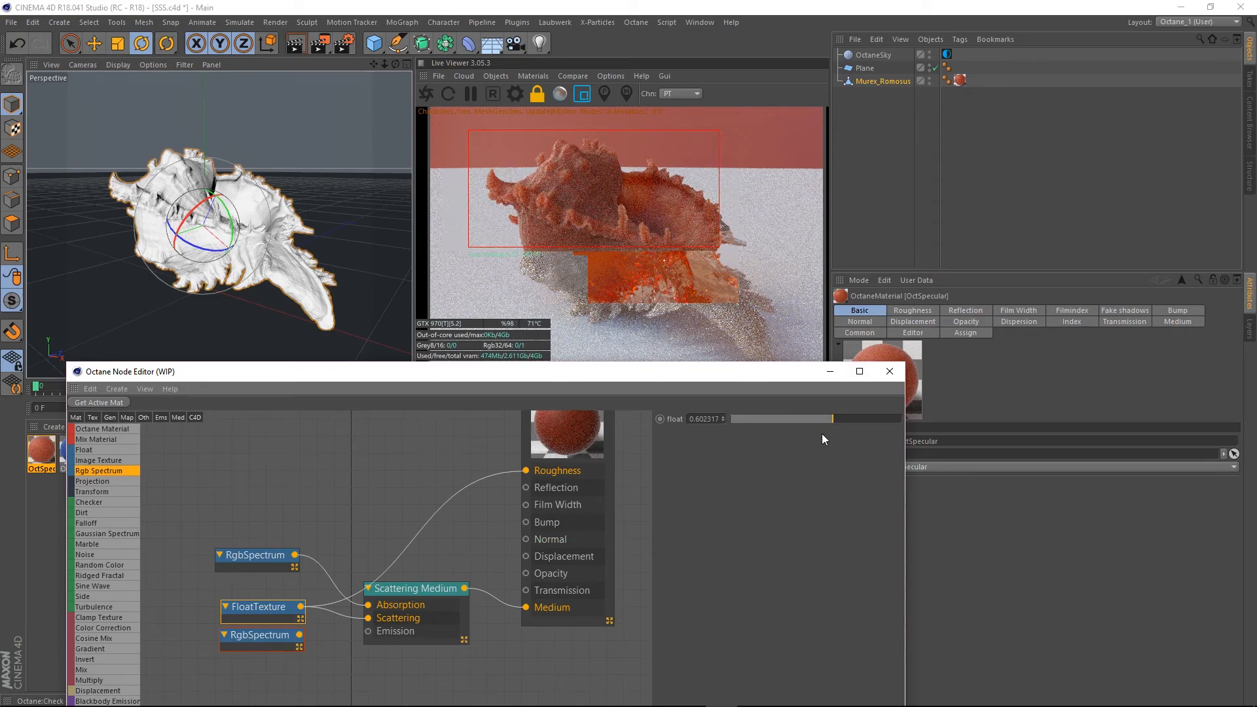
pyautogui.click(838, 422)
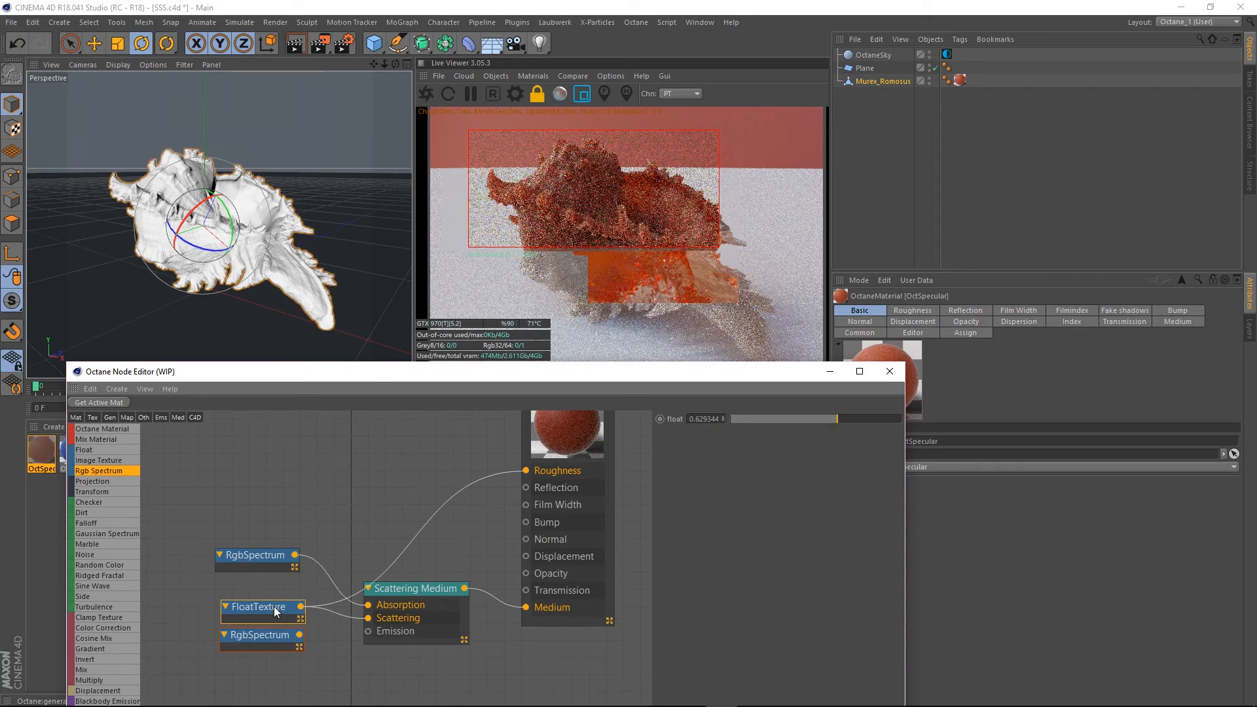
# Replace the FloatTexture with the white RgbSpectrum as the input for both Scattering and Roughness, placing the FloatTexture above the other nodes
pyautogui.moveTo(265, 611); pyautogui.dragTo(171, 599)
pyautogui.moveTo(299, 634); pyautogui.dragTo(367, 618)
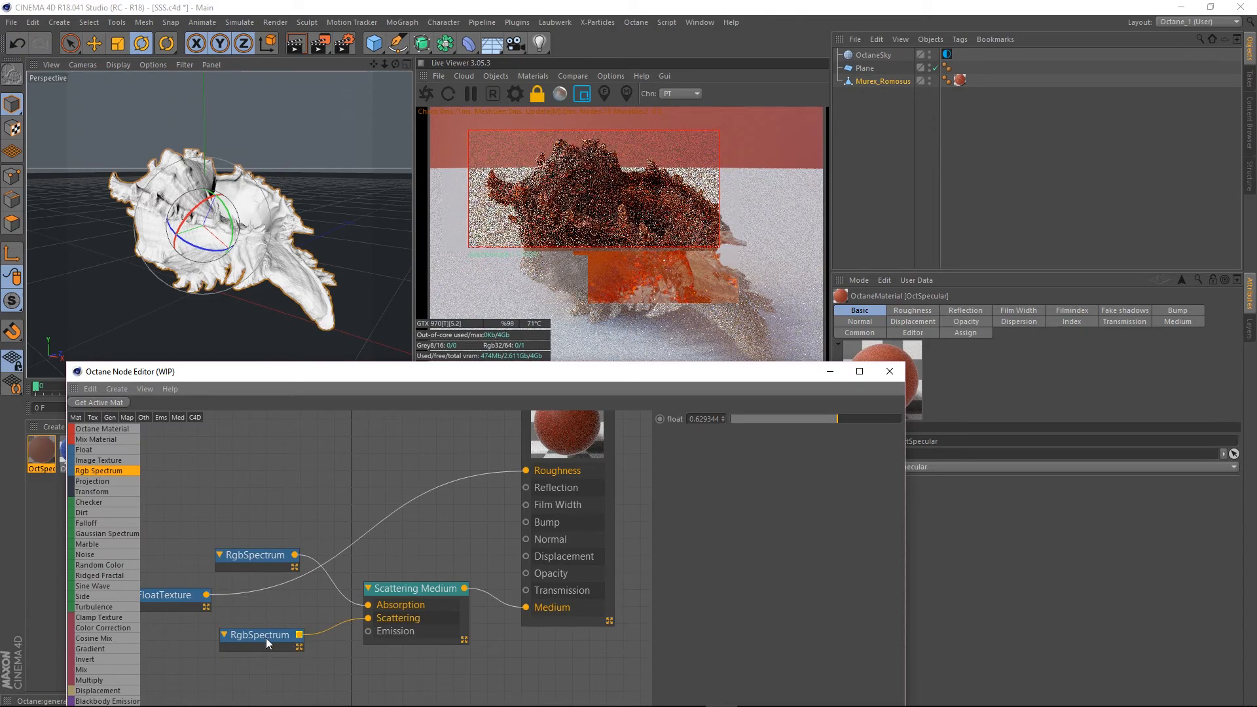
pyautogui.moveTo(266, 638); pyautogui.dragTo(289, 627)
pyautogui.moveTo(164, 600); pyautogui.dragTo(204, 458)
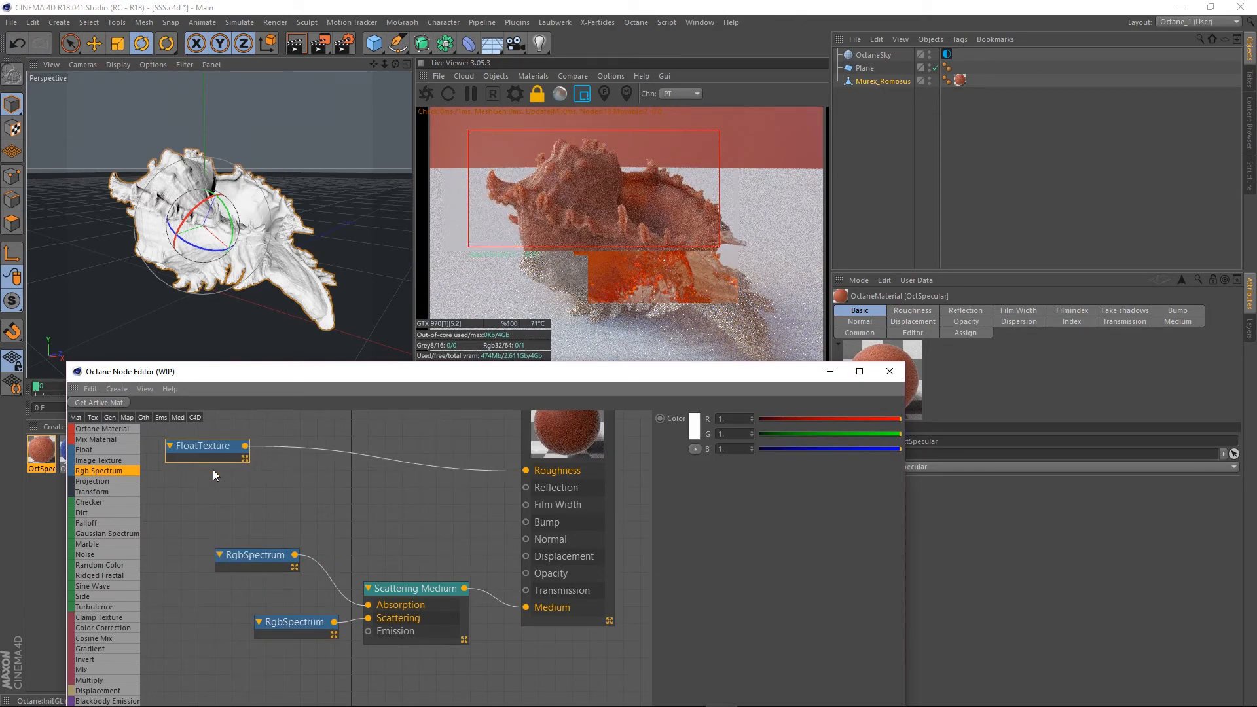
pyautogui.moveTo(335, 621); pyautogui.dragTo(526, 470)
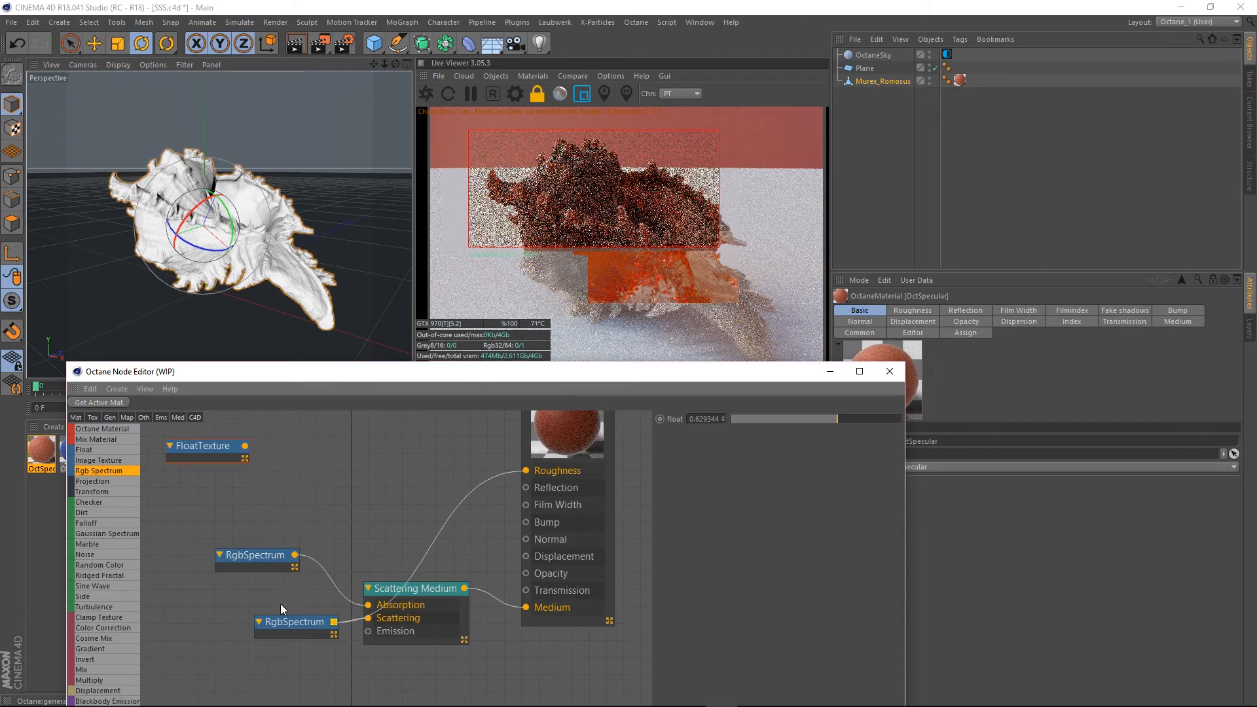
# Check the scattering RgbSpectrum's color, keeping it white, and reposition the FloatTexture and that RgbSpectrum in the node graph
pyautogui.click(280, 634)
pyautogui.click(681, 427)
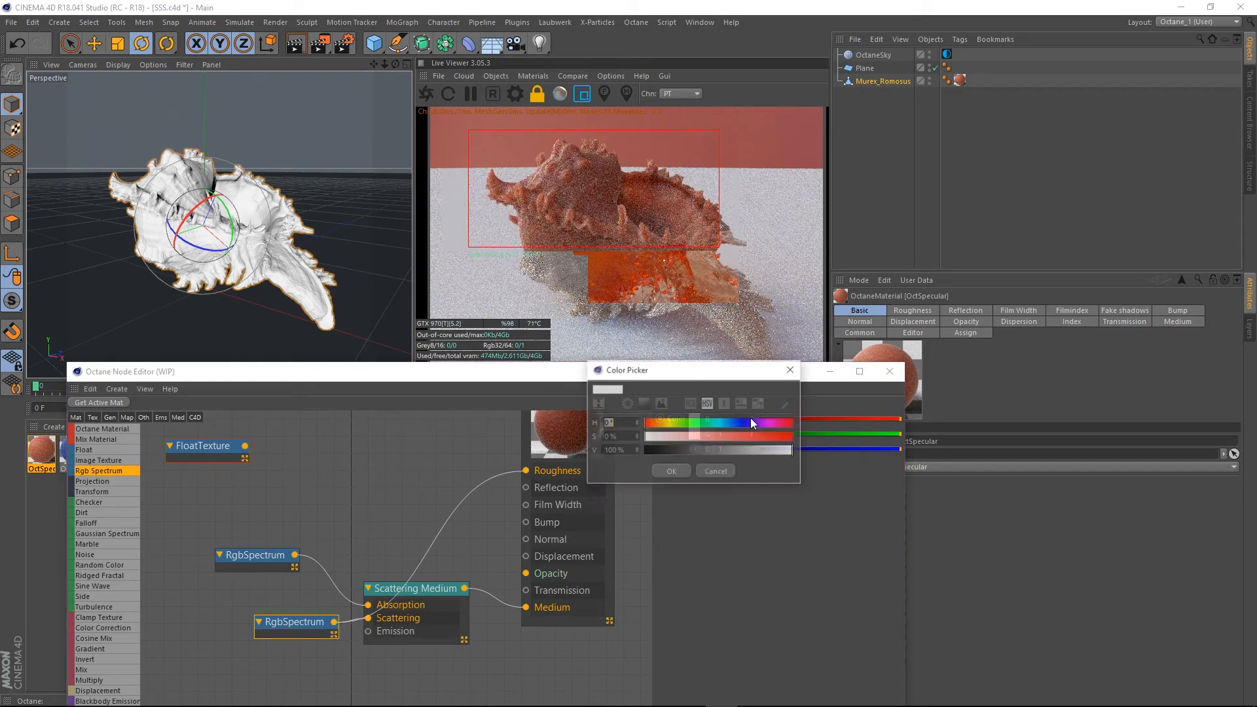
pyautogui.click(671, 473)
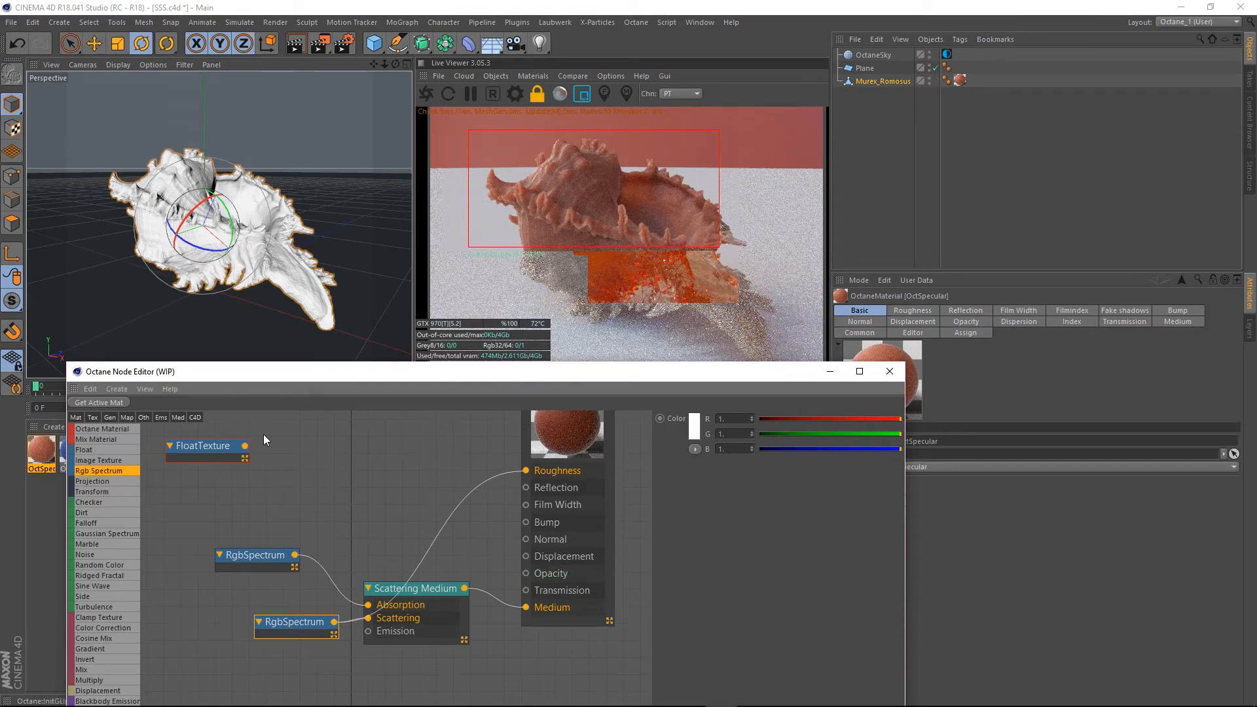
pyautogui.moveTo(205, 445); pyautogui.dragTo(238, 444)
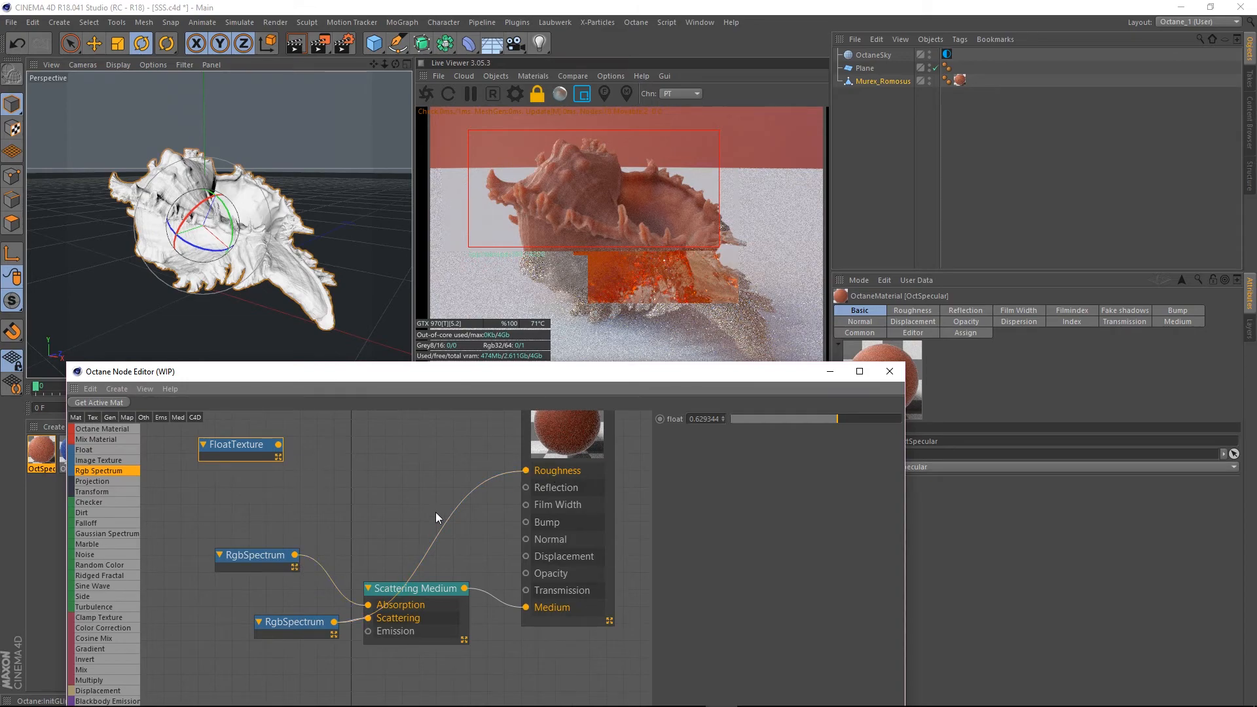
pyautogui.moveTo(295, 624); pyautogui.dragTo(264, 610)
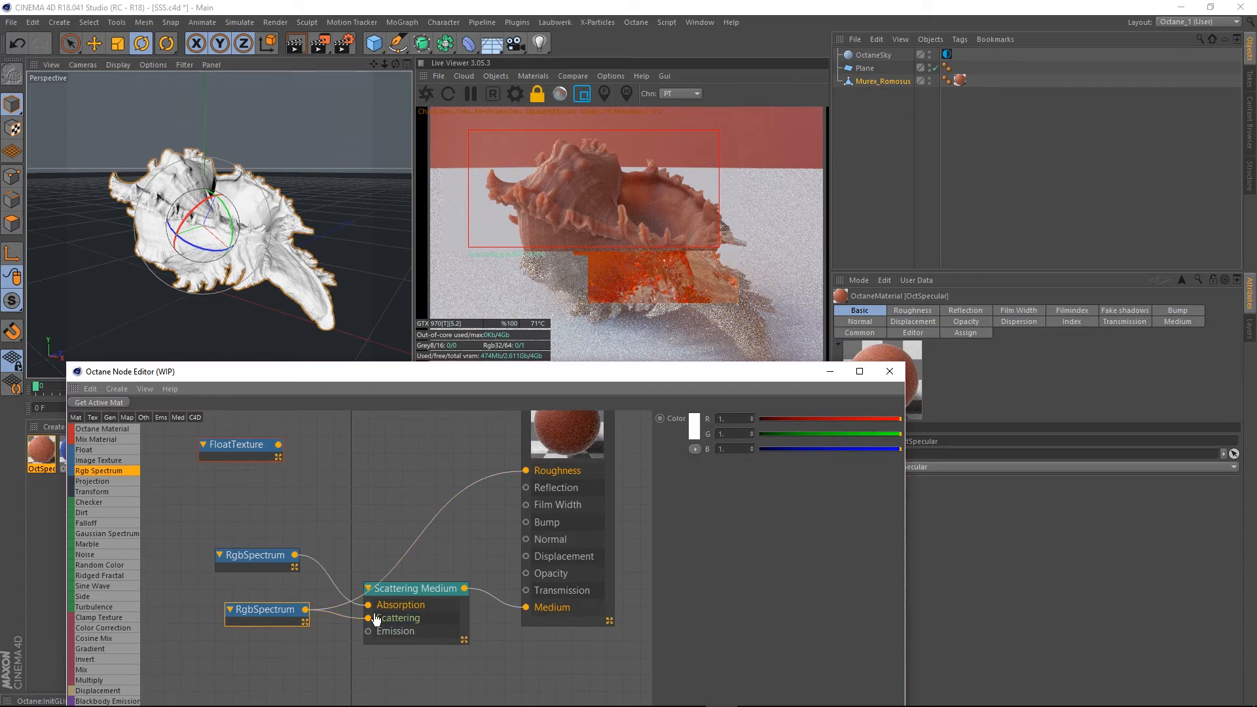
pyautogui.click(275, 614)
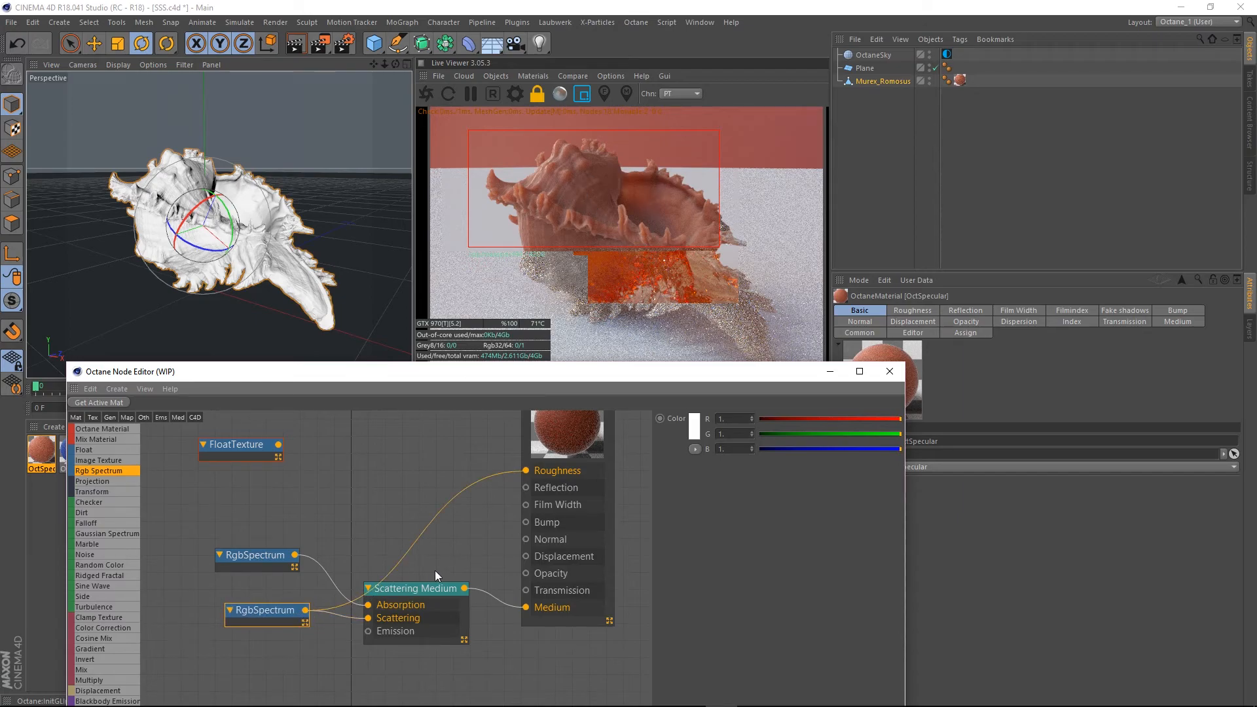
# Try a density of 1000 on the Scattering Medium and shift the white RgbSpectrum slightly away from it
pyautogui.click(418, 597)
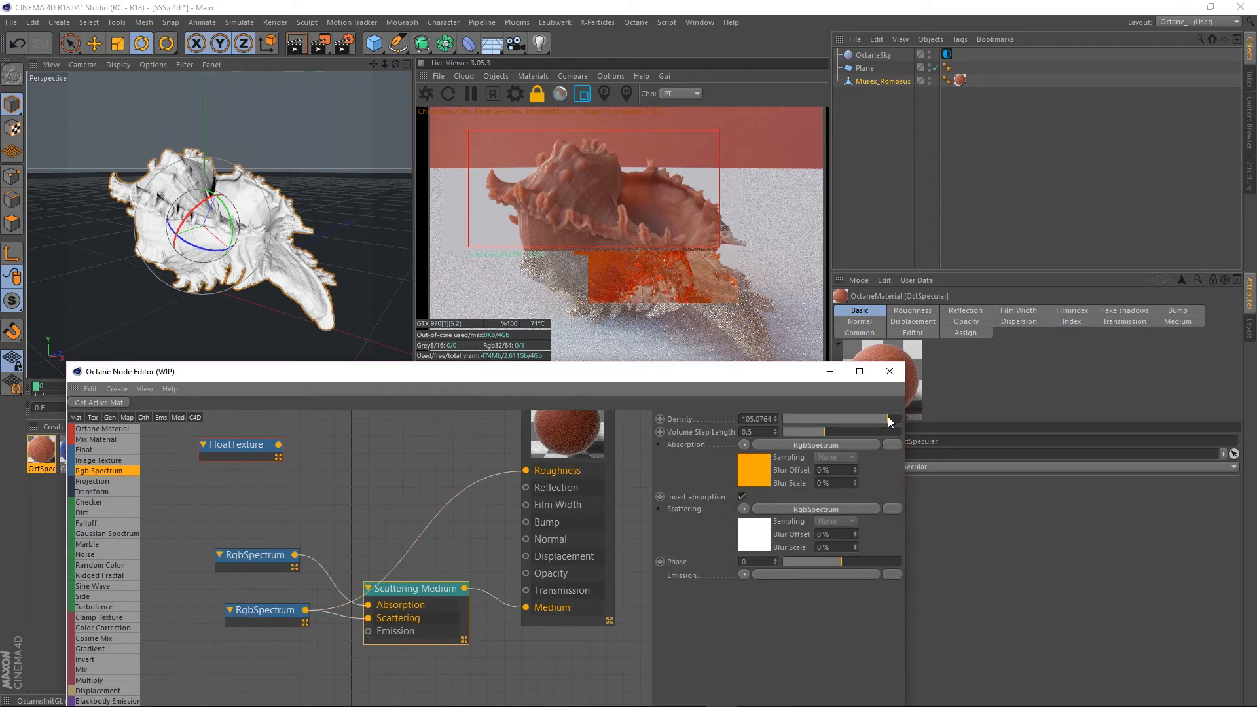
pyautogui.moveTo(889, 418); pyautogui.dragTo(905, 426)
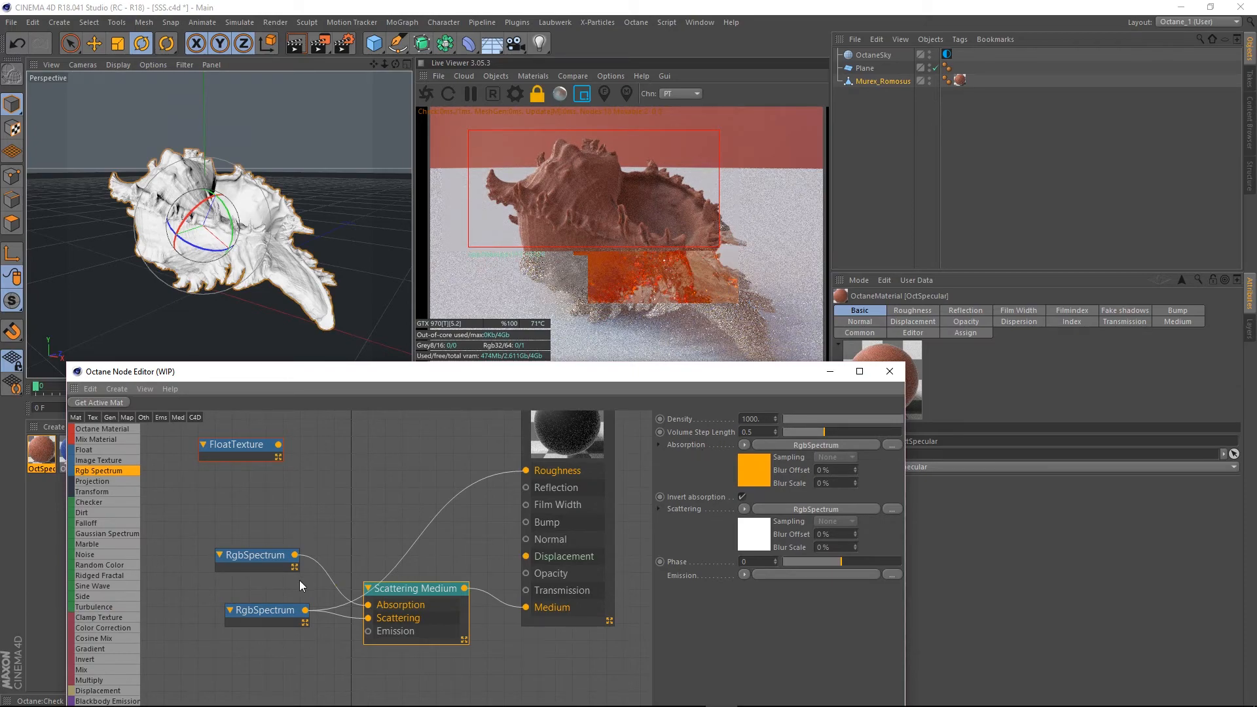
pyautogui.moveTo(264, 618); pyautogui.dragTo(248, 623)
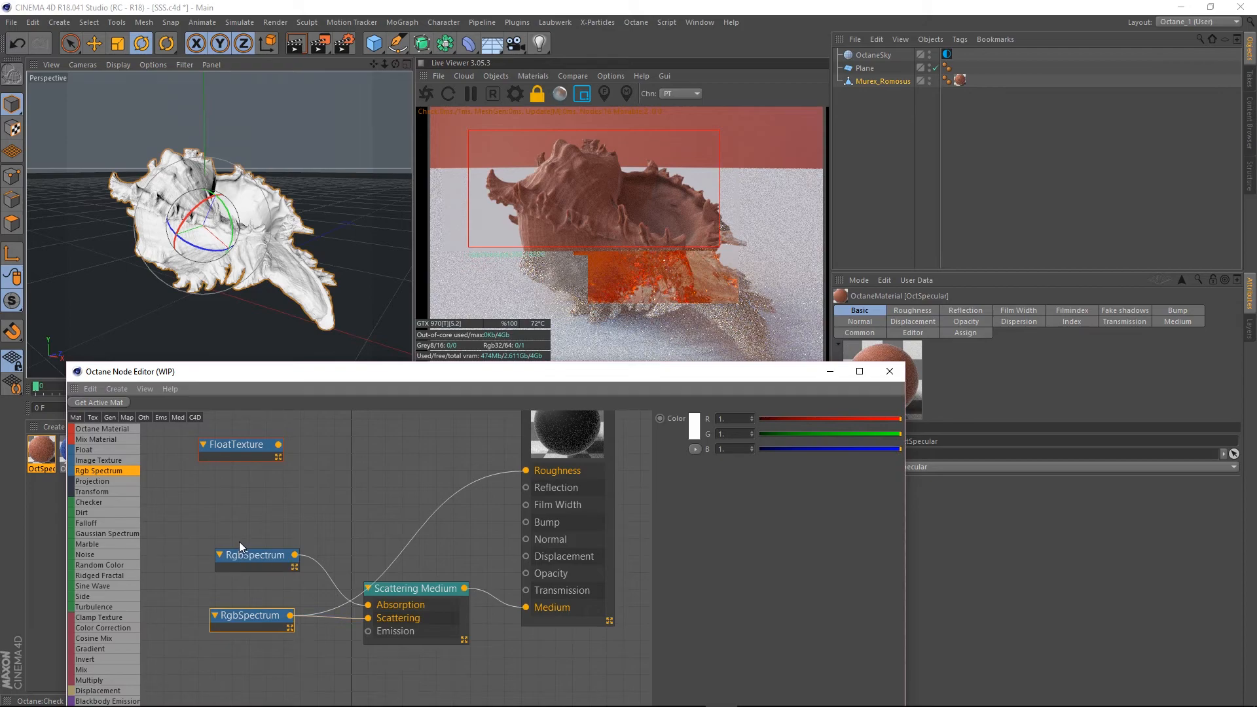
pyautogui.click(261, 555)
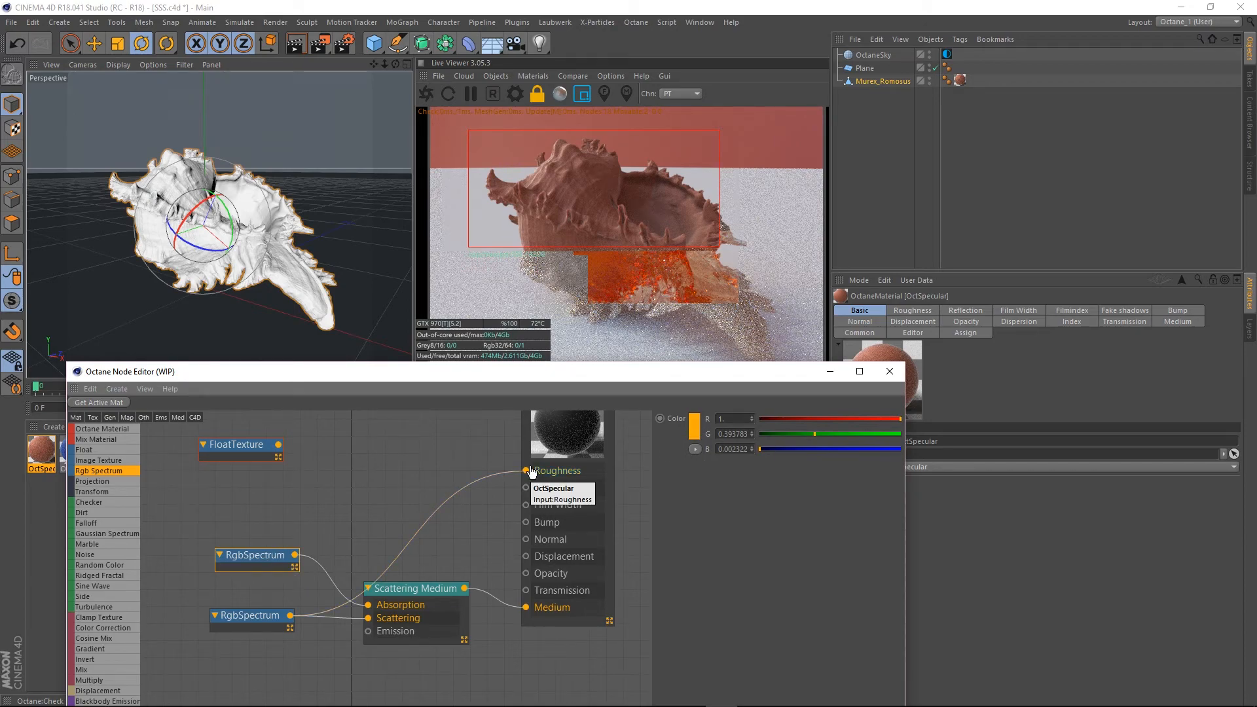
# Disconnect the white RgbSpectrum from Roughness and Scattering, and connect the FloatTexture to Scattering in its place
pyautogui.moveTo(531, 472); pyautogui.dragTo(284, 616)
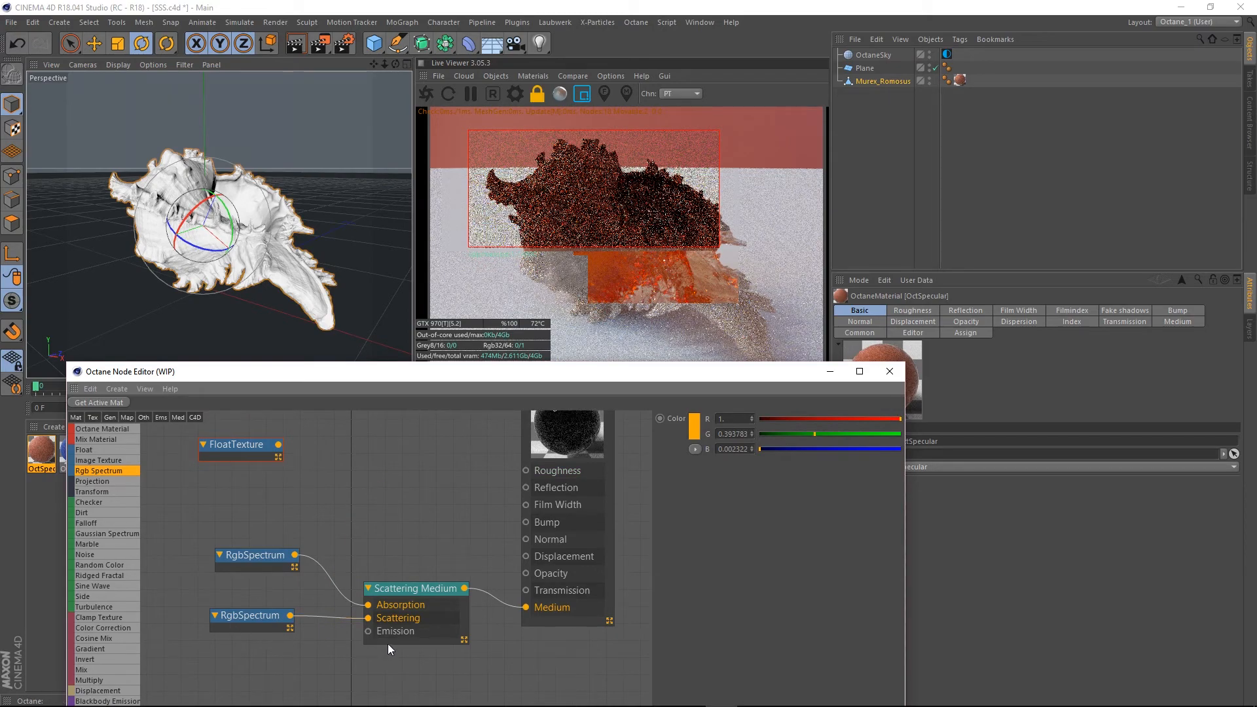
pyautogui.moveTo(365, 620); pyautogui.dragTo(328, 622)
pyautogui.moveTo(240, 613); pyautogui.dragTo(245, 701)
pyautogui.moveTo(239, 446); pyautogui.dragTo(368, 618)
pyautogui.moveTo(212, 633); pyautogui.dragTo(233, 626)
# Try a FloatTexture value of about 1.37, raise it to 8, and adjust the positions of the FloatTexture and absorption RgbSpectrum
pyautogui.moveTo(847, 419); pyautogui.dragTo(970, 422)
pyautogui.moveTo(246, 560); pyautogui.dragTo(294, 564)
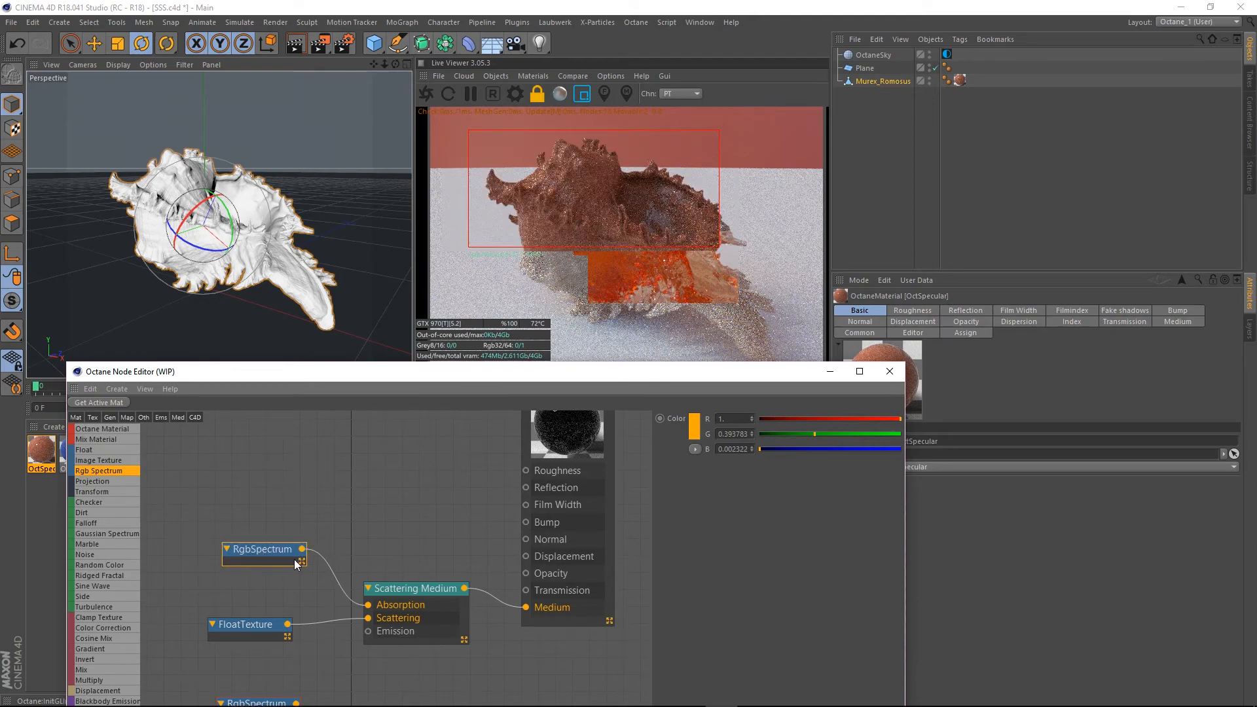
pyautogui.moveTo(261, 632); pyautogui.dragTo(272, 621)
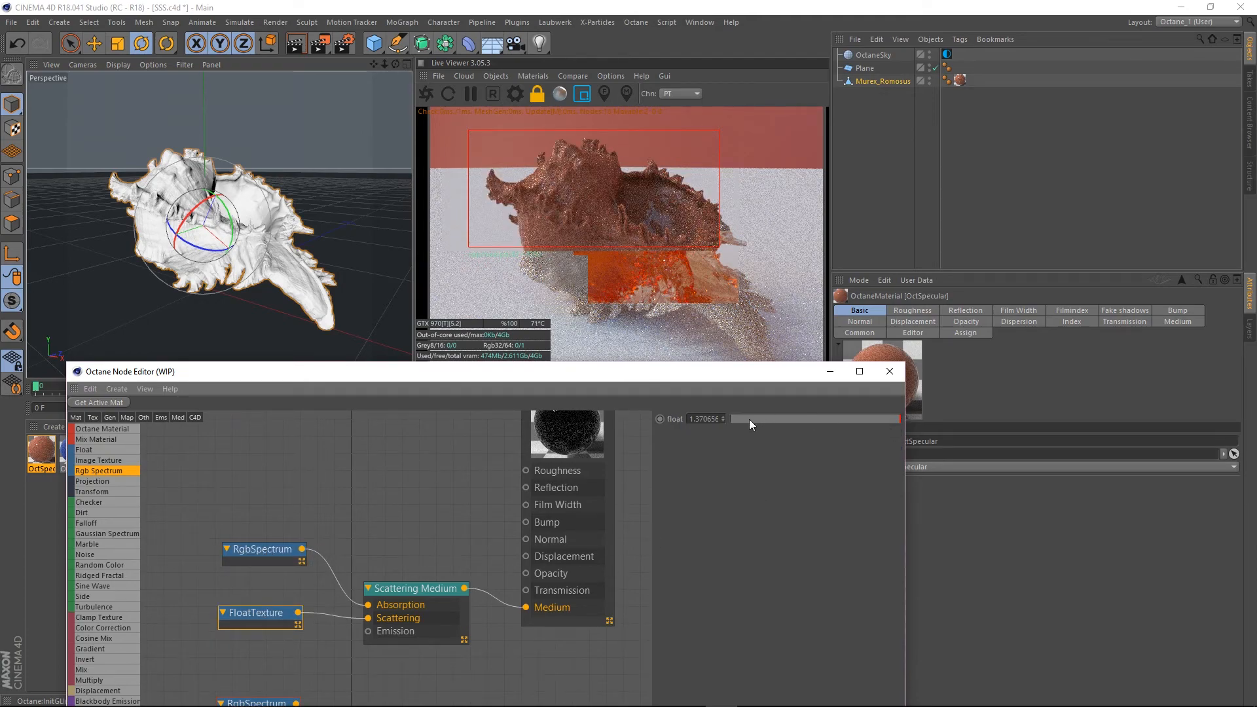
pyautogui.write('80')
pyautogui.press('Return')
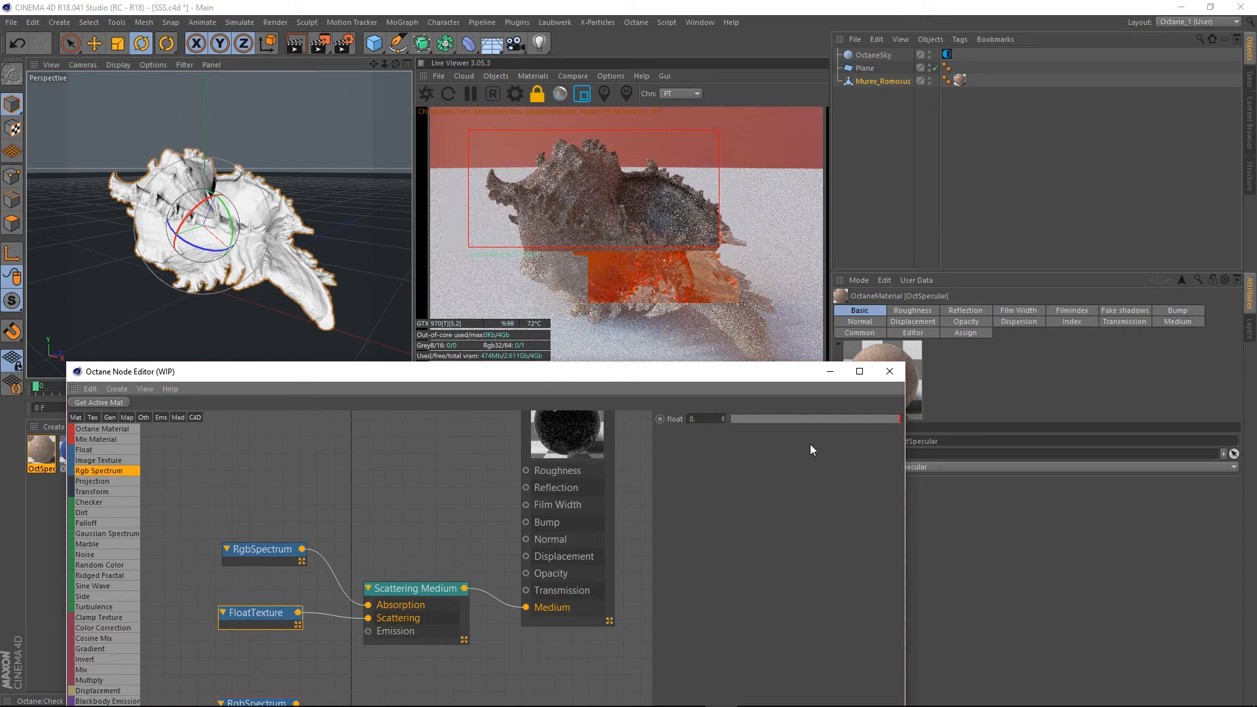
pyautogui.moveTo(261, 548); pyautogui.dragTo(272, 551)
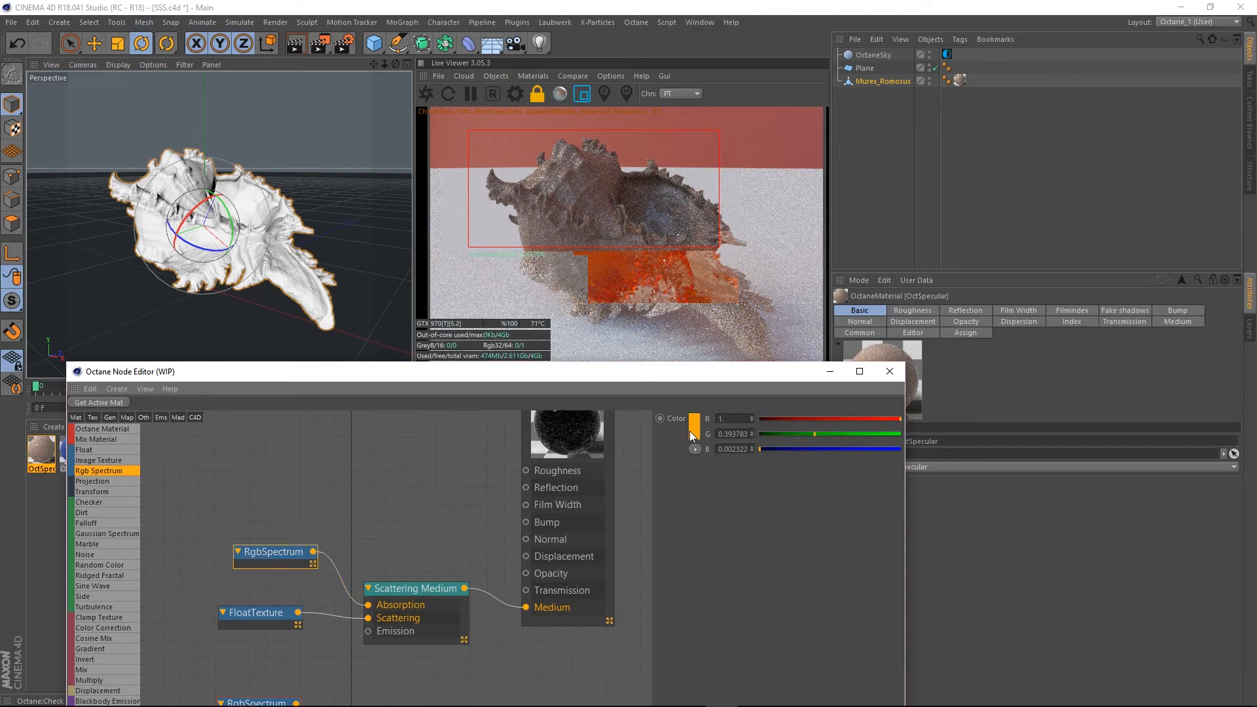
# Reduce the Scattering Medium's density to about 250 and on to about 8.51
pyautogui.click(269, 619)
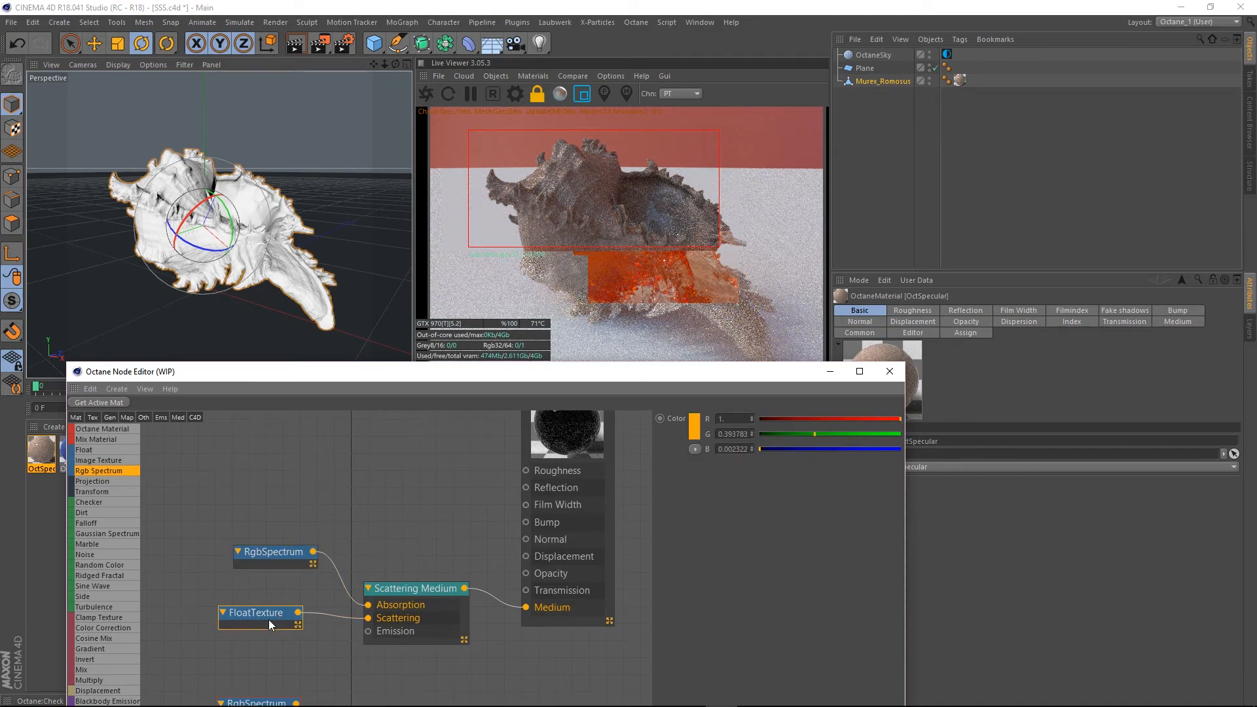
pyautogui.click(434, 588)
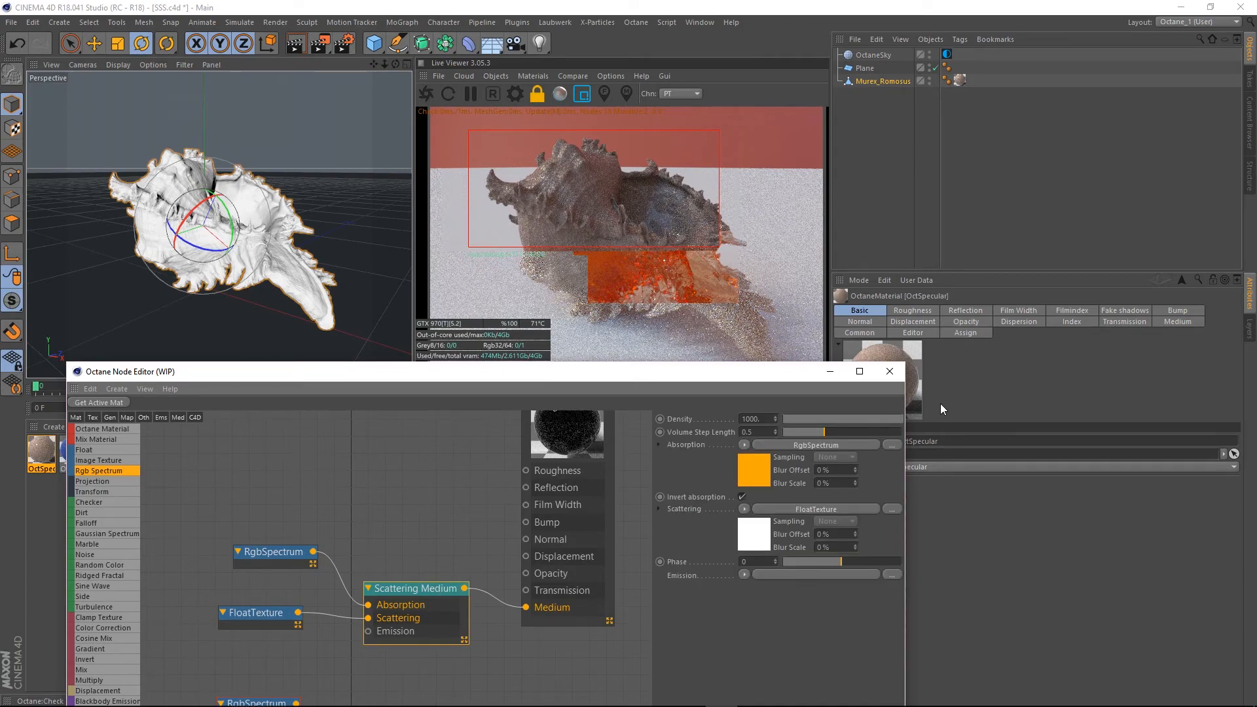
pyautogui.click(894, 417)
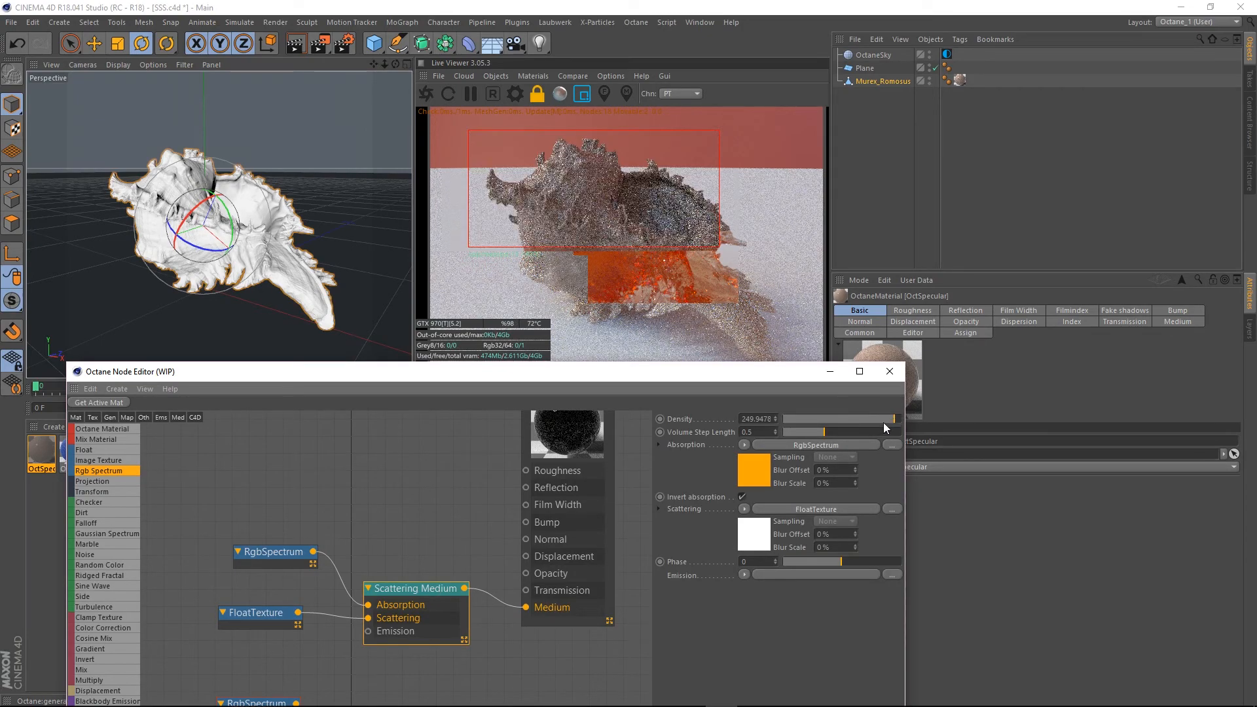
pyautogui.click(870, 418)
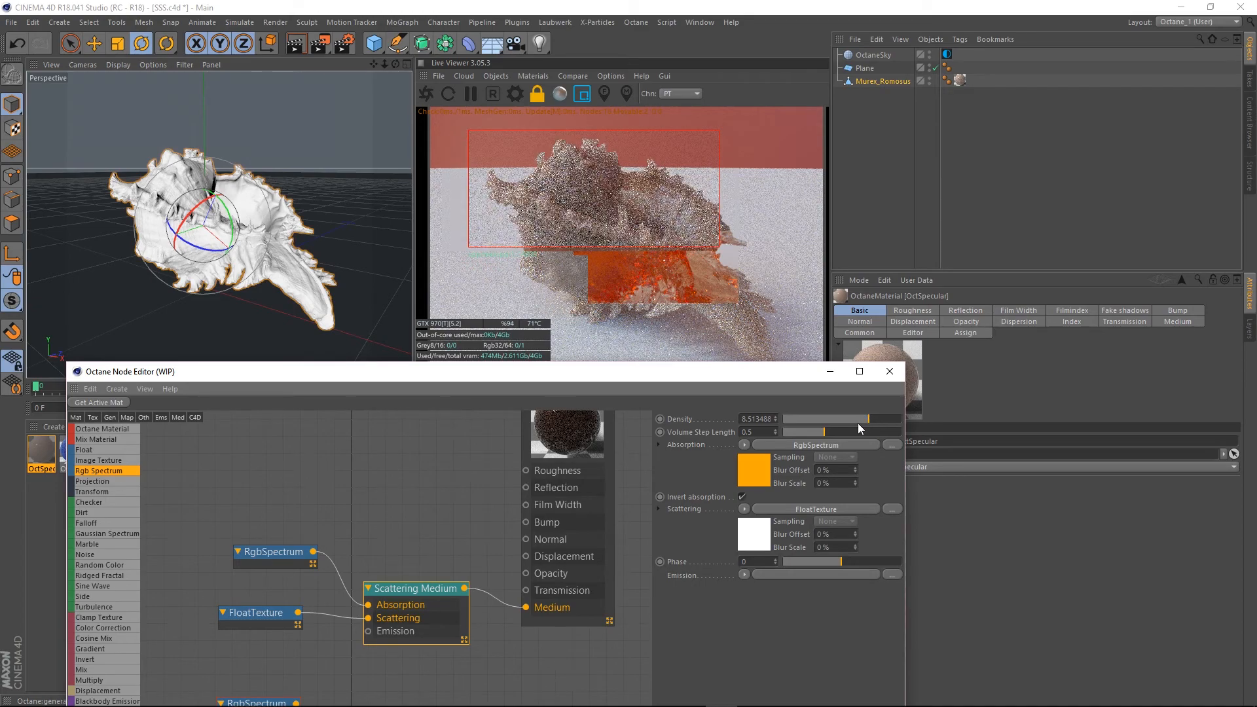
# Lower the FloatTexture value to about 0.65, disconnect it from Scattering and place it above the other nodes
pyautogui.click(259, 622)
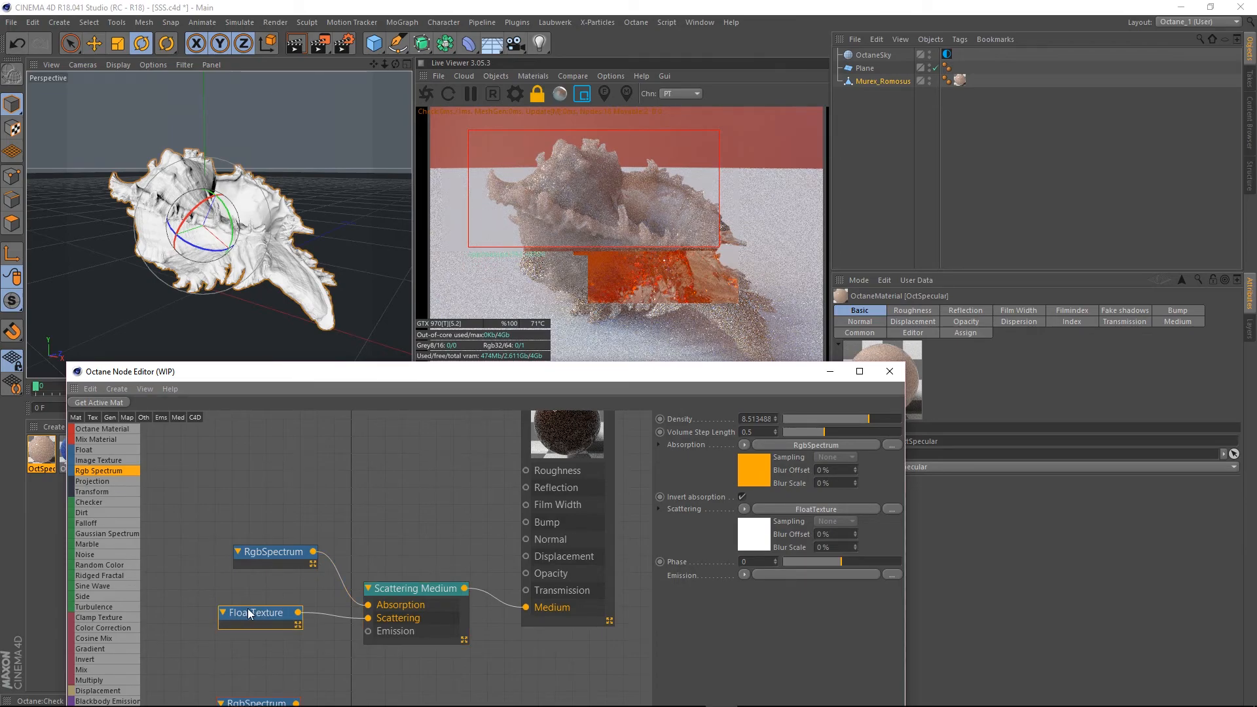
pyautogui.moveTo(888, 419); pyautogui.dragTo(842, 419)
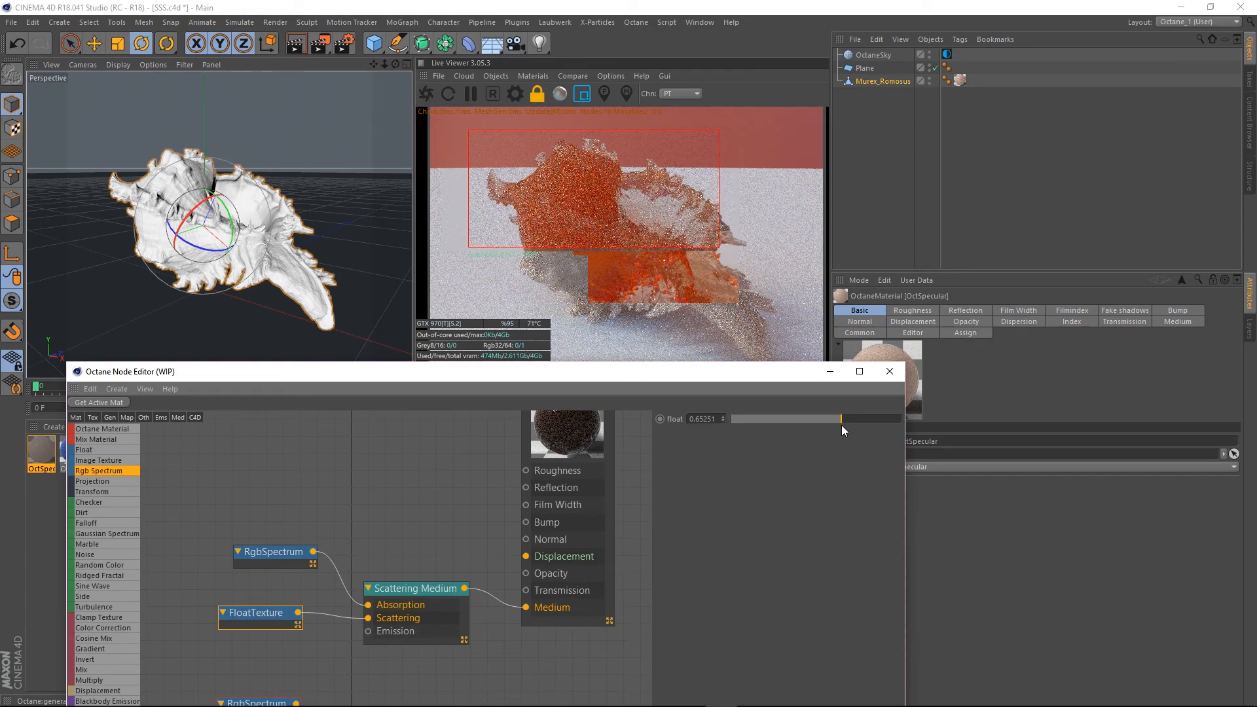
pyautogui.moveTo(259, 620); pyautogui.dragTo(182, 610)
pyautogui.moveTo(369, 619); pyautogui.dragTo(262, 609)
pyautogui.moveTo(179, 600); pyautogui.dragTo(172, 447)
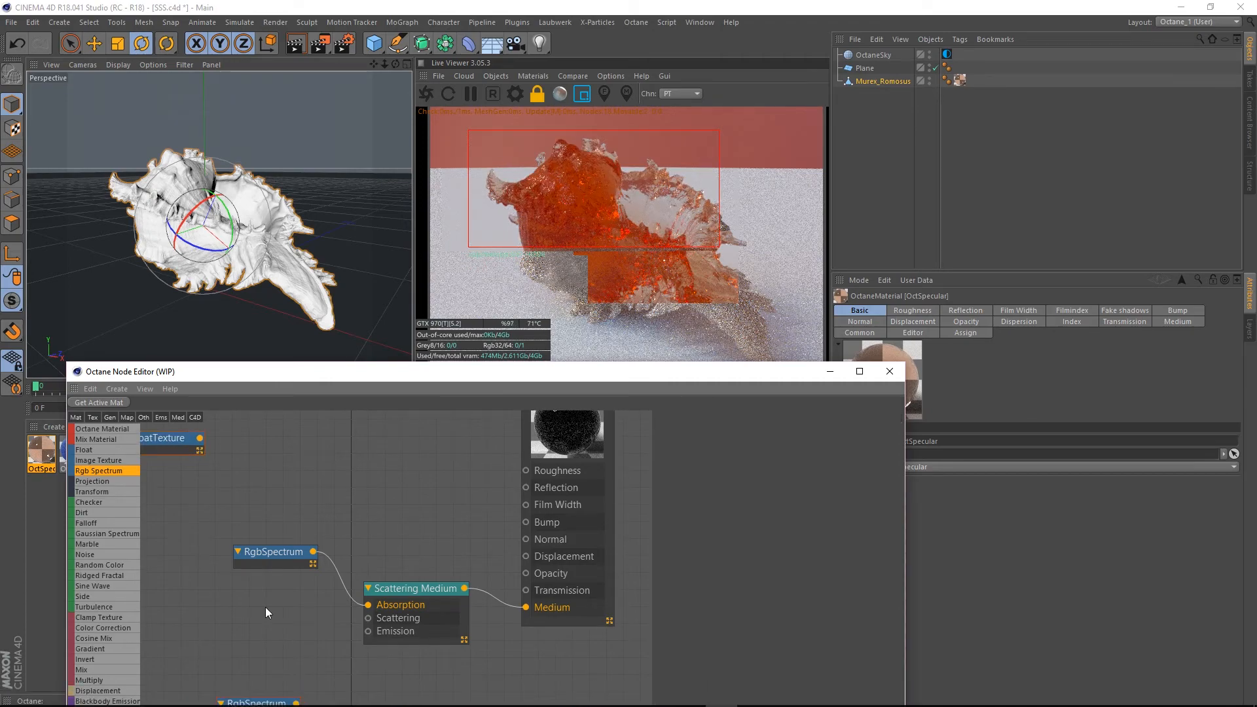
# Connect the white RgbSpectrum to Scattering and change its color to saturated blue, with R 0, G about 0.006 and B 1
pyautogui.moveTo(265, 698); pyautogui.dragTo(266, 607)
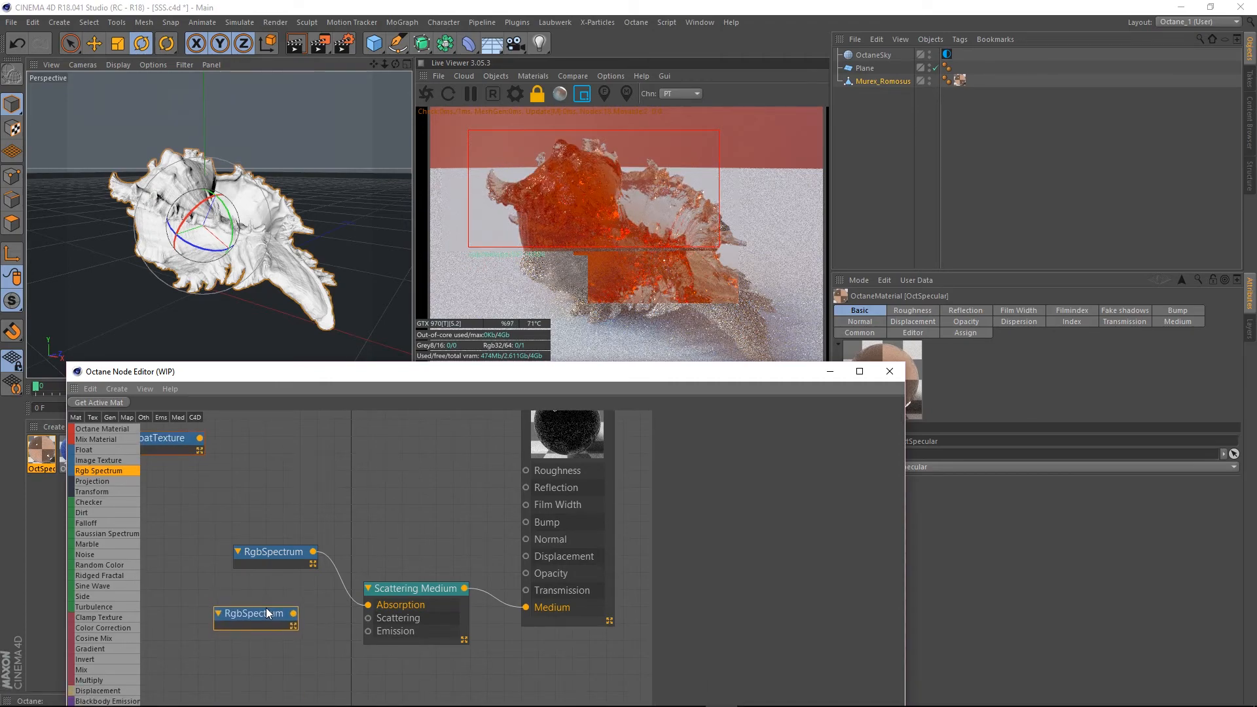
pyautogui.moveTo(280, 596); pyautogui.dragTo(361, 604, button='middle')
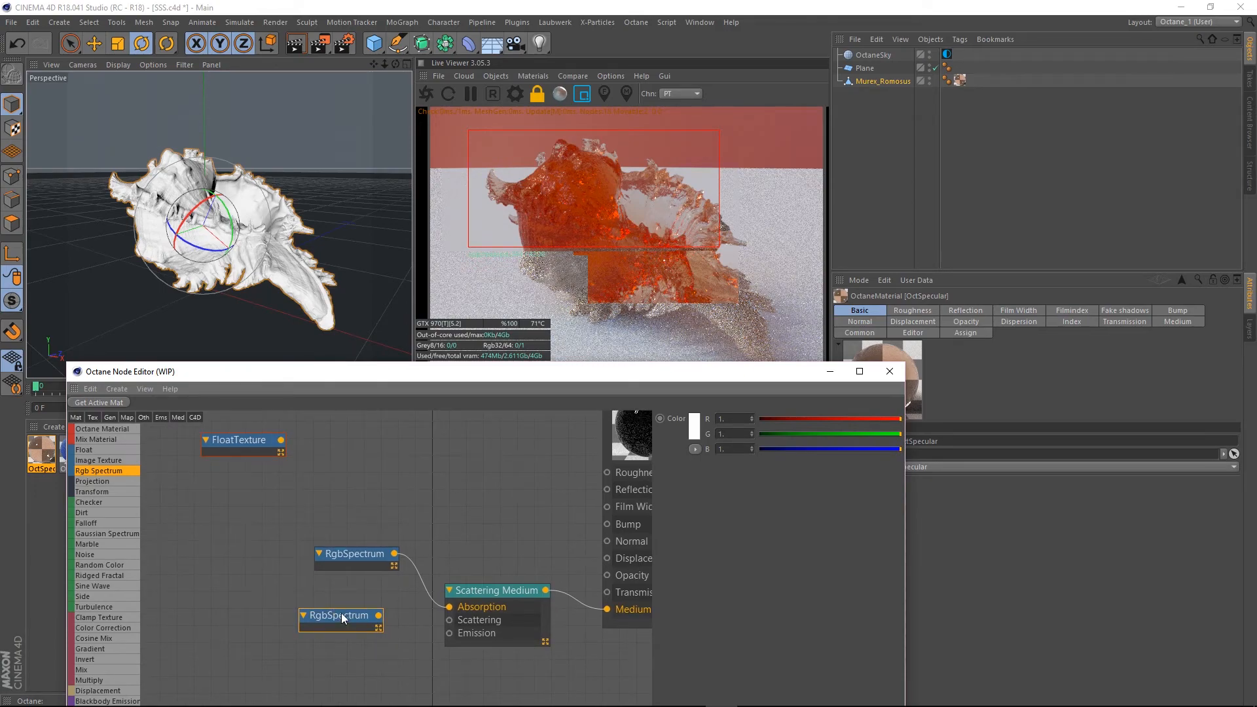
pyautogui.moveTo(340, 615); pyautogui.dragTo(449, 620)
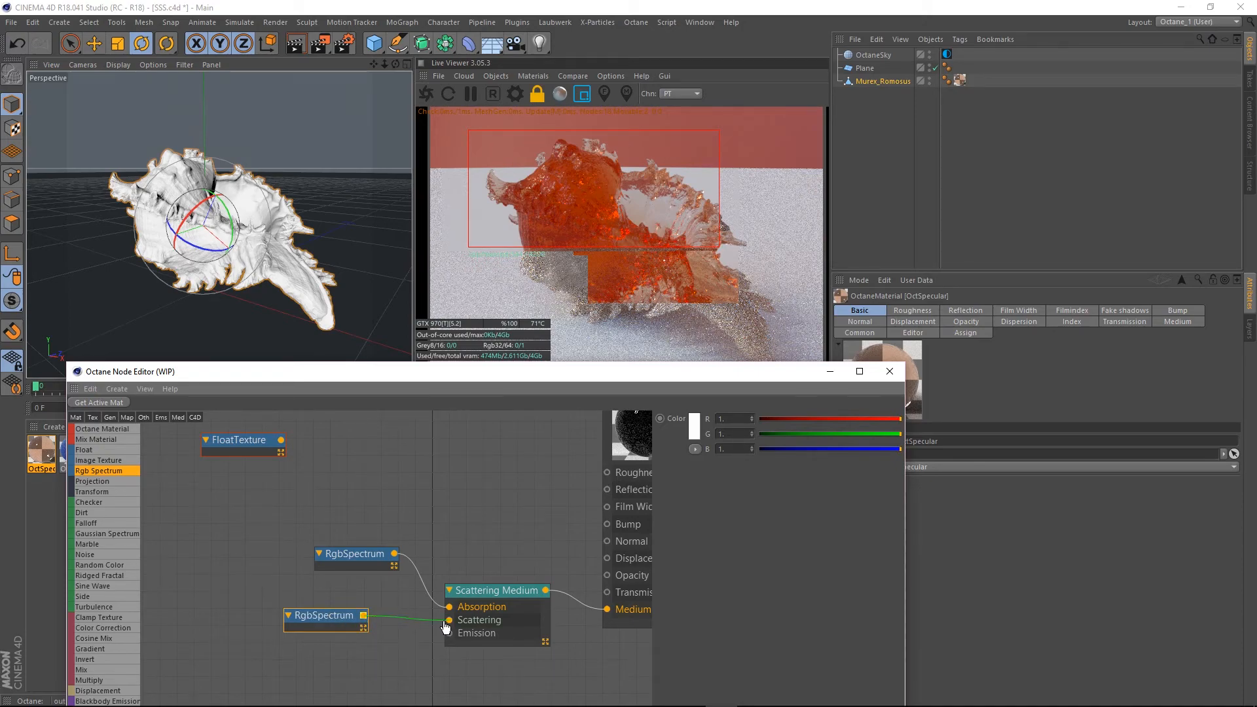
pyautogui.click(699, 427)
pyautogui.moveTo(717, 428); pyautogui.dragTo(800, 439)
pyautogui.click(686, 473)
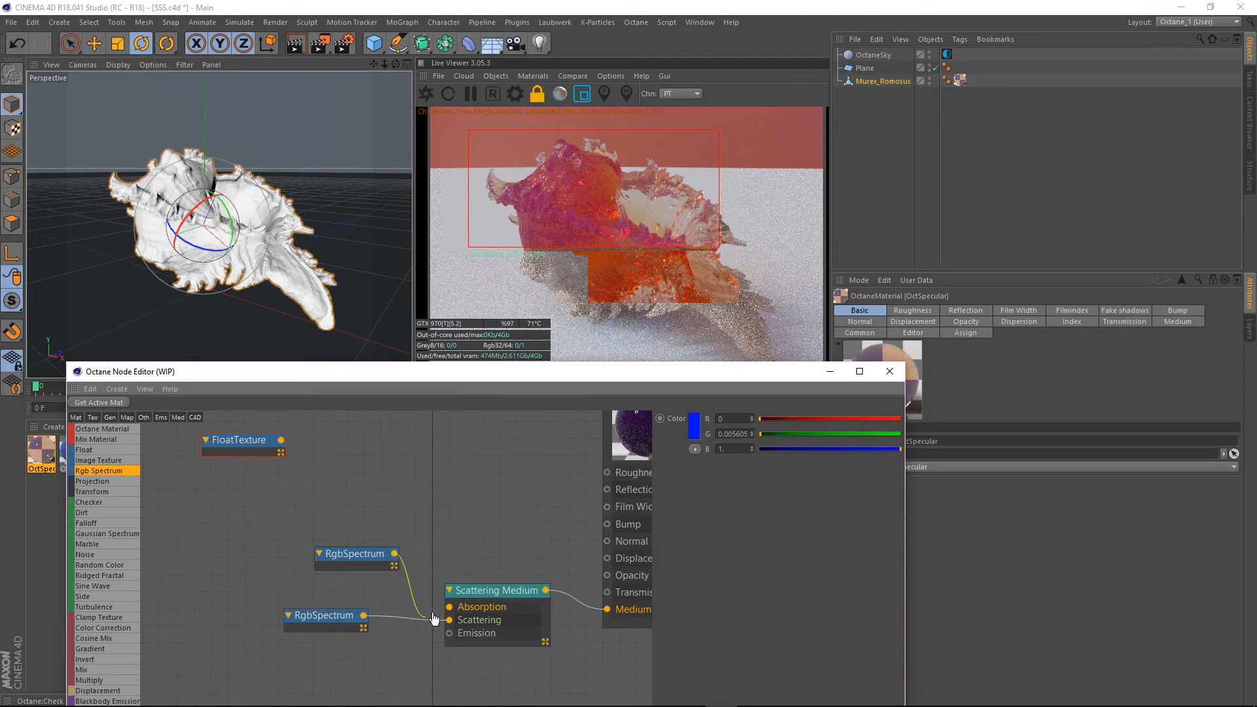
# Feed Scattering through a new Multiply node, using the blue RgbSpectrum as Texture1 and the FloatTexture as Texture2
pyautogui.moveTo(451, 620); pyautogui.dragTo(495, 436)
pyautogui.click(223, 440)
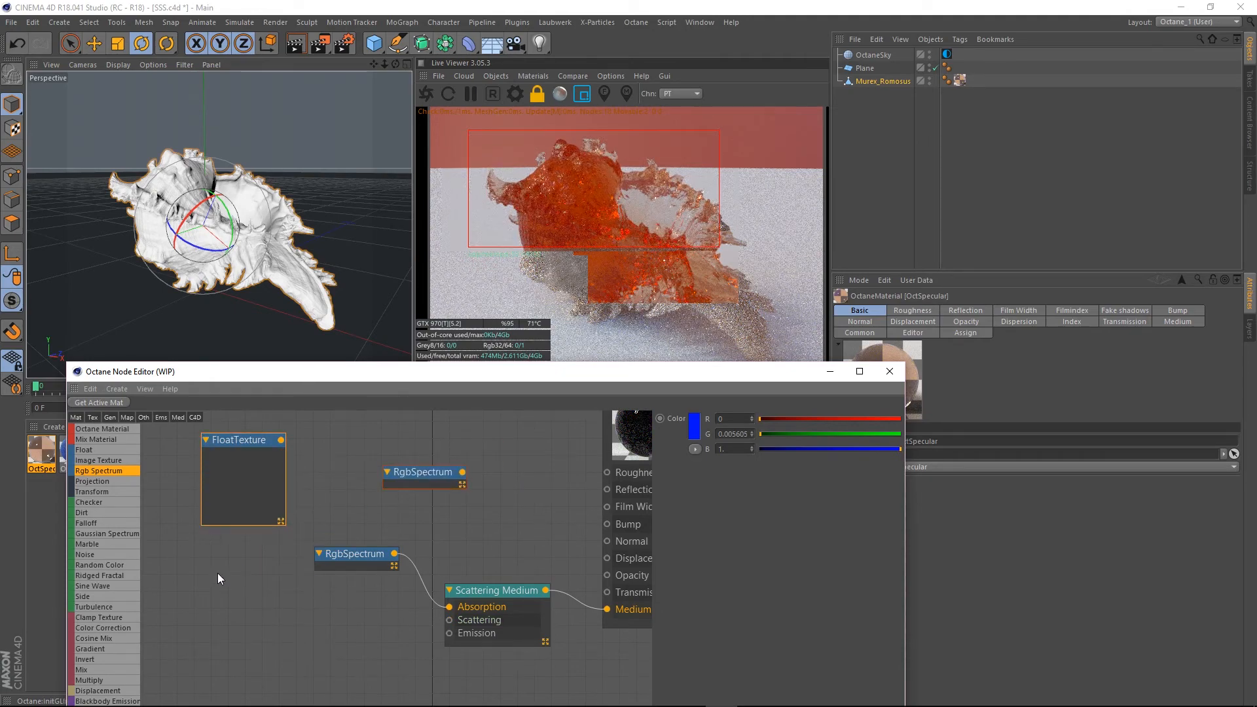
pyautogui.moveTo(237, 448); pyautogui.dragTo(251, 672)
pyautogui.moveTo(91, 683); pyautogui.dragTo(326, 597)
pyautogui.moveTo(298, 667); pyautogui.dragTo(310, 625)
pyautogui.moveTo(419, 482); pyautogui.dragTo(458, 628)
pyautogui.moveTo(369, 595); pyautogui.dragTo(449, 620)
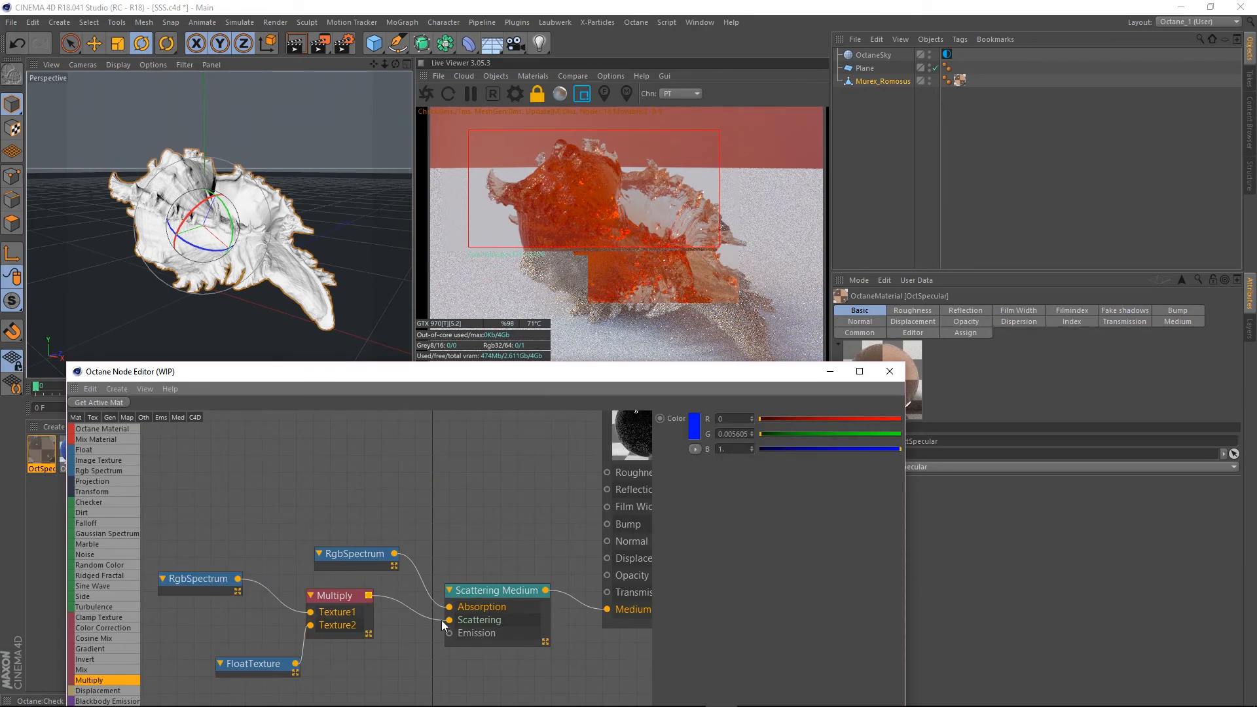
# Arrange the Multiply node's two input nodes and set the FloatTexture value to 8
pyautogui.moveTo(189, 589); pyautogui.dragTo(201, 577)
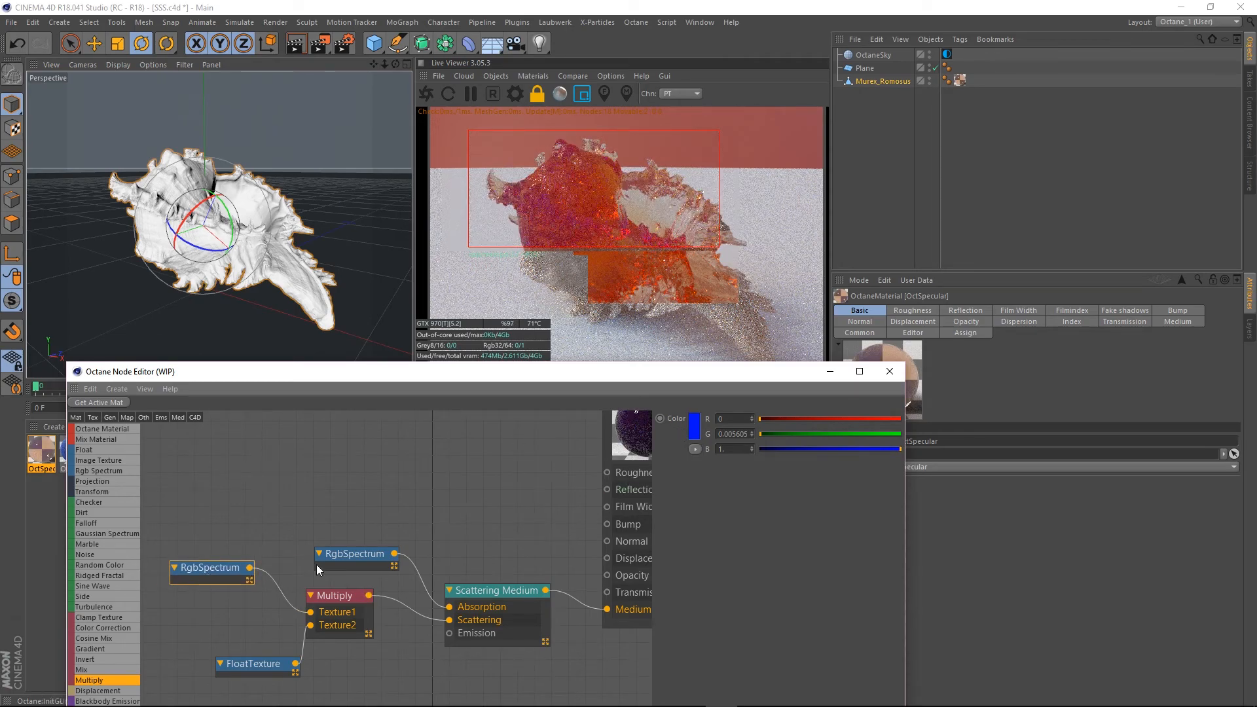
pyautogui.moveTo(268, 665); pyautogui.dragTo(234, 656)
pyautogui.moveTo(841, 419); pyautogui.dragTo(1154, 402)
pyautogui.doubleClick(692, 418)
pyautogui.write('8.')
pyautogui.press('Return')
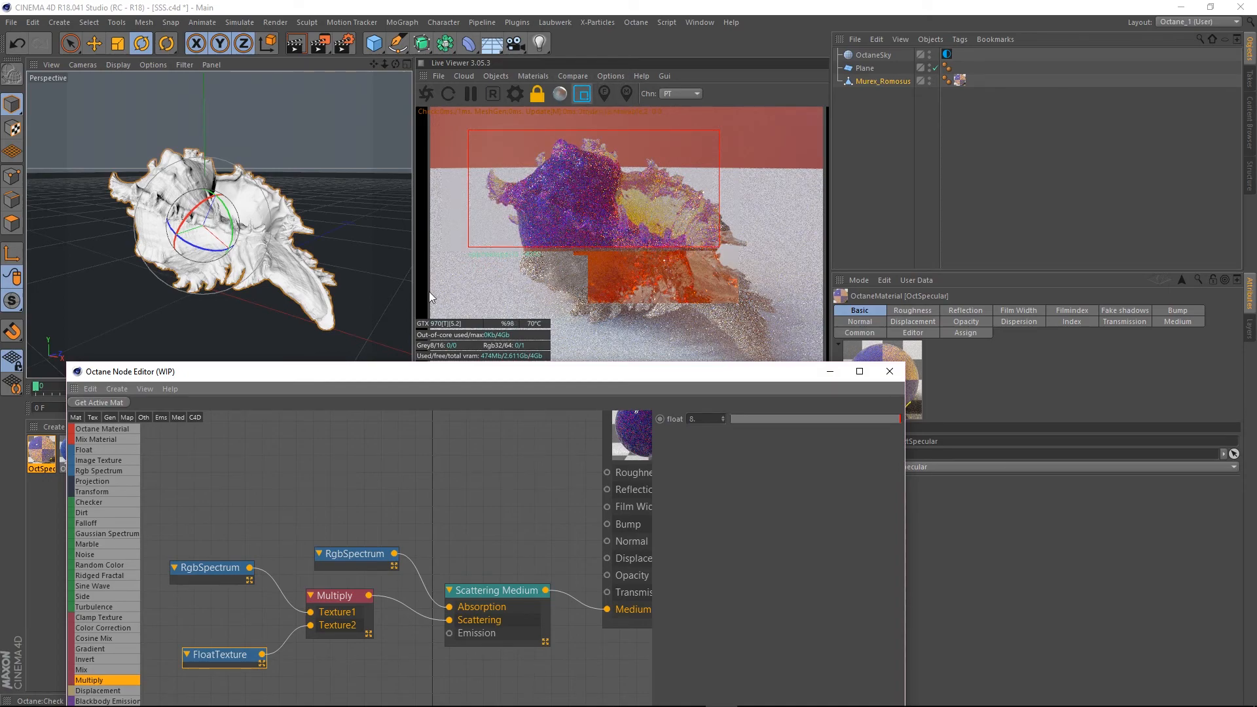
# Lighten the multiplied RgbSpectrum to pale blue, with R about 0.57, G about 0.59 and B 1
pyautogui.click(200, 569)
pyautogui.click(632, 429)
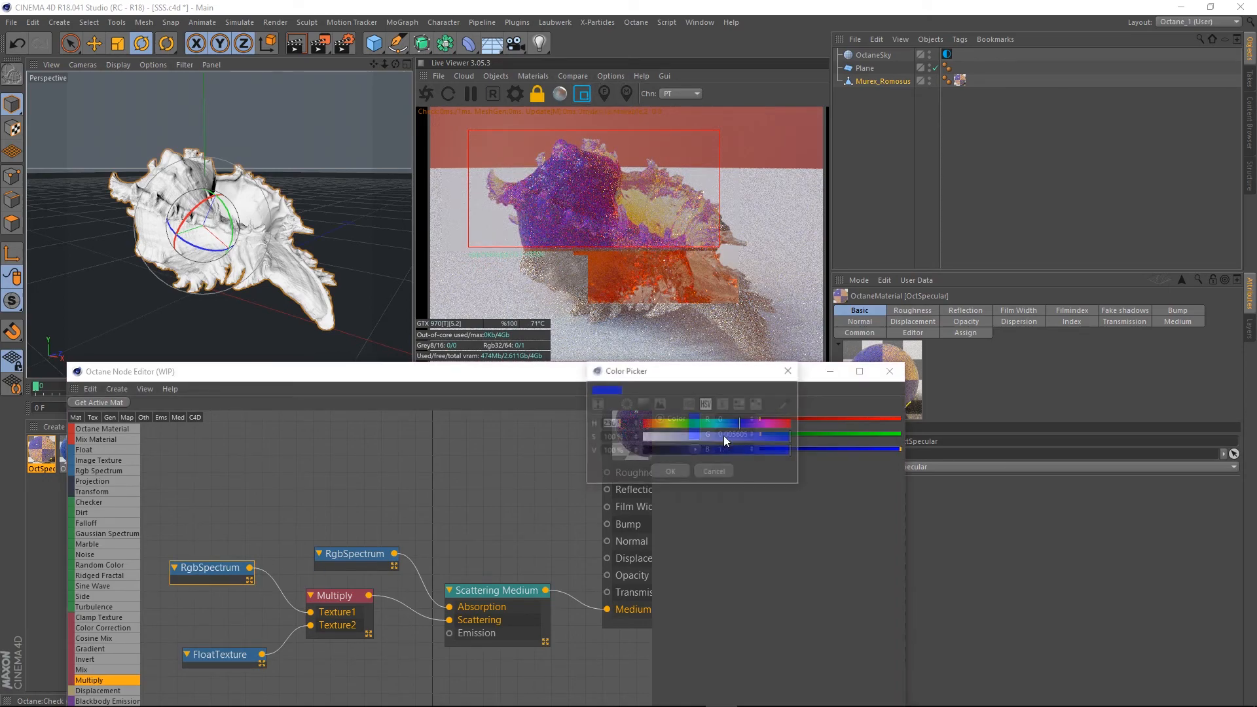
pyautogui.moveTo(724, 441); pyautogui.dragTo(675, 436)
pyautogui.click(675, 474)
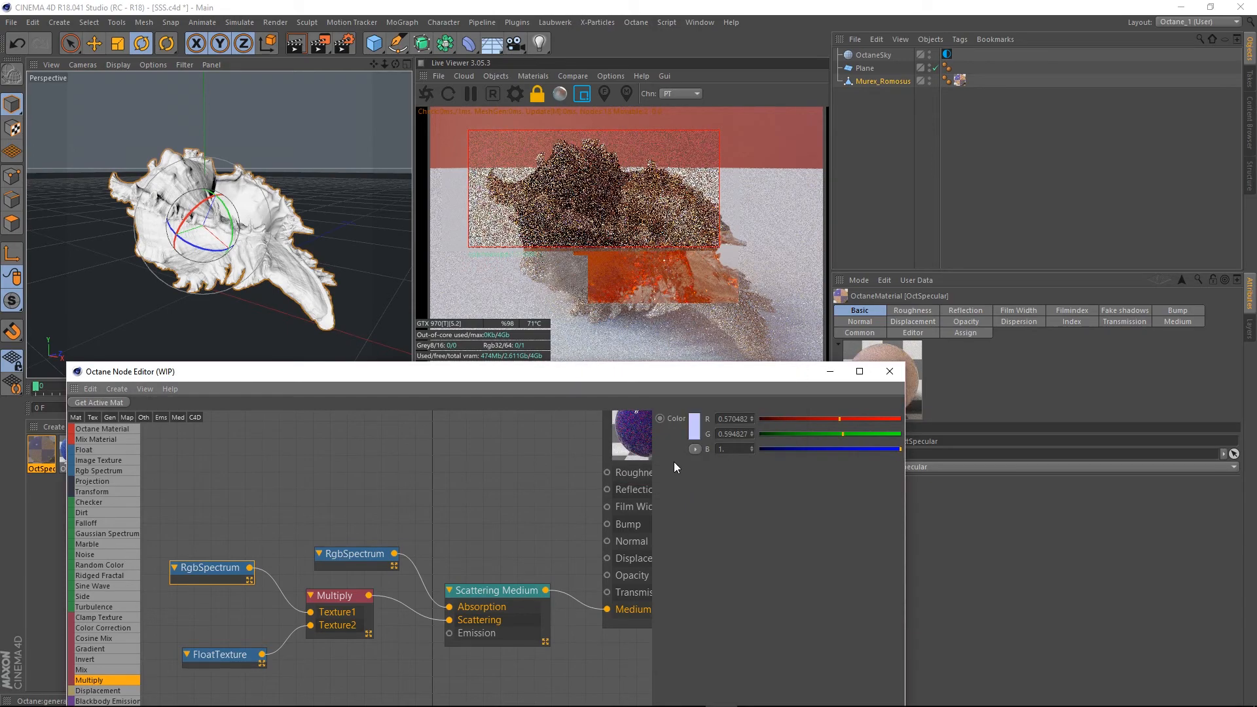
pyautogui.click(215, 660)
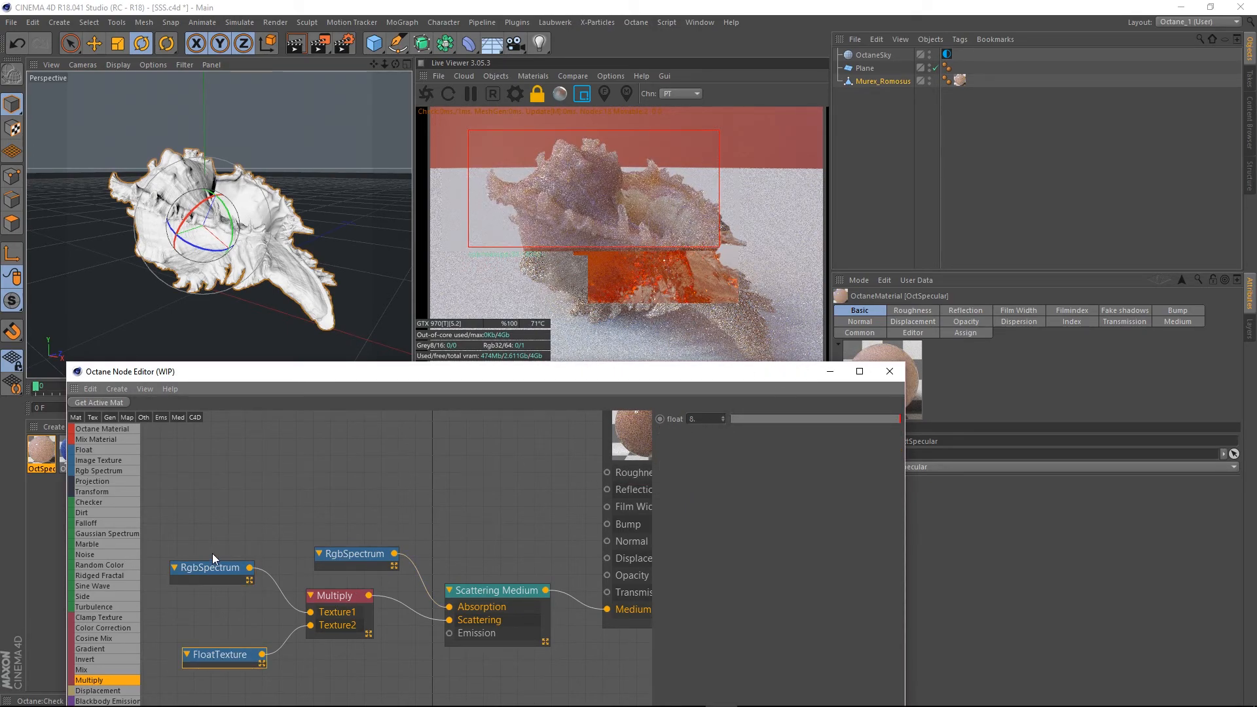
# Set the multiplied RgbSpectrum's saturation to 0% to make it white, and move the FloatTexture slightly closer to it
pyautogui.click(204, 570)
pyautogui.click(693, 440)
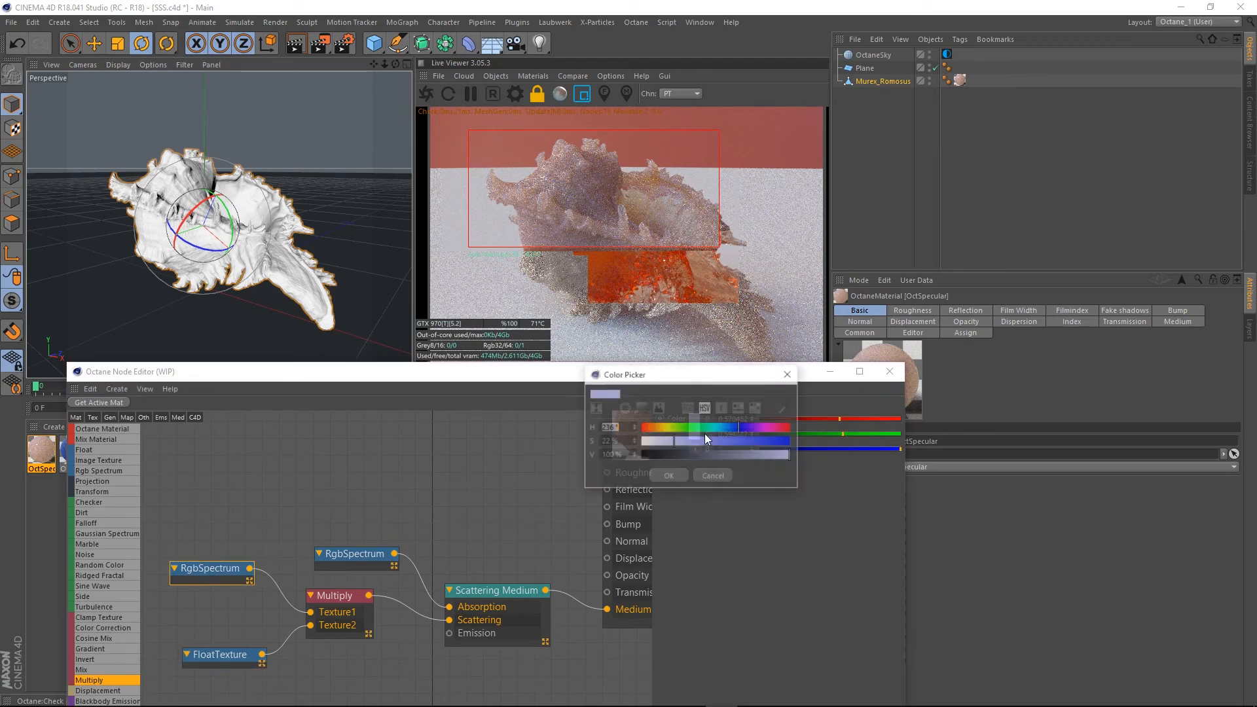
pyautogui.moveTo(709, 441); pyautogui.dragTo(563, 451)
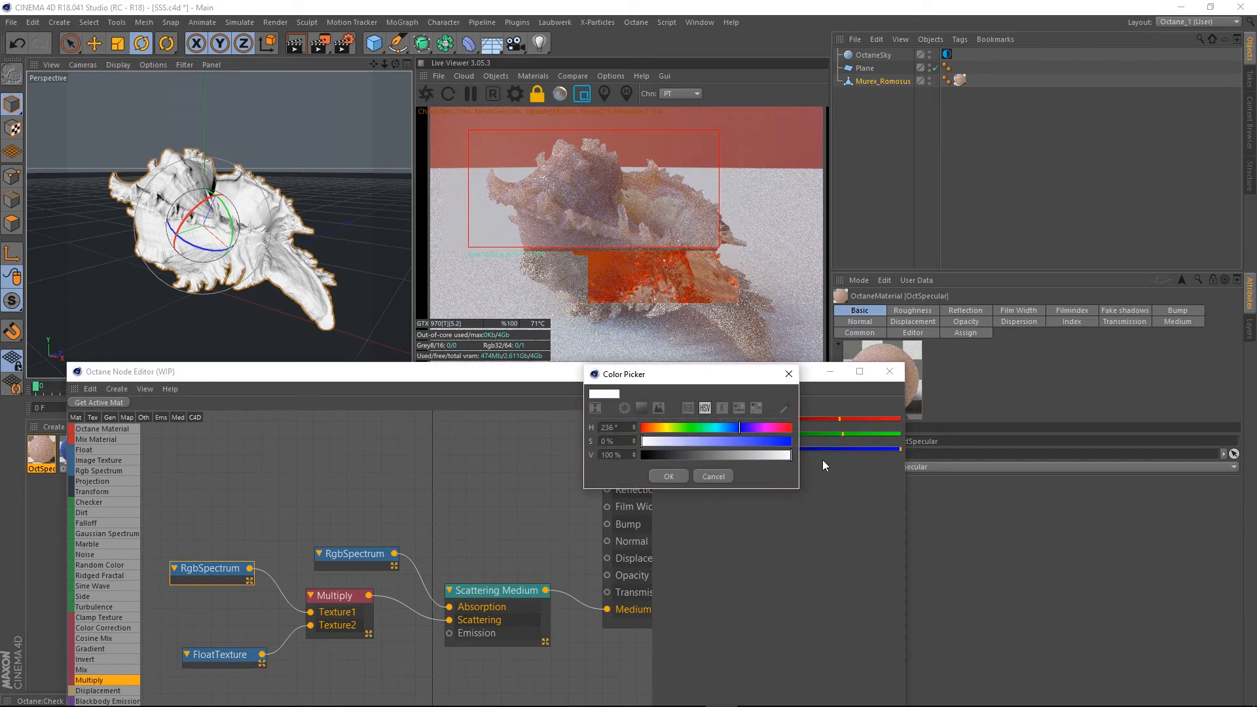
pyautogui.click(663, 475)
pyautogui.moveTo(234, 655)
pyautogui.mouseDown()
pyautogui.moveTo(214, 643)
pyautogui.moveTo(227, 643)
pyautogui.mouseUp()
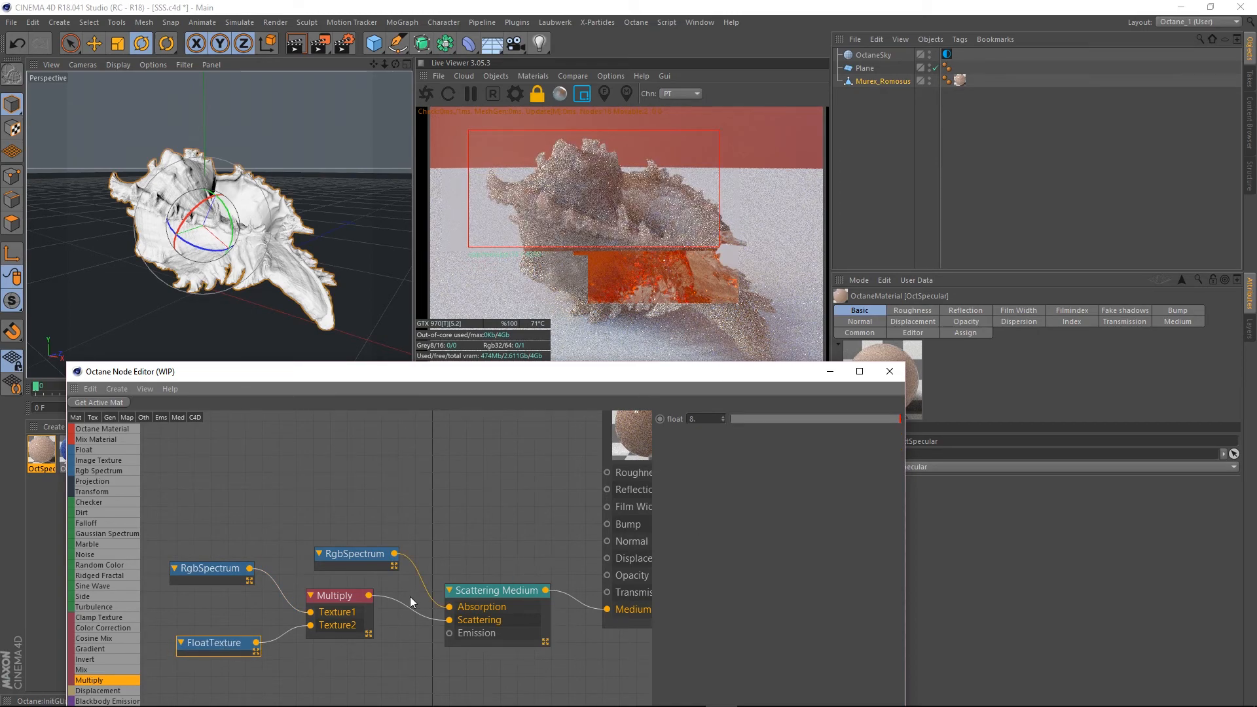
# Connect the Multiply output to the material's Roughness, reposition the two RgbSpectrum nodes, and lower the FloatTexture value to about 0.48
pyautogui.moveTo(370, 596); pyautogui.dragTo(607, 472)
pyautogui.moveTo(370, 561); pyautogui.dragTo(353, 548)
pyautogui.moveTo(203, 571); pyautogui.dragTo(218, 575)
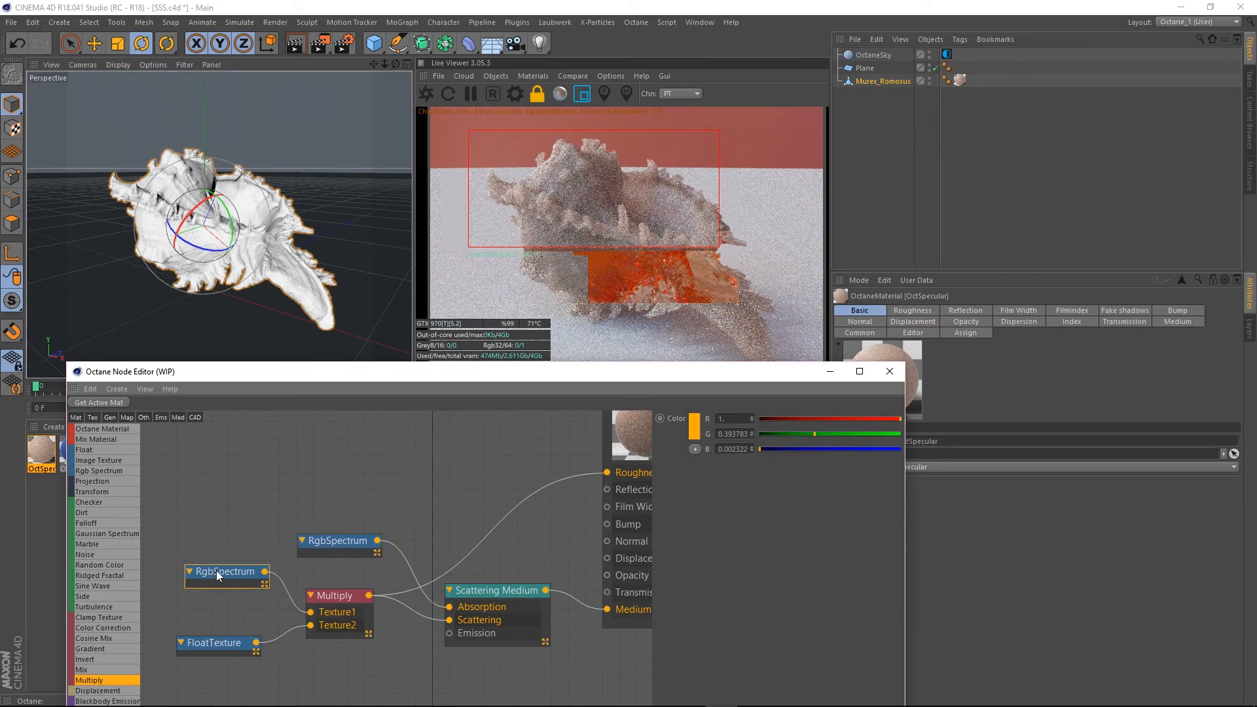
pyautogui.click(232, 646)
pyautogui.moveTo(894, 418); pyautogui.dragTo(811, 421)
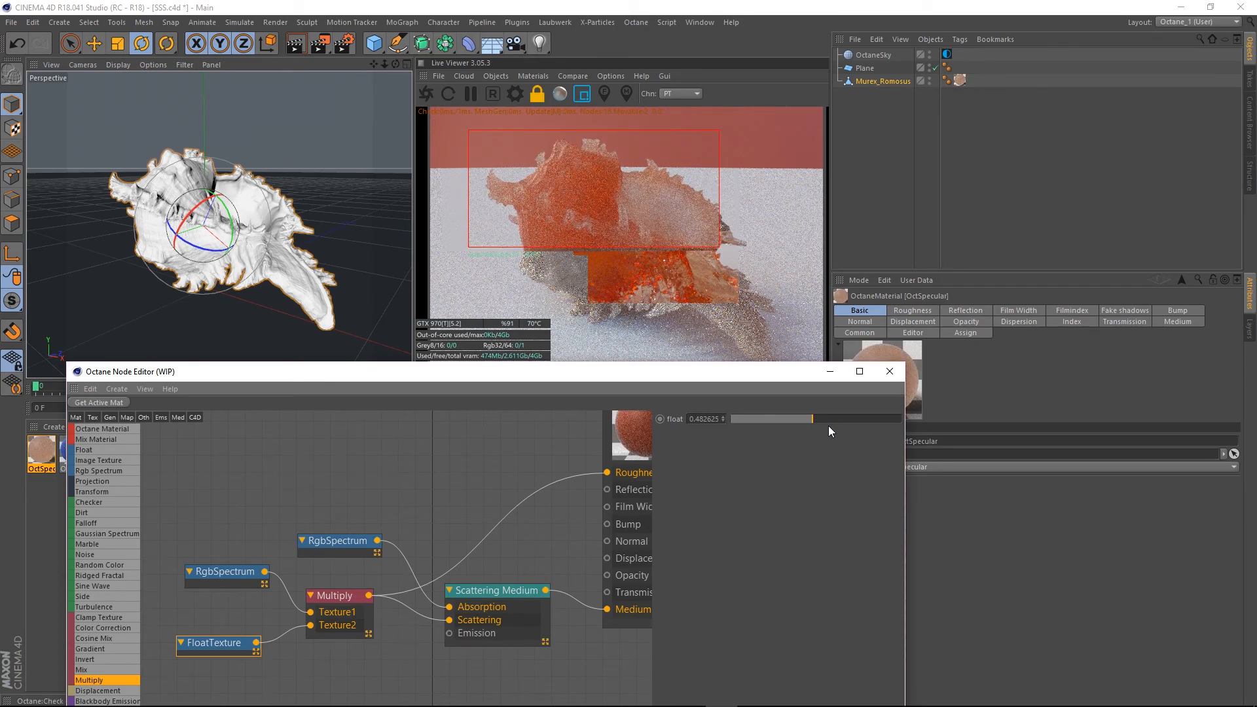
# Turn off the render region and inspect the shell's subsurface look from several angles
pyautogui.click(582, 93)
pyautogui.keyDown('alt'); pyautogui.moveTo(198, 219); pyautogui.dragTo(84, 235); pyautogui.keyUp('alt')
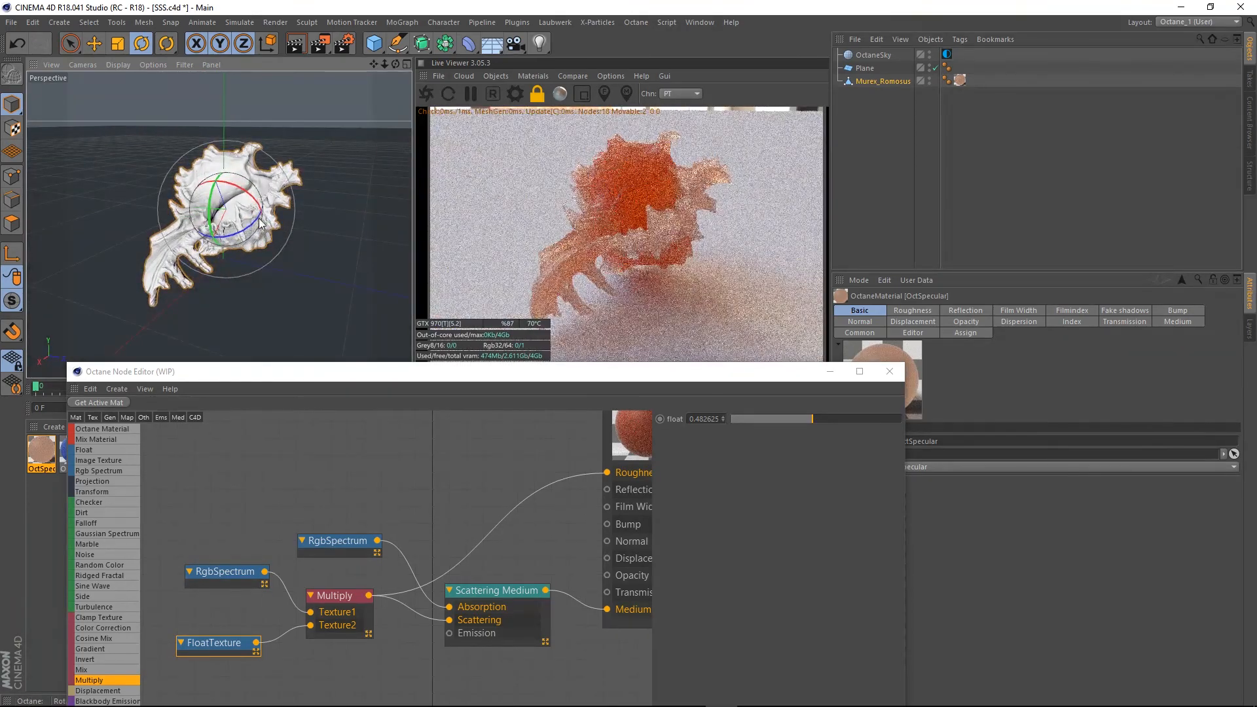
pyautogui.scroll(3, 277, 212)
pyautogui.keyDown('alt'); pyautogui.moveTo(196, 185); pyautogui.dragTo(199, 233); pyautogui.keyUp('alt')
pyautogui.scroll(-3, 379, 260)
pyautogui.keyDown('alt'); pyautogui.moveTo(380, 259); pyautogui.dragTo(211, 265); pyautogui.keyUp('alt')
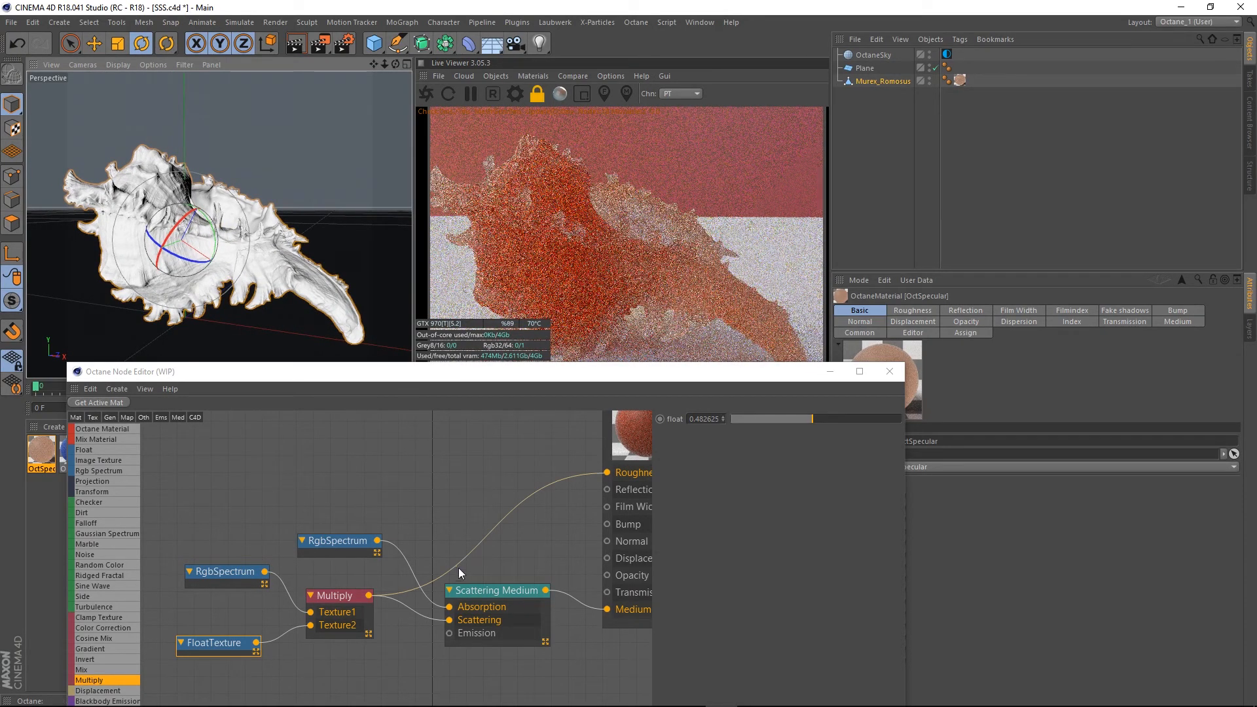
# Set the Scattering Medium's Phase to 0.6 and view the shell close up from its other side
pyautogui.click(511, 590)
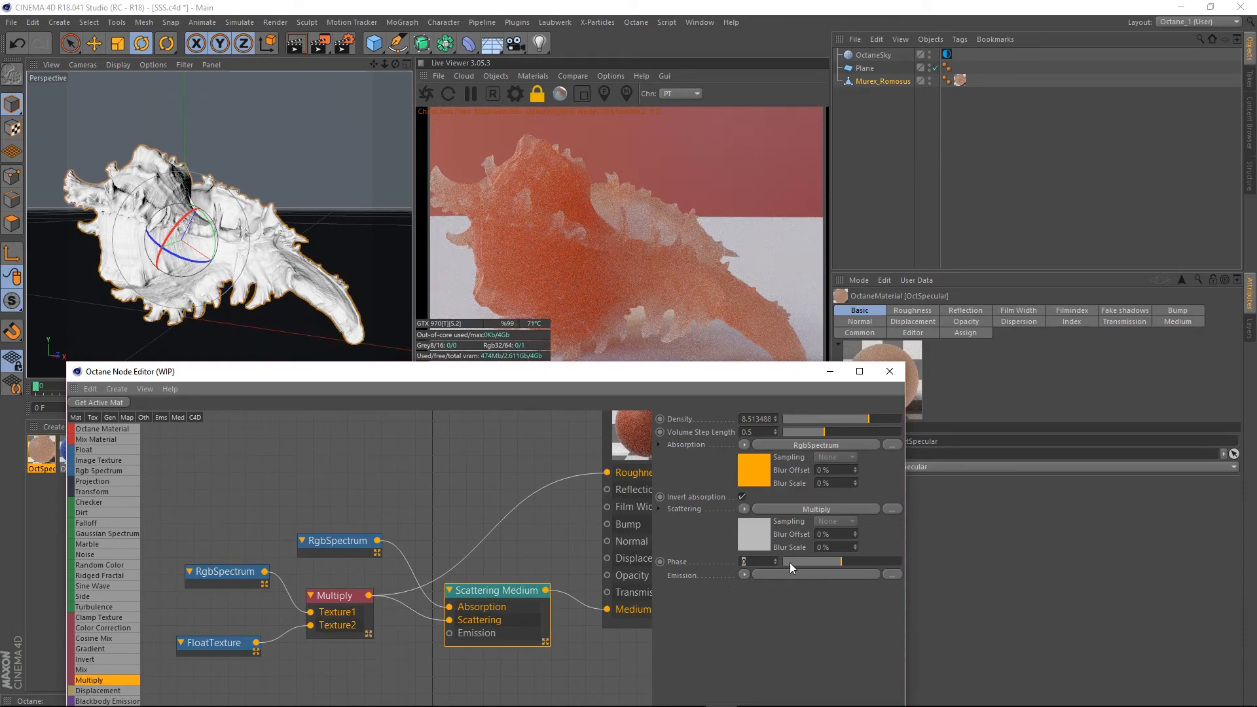
pyautogui.write('.6')
pyautogui.press('Return')
pyautogui.keyDown('alt'); pyautogui.moveTo(272, 233); pyautogui.dragTo(289, 211); pyautogui.keyUp('alt')
pyautogui.keyDown('alt'); pyautogui.moveTo(286, 211); pyautogui.dragTo(311, 234, button='right'); pyautogui.keyUp('alt')
pyautogui.keyDown('alt'); pyautogui.moveTo(311, 234); pyautogui.dragTo(262, 216); pyautogui.keyUp('alt')
# Raise the FloatTexture value to 3
pyautogui.moveTo(208, 648); pyautogui.dragTo(208, 643)
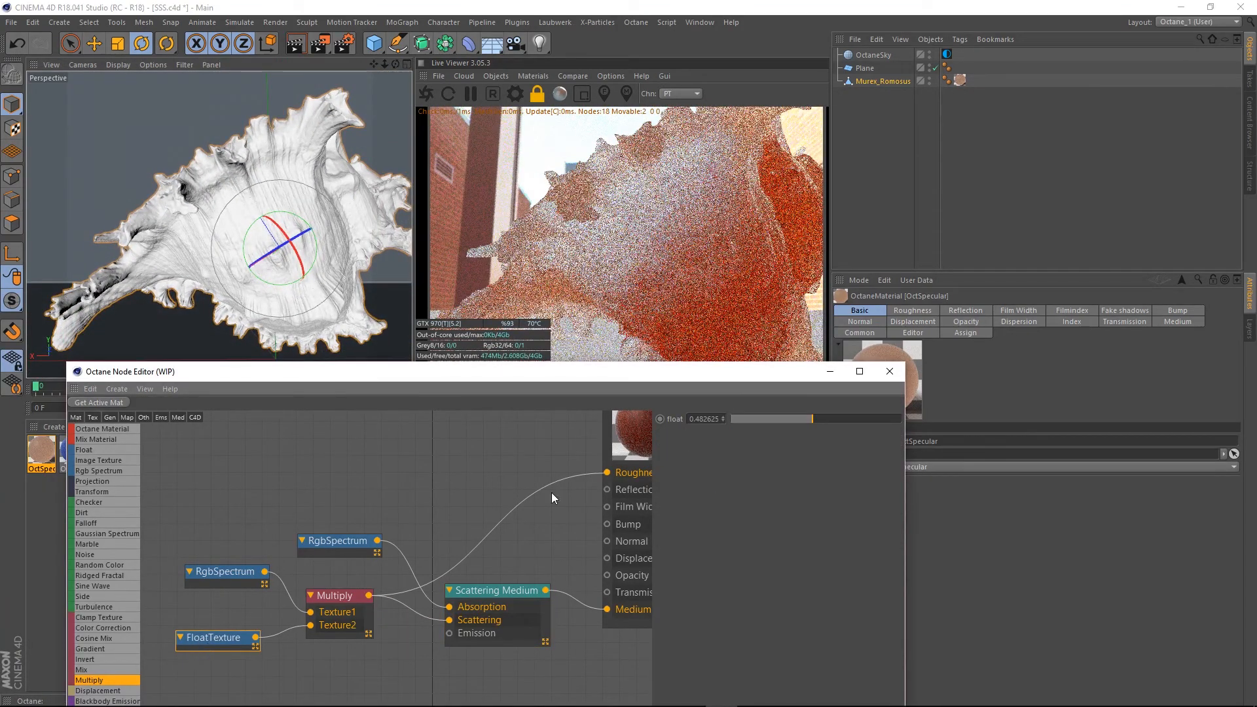
pyautogui.moveTo(815, 418); pyautogui.dragTo(897, 422)
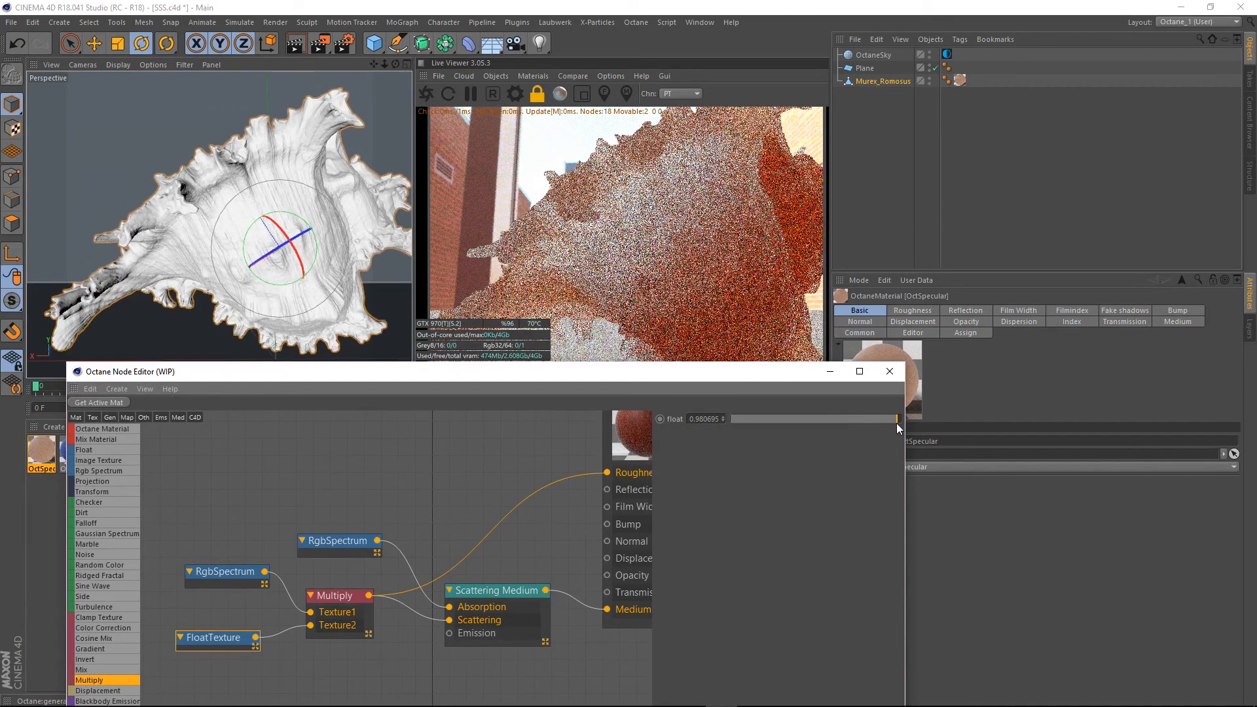
pyautogui.doubleClick(703, 419)
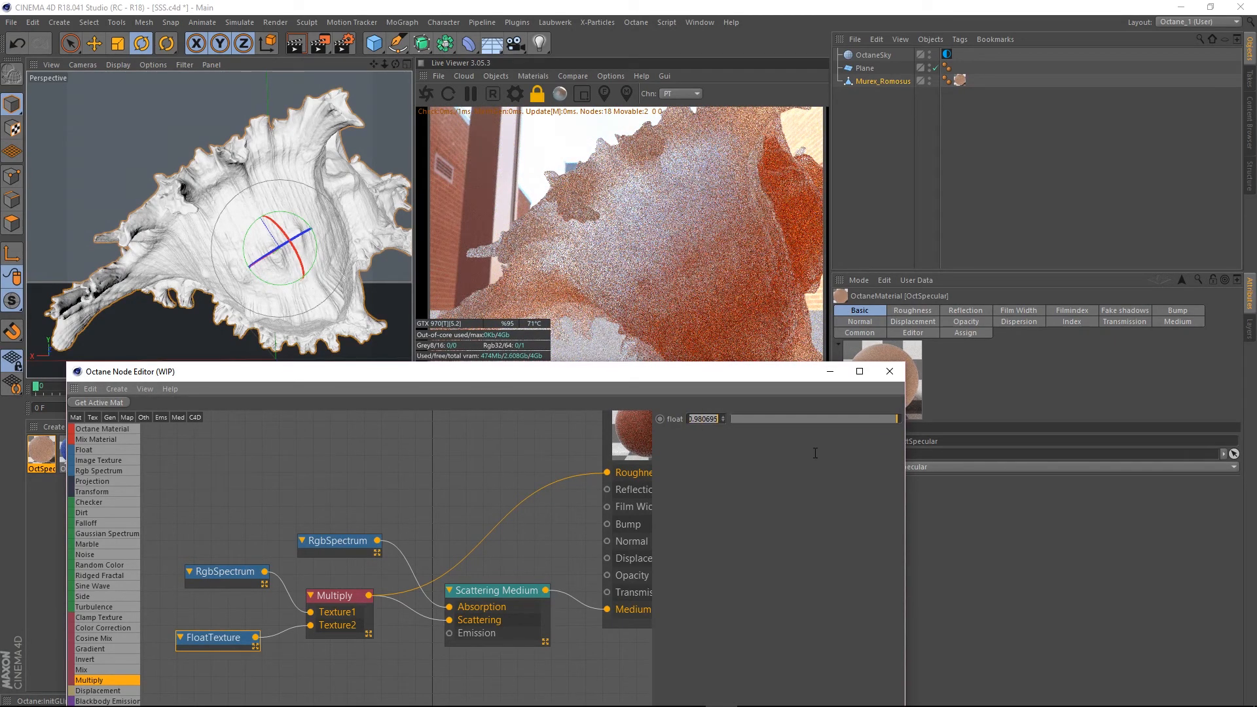
pyautogui.write('3.')
pyautogui.press('Return')
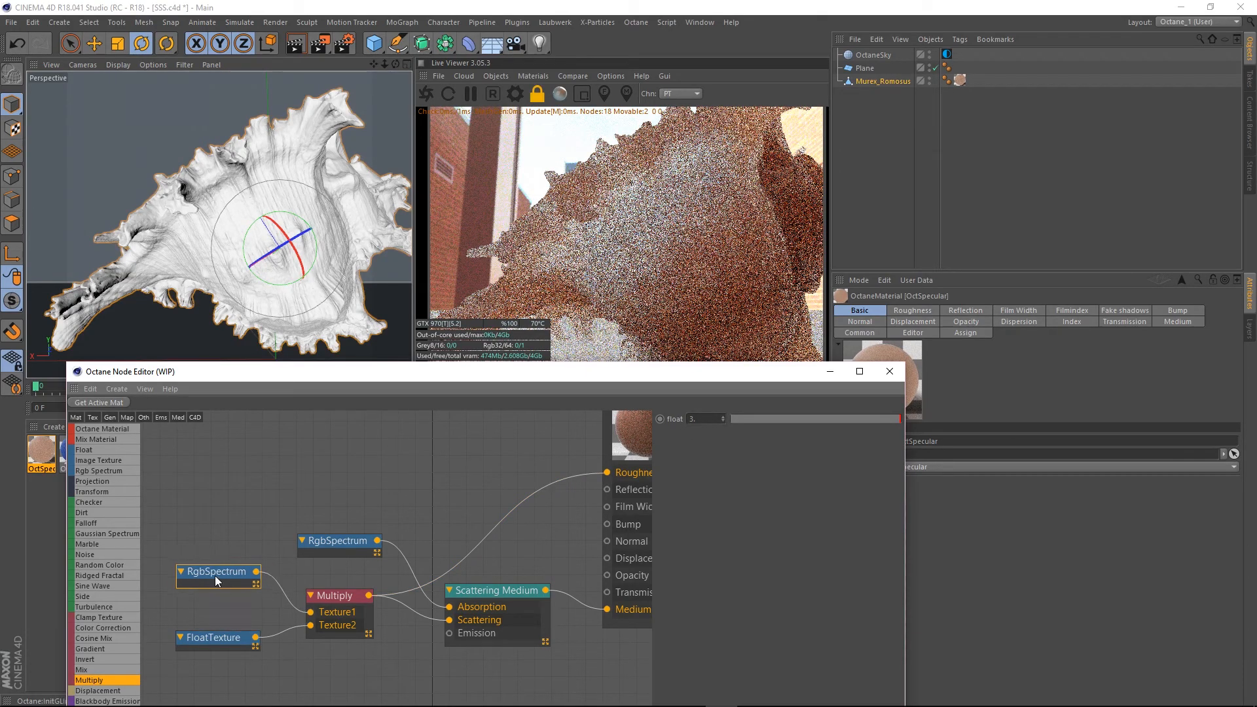
pyautogui.moveTo(216, 581); pyautogui.dragTo(203, 578)
pyautogui.click(713, 425)
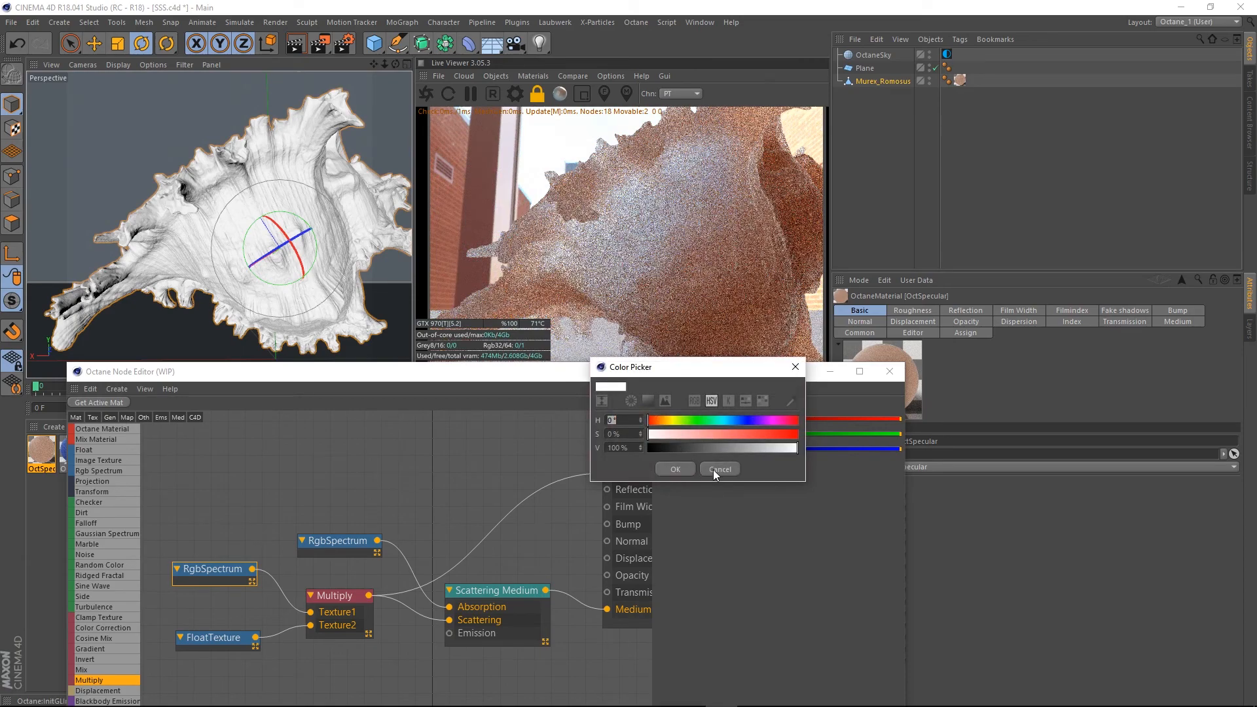
pyautogui.click(719, 469)
# Change the RgbSpectrum feeding Absorption to a saturated blue, with R 0, G about 0.11 and B 1
pyautogui.moveTo(339, 541); pyautogui.dragTo(348, 527)
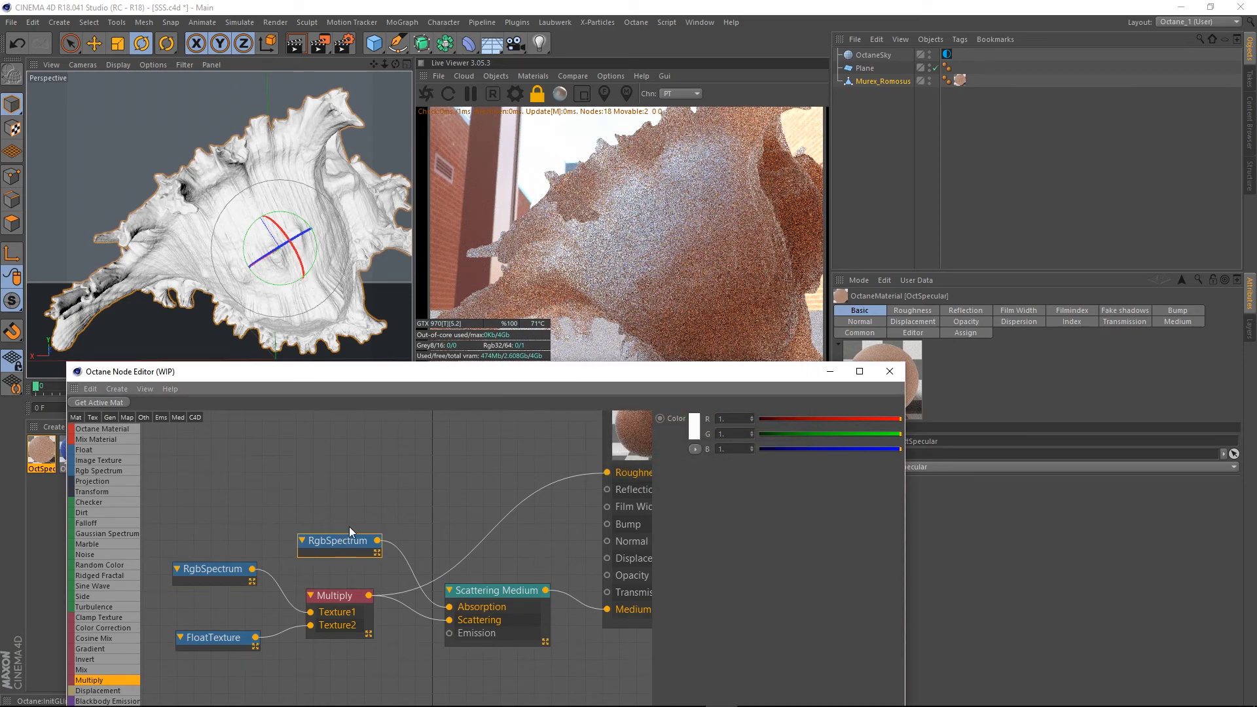
pyautogui.click(697, 423)
pyautogui.click(739, 422)
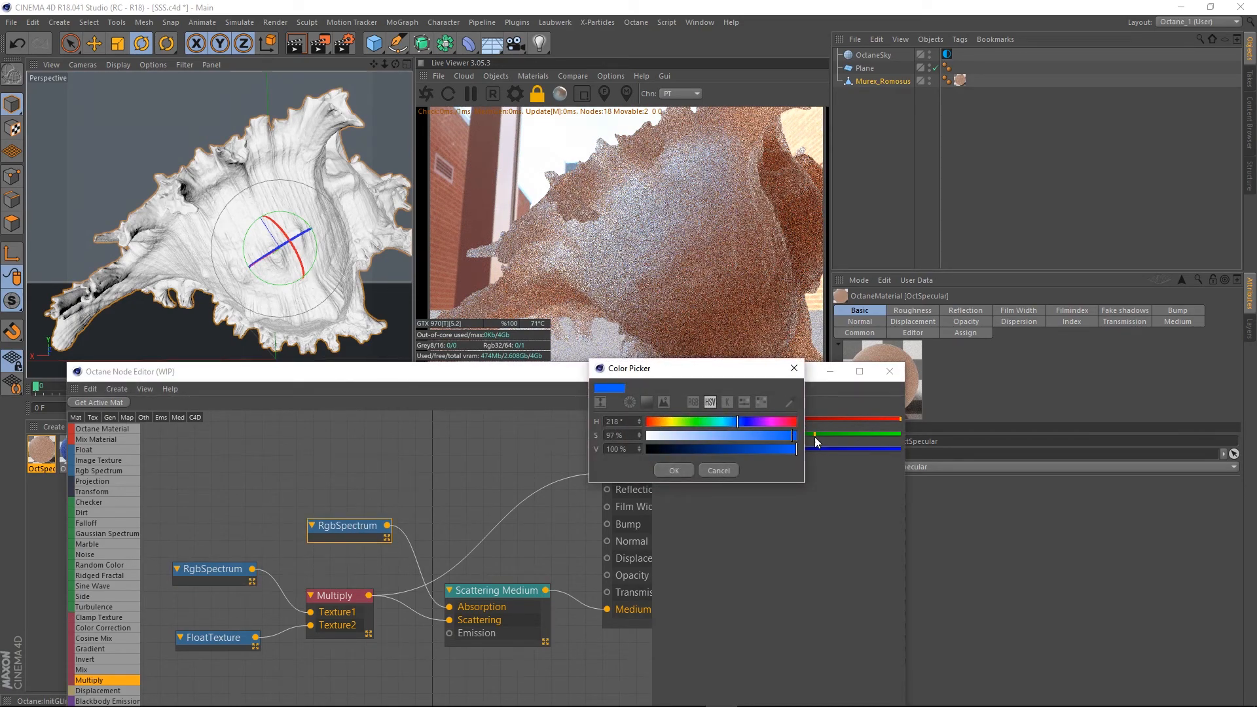
pyautogui.click(675, 471)
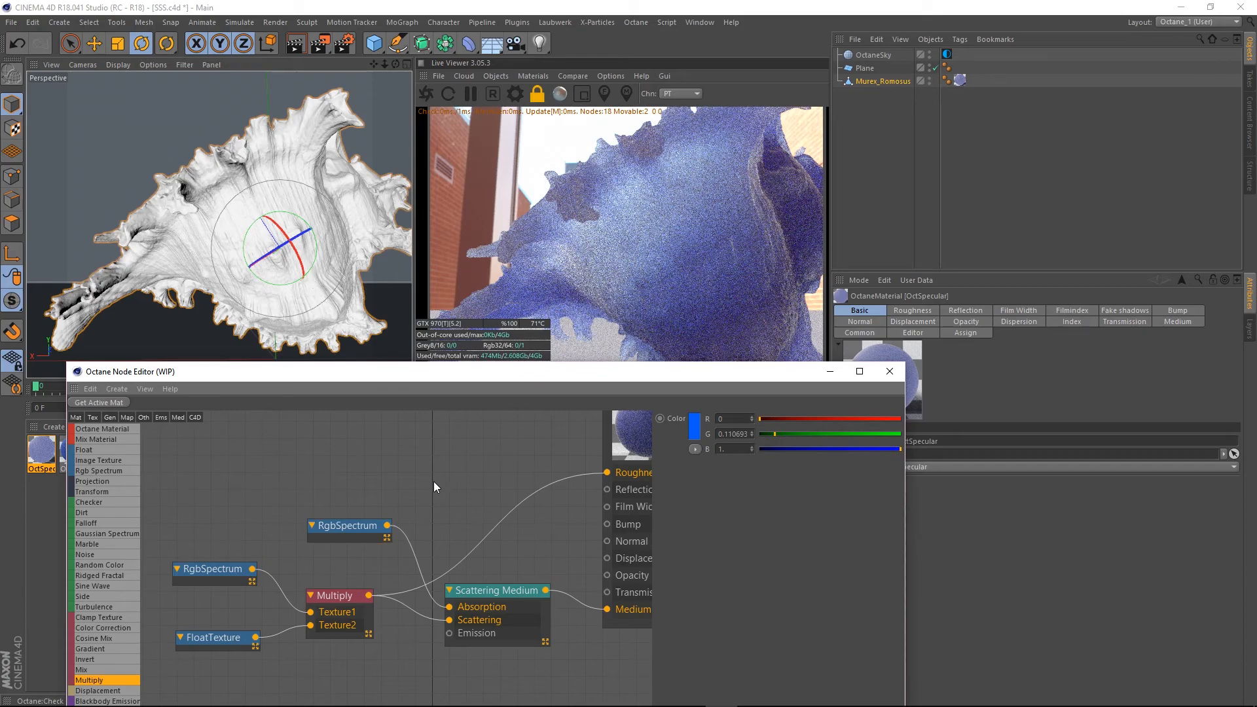
# Shift the Absorption RgbSpectrum node slightly aside and reduce the FloatTexture value to 0
pyautogui.moveTo(344, 525); pyautogui.dragTo(351, 526)
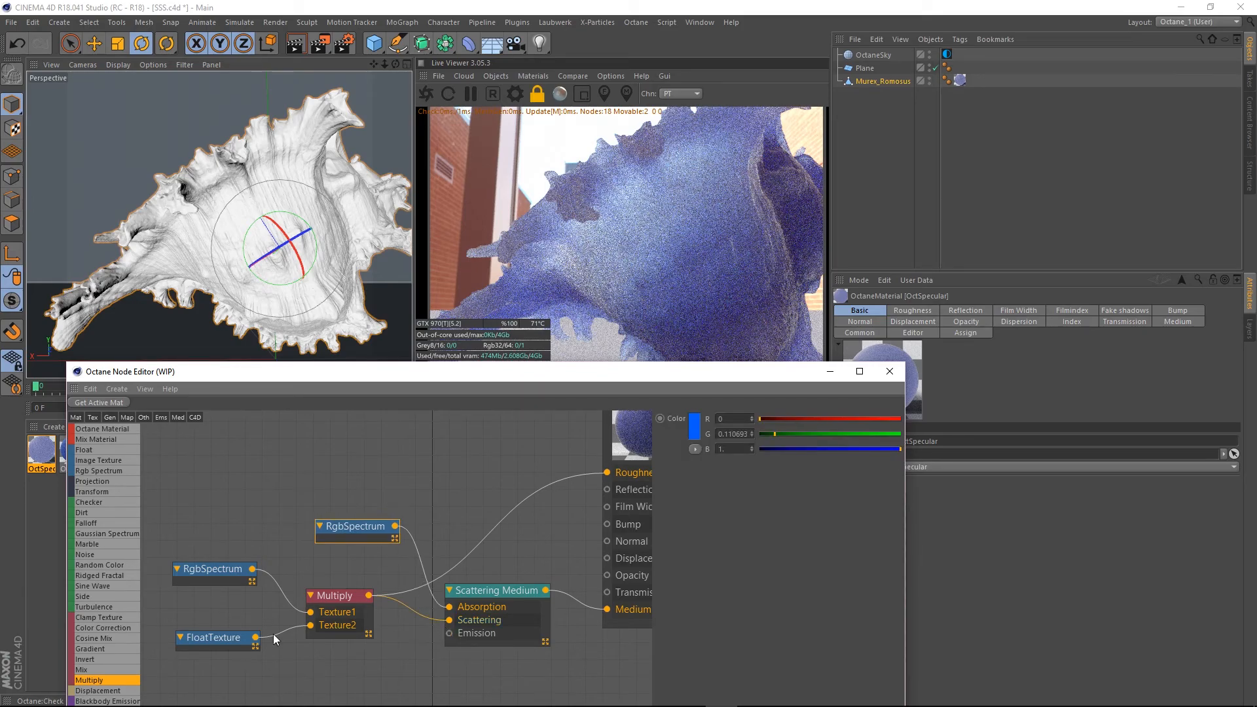
pyautogui.click(194, 641)
pyautogui.moveTo(761, 419); pyautogui.dragTo(720, 429)
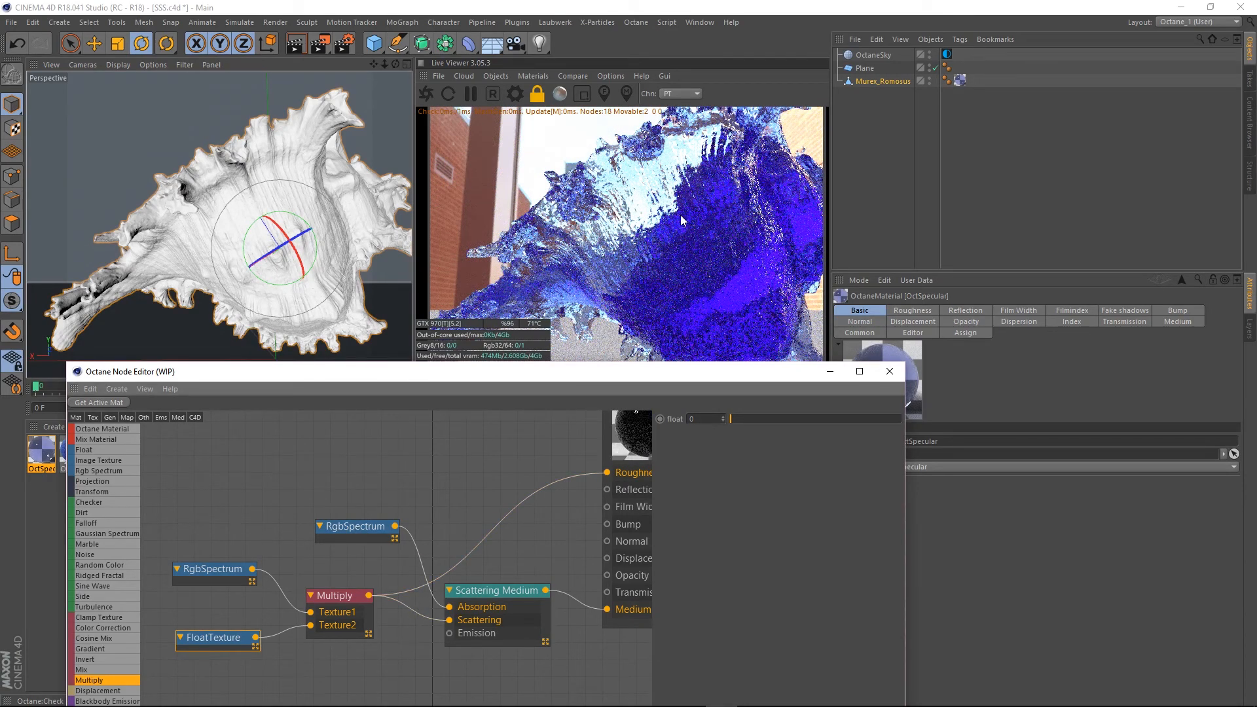
# Reduce the saturation of the Absorption RgbSpectrum to get a lighter blue
pyautogui.click(380, 529)
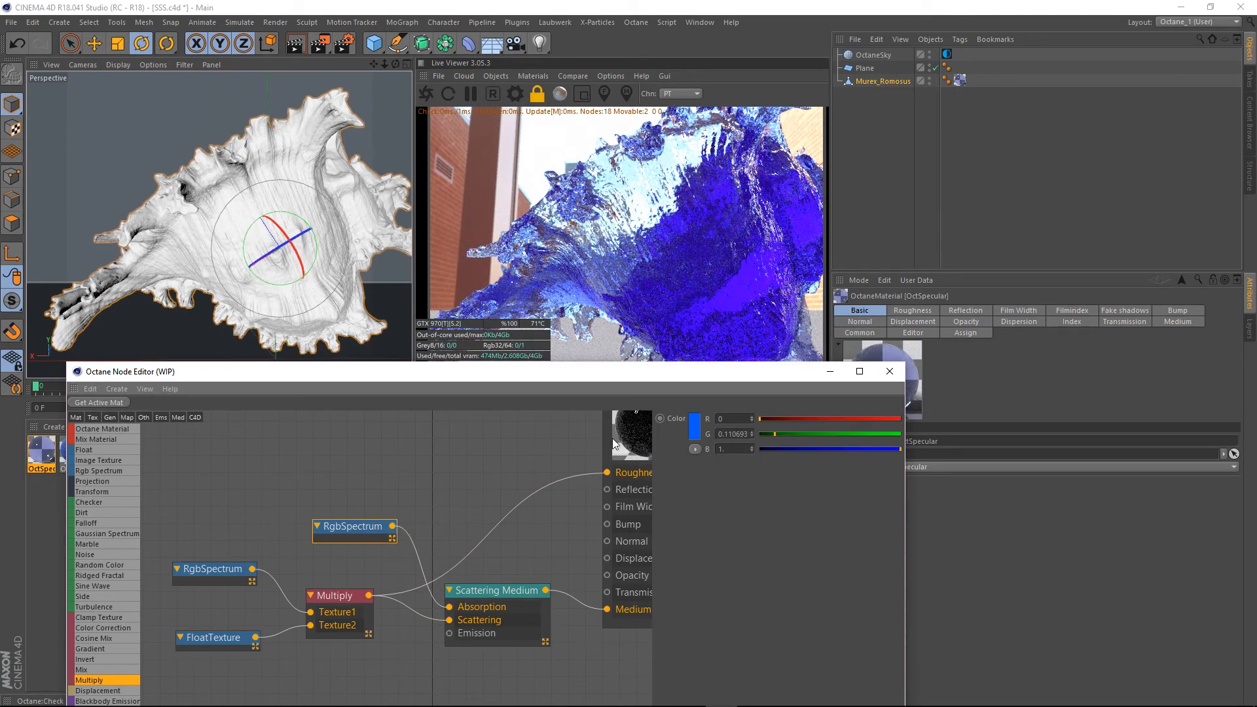
pyautogui.click(696, 427)
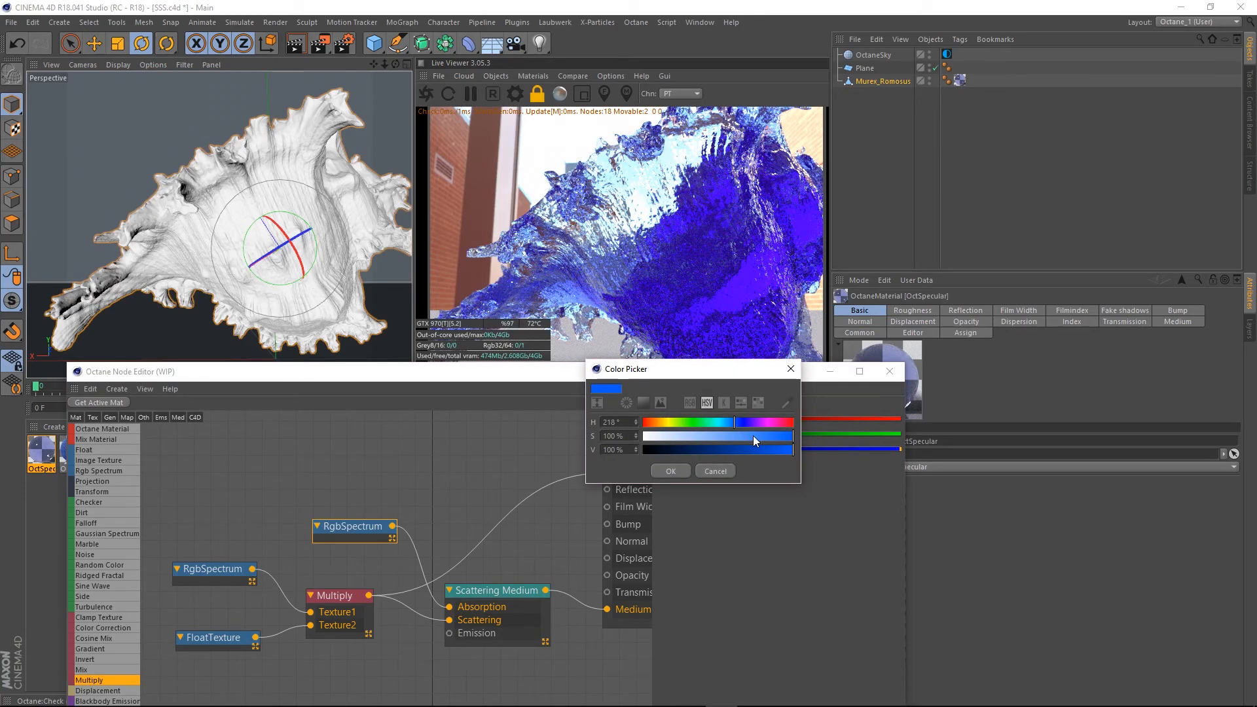
pyautogui.click(753, 439)
pyautogui.click(670, 470)
# Set the Scattering Medium's Density to 180
pyautogui.click(485, 591)
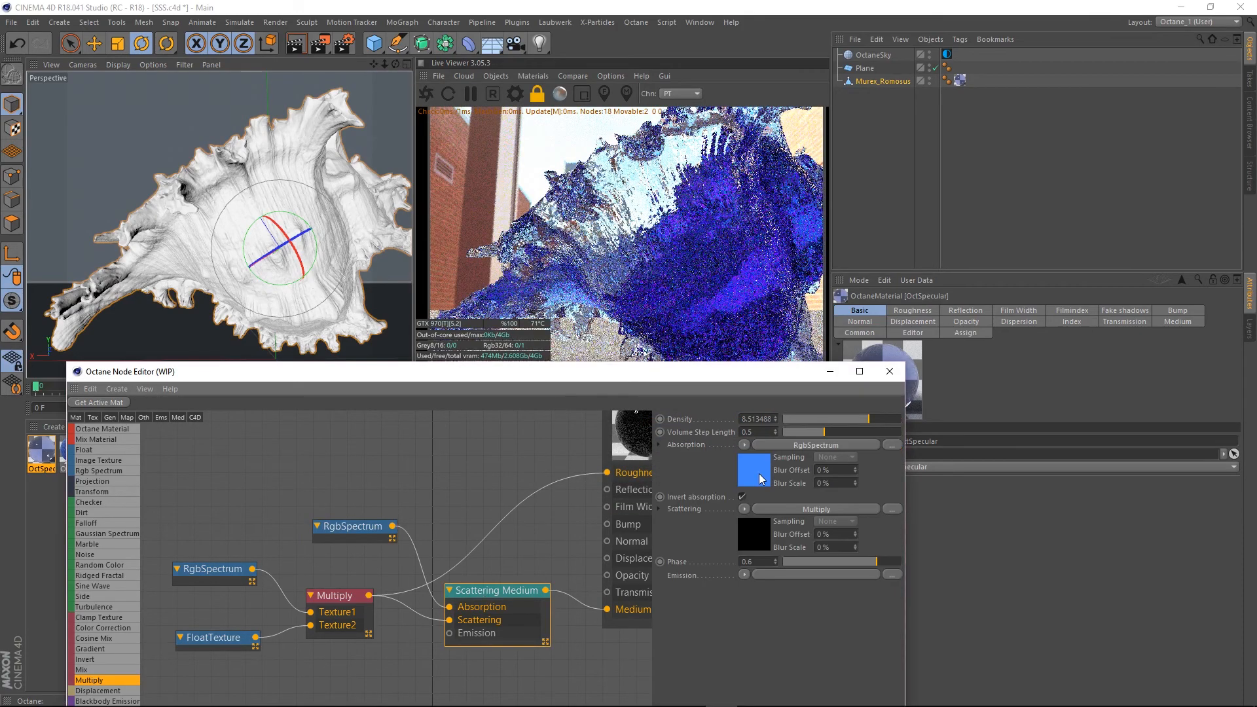
pyautogui.moveTo(873, 419); pyautogui.dragTo(892, 425)
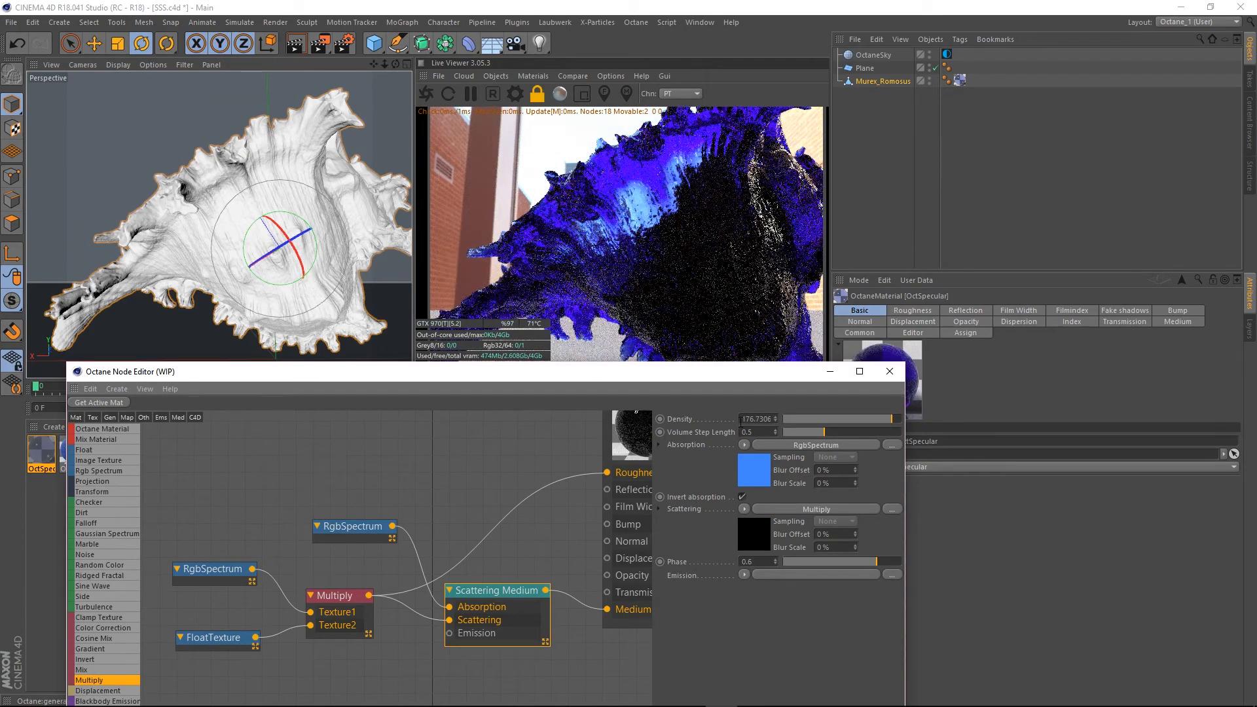
pyautogui.moveTo(741, 422); pyautogui.dragTo(780, 417)
pyautogui.write('180')
pyautogui.press('Return')
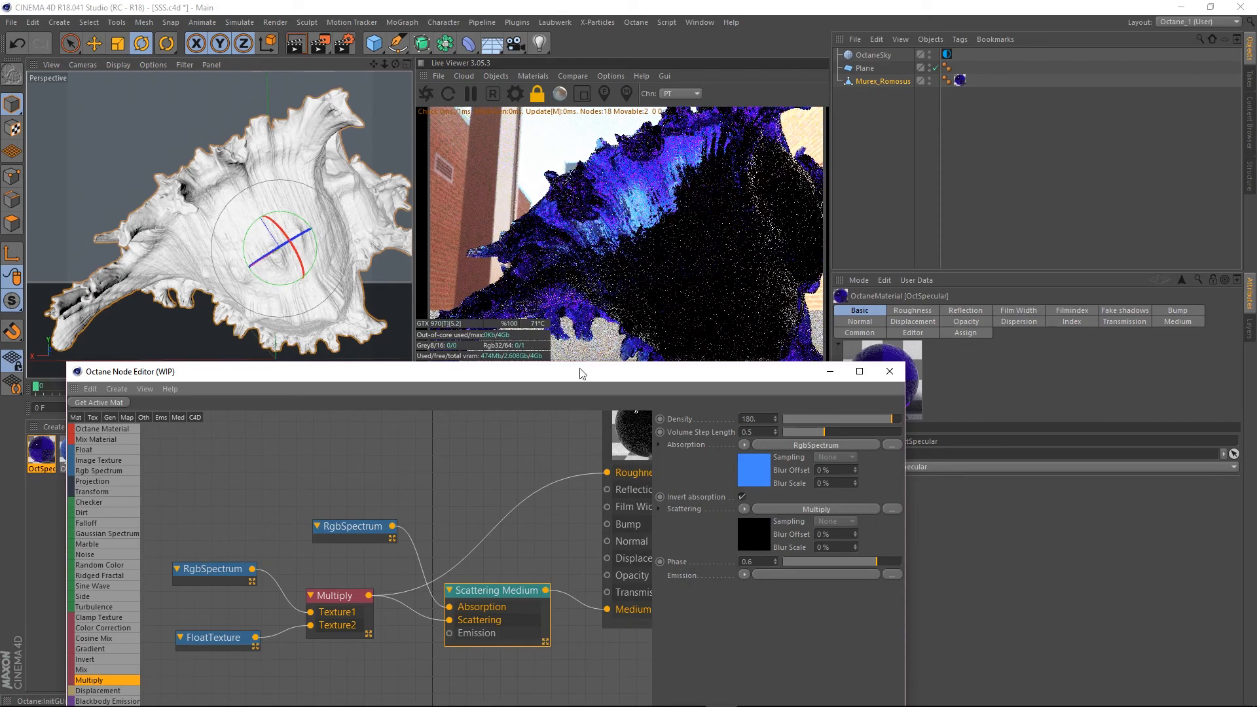
# Set the FloatTexture value to about 0.66 and draw a render region over the middle of the shell
pyautogui.click(195, 645)
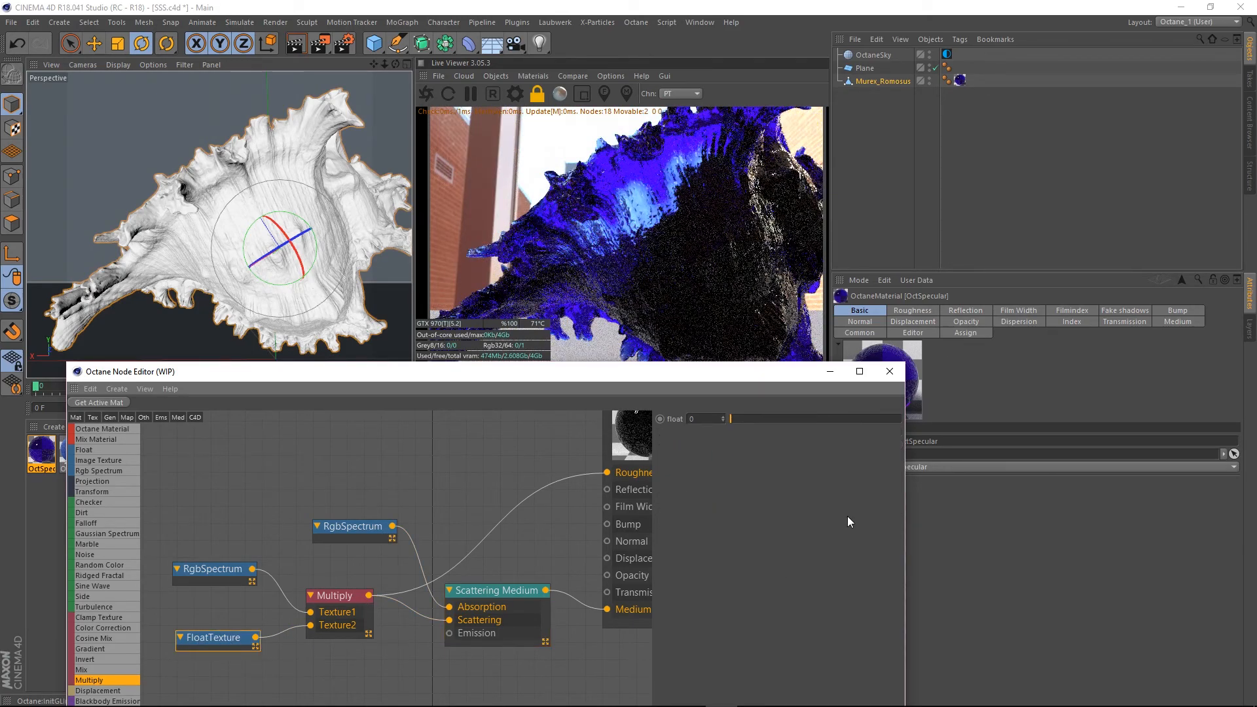
pyautogui.moveTo(740, 419); pyautogui.dragTo(845, 419)
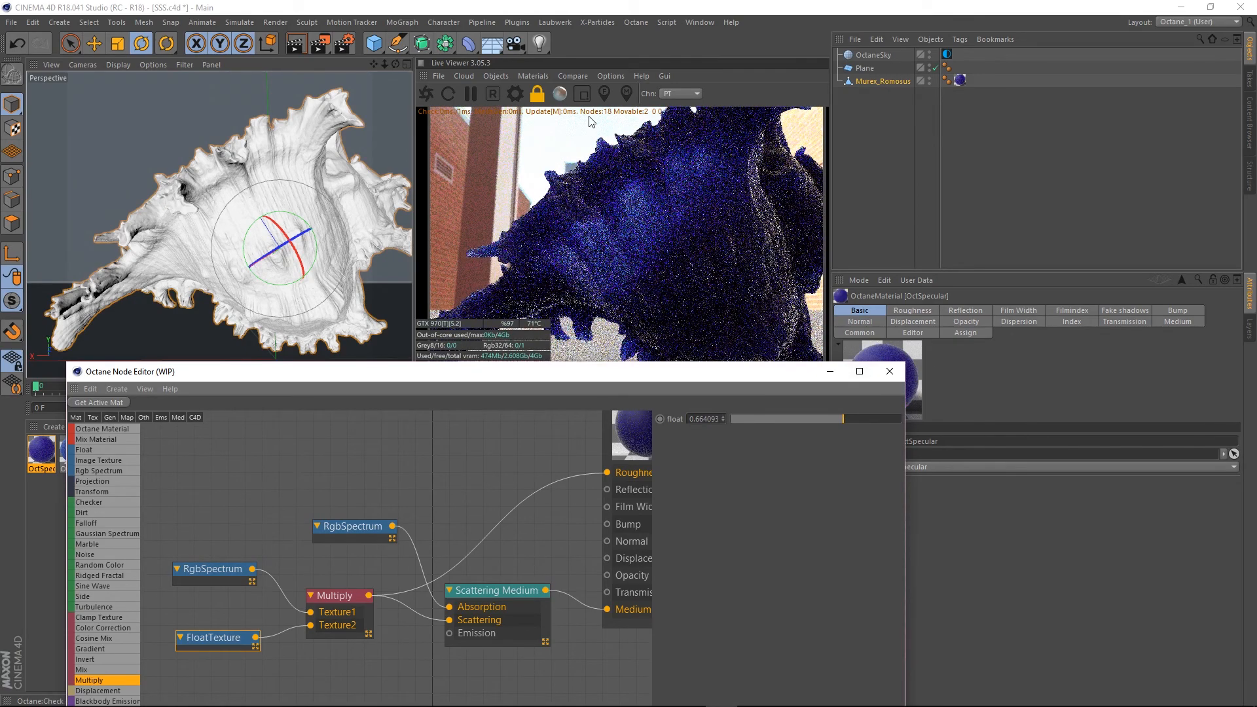
pyautogui.click(582, 94)
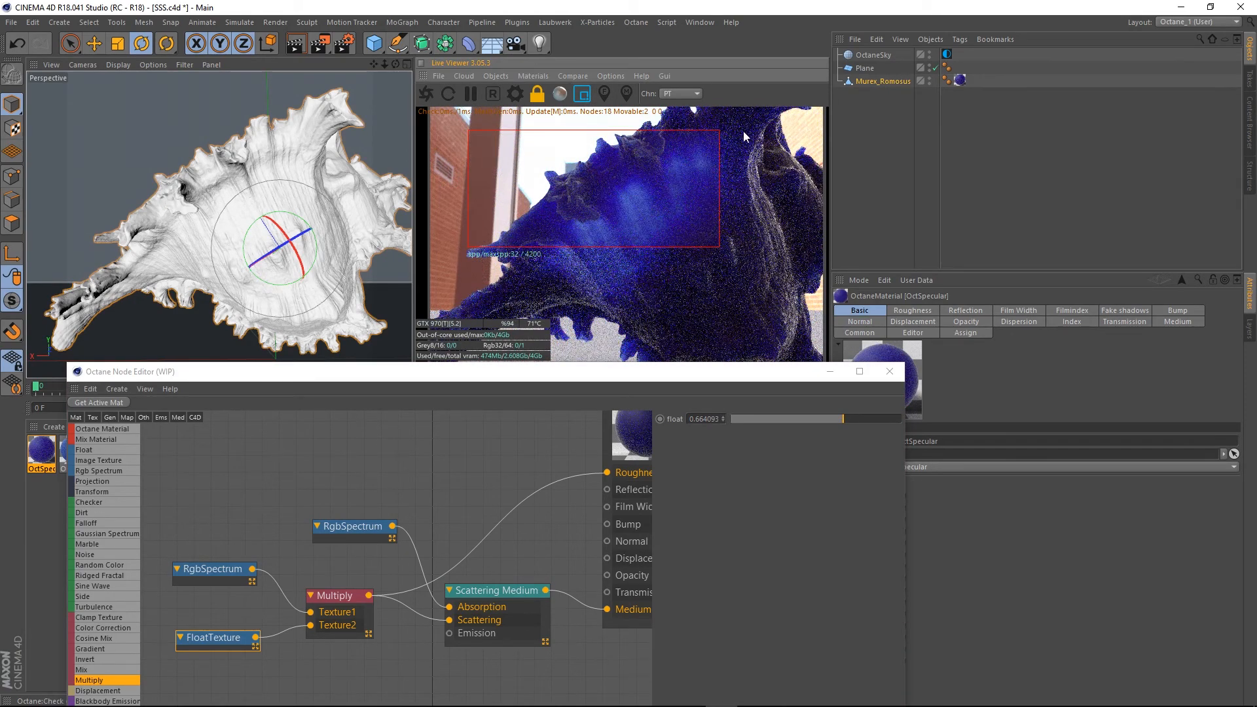
pyautogui.moveTo(761, 137); pyautogui.dragTo(522, 297)
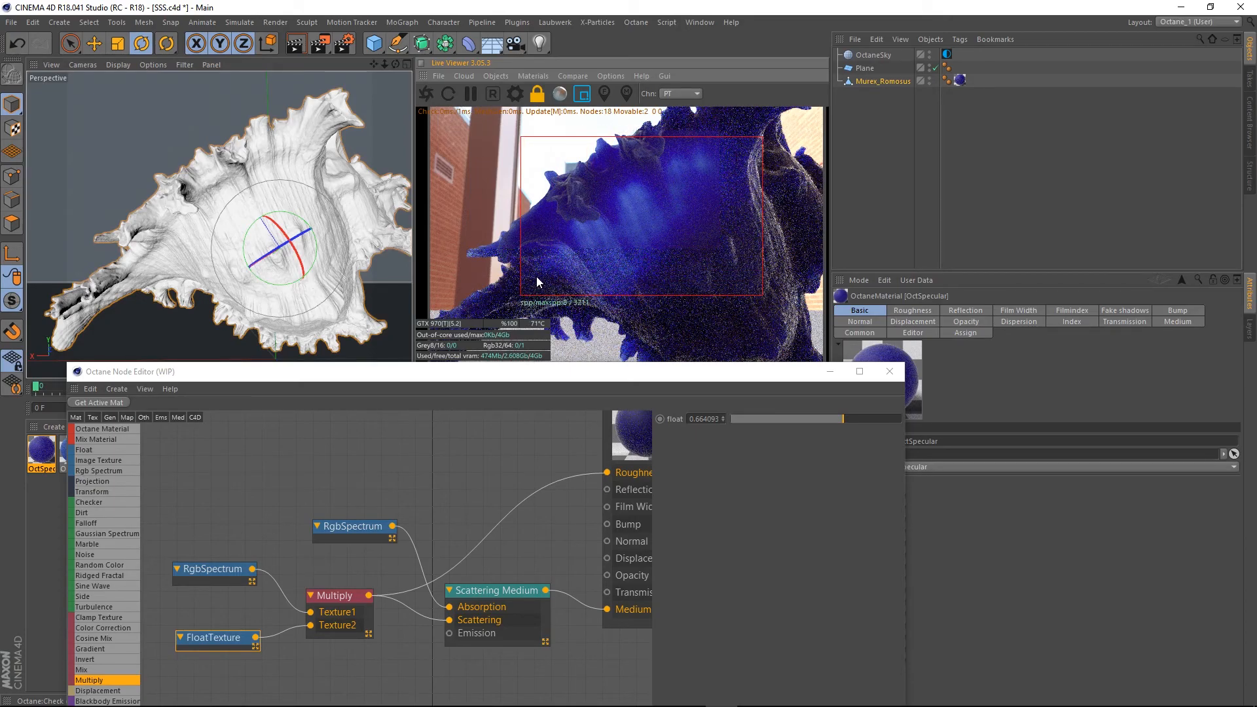
# Close the node editor and switch to the open Skin Test.c4d scene
pyautogui.moveTo(618, 368); pyautogui.dragTo(609, 237)
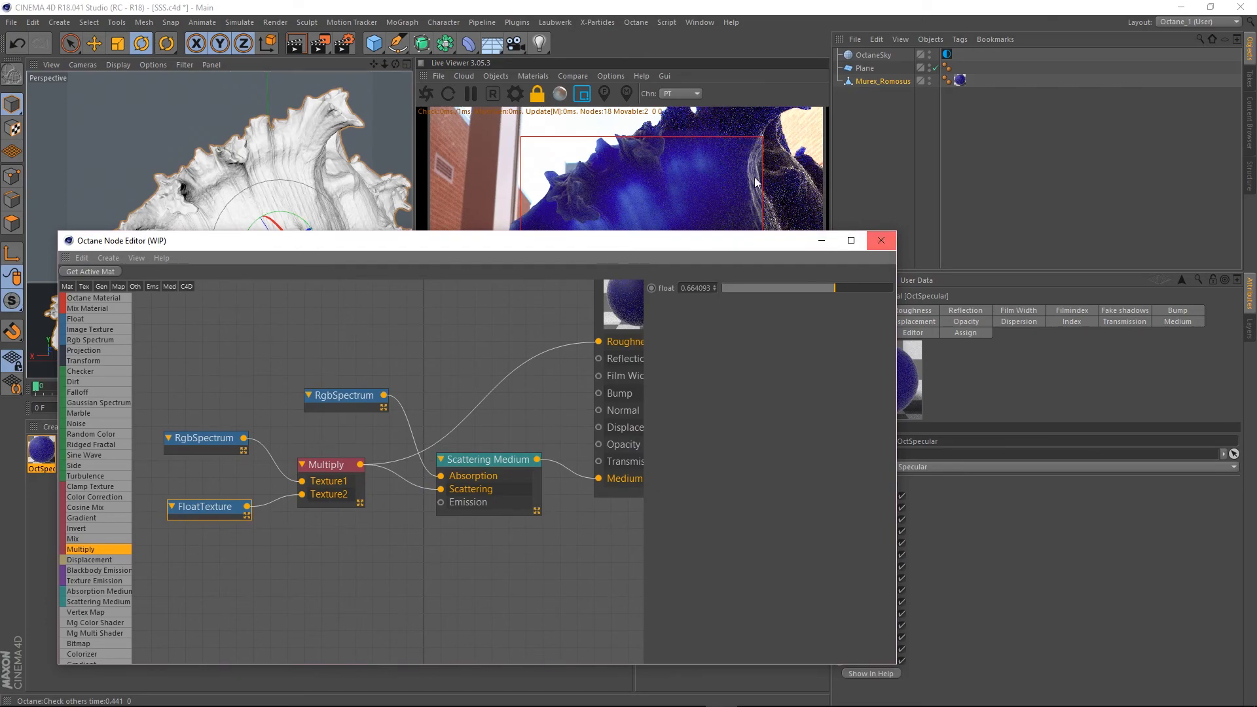
pyautogui.click(881, 241)
pyautogui.click(689, 22)
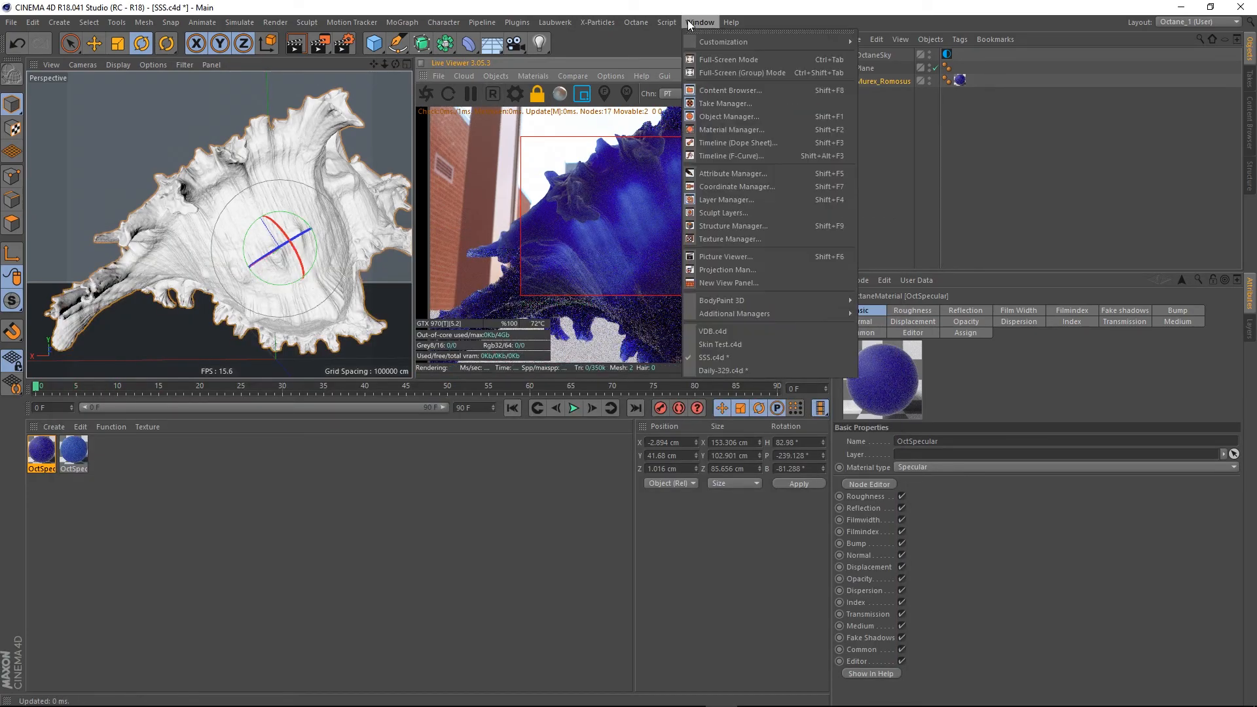
pyautogui.click(713, 344)
# Start the live render of the skin scene in a taller viewer area, with the render region turned off
pyautogui.click(423, 95)
pyautogui.moveTo(706, 380); pyautogui.dragTo(687, 503)
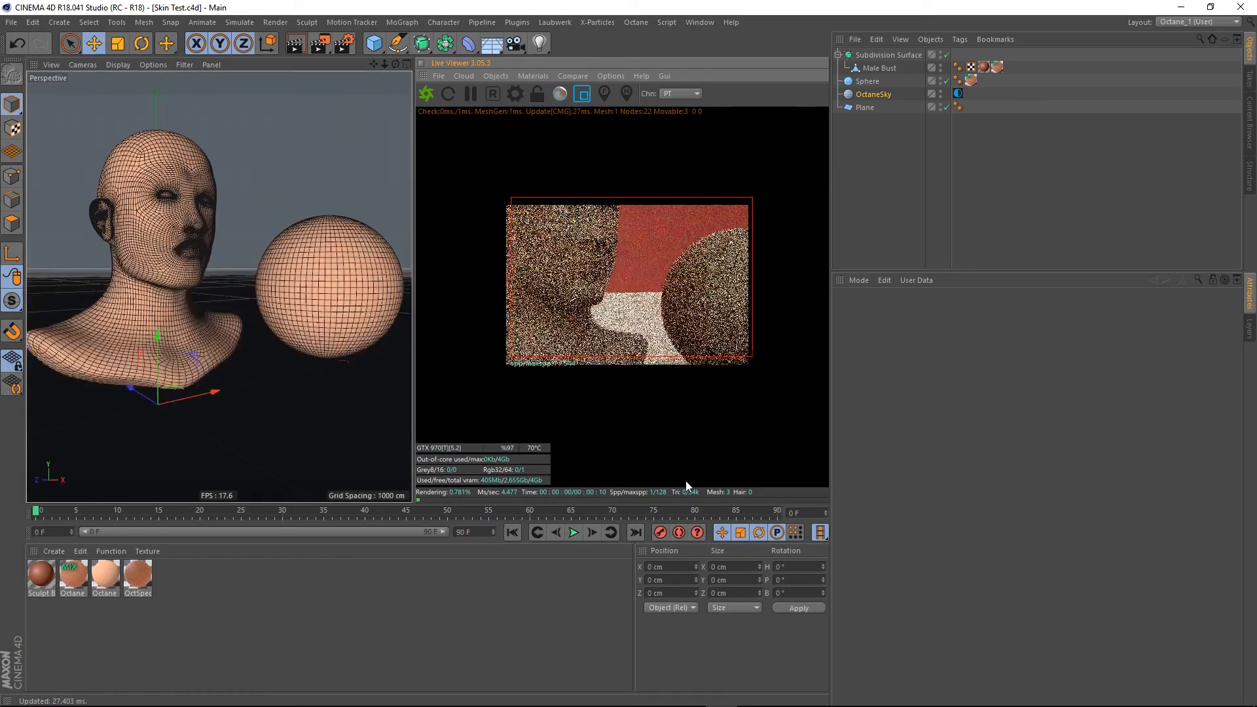
pyautogui.click(582, 94)
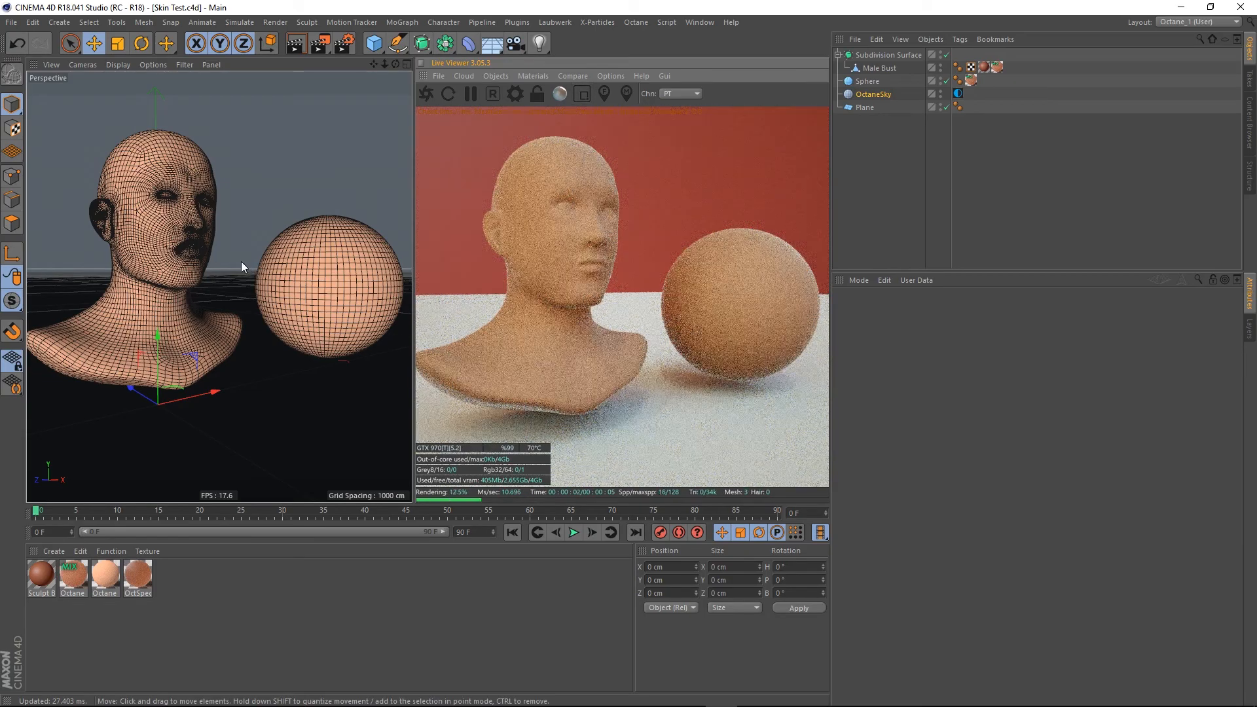
# Examine the skin shading on the sphere up close in the live render
pyautogui.keyDown('alt'); pyautogui.moveTo(338, 272); pyautogui.dragTo(374, 285, button='right'); pyautogui.keyUp('alt')
pyautogui.keyDown('alt'); pyautogui.moveTo(323, 289); pyautogui.dragTo(254, 269, button='middle'); pyautogui.keyUp('alt')
pyautogui.keyDown('alt'); pyautogui.moveTo(254, 269); pyautogui.dragTo(275, 271, button='right'); pyautogui.keyUp('alt')
pyautogui.keyDown('alt'); pyautogui.moveTo(259, 262); pyautogui.dragTo(301, 259); pyautogui.keyUp('alt')
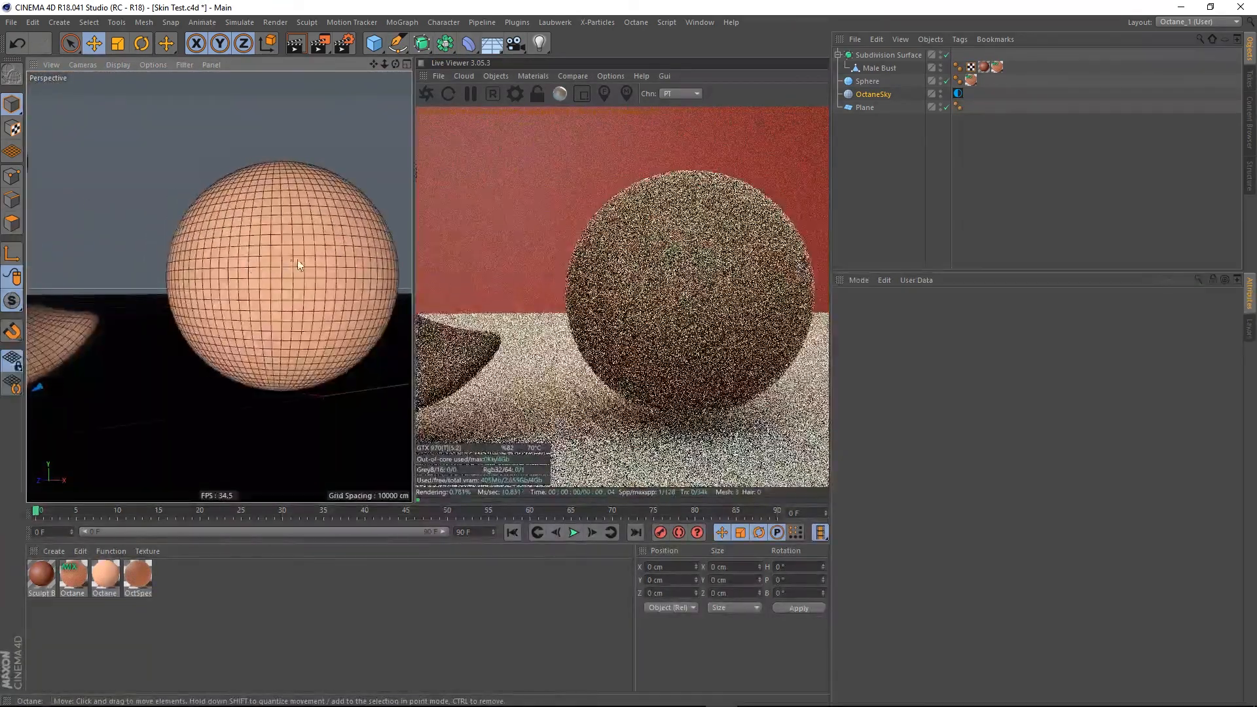
pyautogui.keyDown('alt'); pyautogui.moveTo(301, 259); pyautogui.dragTo(214, 292, button='middle'); pyautogui.keyUp('alt')
pyautogui.keyDown('alt'); pyautogui.moveTo(217, 290); pyautogui.dragTo(237, 296, button='right'); pyautogui.keyUp('alt')
pyautogui.keyDown('alt'); pyautogui.moveTo(238, 295); pyautogui.dragTo(241, 278, button='middle'); pyautogui.keyUp('alt')
pyautogui.keyDown('alt'); pyautogui.moveTo(241, 277); pyautogui.dragTo(247, 277, button='right'); pyautogui.keyUp('alt')
pyautogui.keyDown('alt'); pyautogui.moveTo(247, 278); pyautogui.dragTo(258, 282, button='middle'); pyautogui.keyUp('alt')
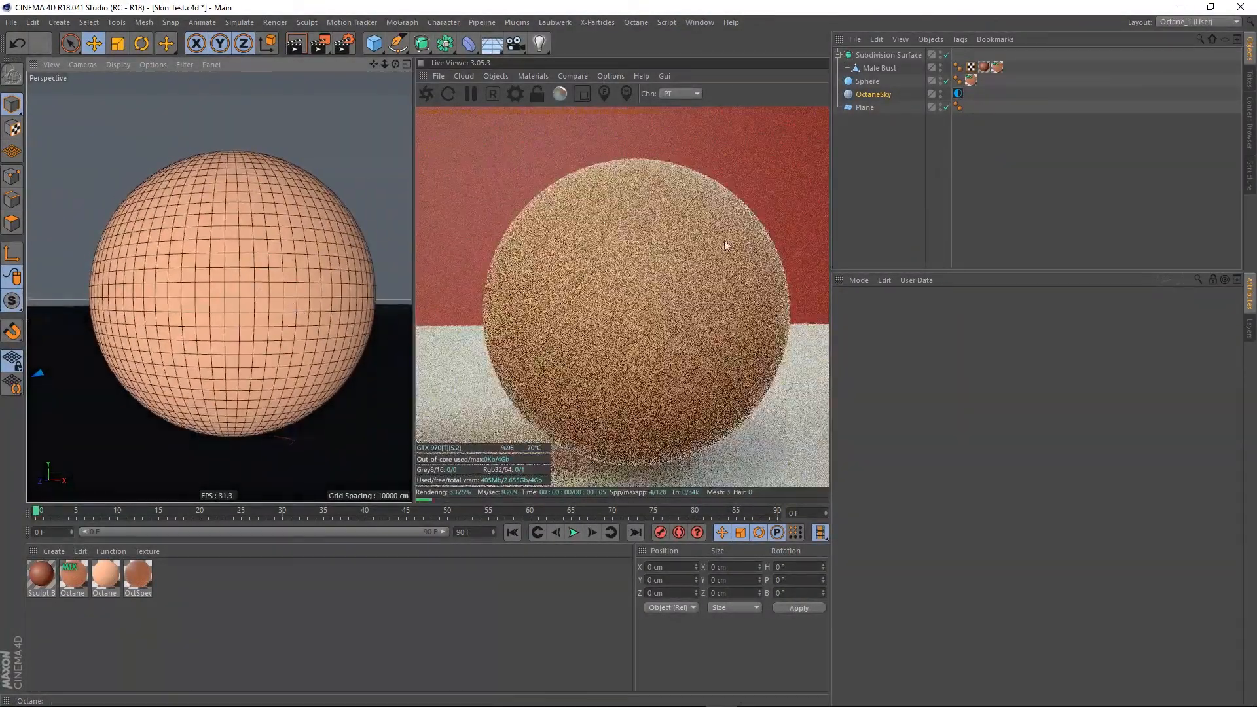
# Refine the sphere's upper part with a temporary render region, and view the whole sphere with the region off
pyautogui.click(582, 94)
pyautogui.moveTo(528, 144); pyautogui.dragTo(756, 241)
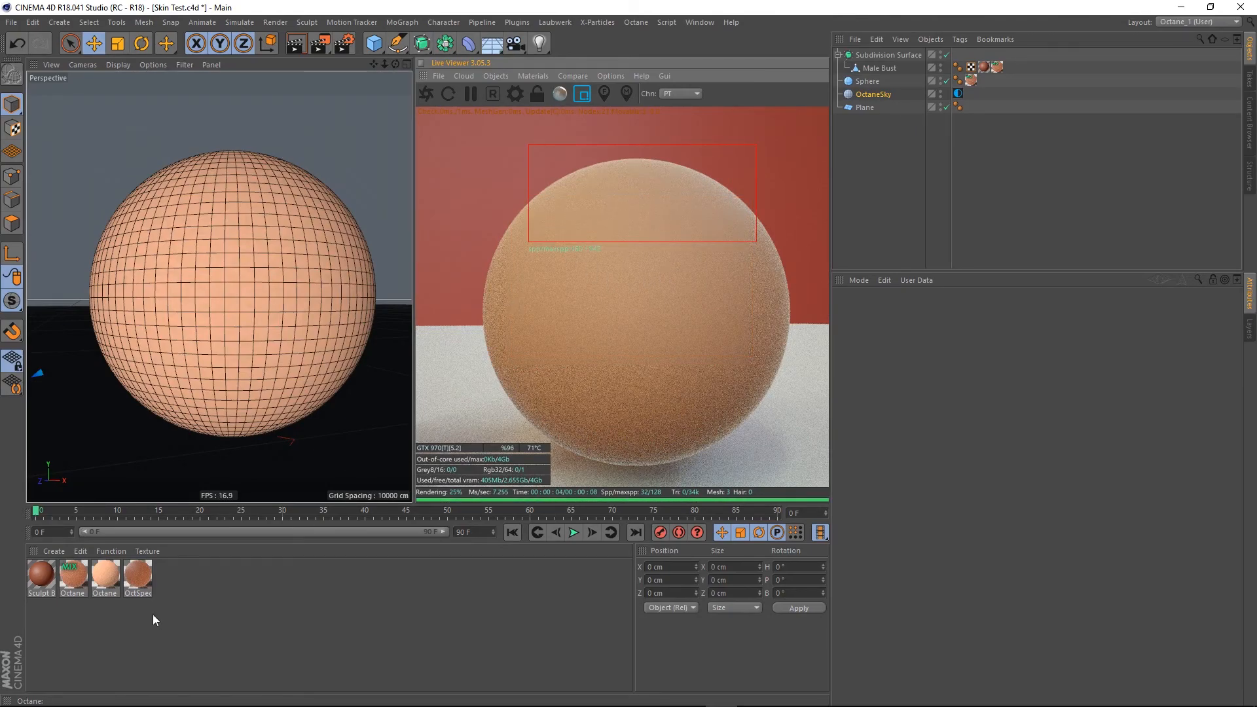
pyautogui.click(580, 97)
pyautogui.keyDown('alt'); pyautogui.moveTo(294, 270); pyautogui.dragTo(274, 271, button='right'); pyautogui.keyUp('alt')
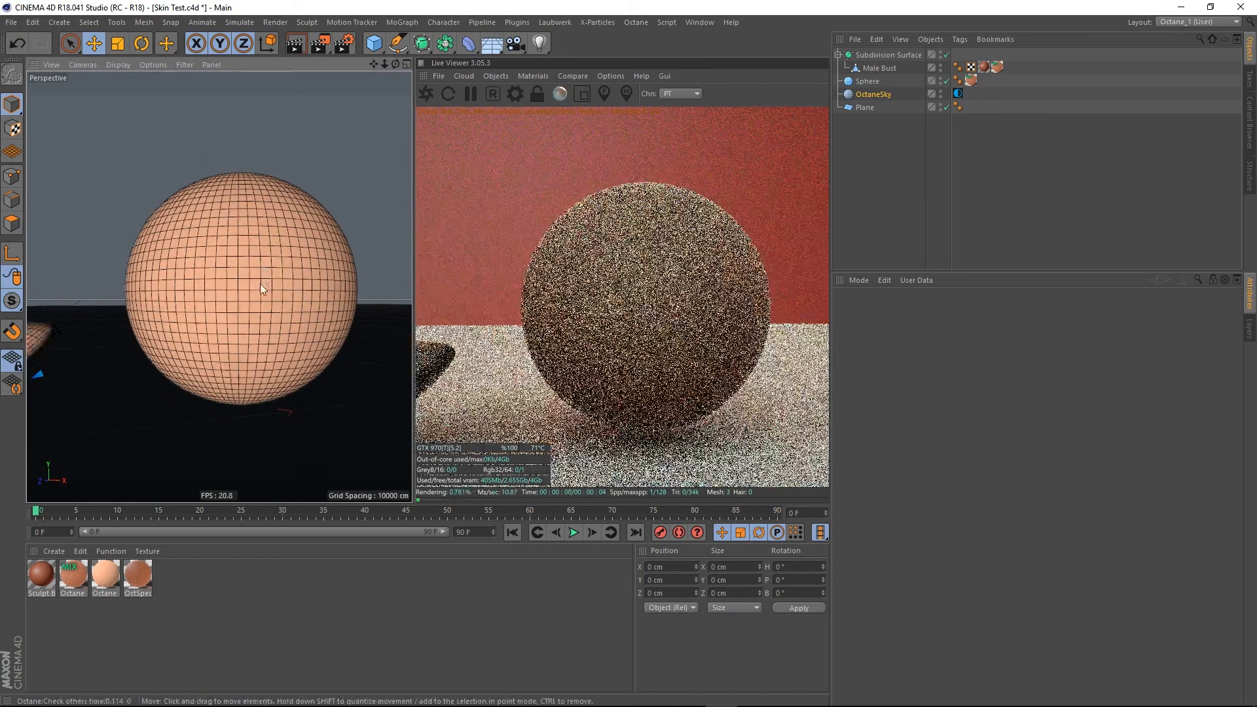
pyautogui.keyDown('alt'); pyautogui.moveTo(267, 284); pyautogui.dragTo(293, 278, button='middle'); pyautogui.keyUp('alt')
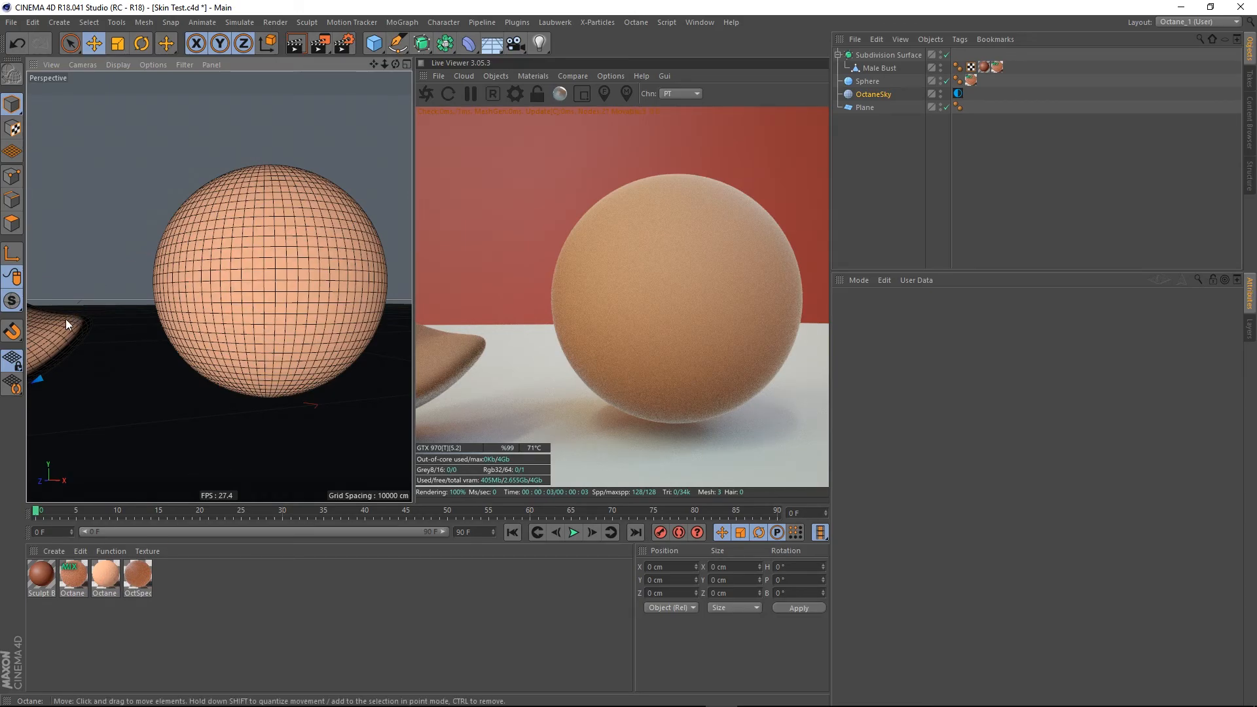
# Frame the male bust beside the sphere and open the Octane Mix Material in the node editor
pyautogui.keyDown('alt'); pyautogui.moveTo(68, 319); pyautogui.dragTo(273, 355, button='middle'); pyautogui.keyUp('alt')
pyautogui.keyDown('alt'); pyautogui.moveTo(162, 213); pyautogui.dragTo(282, 406); pyautogui.keyUp('alt')
pyautogui.doubleClick(74, 572)
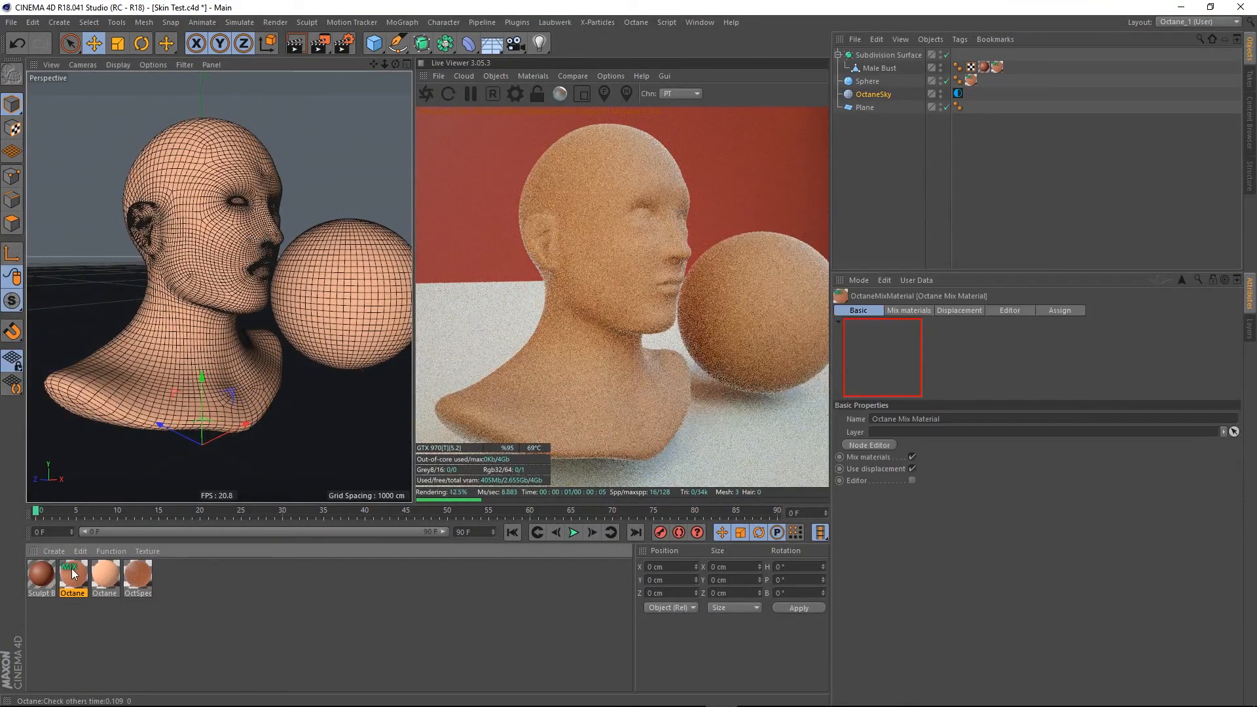
pyautogui.click(243, 228)
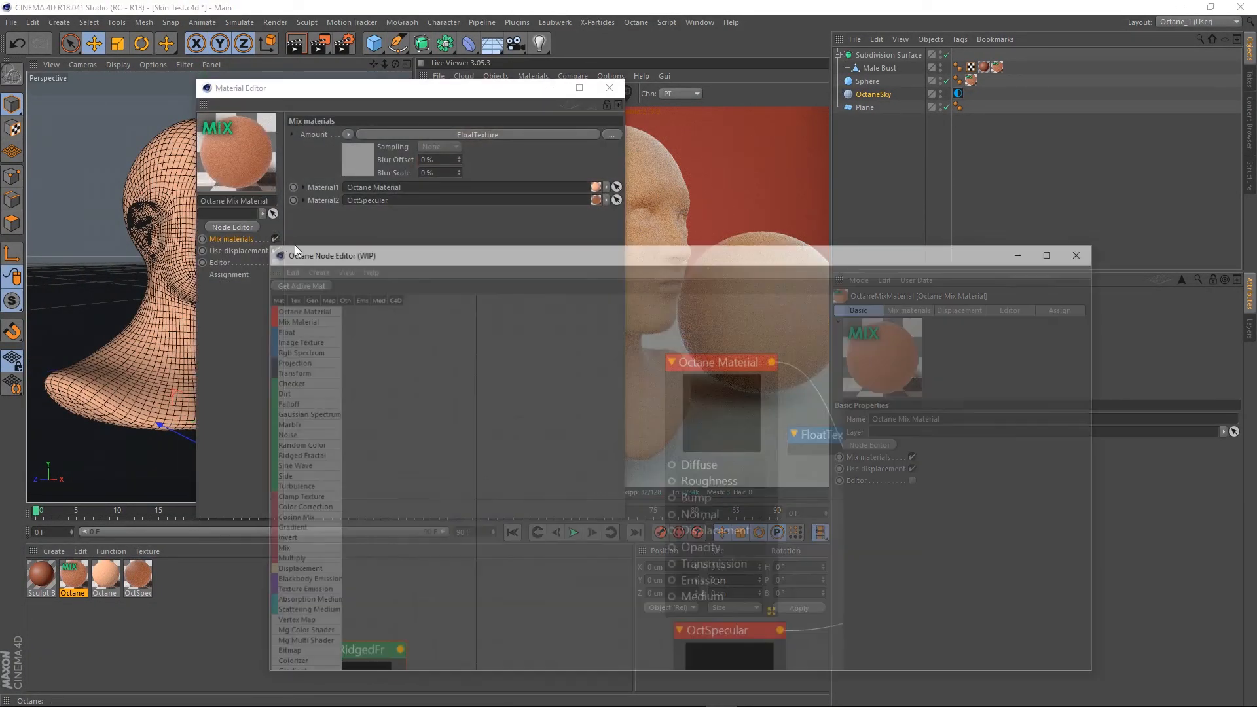
# Maximize the node editor, check the colours of the RgbSpectrum nodes and move the unconnected one closer to the Multiply node
pyautogui.doubleClick(589, 250)
pyautogui.moveTo(668, 481); pyautogui.dragTo(783, 357, button='middle')
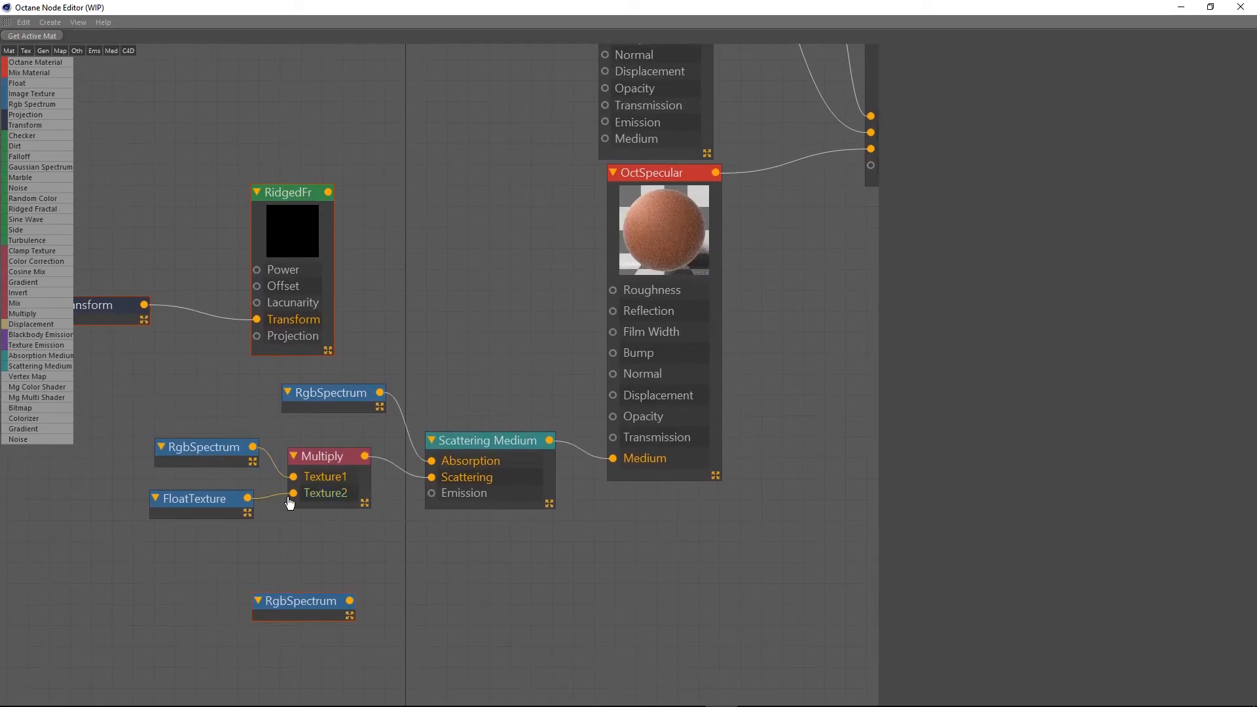
pyautogui.click(213, 454)
pyautogui.click(347, 391)
pyautogui.moveTo(347, 391); pyautogui.dragTo(336, 388)
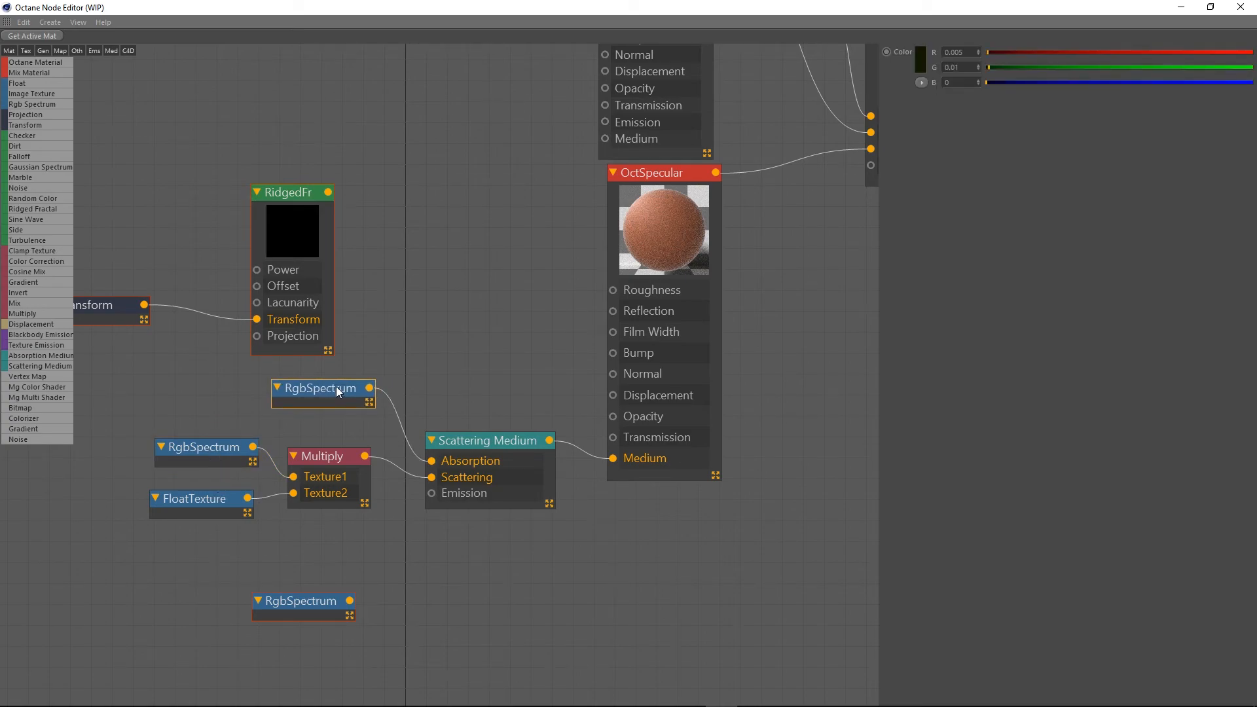
pyautogui.moveTo(323, 611); pyautogui.dragTo(320, 545)
# Connect the Ridged Fractal node's output to the Bump input of the OctSpecular material
pyautogui.moveTo(445, 226); pyautogui.dragTo(421, 423, button='middle')
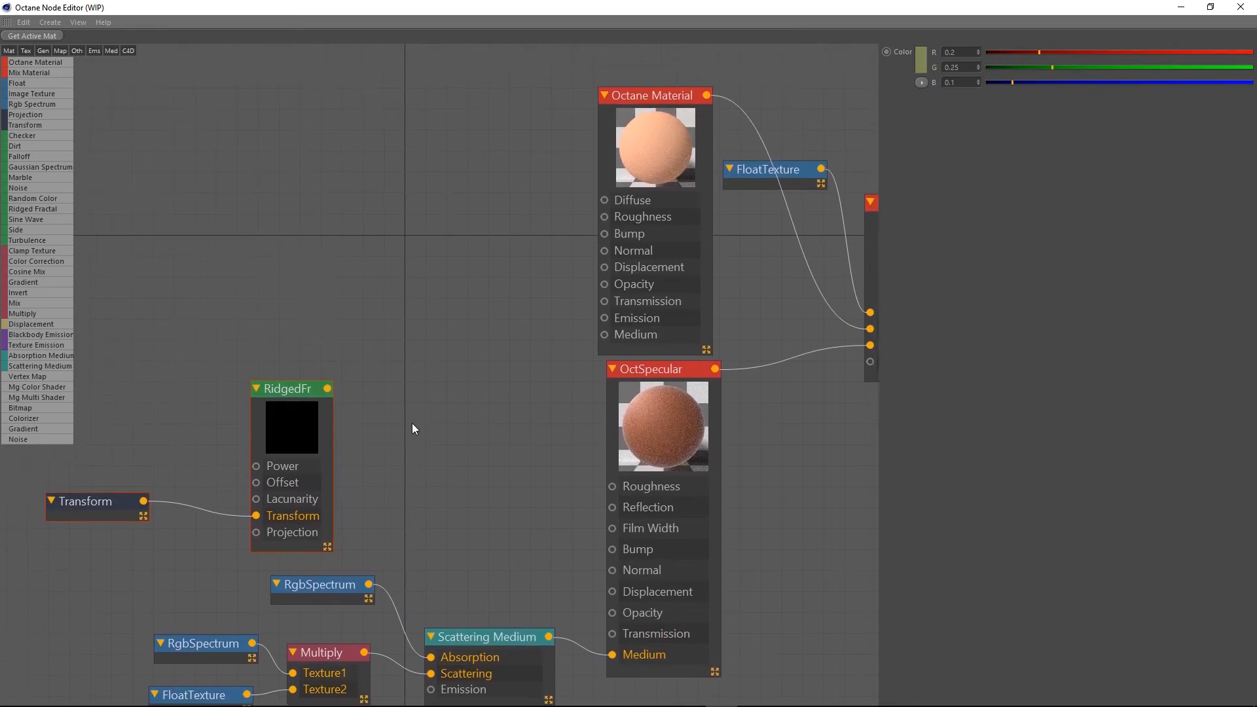
pyautogui.scroll(-3, 377, 425)
pyautogui.moveTo(331, 426); pyautogui.dragTo(468, 347, button='middle')
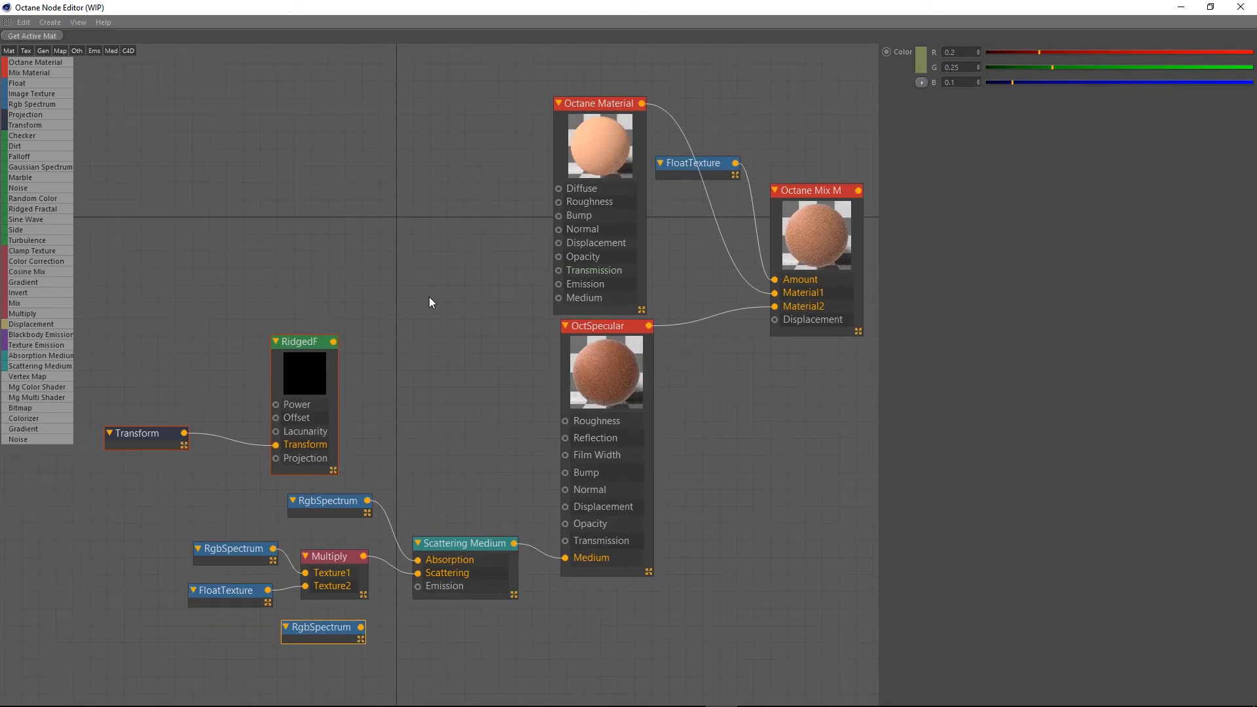
pyautogui.moveTo(334, 342); pyautogui.dragTo(565, 474)
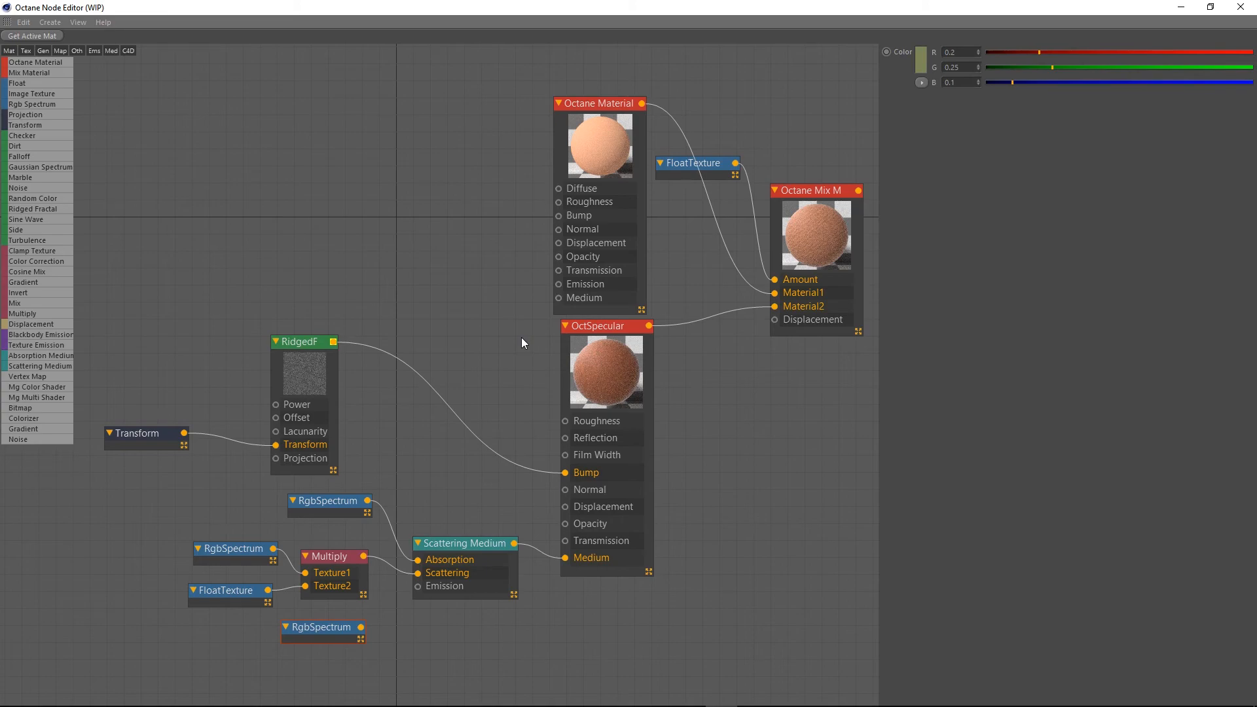
# Move the mix amount's FloatTexture node above the Octane Material node and close the Material Editor
pyautogui.moveTo(700, 164); pyautogui.dragTo(646, 64)
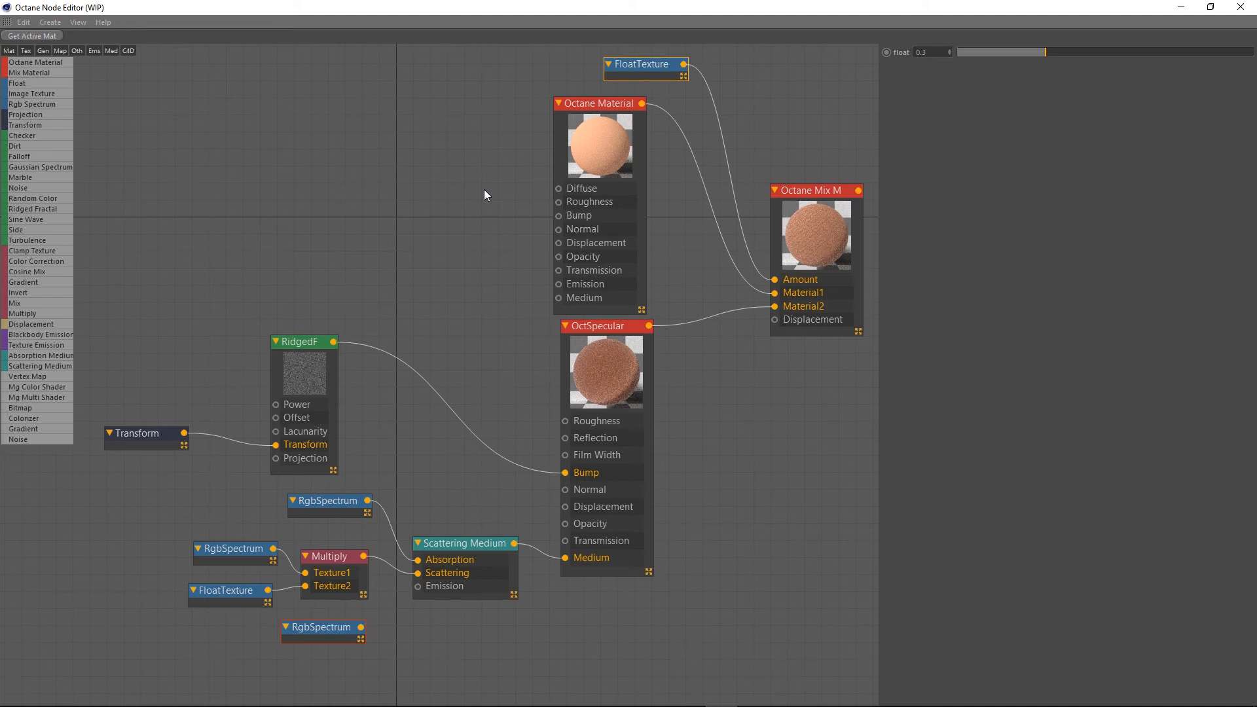
pyautogui.doubleClick(631, 8)
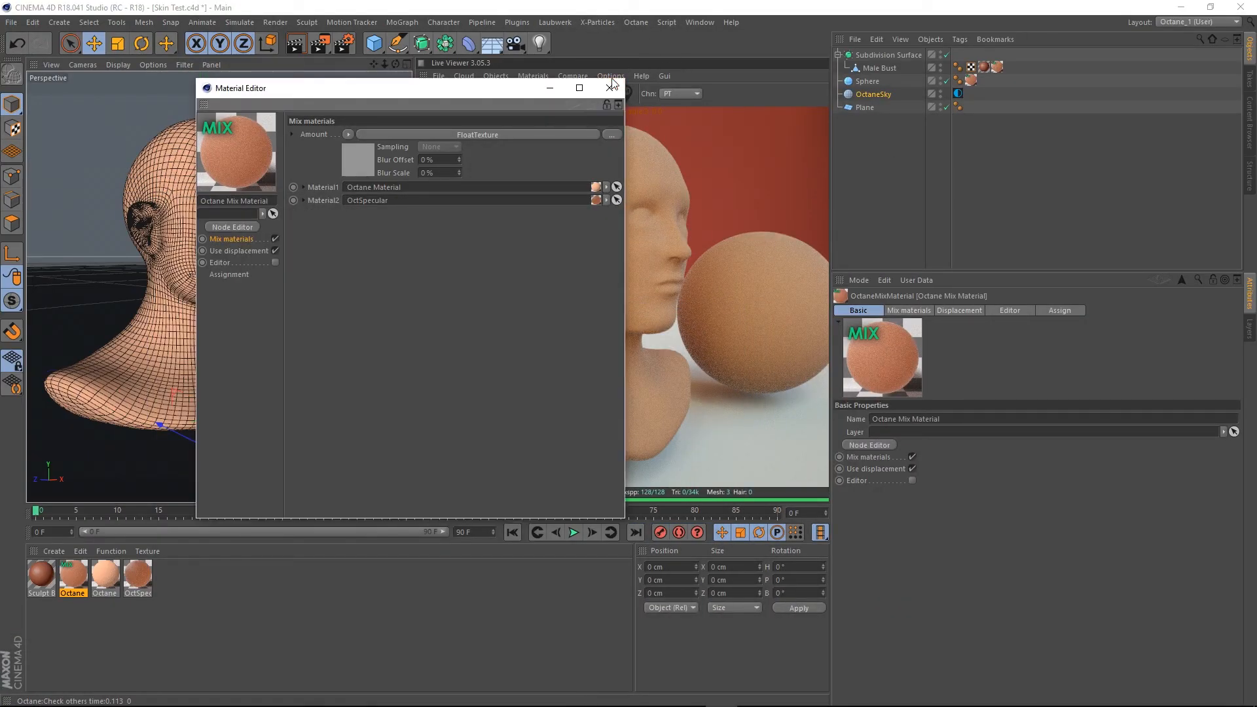
pyautogui.click(612, 86)
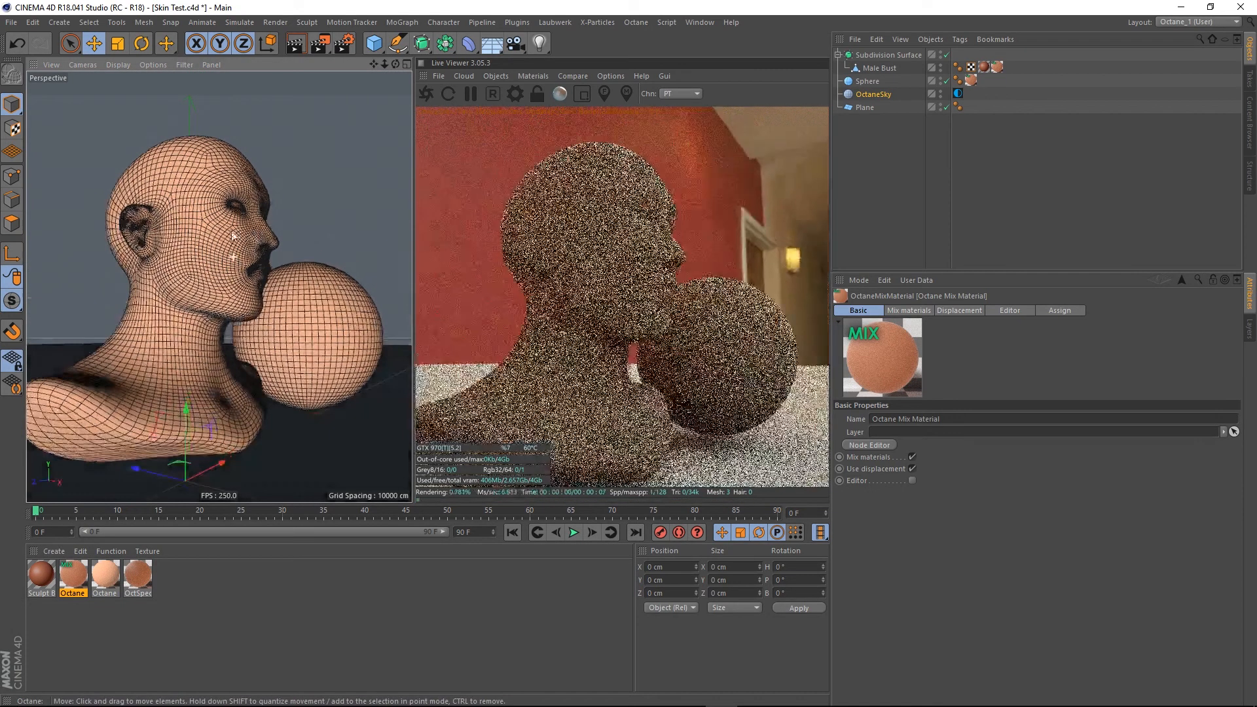
# Frame the bust's face from the front and place the node editor beside the live render
pyautogui.scroll(5, 240, 233)
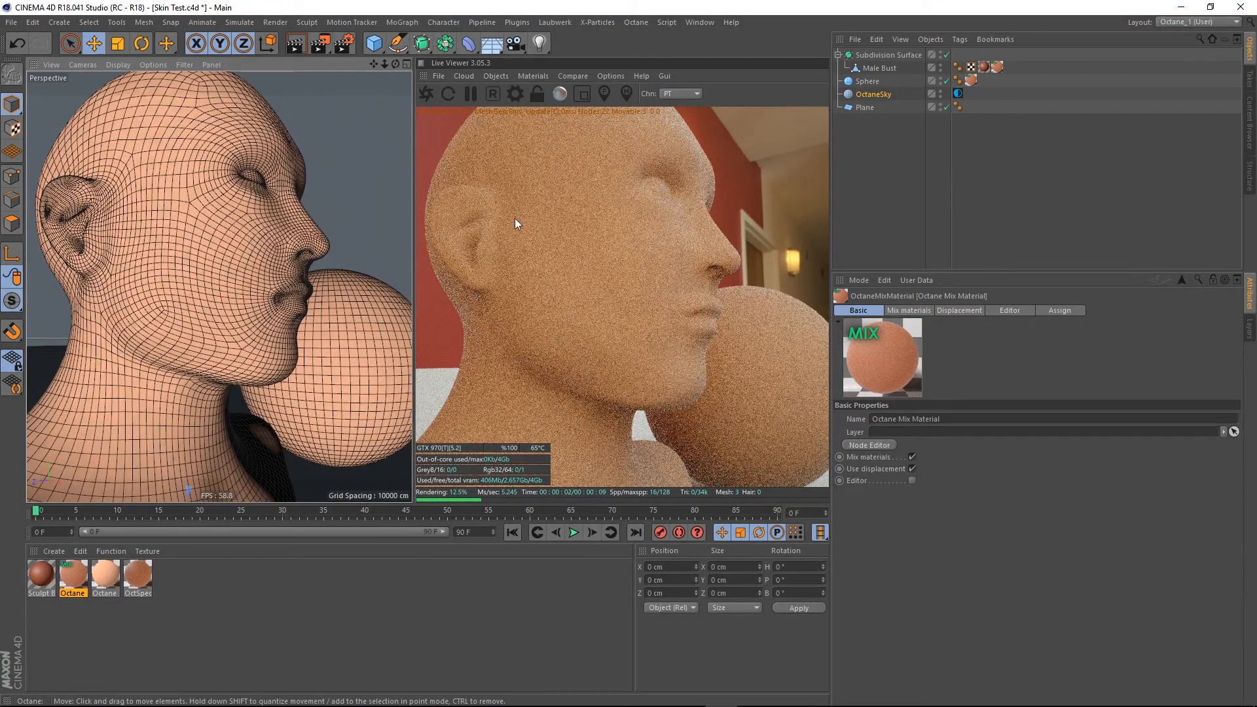
pyautogui.keyDown('alt'); pyautogui.moveTo(326, 248); pyautogui.dragTo(230, 216); pyautogui.keyUp('alt')
pyautogui.moveTo(0, 204); pyautogui.dragTo(986, 120)
# Show OctSpecular's roughness settings and connect the Multiply node's output to its Roughness input
pyautogui.moveTo(982, 392); pyautogui.dragTo(1004, 339, button='middle')
pyautogui.moveTo(1083, 336); pyautogui.dragTo(909, 428, button='middle')
pyautogui.click(1063, 298)
pyautogui.click(1177, 164)
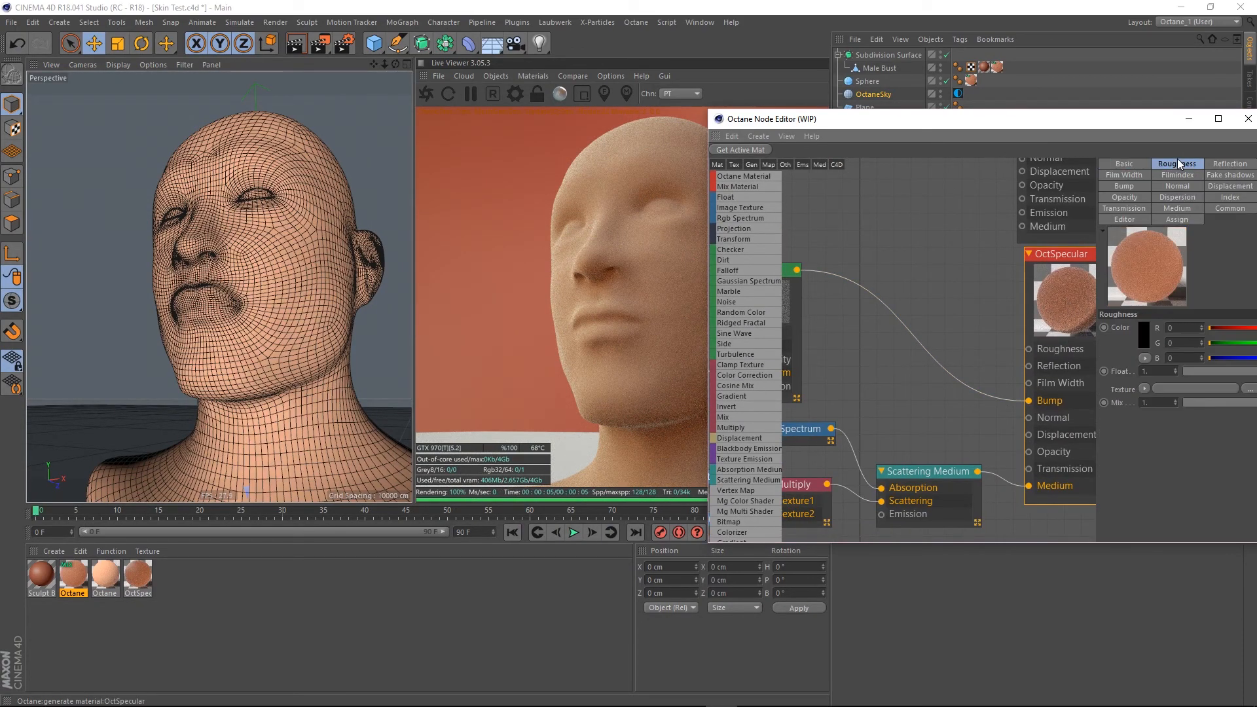
pyautogui.moveTo(844, 451)
pyautogui.mouseDown(button='middle')
pyautogui.moveTo(954, 363)
pyautogui.moveTo(846, 466)
pyautogui.mouseUp(button='middle')
pyautogui.moveTo(829, 498); pyautogui.dragTo(1030, 362)
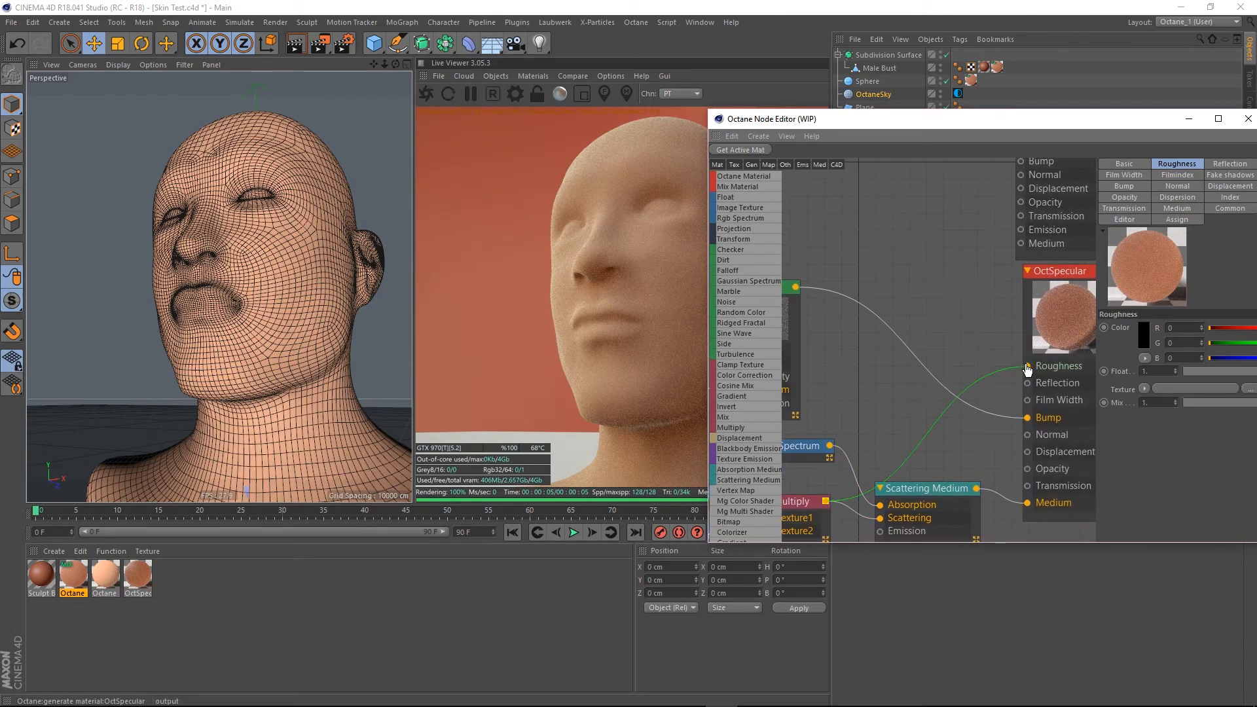
# Set the FloatTexture feeding the Multiply node's Texture2 input to 0
pyautogui.moveTo(843, 412); pyautogui.dragTo(1019, 264, button='middle')
pyautogui.click(789, 437)
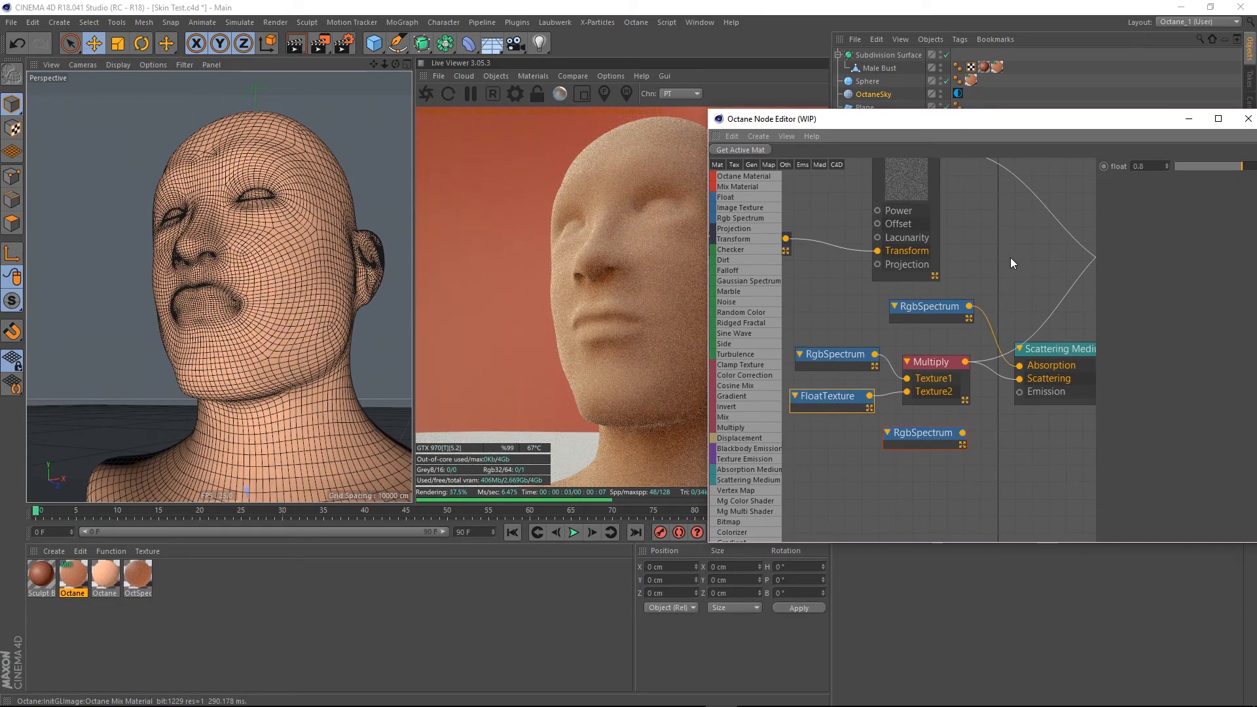
pyautogui.moveTo(1214, 168); pyautogui.dragTo(1157, 175)
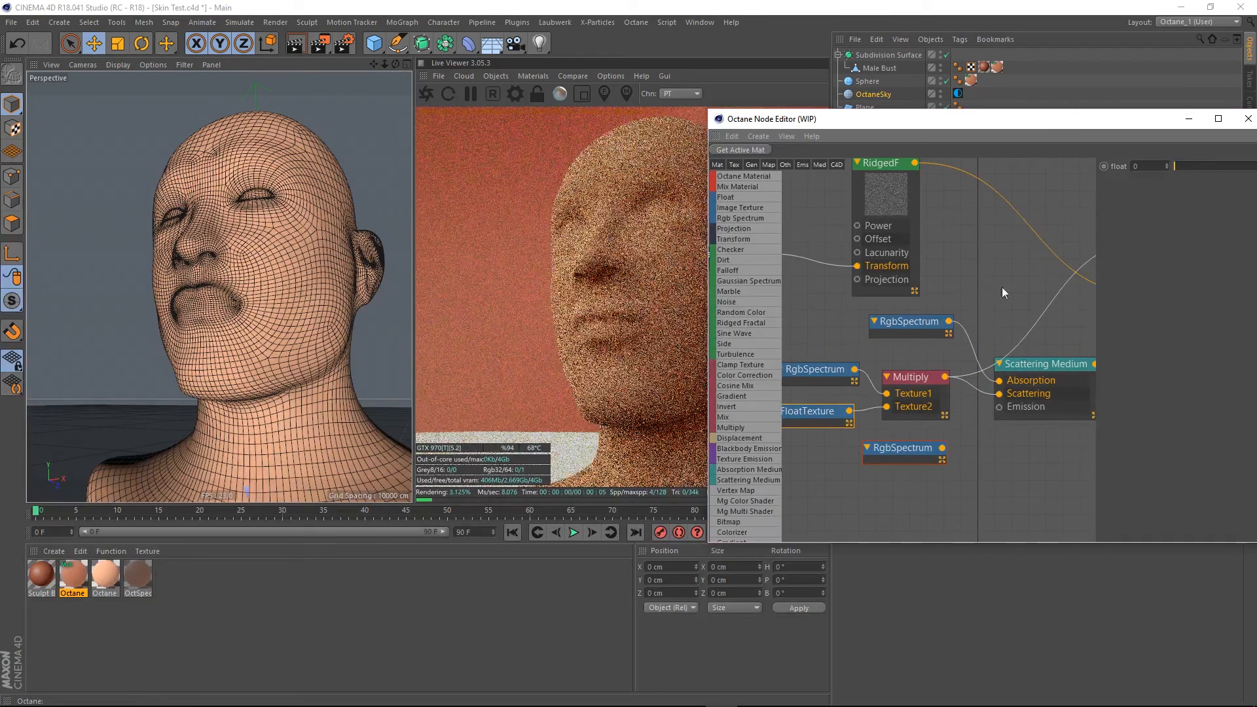
# Set the mix amount's FloatTexture to 0 and disconnect the Ridged Fractal from OctSpecular's Bump input
pyautogui.moveTo(1023, 231); pyautogui.dragTo(767, 387, button='middle')
pyautogui.moveTo(982, 292); pyautogui.dragTo(793, 493, button='middle')
pyautogui.moveTo(872, 254); pyautogui.dragTo(948, 240, button='middle')
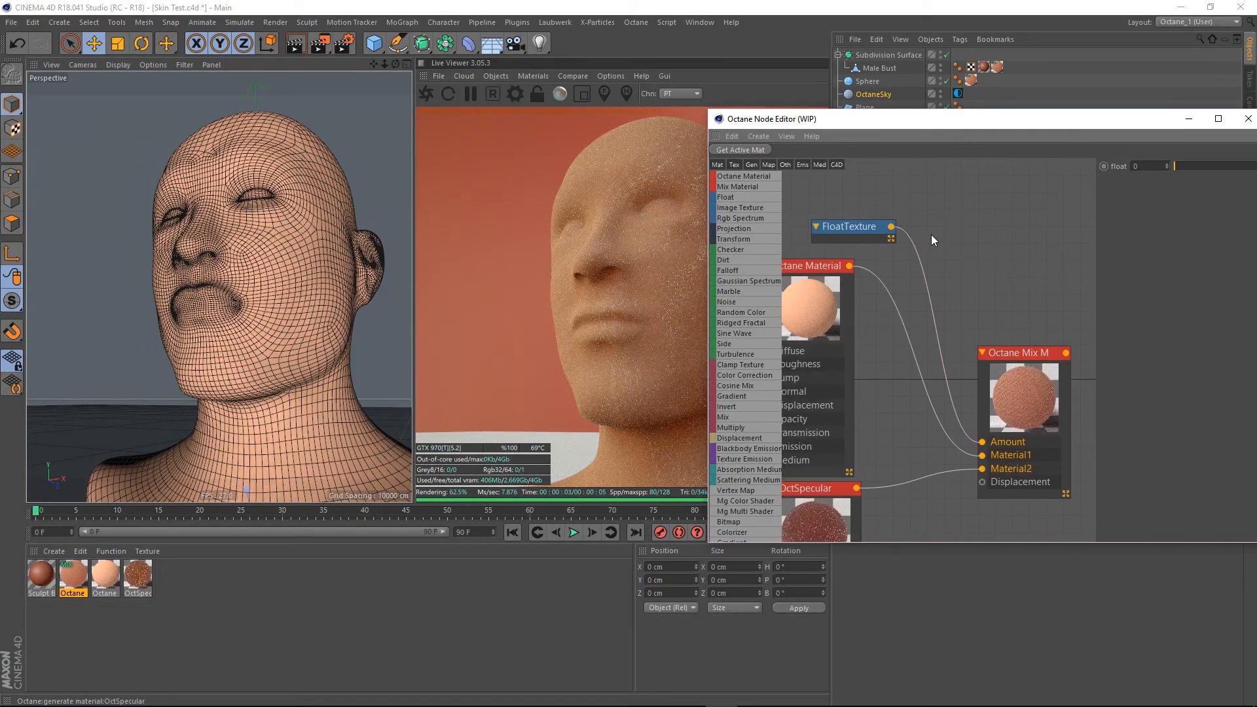
pyautogui.moveTo(980, 321); pyautogui.dragTo(1114, 152, button='middle')
pyautogui.keyDown('alt'); pyautogui.moveTo(340, 262); pyautogui.dragTo(256, 267); pyautogui.keyUp('alt')
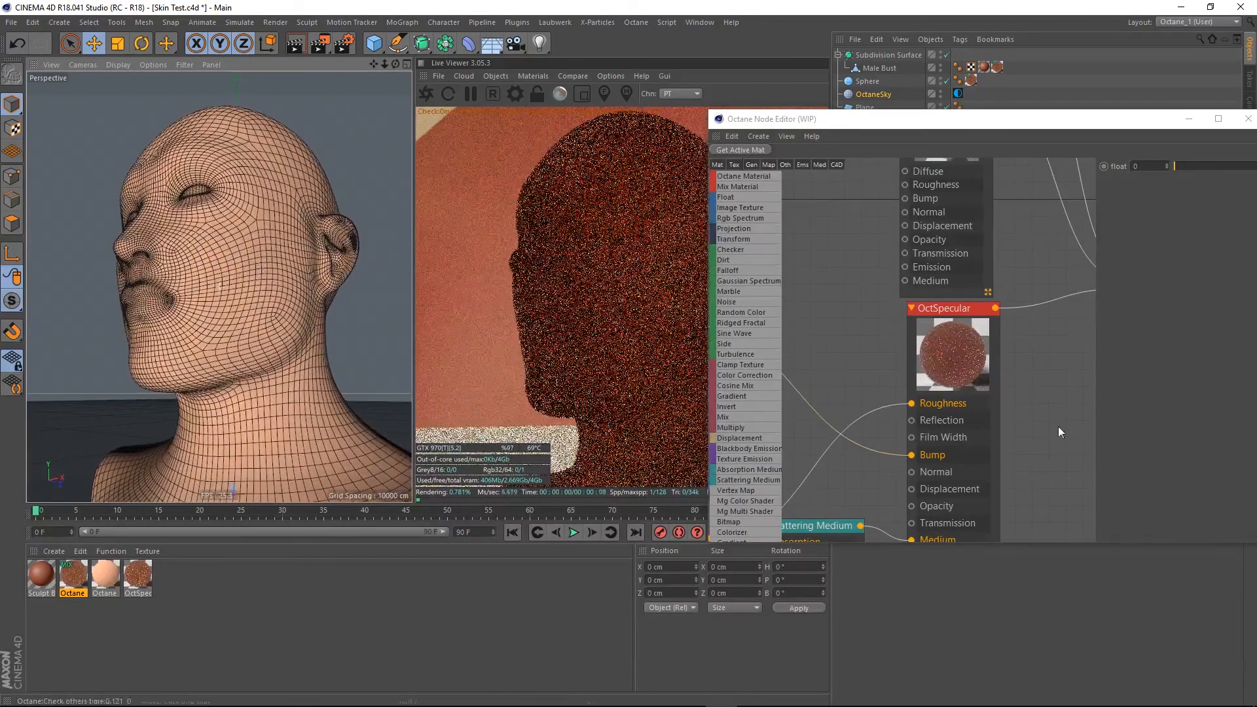
pyautogui.click(911, 455)
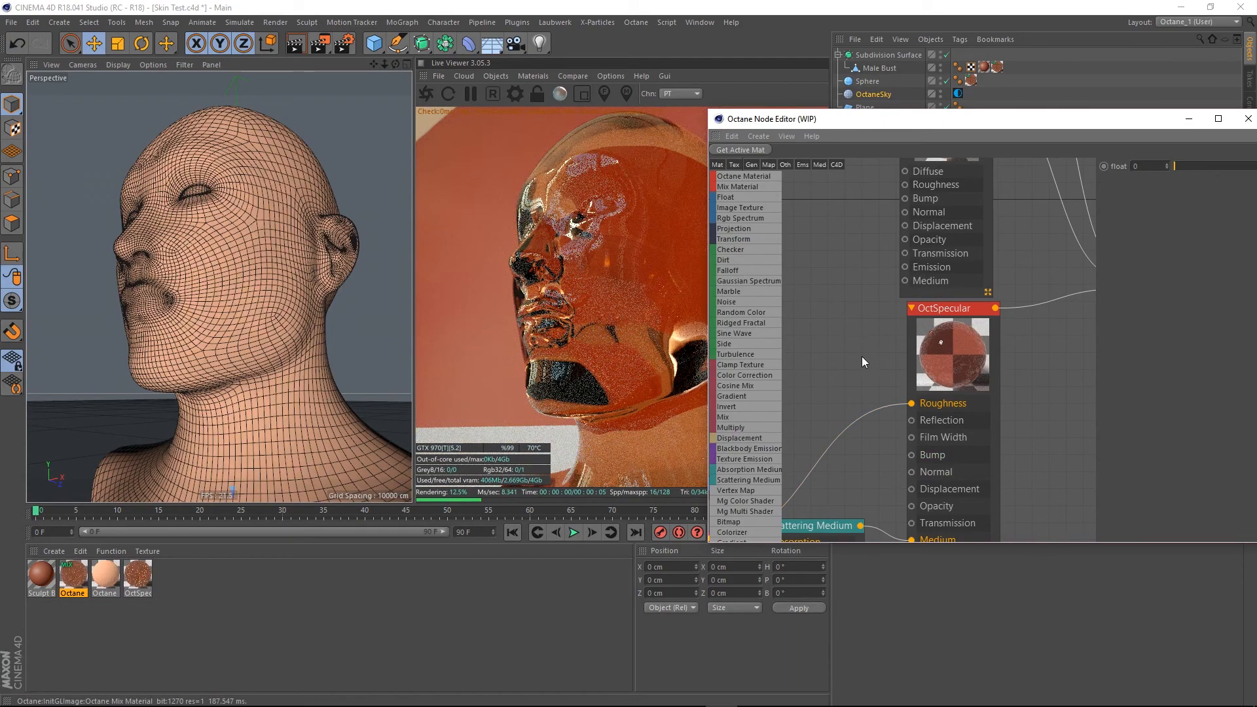
# Check the glassy bust with the Multiply node's FloatTexture at 0, and set that float to 1
pyautogui.moveTo(865, 354); pyautogui.dragTo(921, 241, button='middle')
pyautogui.moveTo(874, 318); pyautogui.dragTo(1023, 281, button='middle')
pyautogui.click(847, 404)
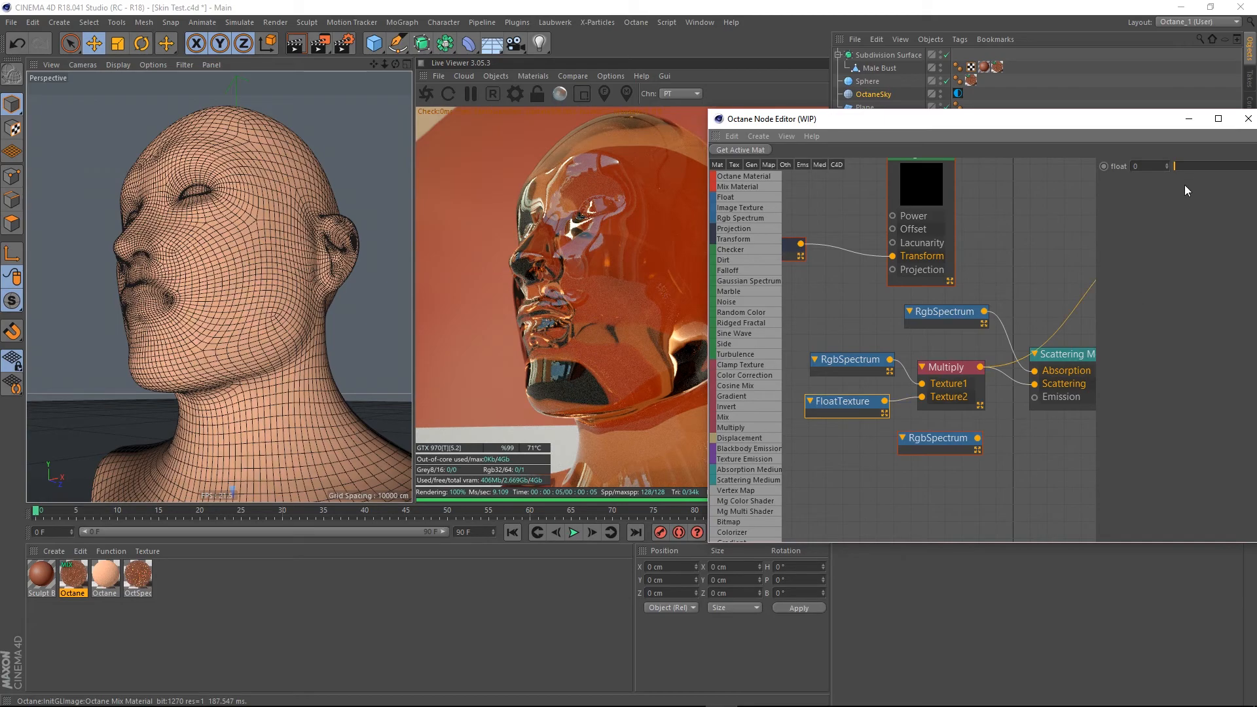
pyautogui.moveTo(1181, 167); pyautogui.dragTo(1134, 171)
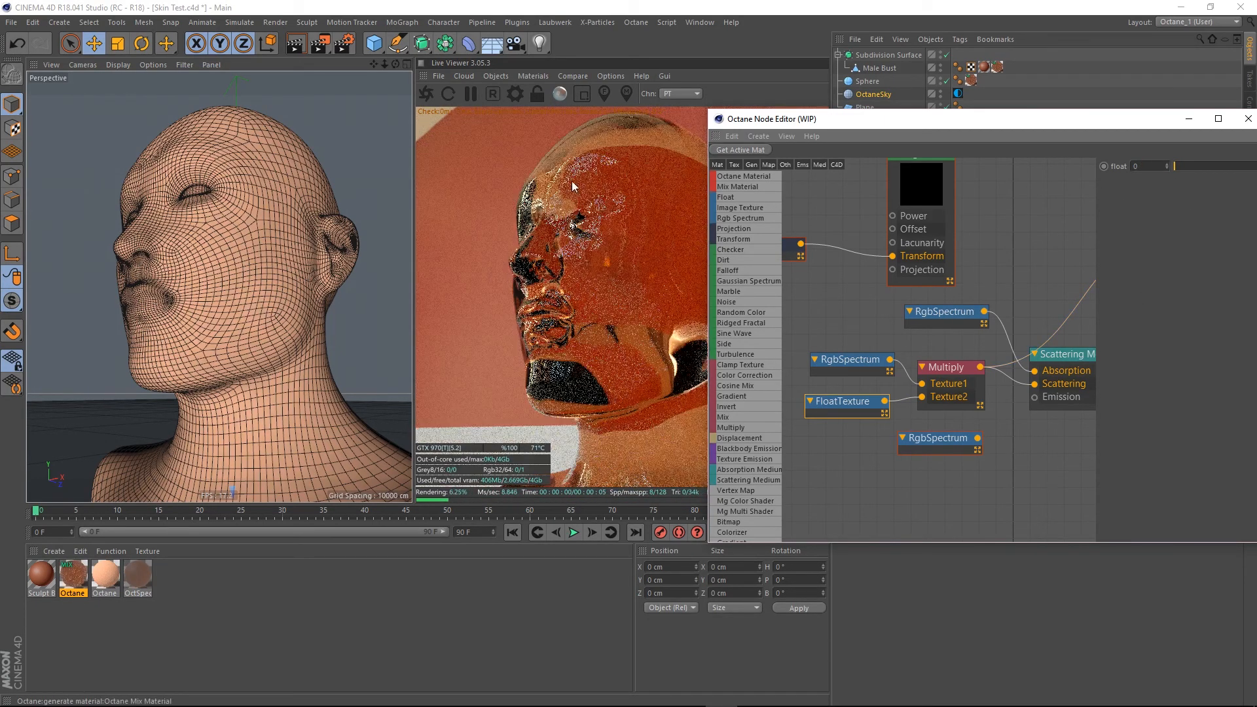
pyautogui.moveTo(1211, 169); pyautogui.dragTo(1254, 172)
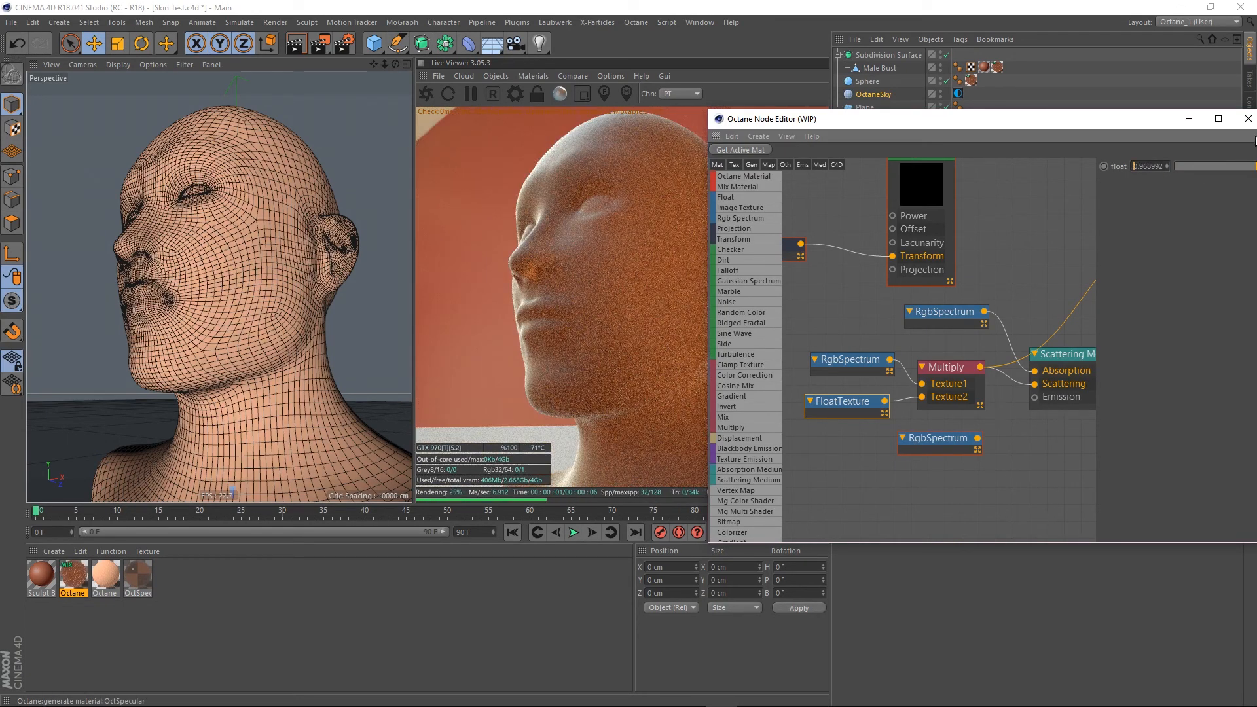
pyautogui.doubleClick(1136, 166)
pyautogui.write('1')
pyautogui.press('Return')
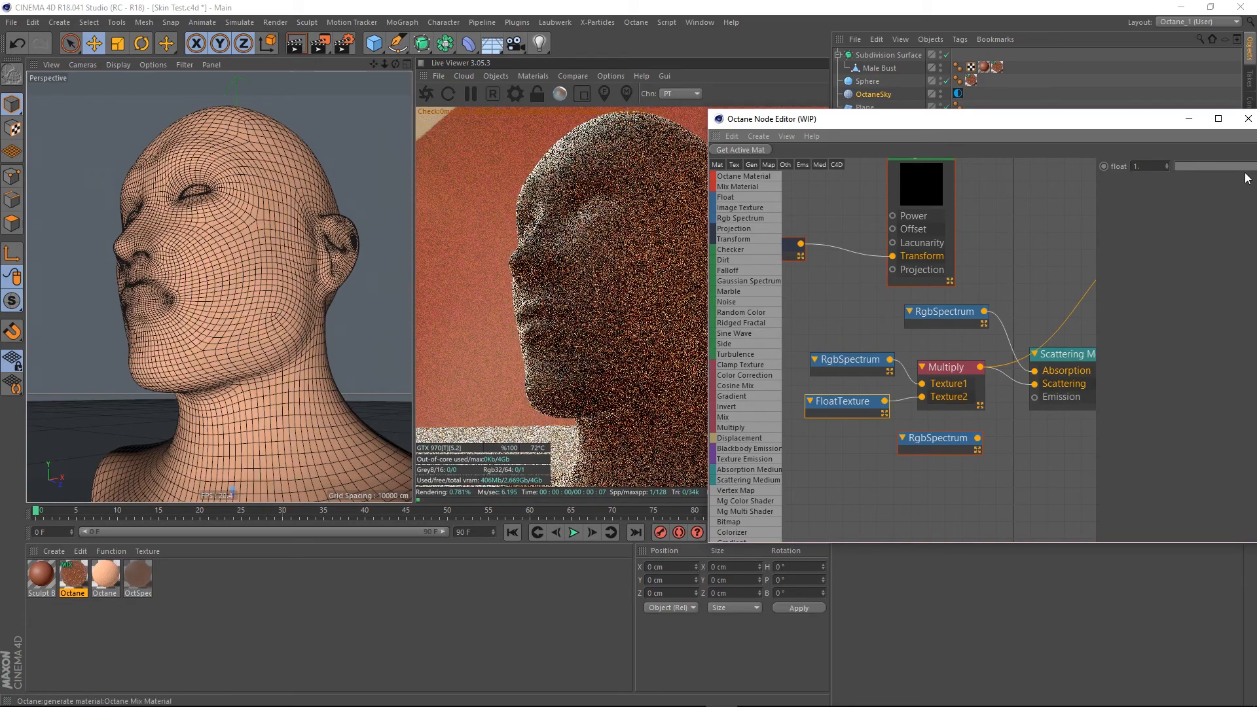
# Try a float of 8 on the FloatTexture feeding the Multiply node, and set it to 5
pyautogui.moveTo(1072, 121); pyautogui.dragTo(1007, 118)
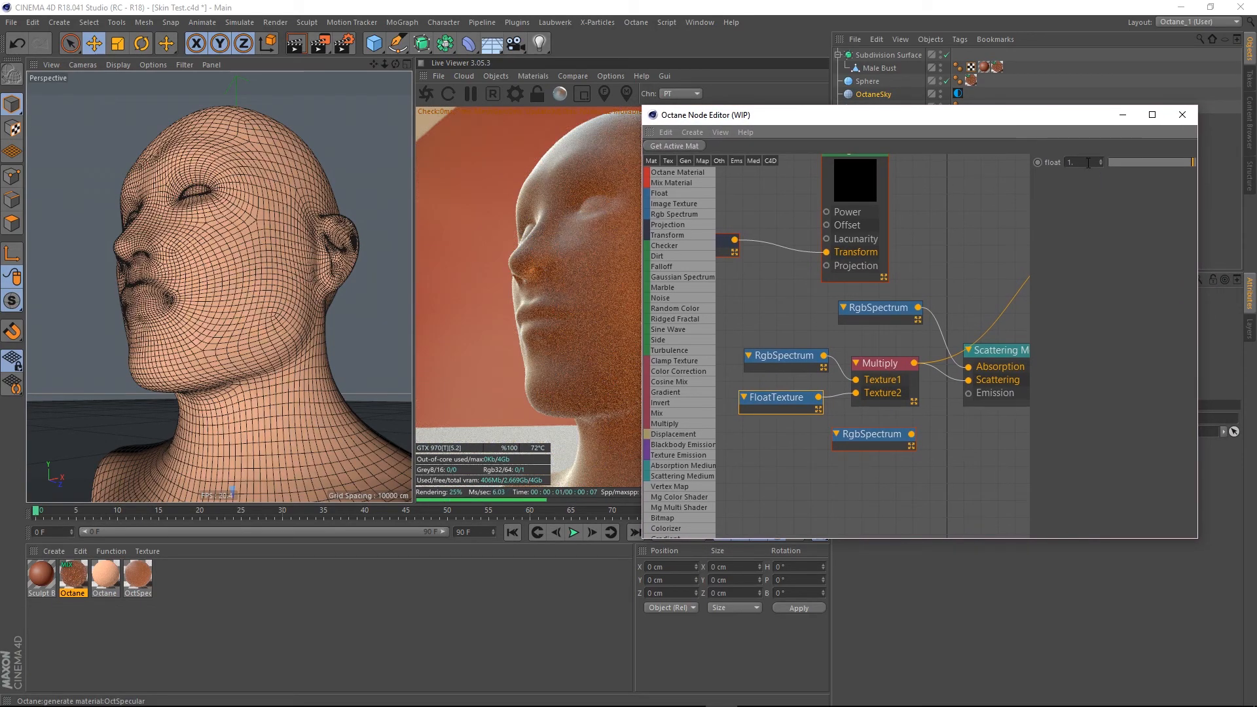
pyautogui.write('8')
pyautogui.press('Return')
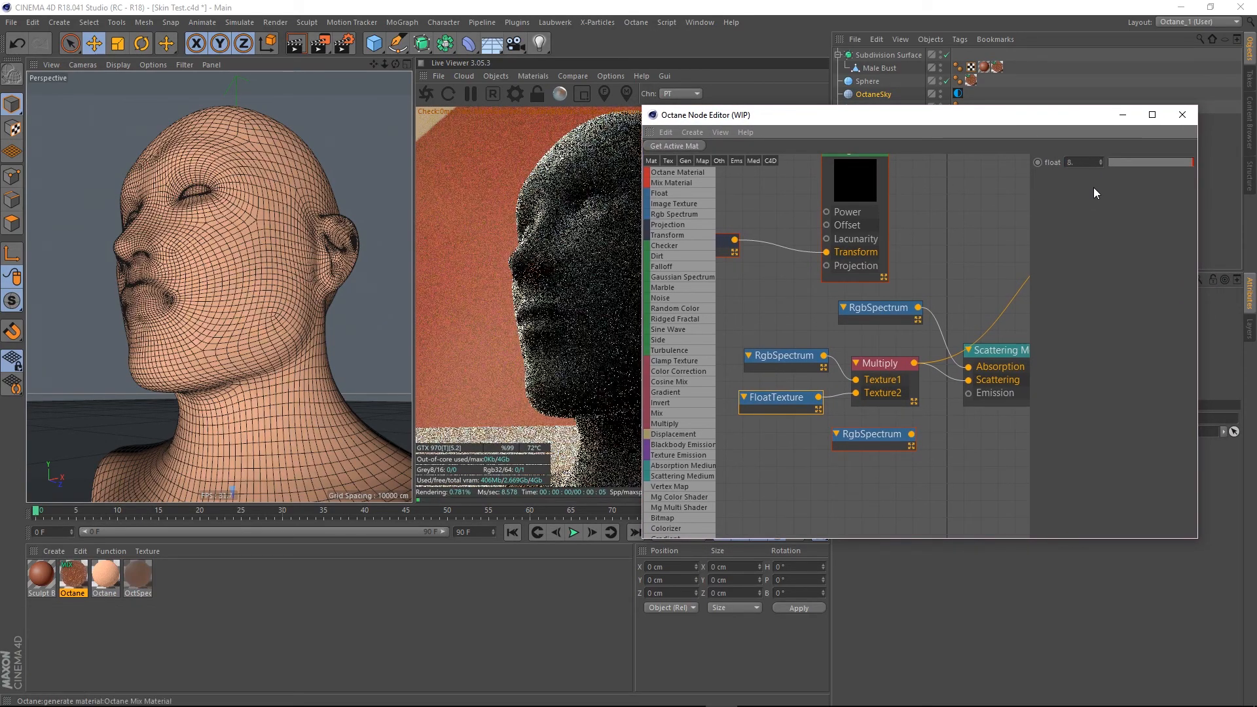
pyautogui.moveTo(894, 116); pyautogui.dragTo(957, 95)
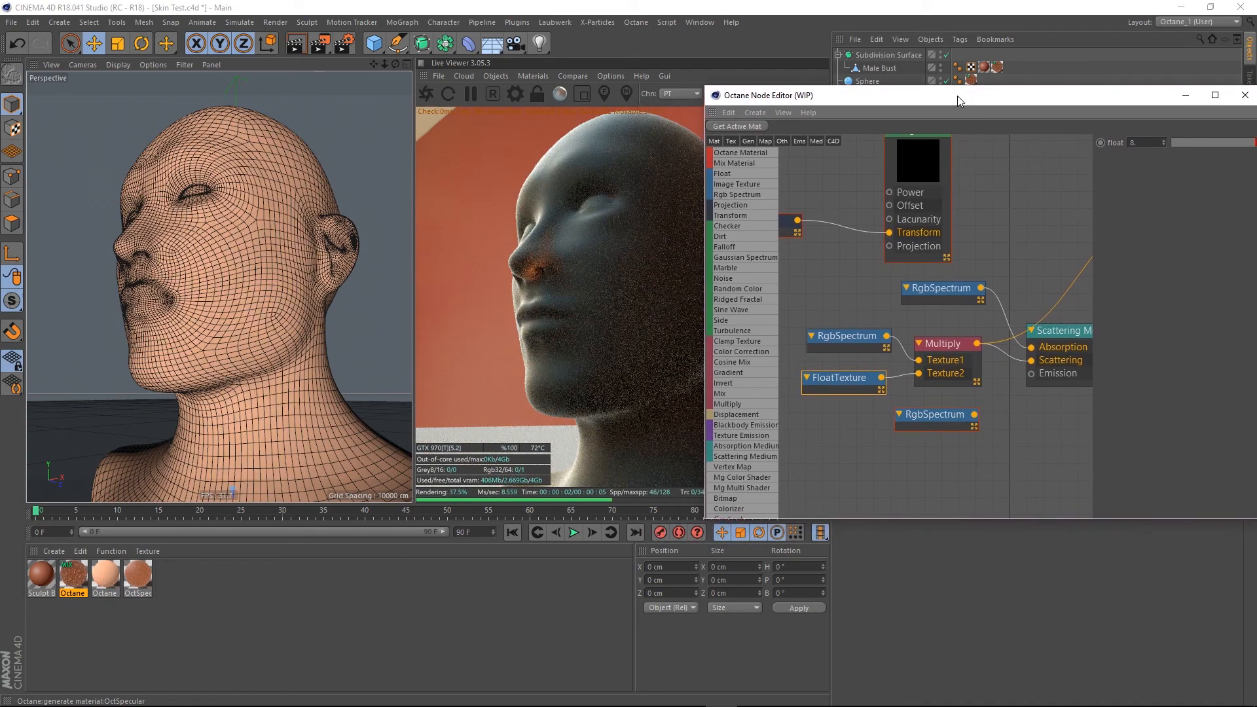
pyautogui.moveTo(1144, 144); pyautogui.dragTo(1090, 156)
pyautogui.write('5')
pyautogui.press('Return')
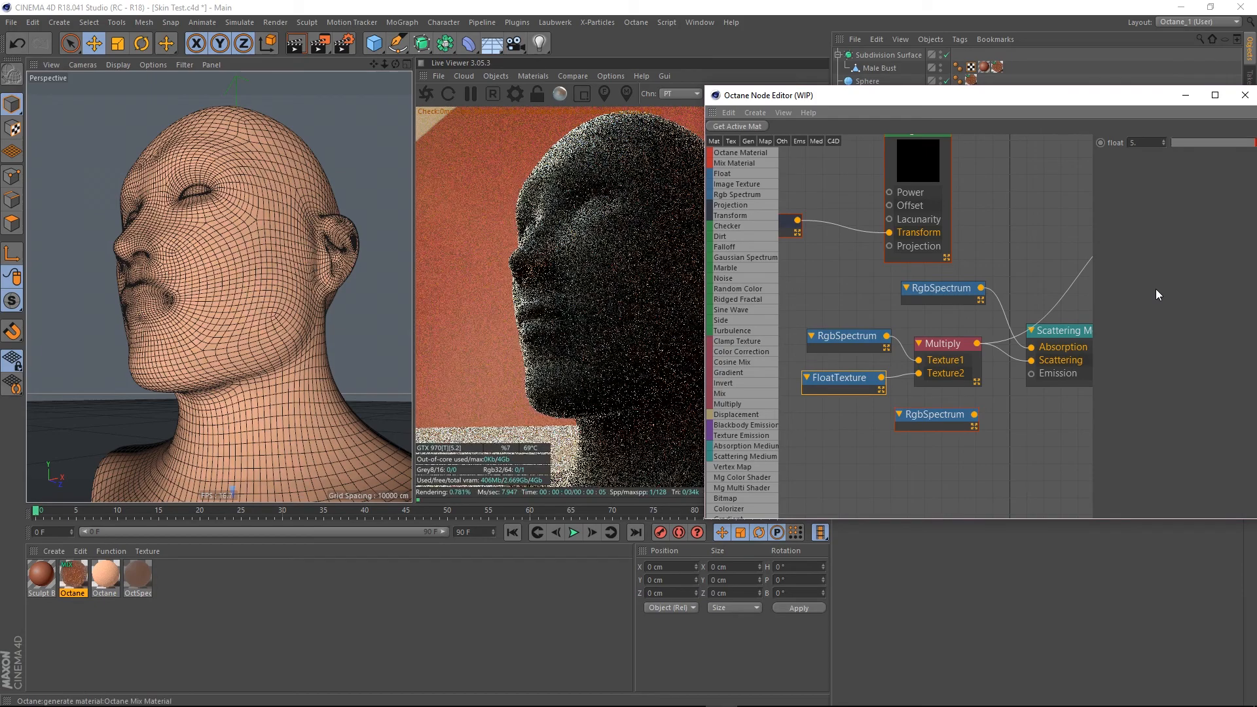
# Set the FloatTexture driving the Octane Mix Material's amount to 0.3
pyautogui.moveTo(1062, 198); pyautogui.dragTo(636, 443, button='middle')
pyautogui.moveTo(963, 205); pyautogui.dragTo(960, 347, button='middle')
pyautogui.click(819, 237)
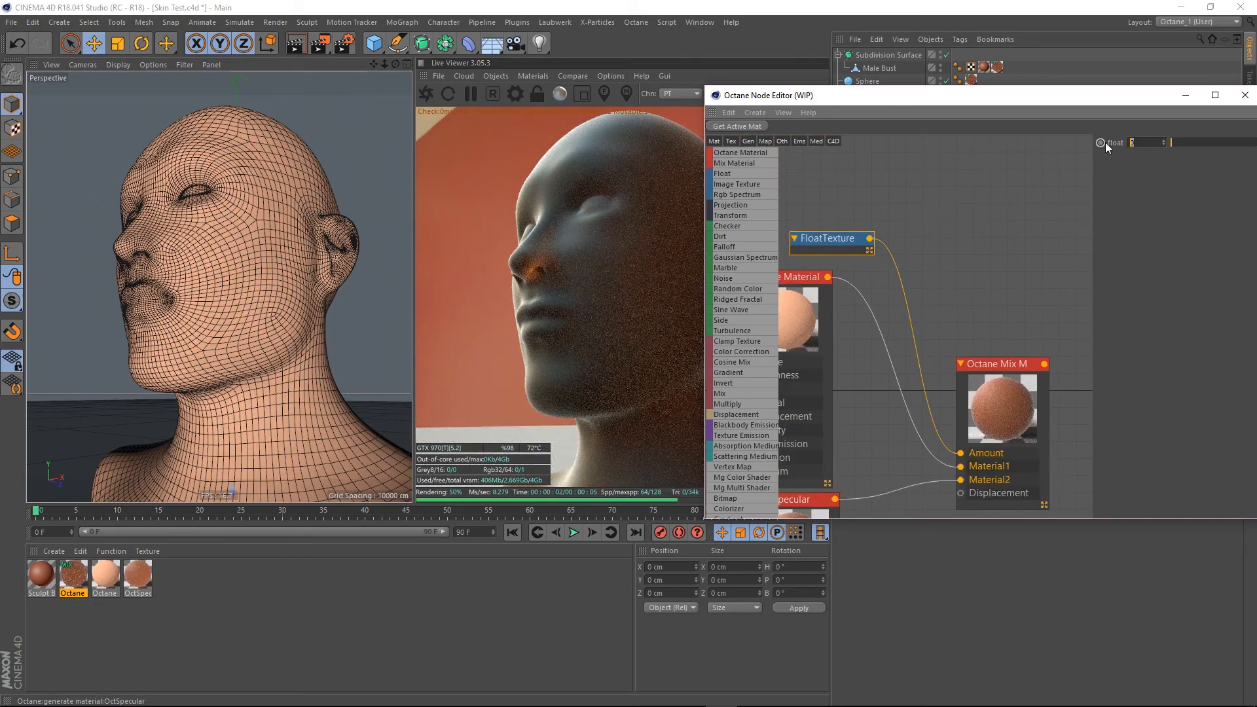
pyautogui.write('0.3')
pyautogui.press('Return')
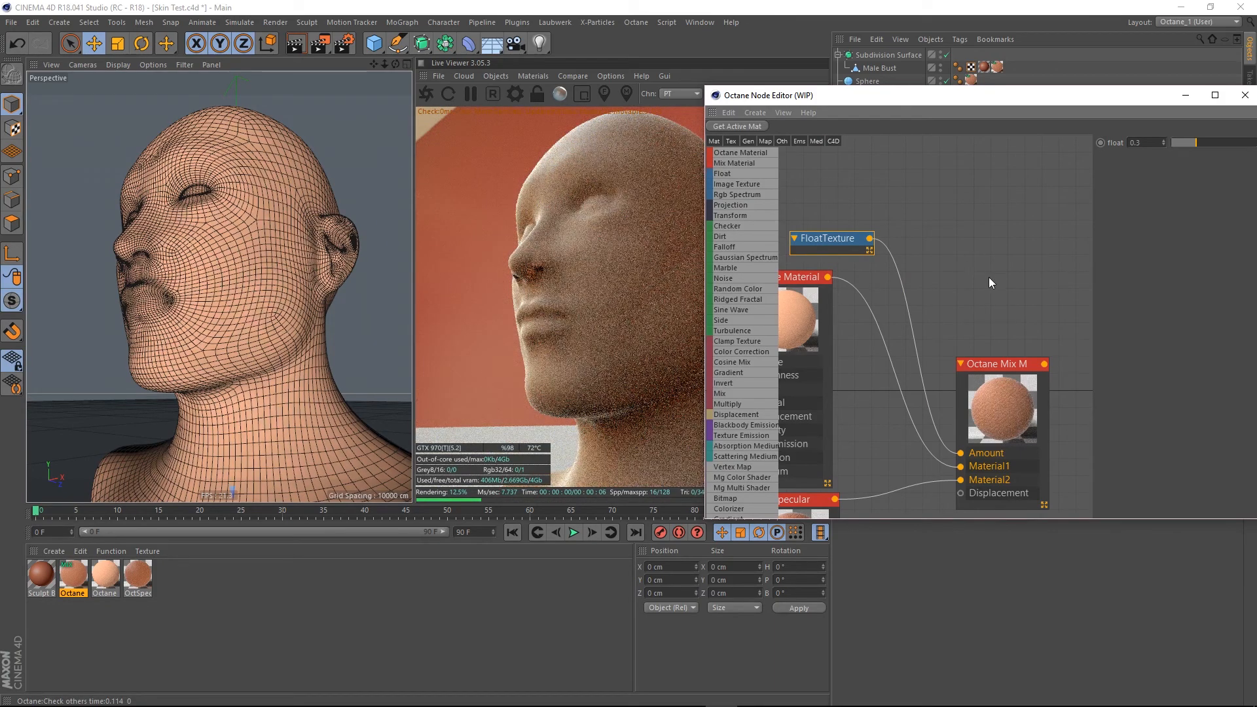
# Try the 0.2, 0.25, 0.1 RgbSpectrum as the Multiply node's Texture1, and reconnect the white RgbSpectrum to that input
pyautogui.moveTo(988, 277); pyautogui.dragTo(1149, 104, button='middle')
pyautogui.moveTo(899, 346); pyautogui.dragTo(1071, 163, button='middle')
pyautogui.moveTo(779, 337); pyautogui.dragTo(926, 337, button='middle')
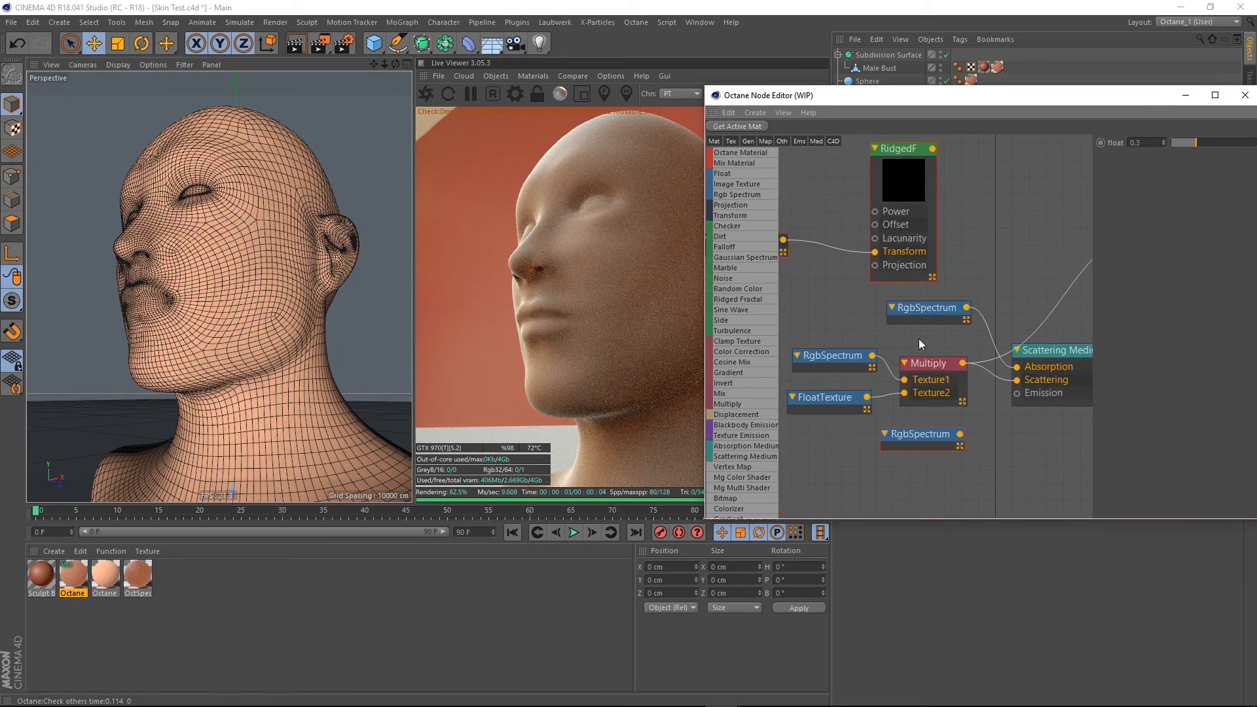
pyautogui.click(831, 408)
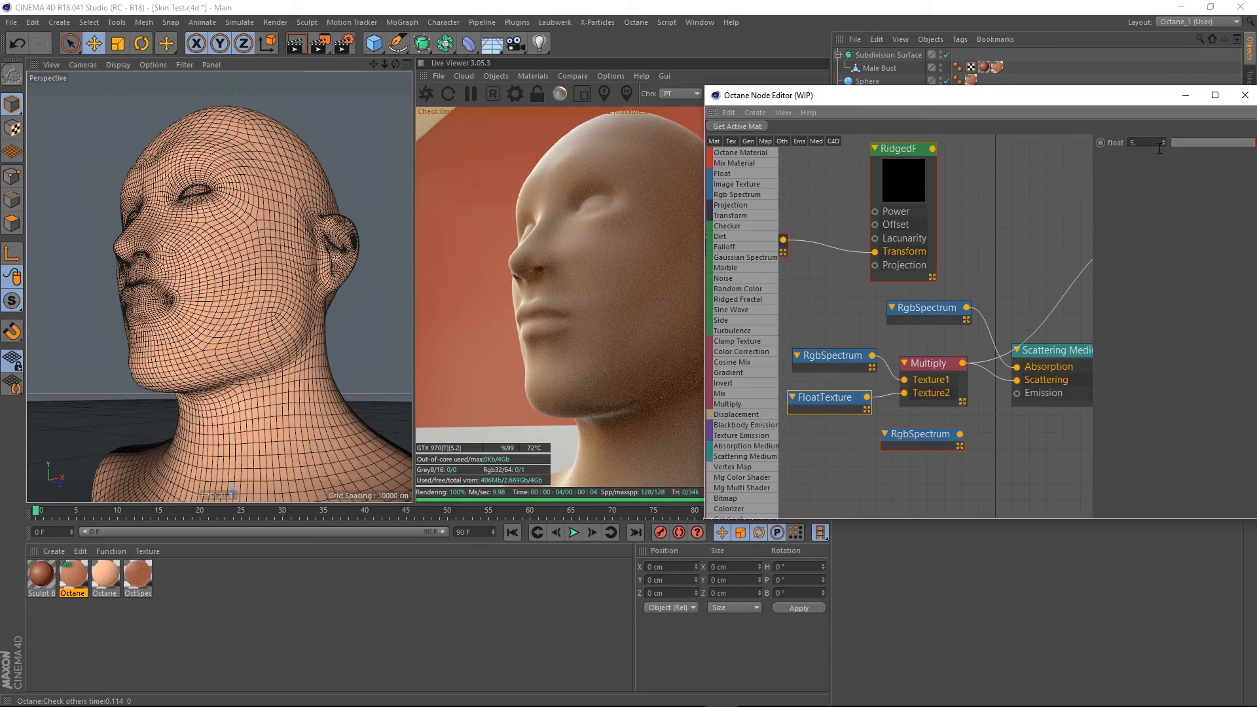
pyautogui.click(828, 362)
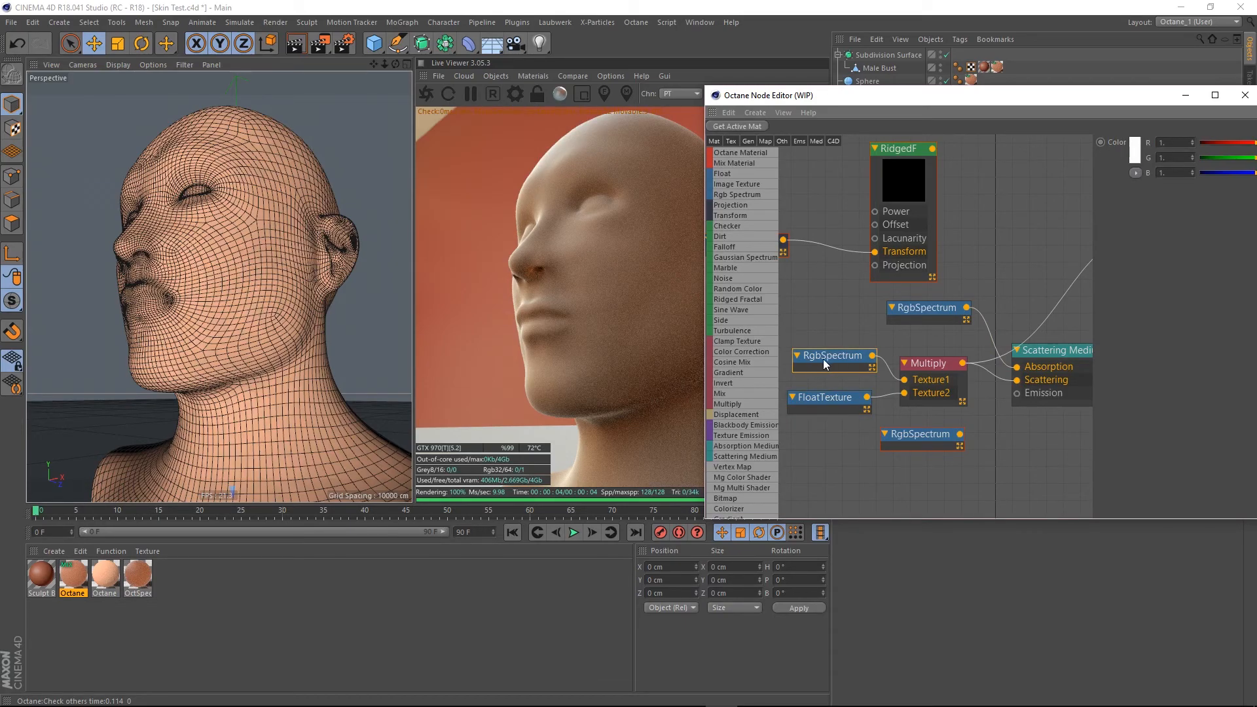
pyautogui.moveTo(835, 360); pyautogui.dragTo(834, 342)
pyautogui.moveTo(925, 441); pyautogui.dragTo(800, 357)
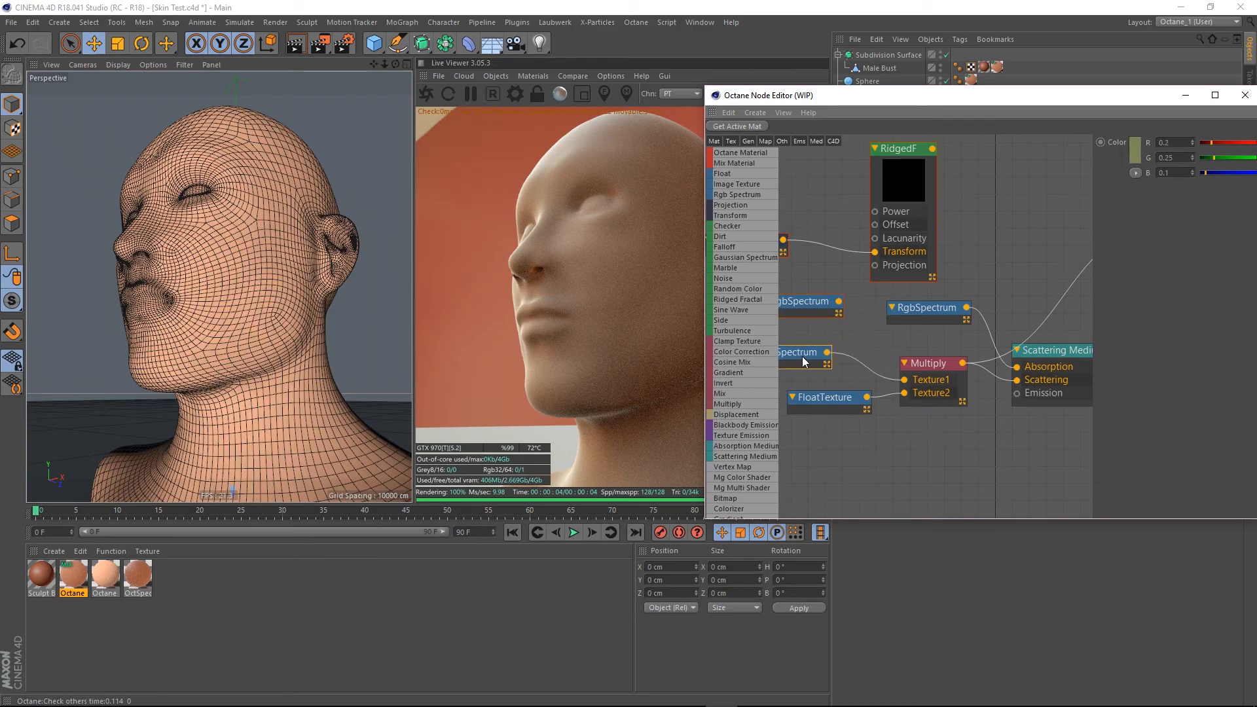
pyautogui.moveTo(839, 301); pyautogui.dragTo(904, 380)
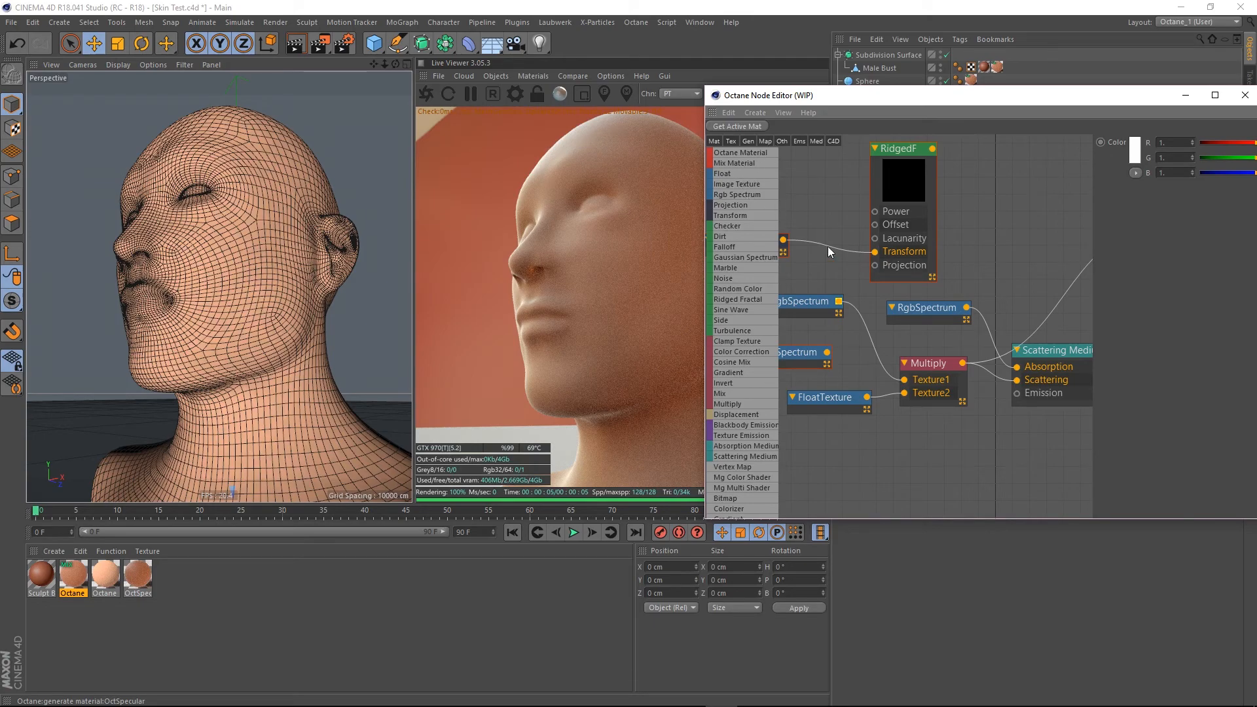
# Raise the float of the FloatTexture feeding the Multiply node's Texture2 input to 50
pyautogui.click(843, 399)
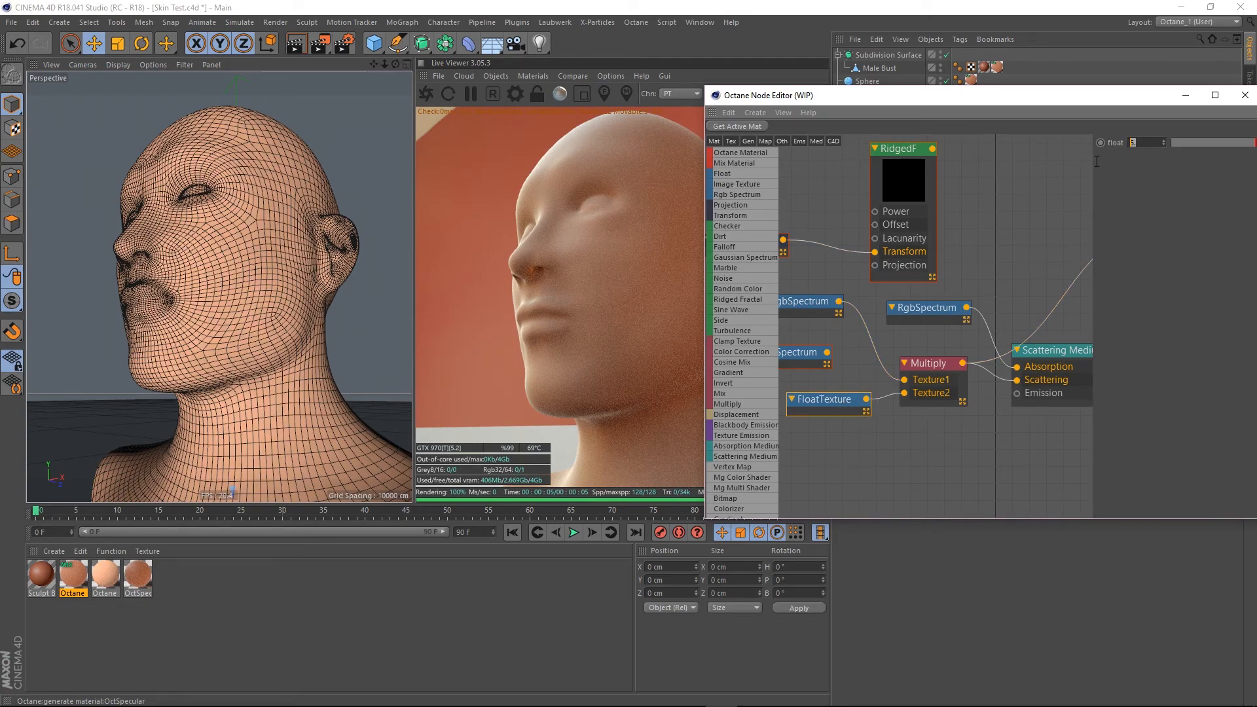
pyautogui.press('Return')
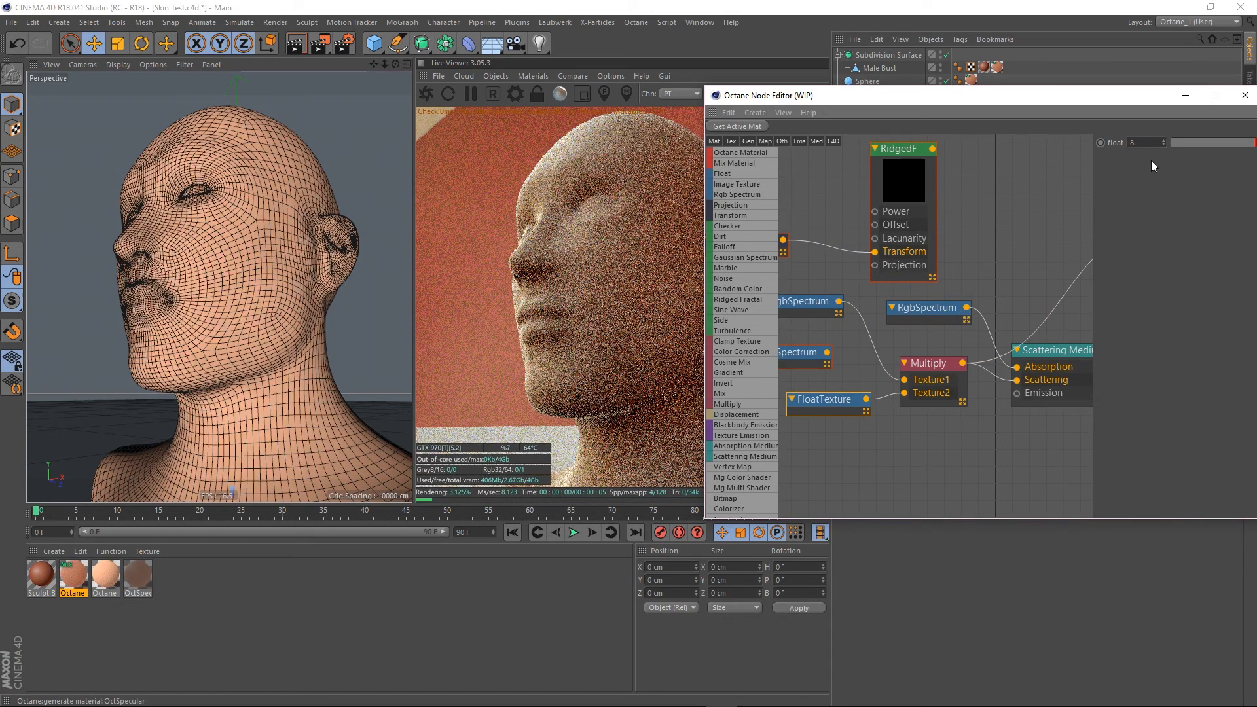
pyautogui.moveTo(1142, 143); pyautogui.dragTo(1108, 139)
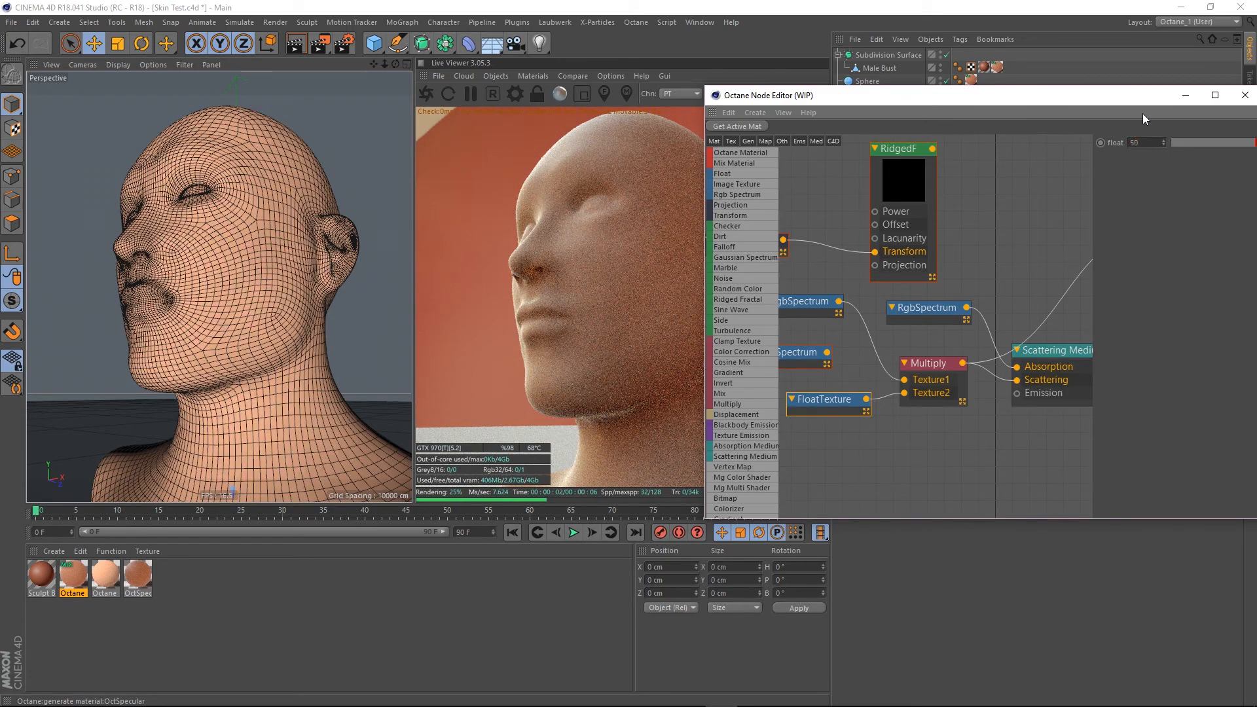
pyautogui.write('50')
pyautogui.press('Return')
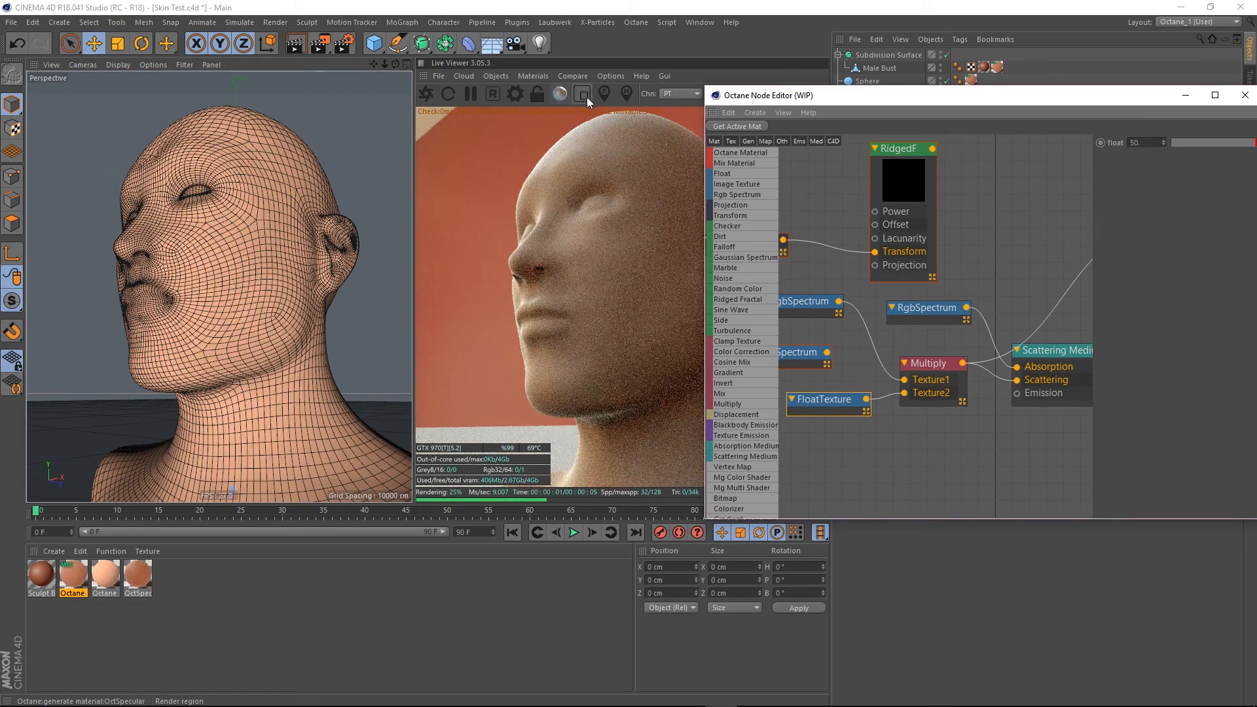
# Limit the live render to a region over the bust's face, moving it to the nose and mouth, and finally to the eyes
pyautogui.click(588, 98)
pyautogui.moveTo(503, 138); pyautogui.dragTo(634, 305)
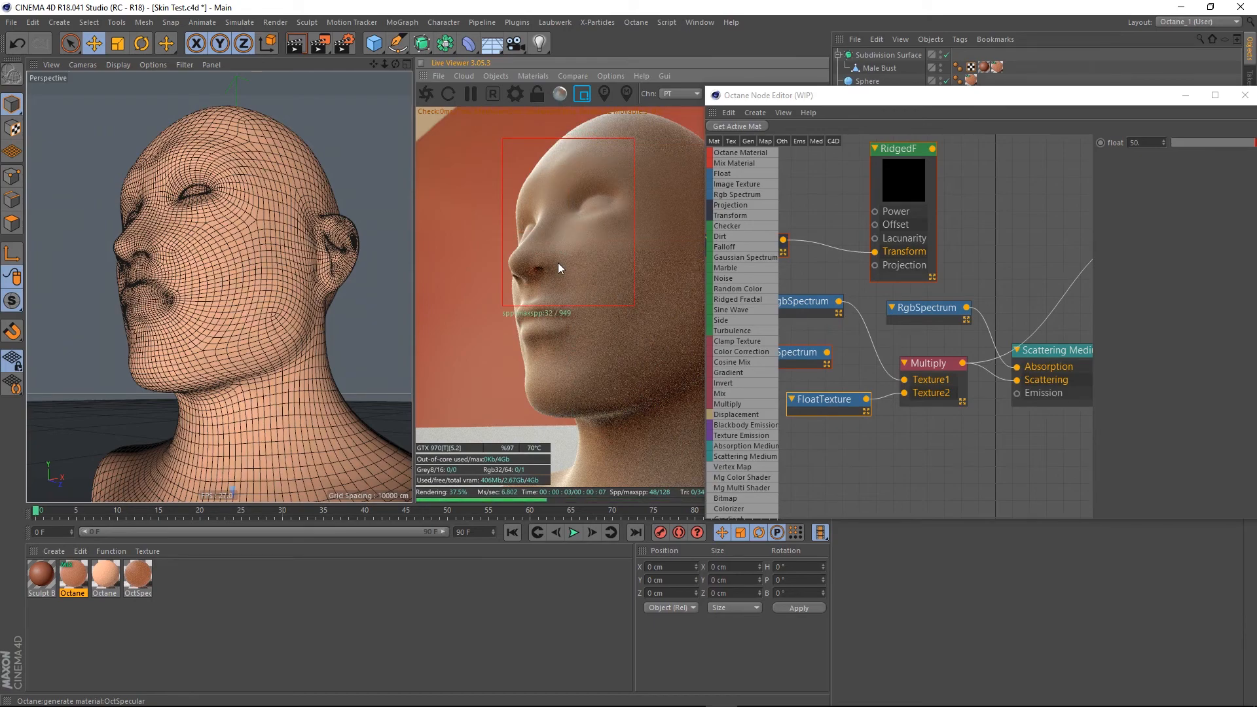
pyautogui.moveTo(489, 222); pyautogui.dragTo(603, 312)
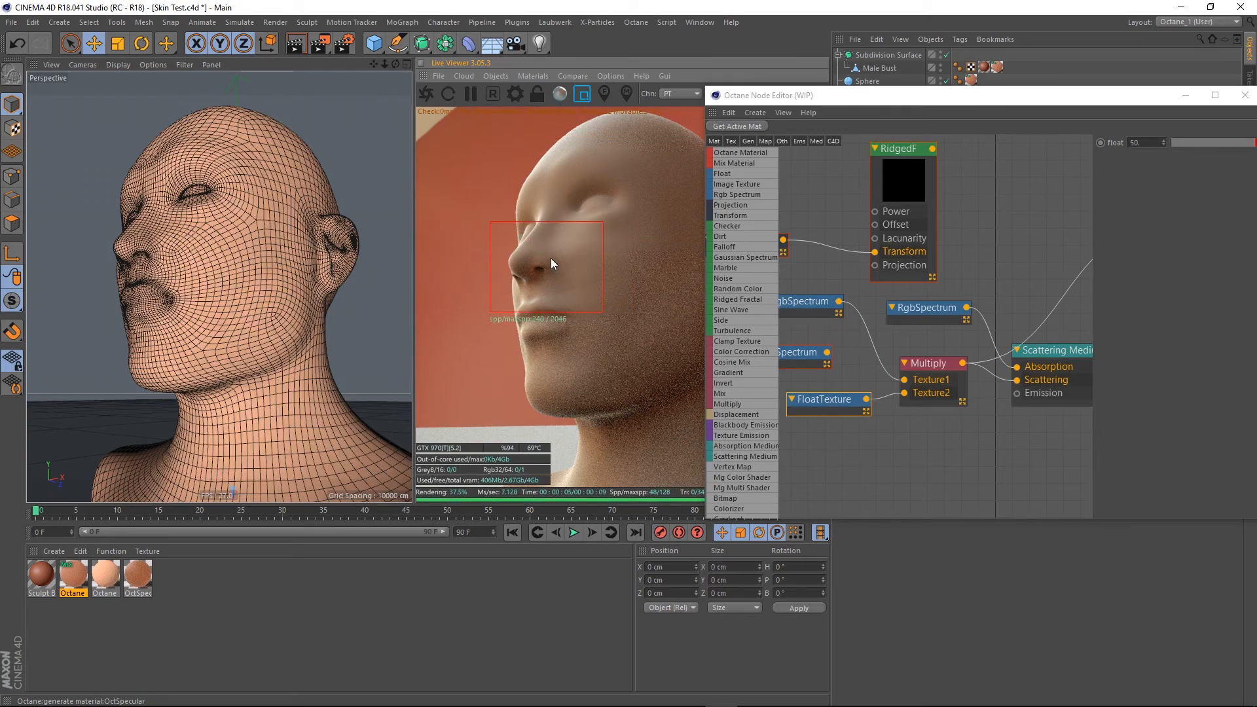
pyautogui.moveTo(519, 162); pyautogui.dragTo(628, 222)
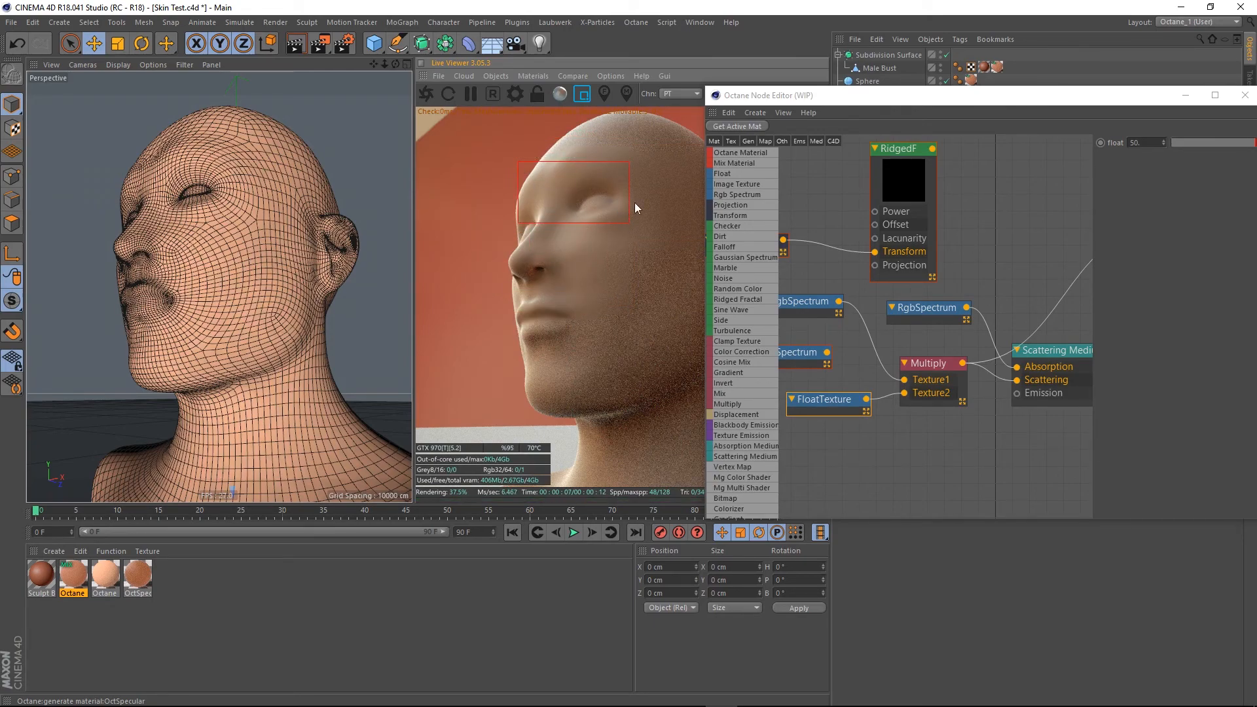
# Show the settings of the Scattering Medium node that feeds the OctSpecular material
pyautogui.moveTo(1040, 252); pyautogui.dragTo(1062, 226, button='middle')
pyautogui.moveTo(856, 376); pyautogui.dragTo(840, 384)
pyautogui.moveTo(1040, 258); pyautogui.dragTo(933, 290, button='middle')
pyautogui.scroll(-1, 953, 284)
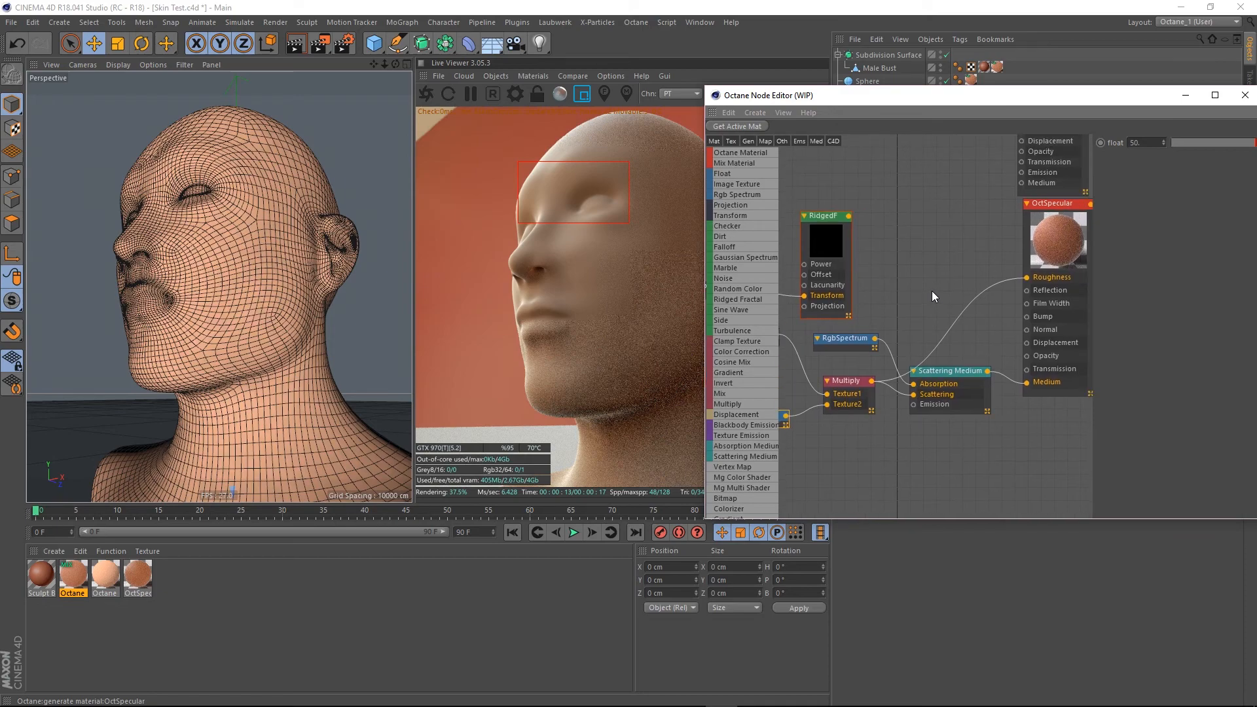
pyautogui.click(947, 375)
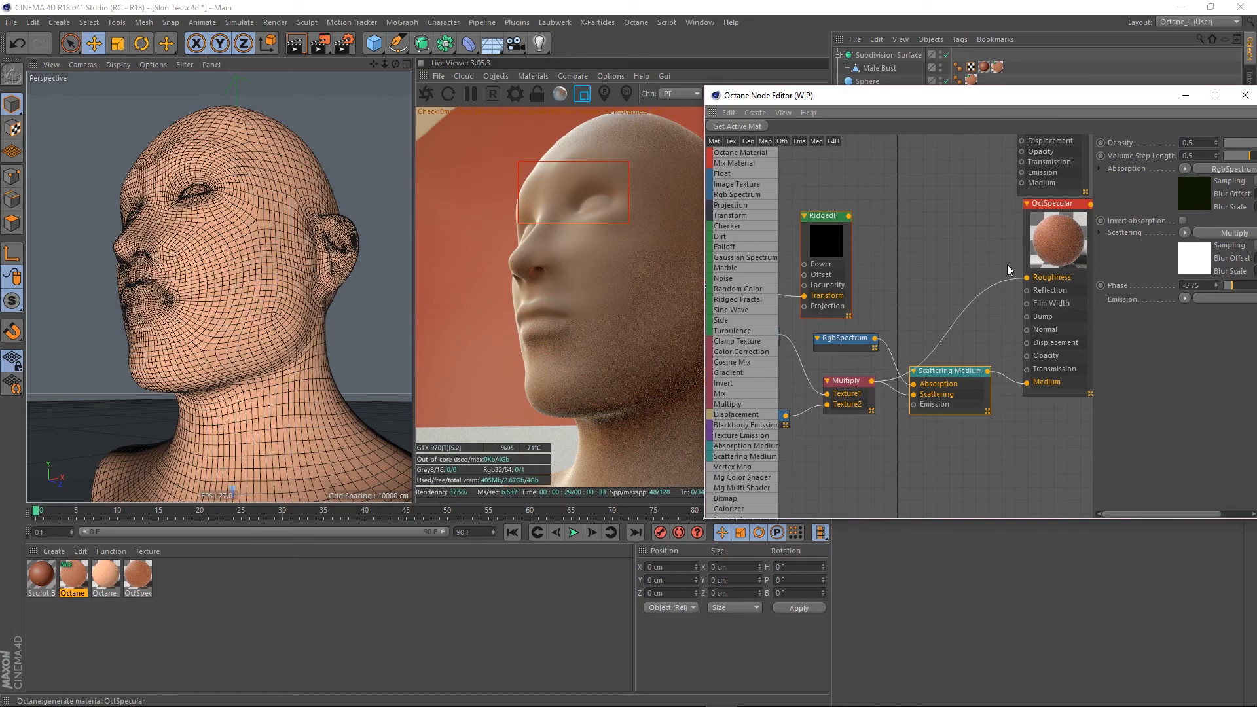
# Close the Octane Node Editor and turn off the render region to preview the bust and sphere together
pyautogui.moveTo(1052, 101); pyautogui.dragTo(938, 114)
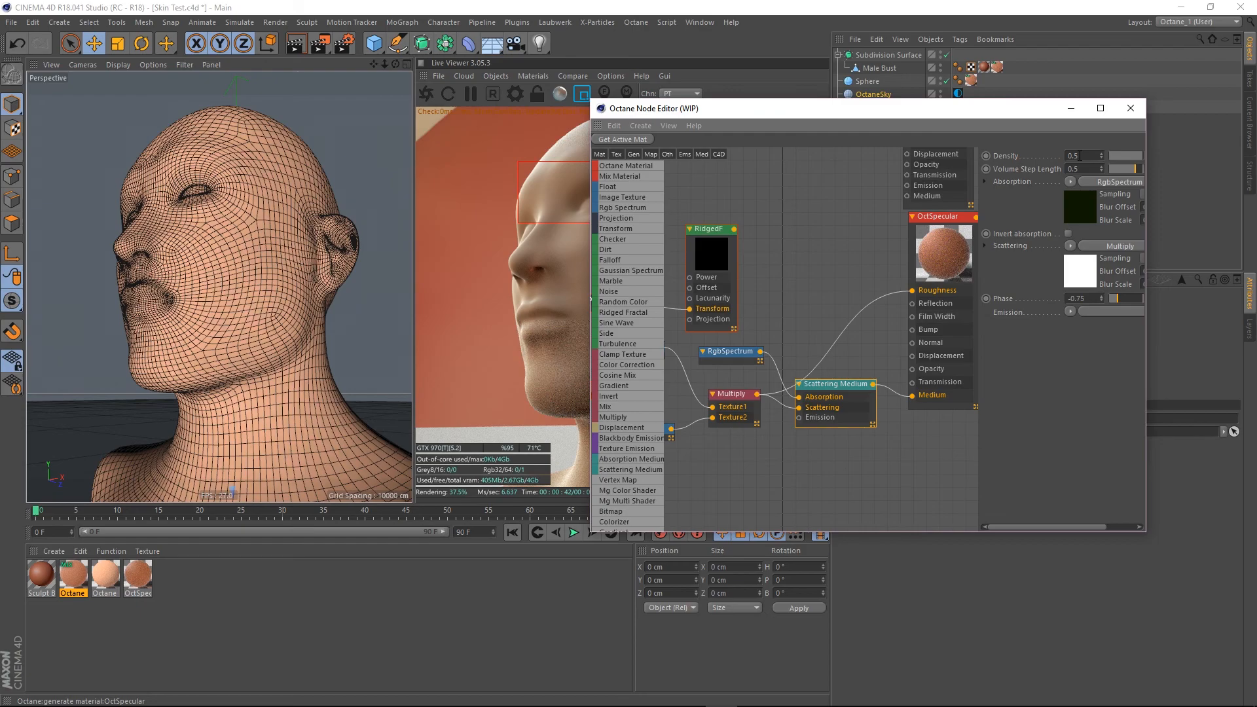
pyautogui.click(1129, 109)
pyautogui.click(582, 94)
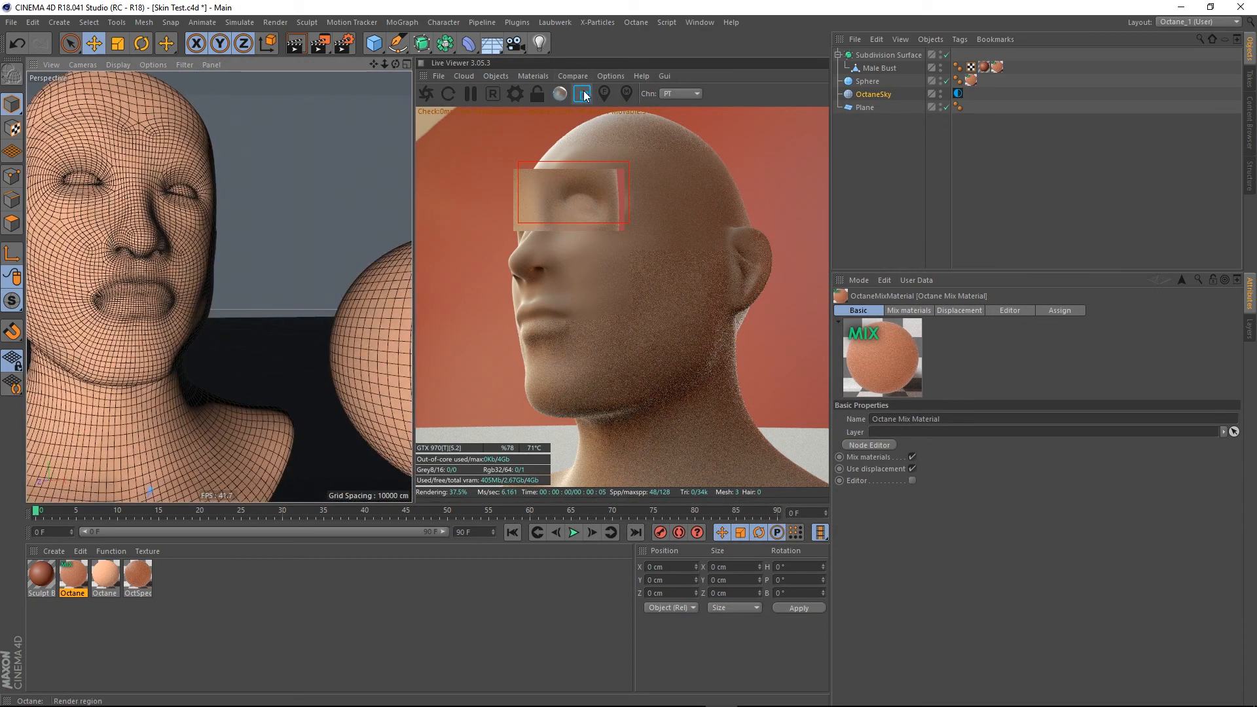
pyautogui.scroll(-3, 216, 288)
pyautogui.moveTo(249, 291)
pyautogui.keyDown('alt'); pyautogui.mouseDown()
pyautogui.moveTo(193, 291)
pyautogui.moveTo(248, 288)
pyautogui.mouseUp(); pyautogui.keyUp('alt')
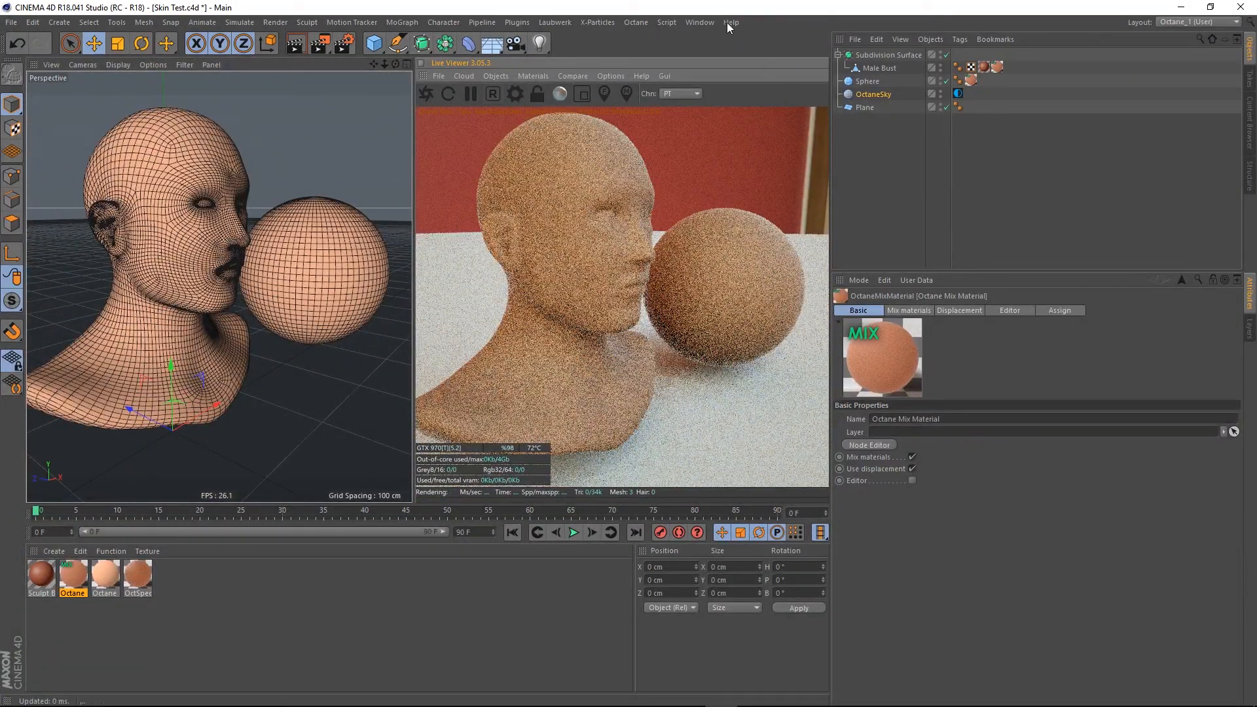
# Switch to the open VDB.c4d scene and start its Octane live render from a lower viewing angle
pyautogui.click(700, 22)
pyautogui.moveTo(760, 326)
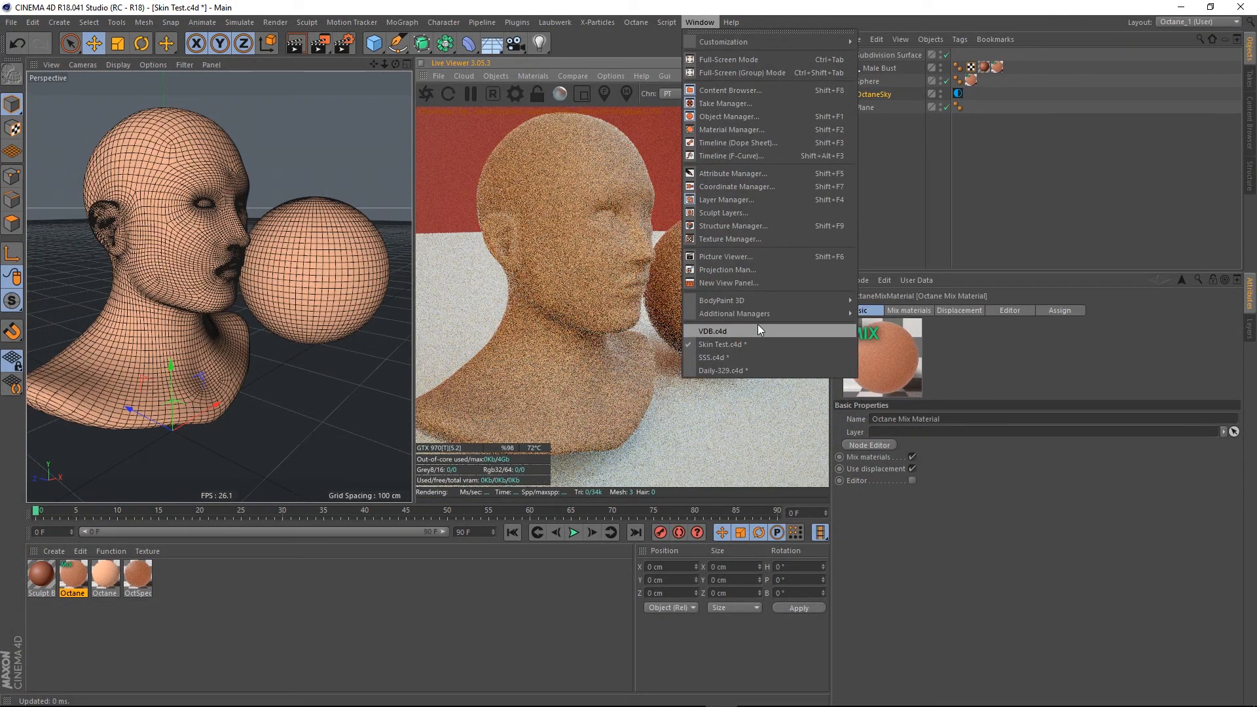
pyautogui.click(757, 330)
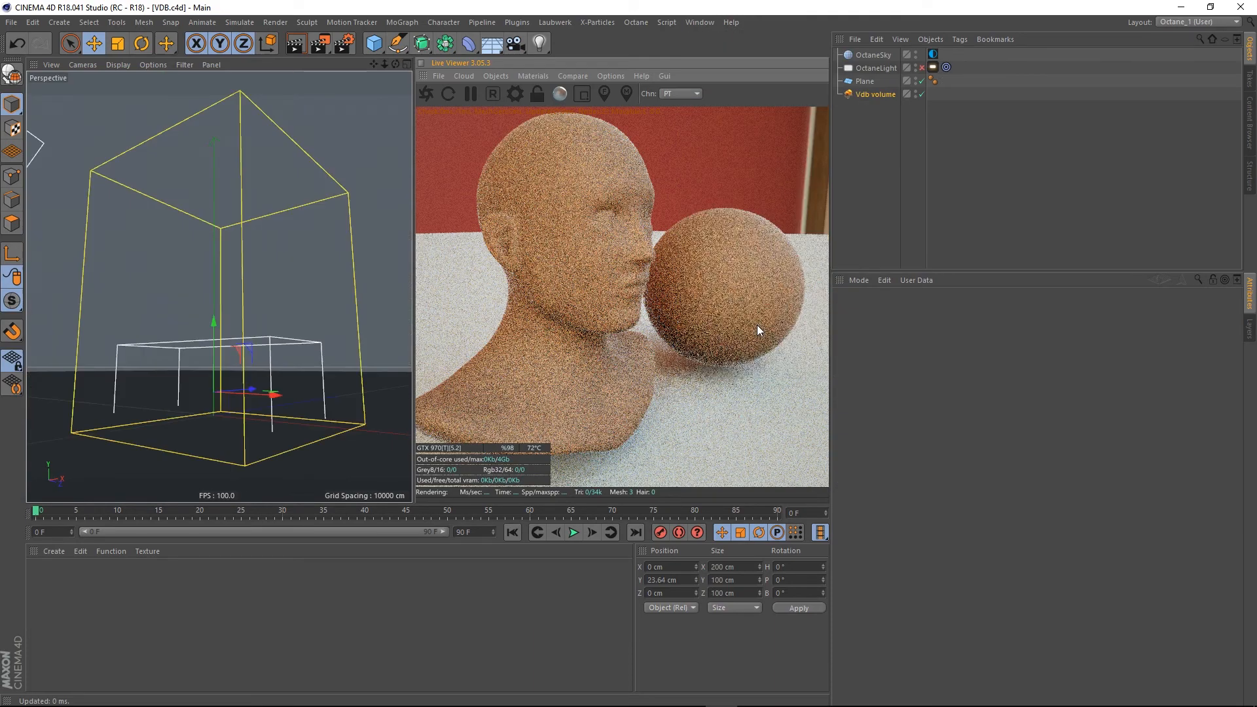
pyautogui.click(423, 94)
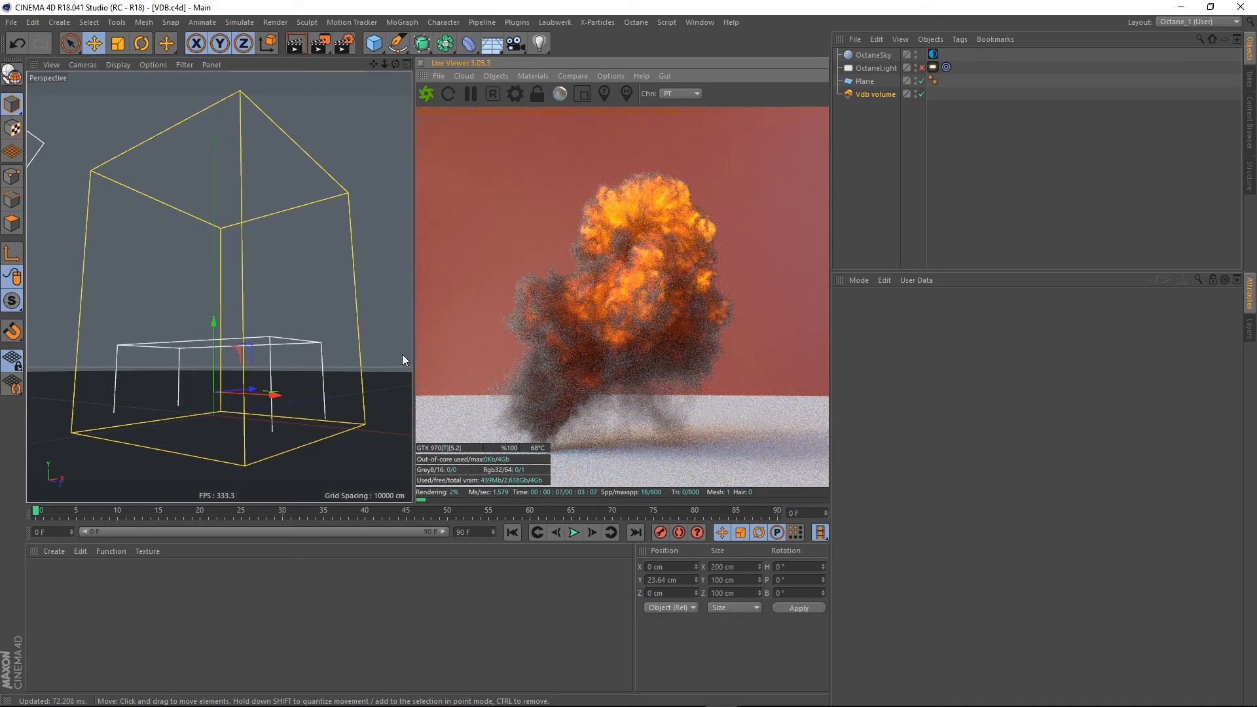
pyautogui.click(238, 460)
pyautogui.moveTo(220, 440)
pyautogui.keyDown('alt'); pyautogui.mouseDown()
pyautogui.moveTo(247, 443)
pyautogui.moveTo(238, 454)
pyautogui.moveTo(233, 443)
pyautogui.mouseUp(); pyautogui.keyUp('alt')
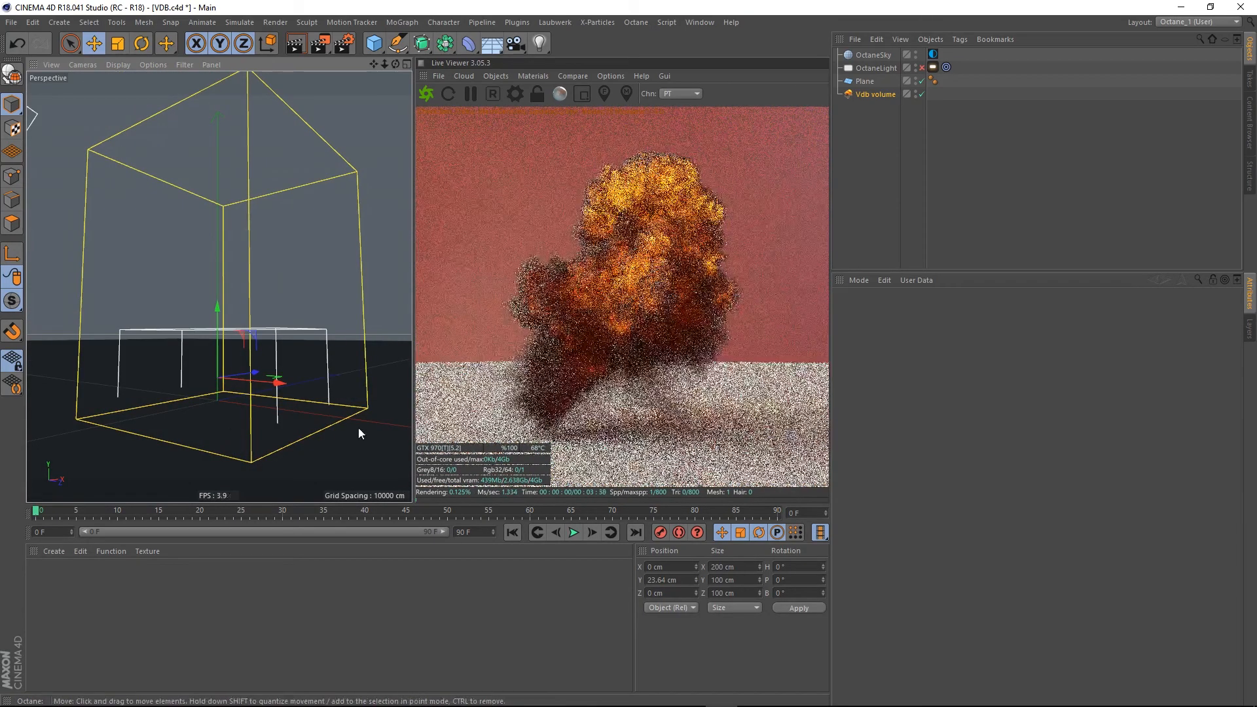
# Clear the Vdb volume object's existing Volume Medium and replace it with the Fire preset
pyautogui.click(868, 93)
pyautogui.click(980, 310)
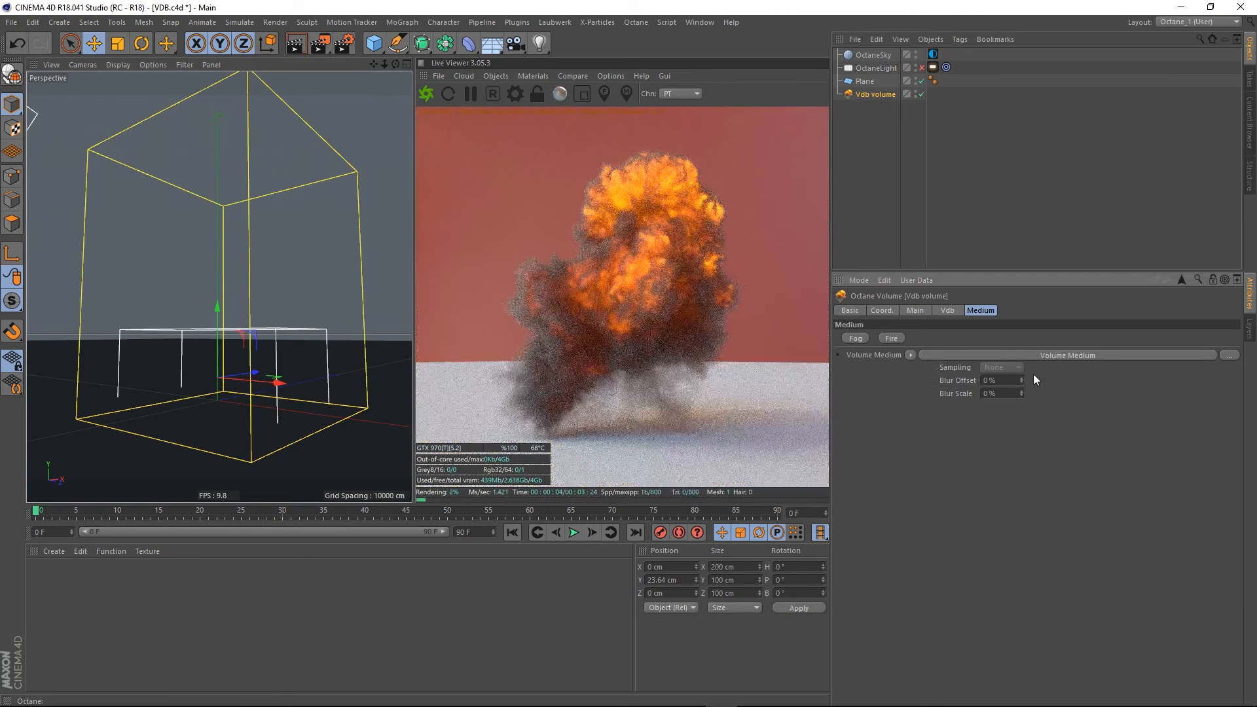
pyautogui.rightClick(931, 349)
pyautogui.click(929, 357)
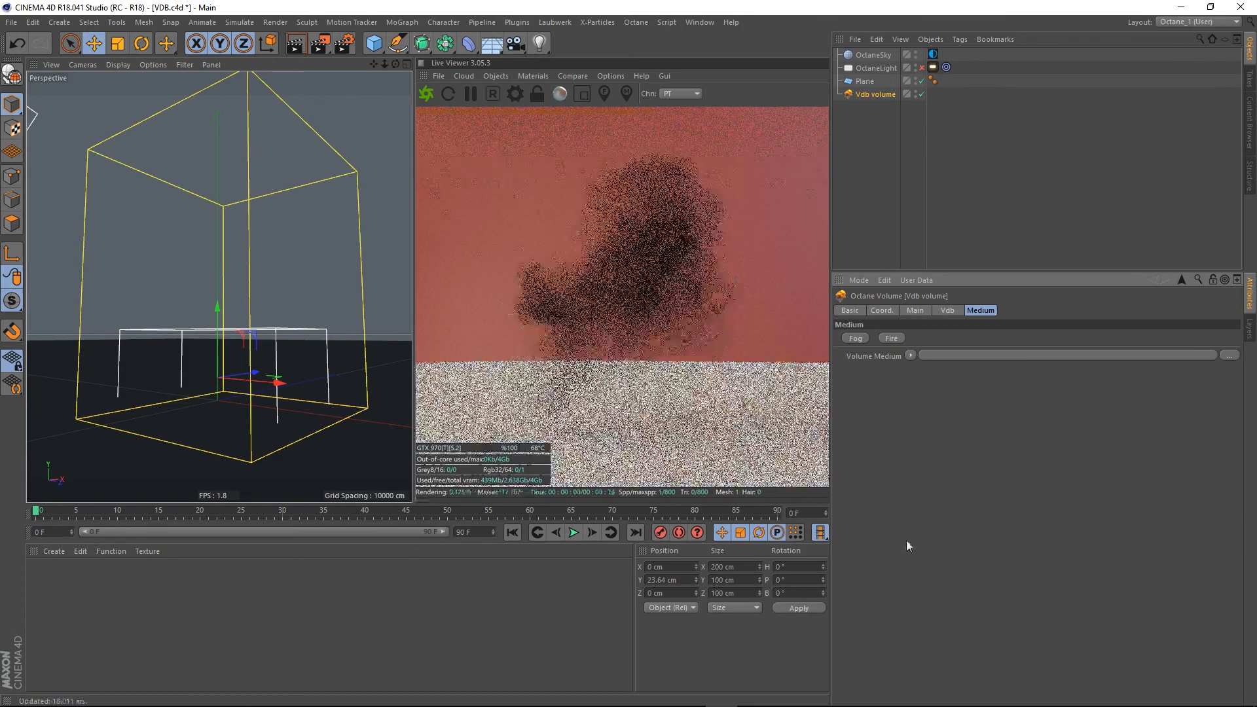
pyautogui.click(898, 338)
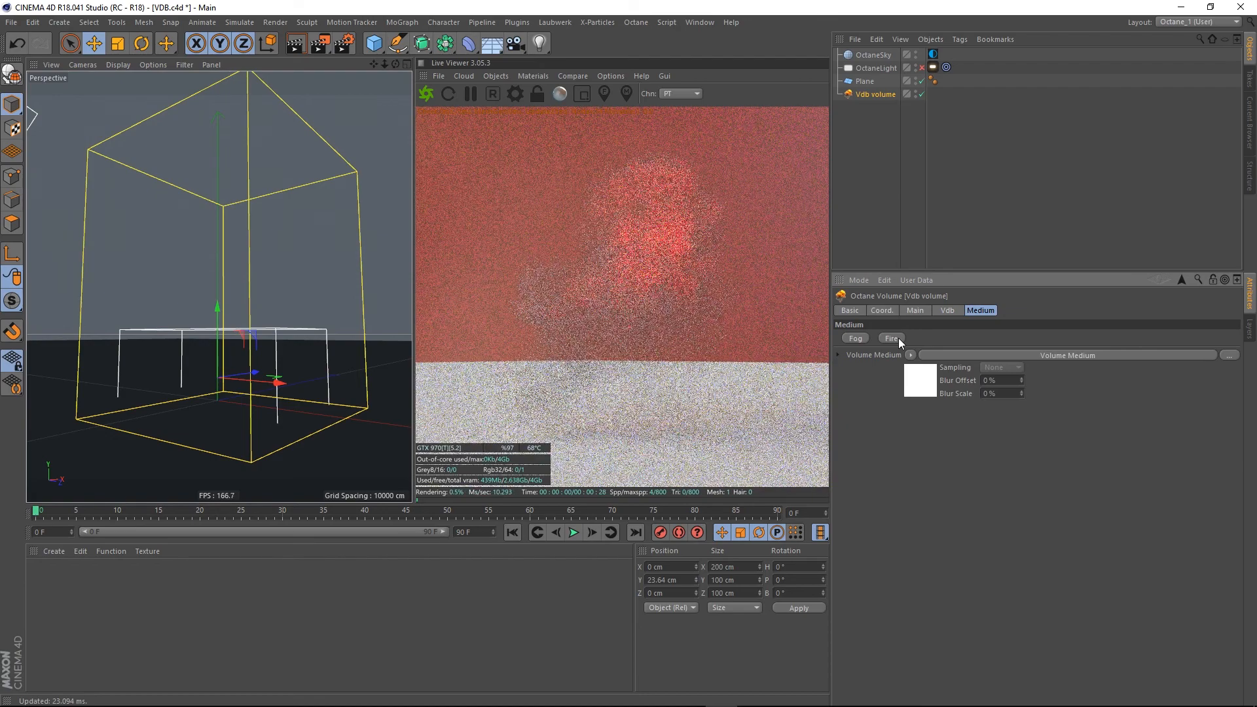
# Set the Volume Step Length of the Vdb volume's medium to 0.5
pyautogui.click(923, 386)
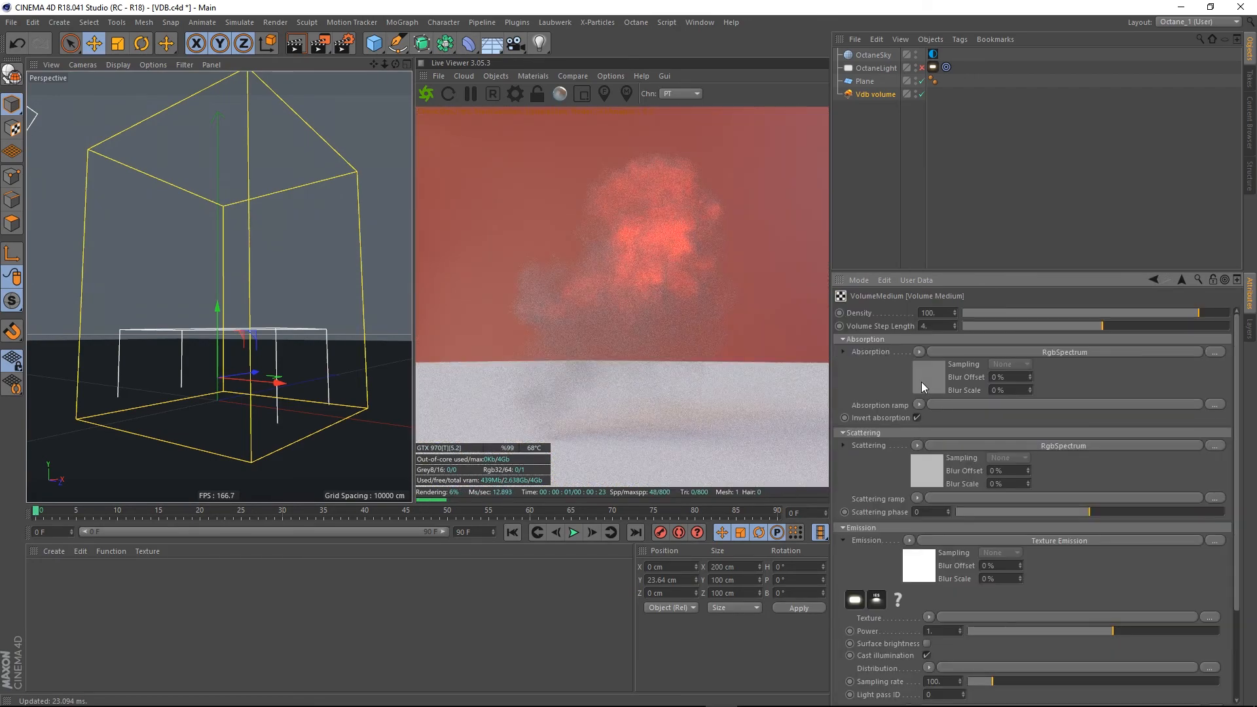
pyautogui.click(937, 326)
pyautogui.write('.5')
pyautogui.press('Return')
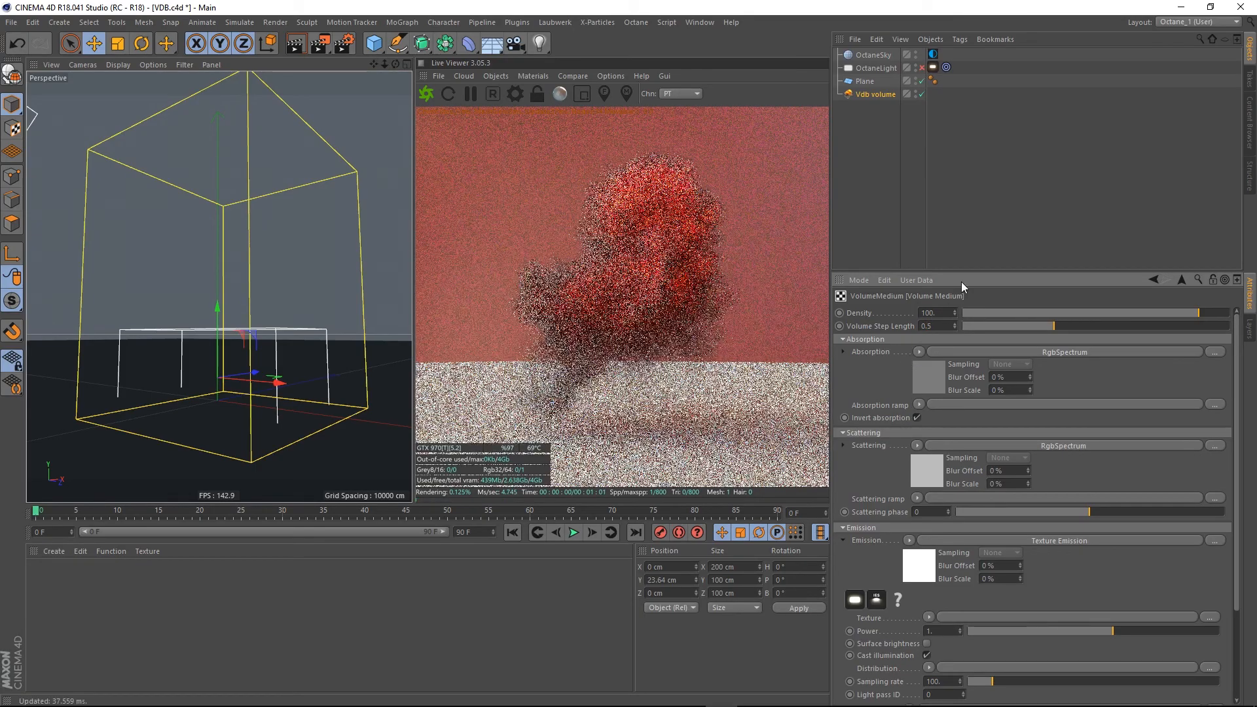
# Try several higher densities on the Volume Medium, including 750, and set the density to 800
pyautogui.click(923, 382)
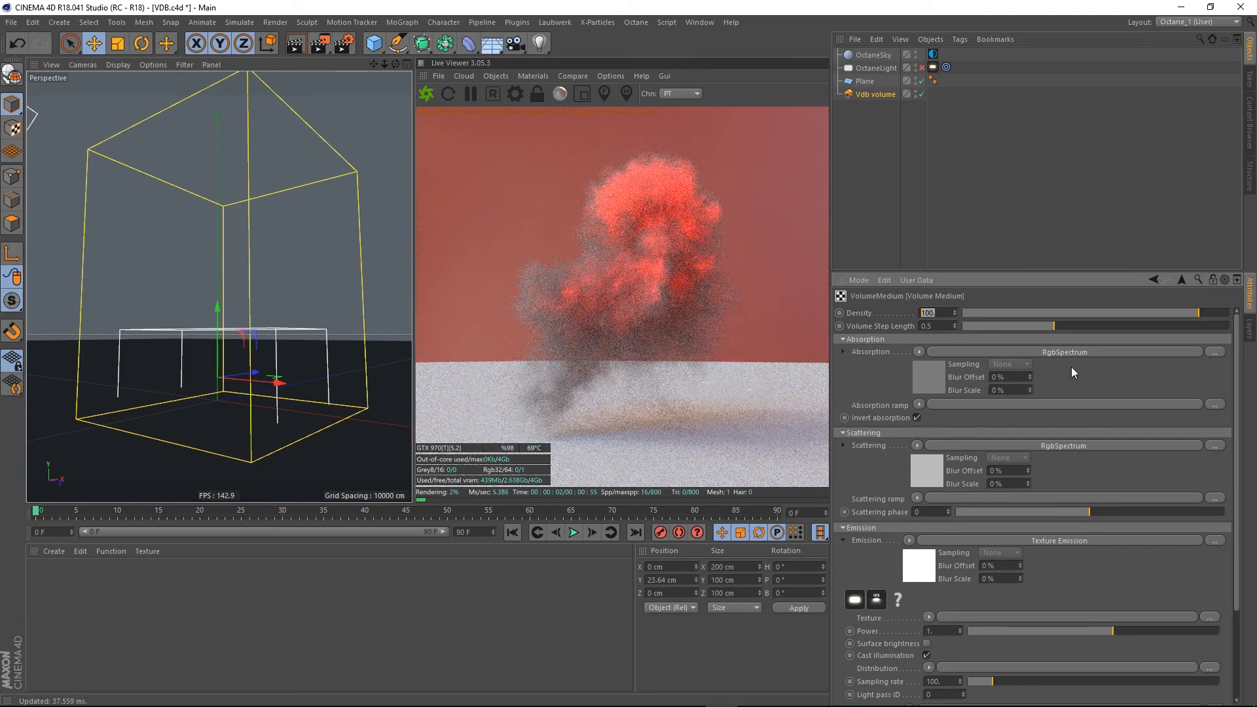
pyautogui.moveTo(1203, 313); pyautogui.dragTo(1224, 321)
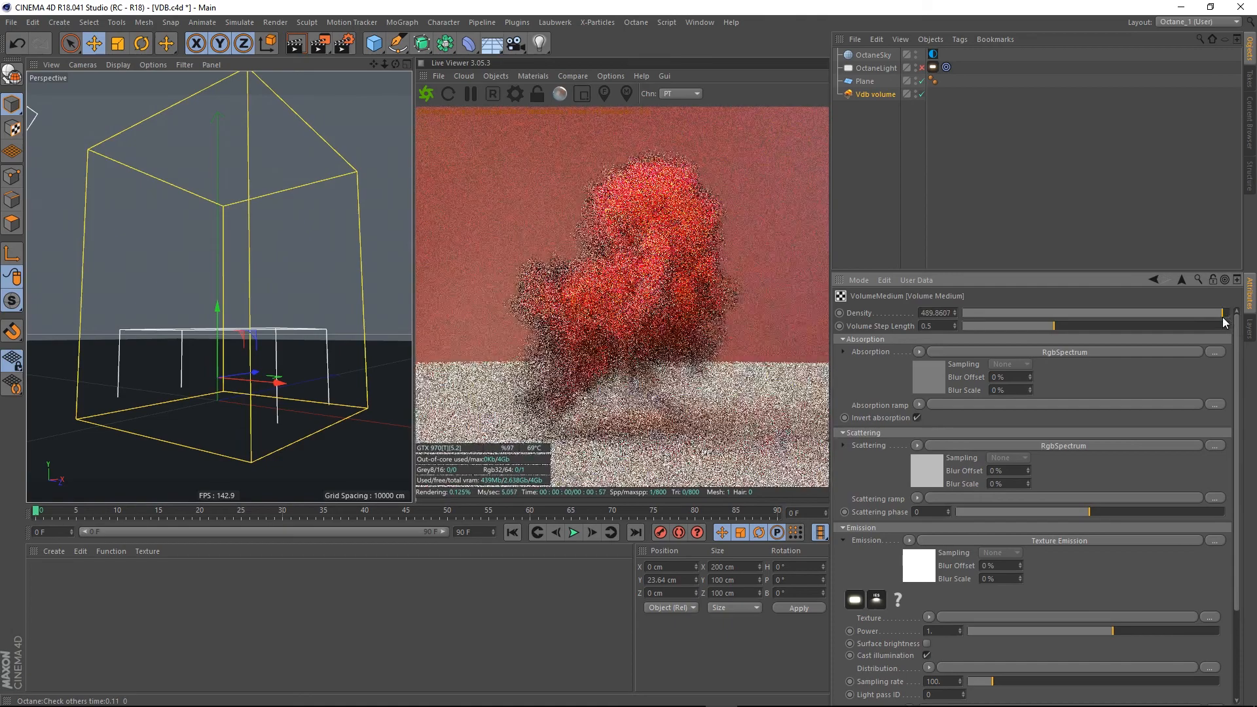
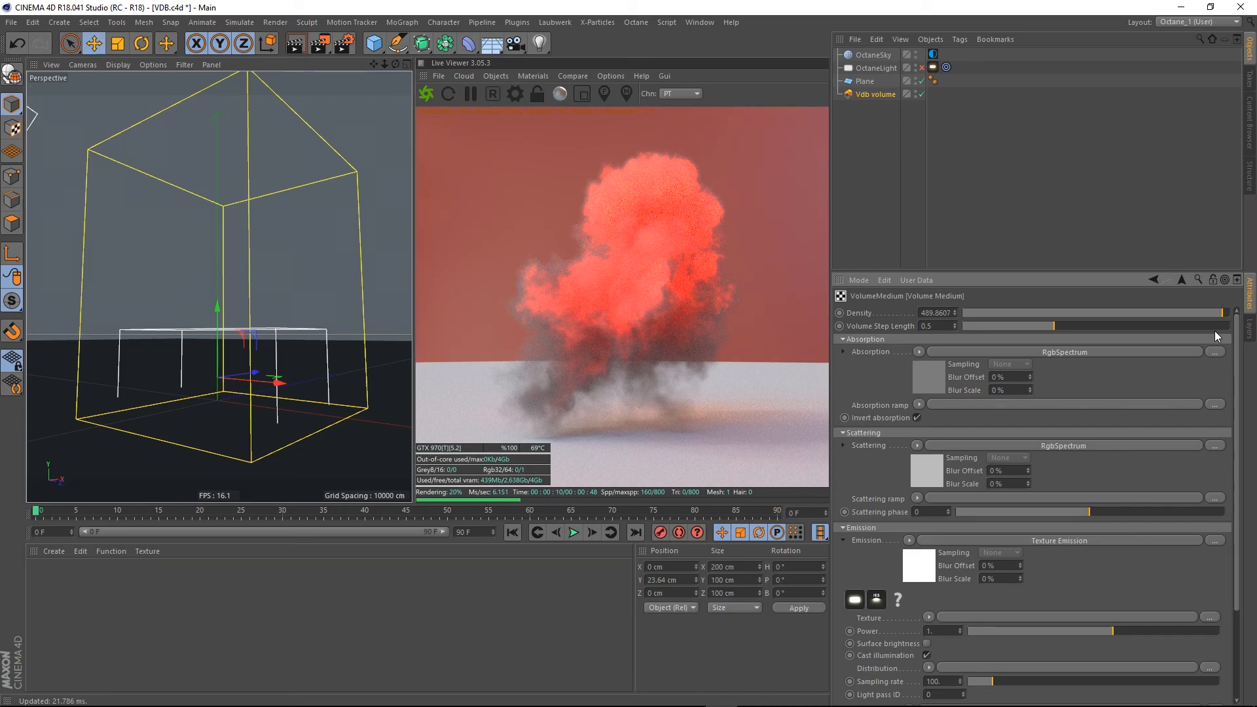
pyautogui.moveTo(1221, 313)
pyautogui.mouseDown()
pyautogui.moveTo(1165, 313)
pyautogui.moveTo(1229, 332)
pyautogui.mouseUp()
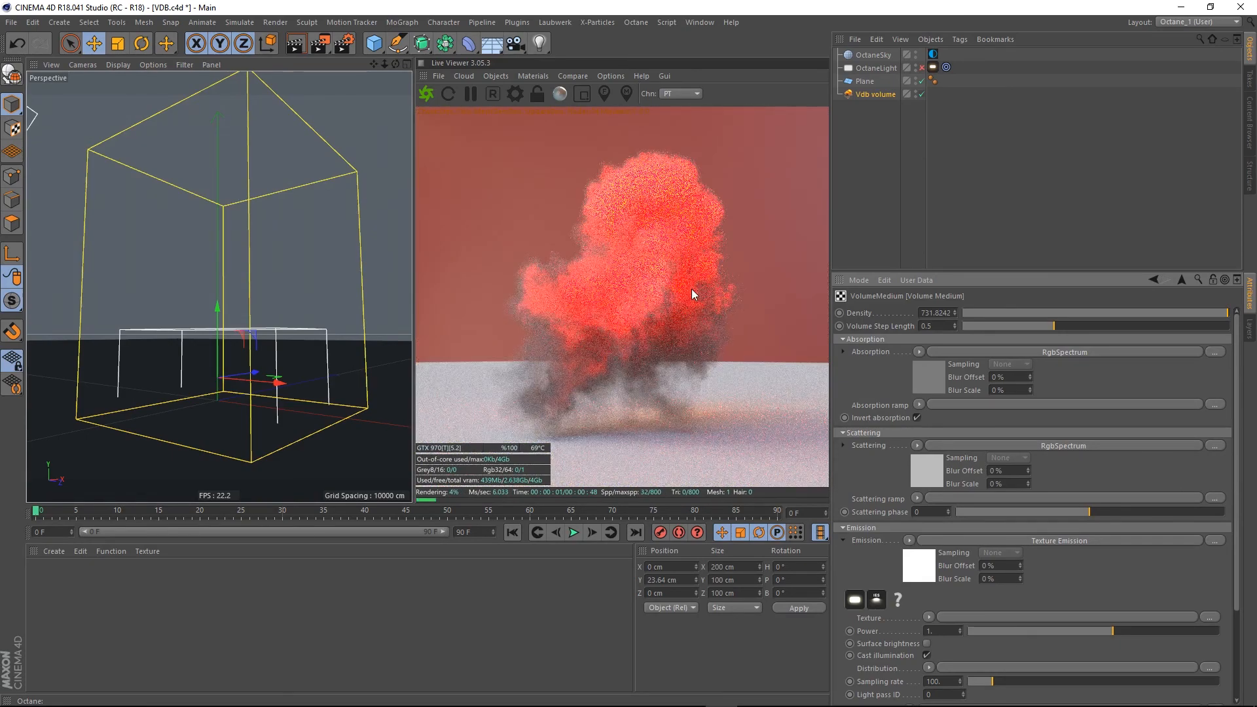
pyautogui.moveTo(1138, 312); pyautogui.dragTo(1228, 333)
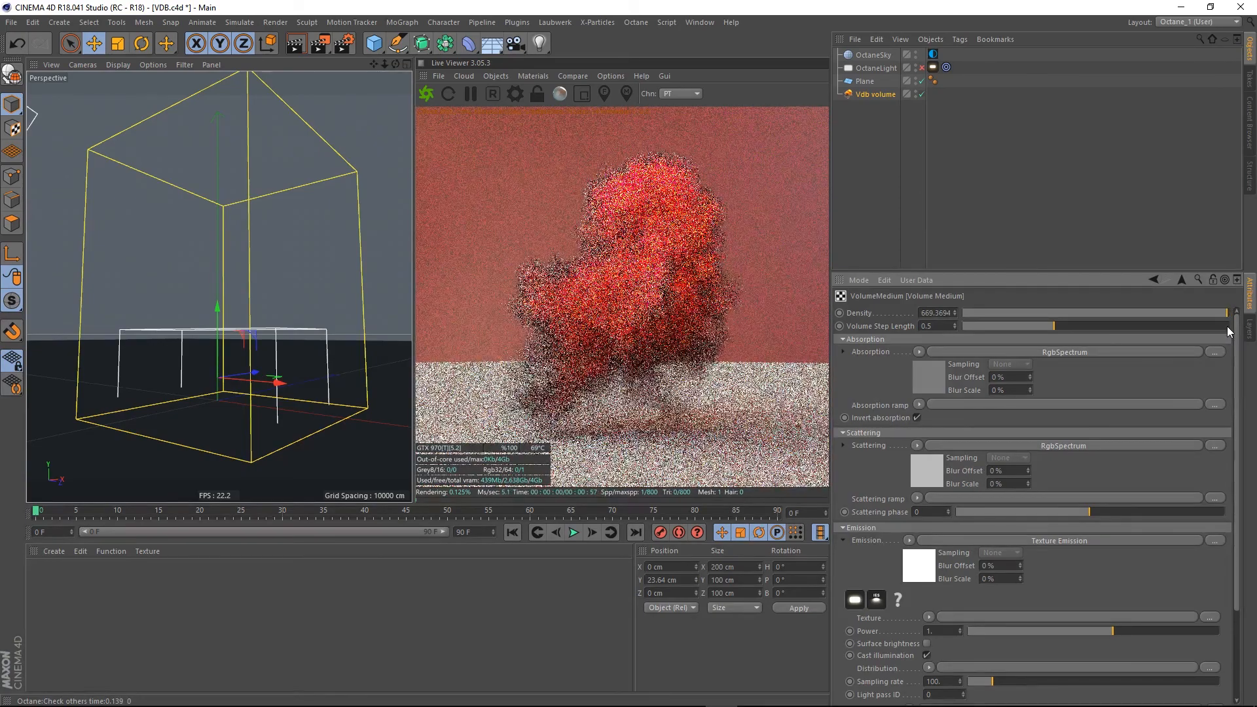
pyautogui.moveTo(922, 312); pyautogui.dragTo(1001, 309)
pyautogui.write('750')
pyautogui.press('Return')
pyautogui.click(930, 313)
pyautogui.write('800')
pyautogui.press('Return')
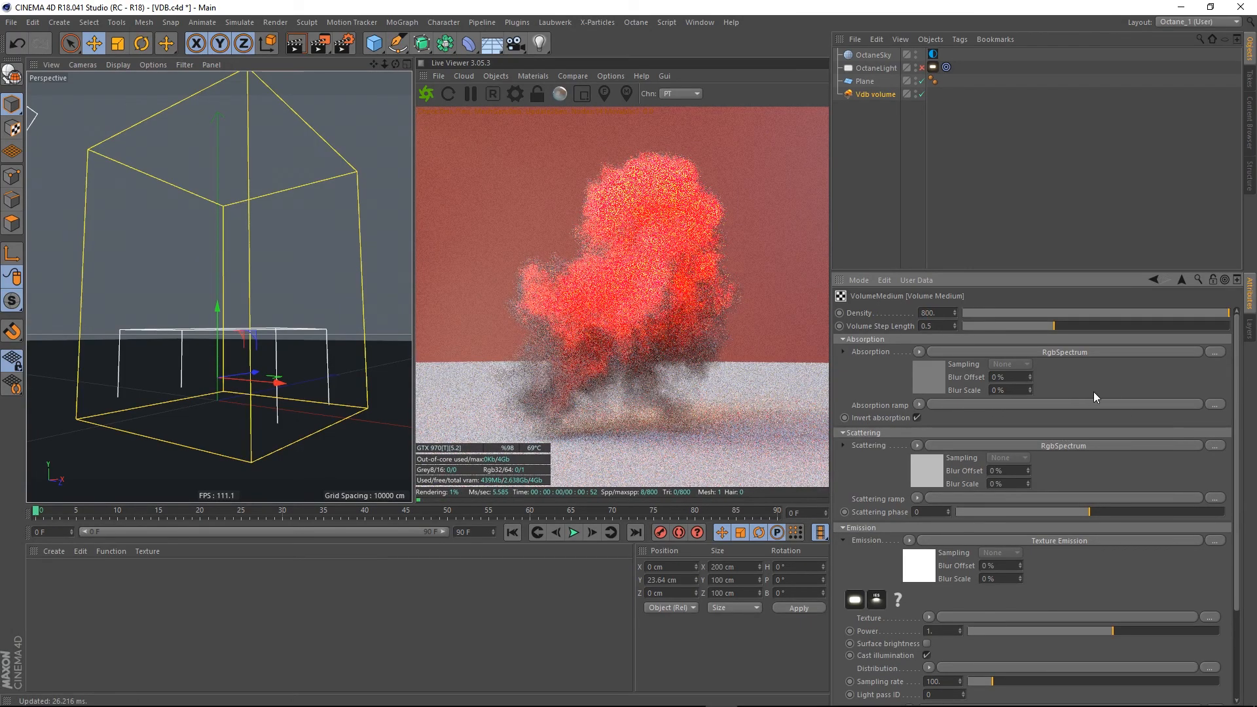
# Darken the medium's absorption RgbSpectrum to a neutral grey of about 0.05 in each channel, and return to the Volume Medium settings
pyautogui.click(924, 377)
pyautogui.click(872, 316)
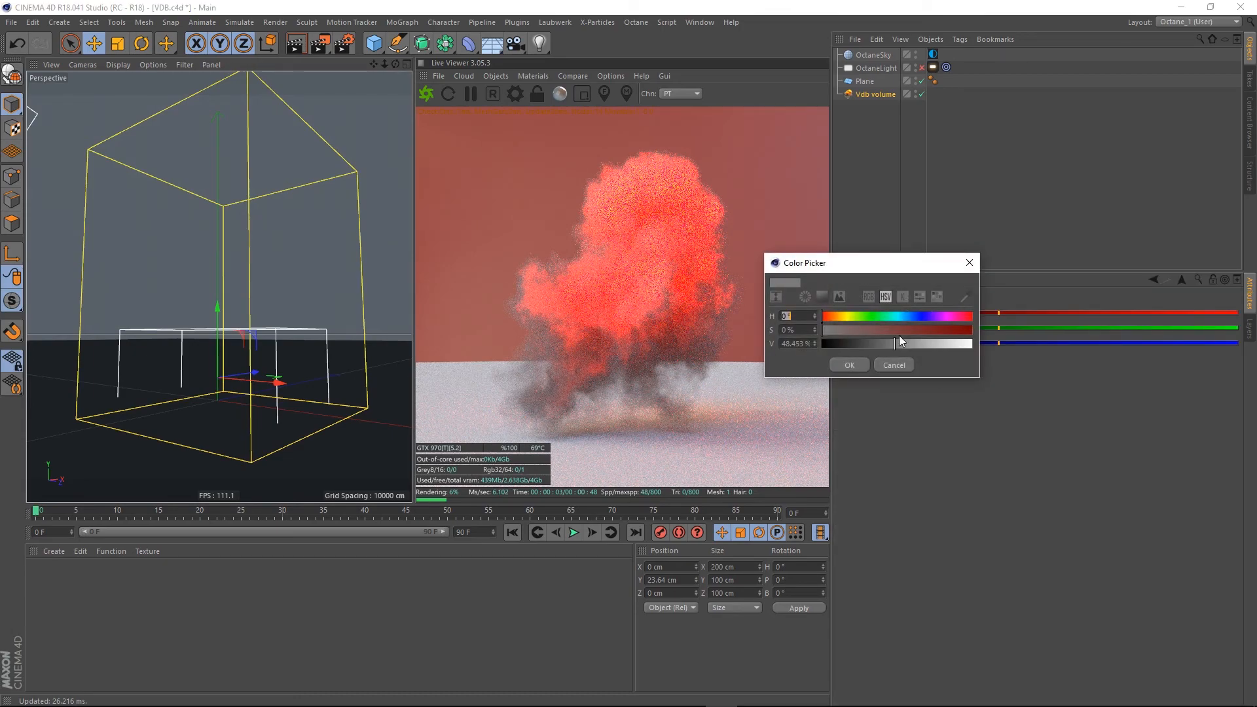
pyautogui.moveTo(884, 346); pyautogui.dragTo(826, 340)
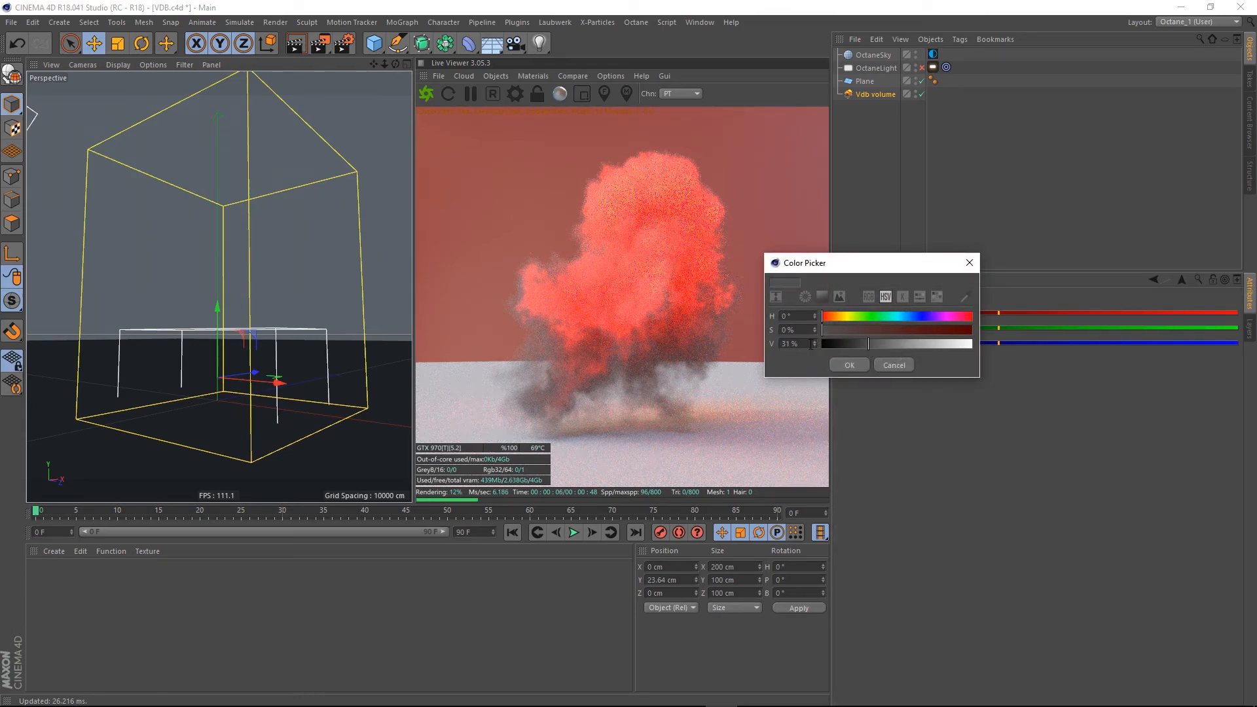
pyautogui.click(849, 365)
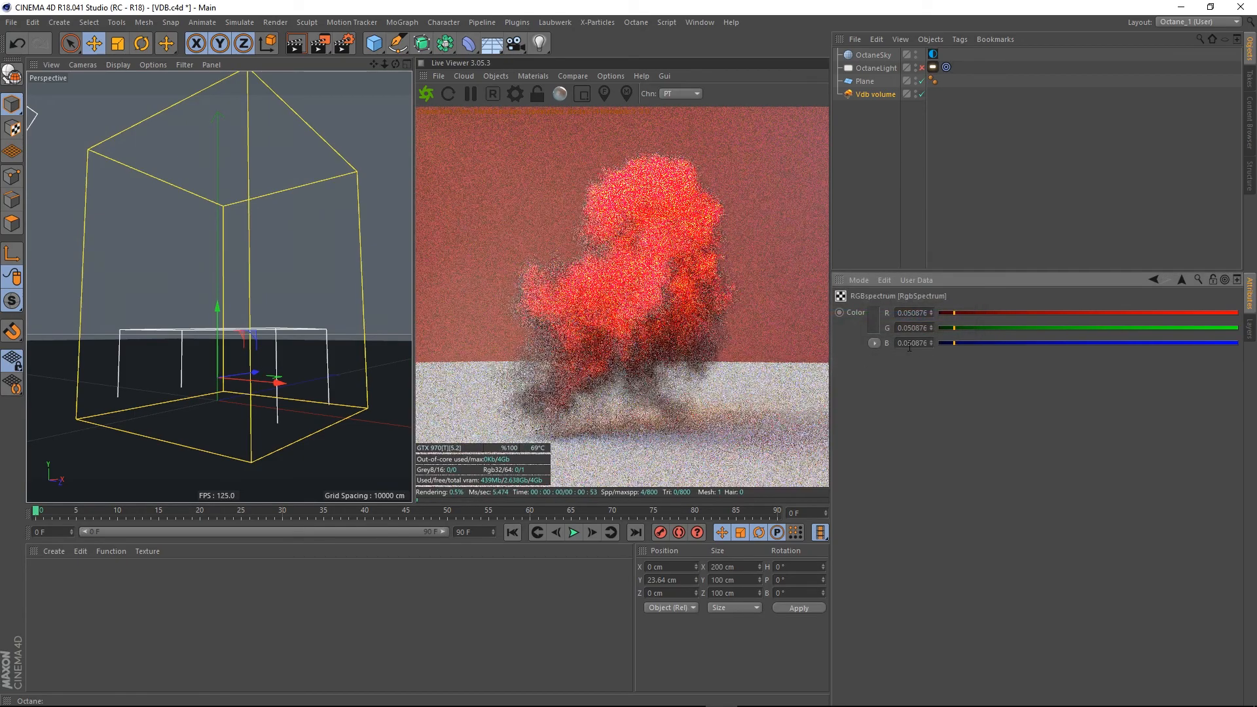
pyautogui.click(1182, 279)
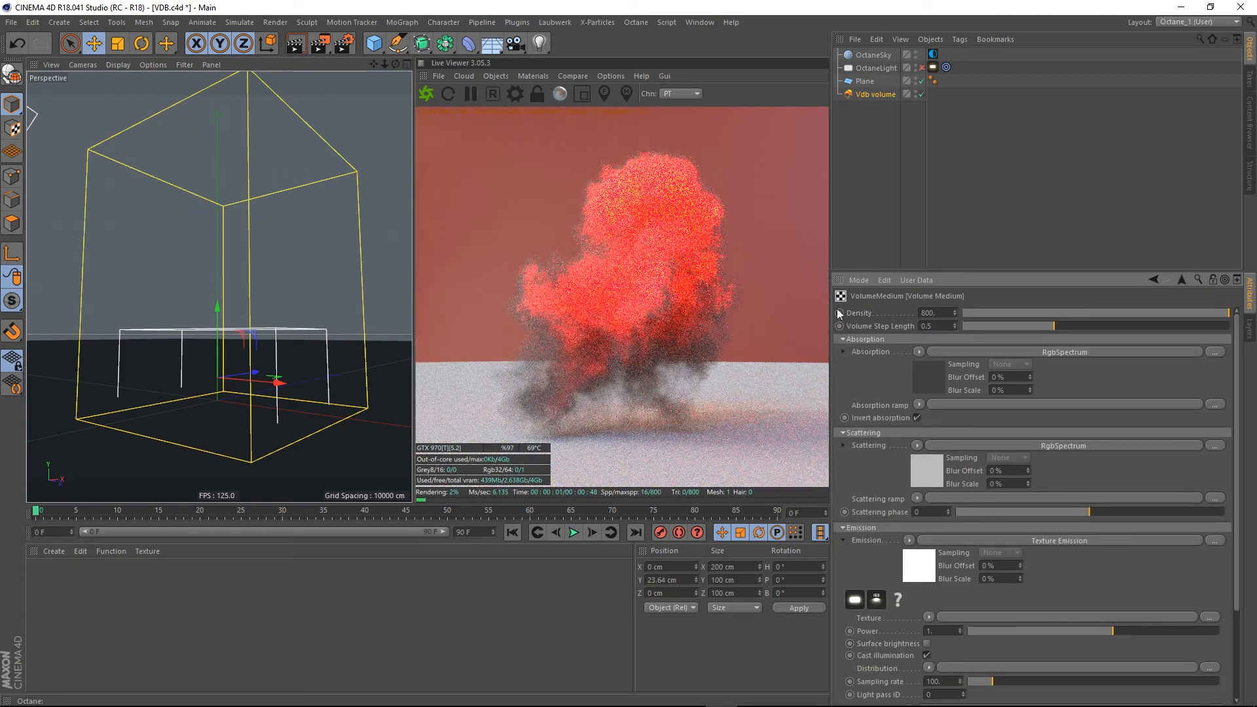
# Set the medium's scattering RgbSpectrum colour to a fully saturated, bright green with a hue of 117°
pyautogui.scroll(-4, 1126, 386)
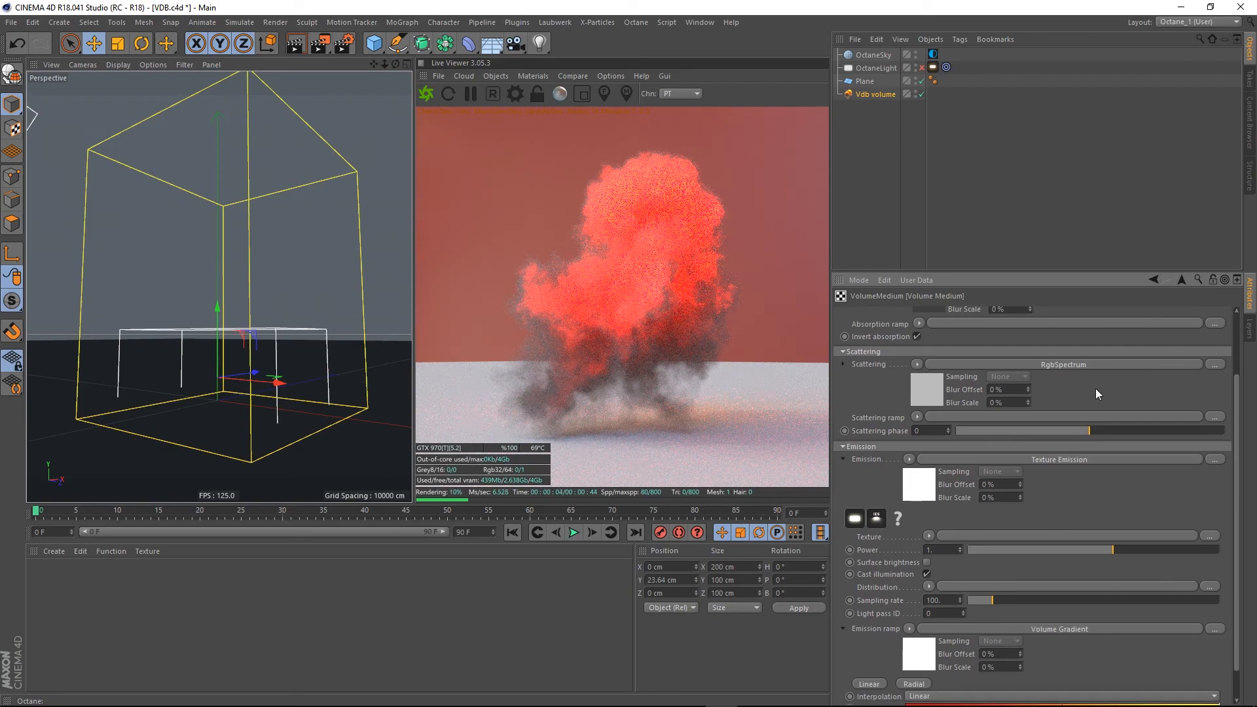
pyautogui.click(921, 390)
pyautogui.click(870, 323)
pyautogui.click(867, 321)
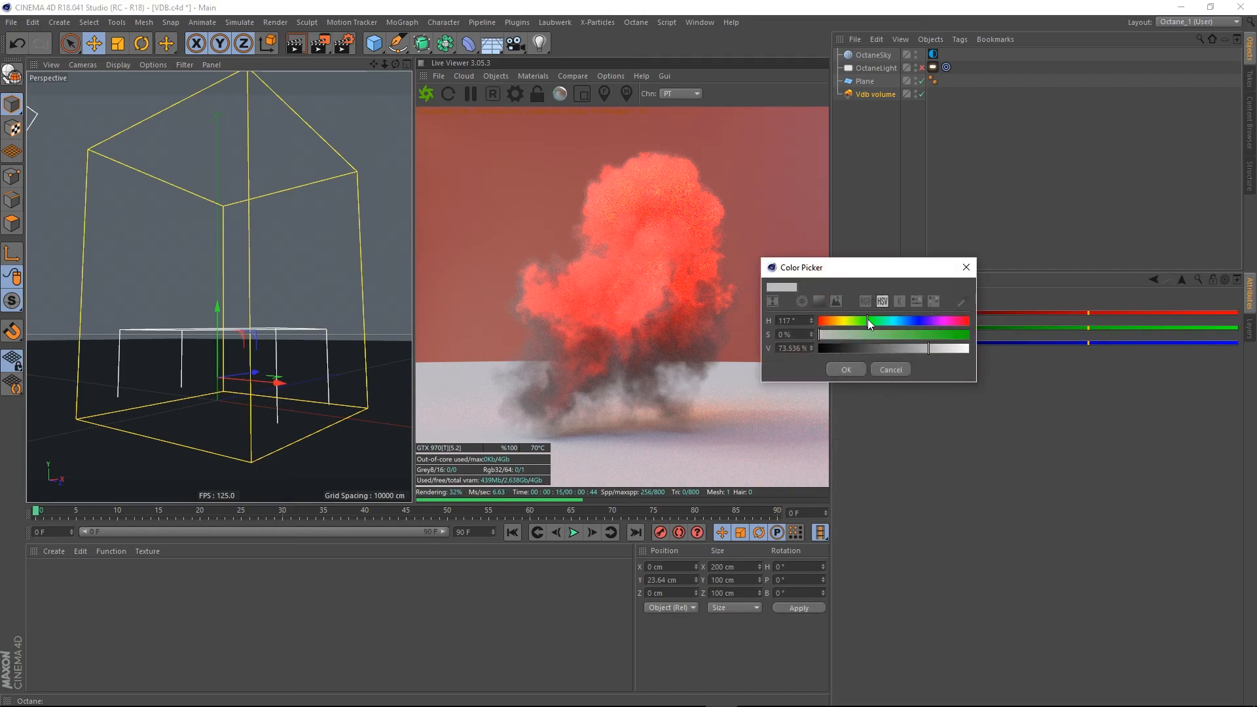
pyautogui.click(964, 336)
pyautogui.moveTo(953, 349); pyautogui.dragTo(1008, 333)
pyautogui.click(846, 369)
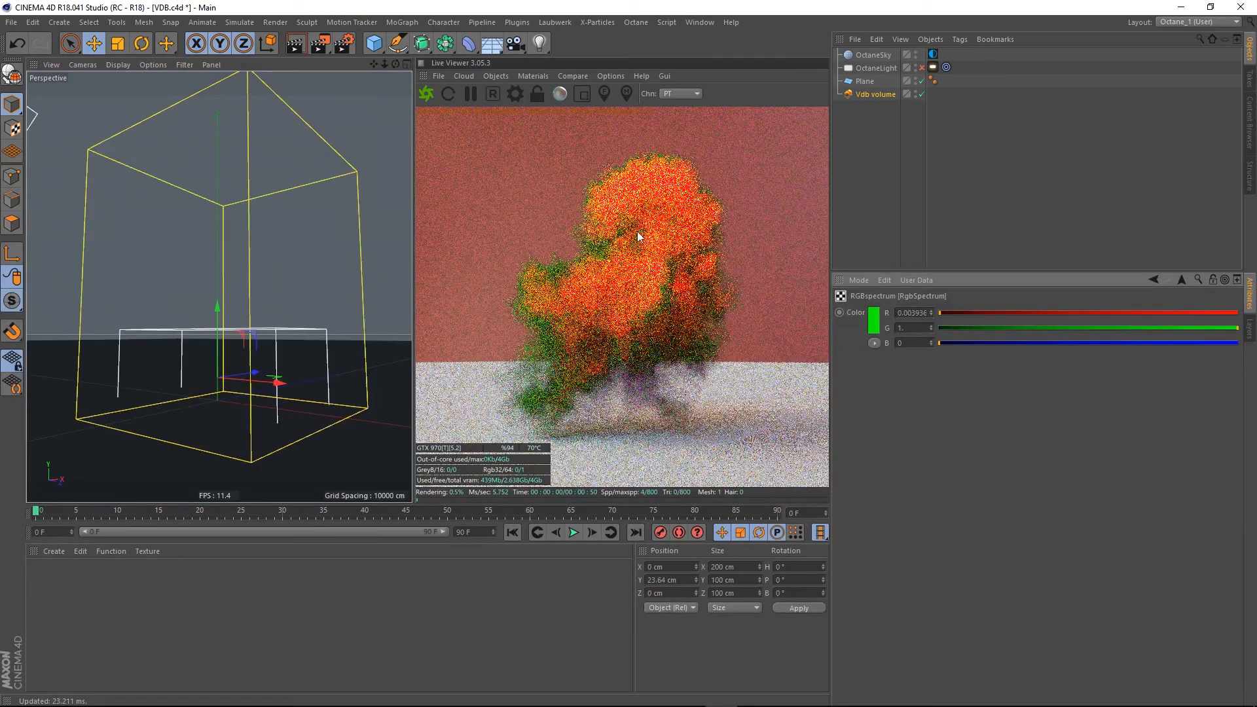
# Inspect the green scattering in the live render with regions over the explosion's side and top, and return to the Volume Medium settings
pyautogui.click(582, 97)
pyautogui.moveTo(544, 273); pyautogui.dragTo(511, 289)
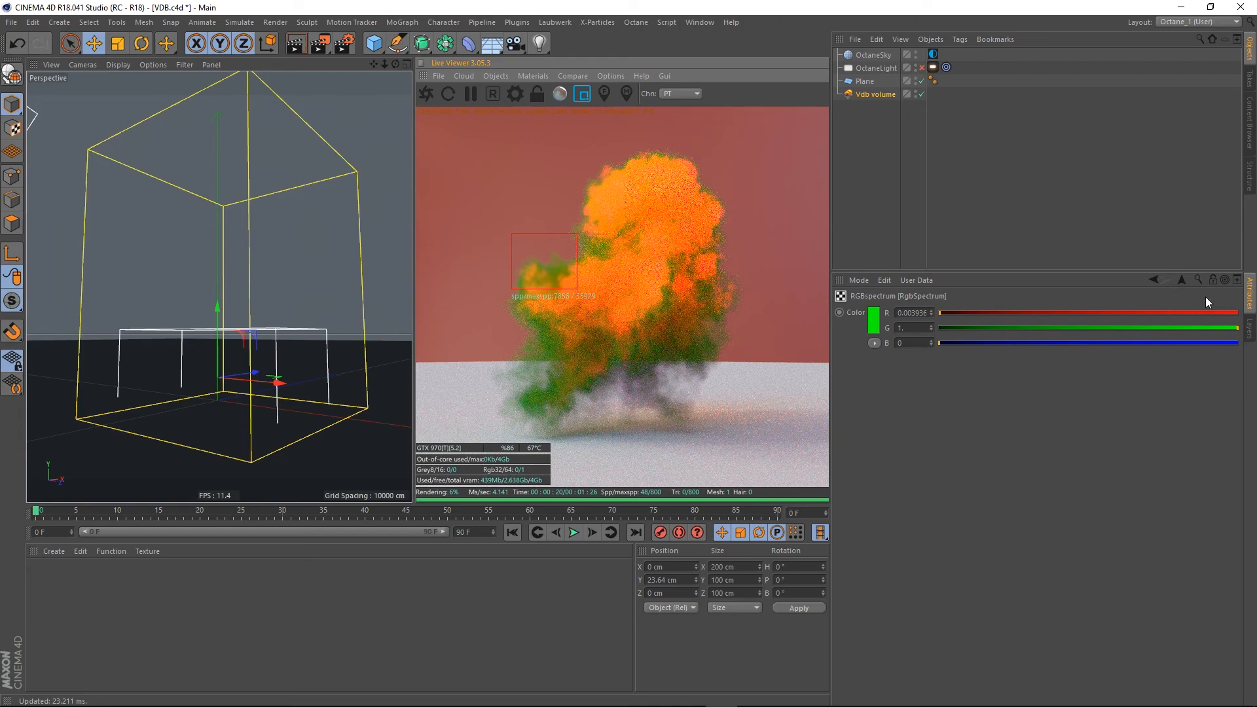
pyautogui.click(1181, 280)
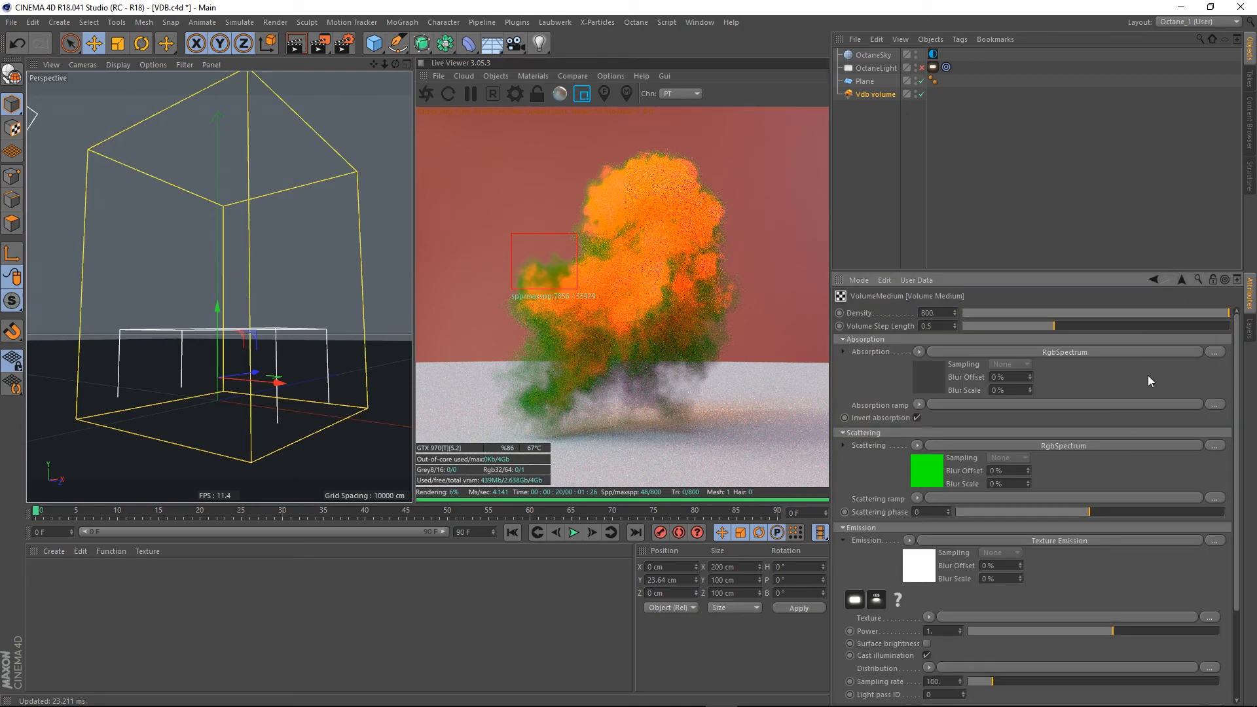
pyautogui.moveTo(1147, 374); pyautogui.dragTo(1146, 337)
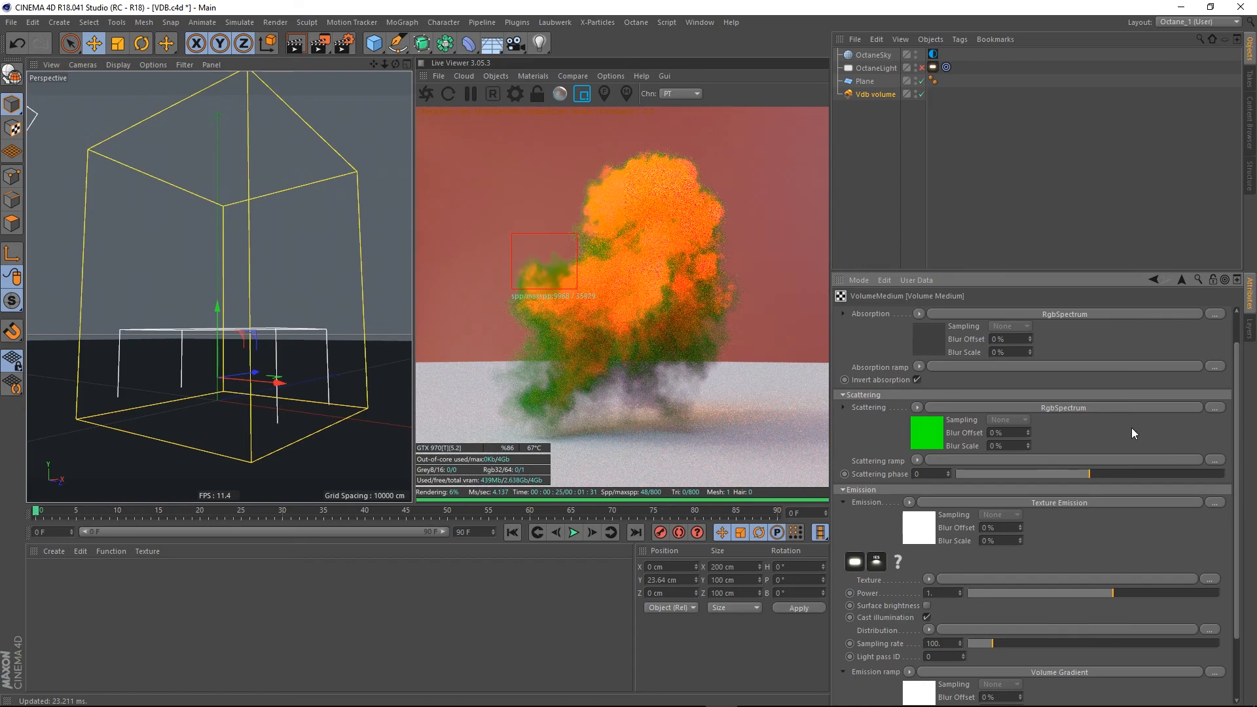
pyautogui.moveTo(668, 138); pyautogui.dragTo(561, 230)
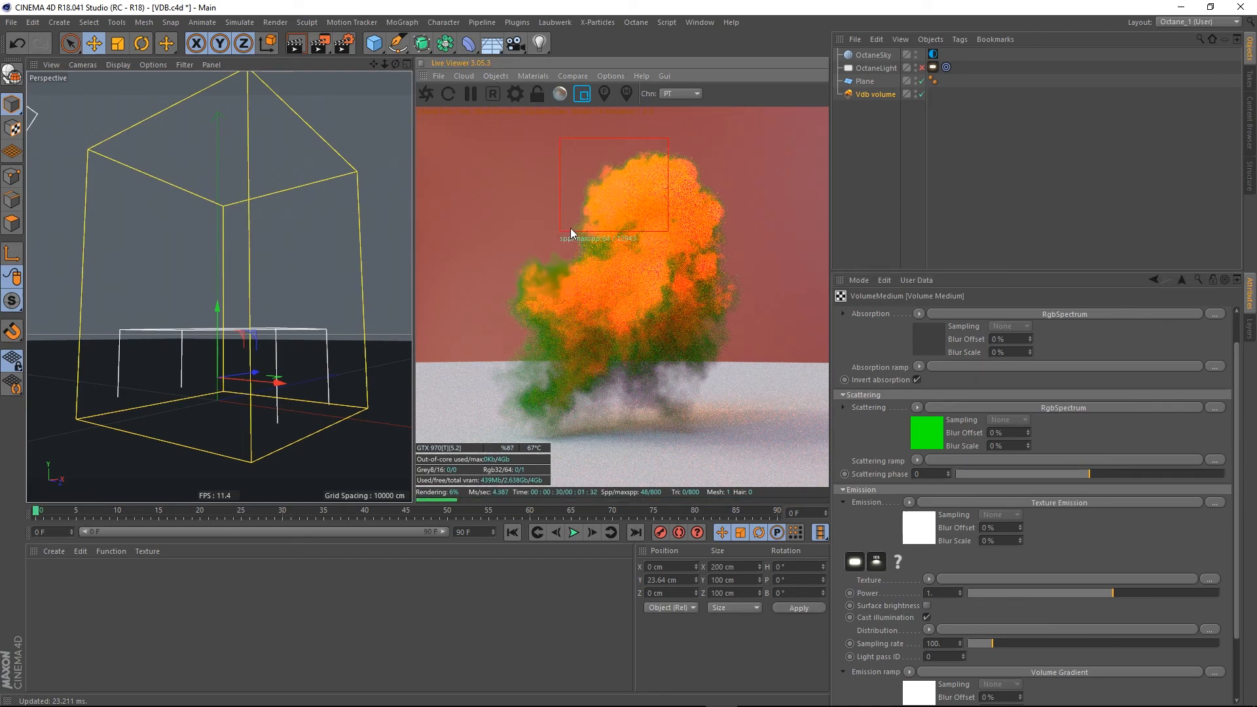
pyautogui.moveTo(543, 273); pyautogui.dragTo(509, 365)
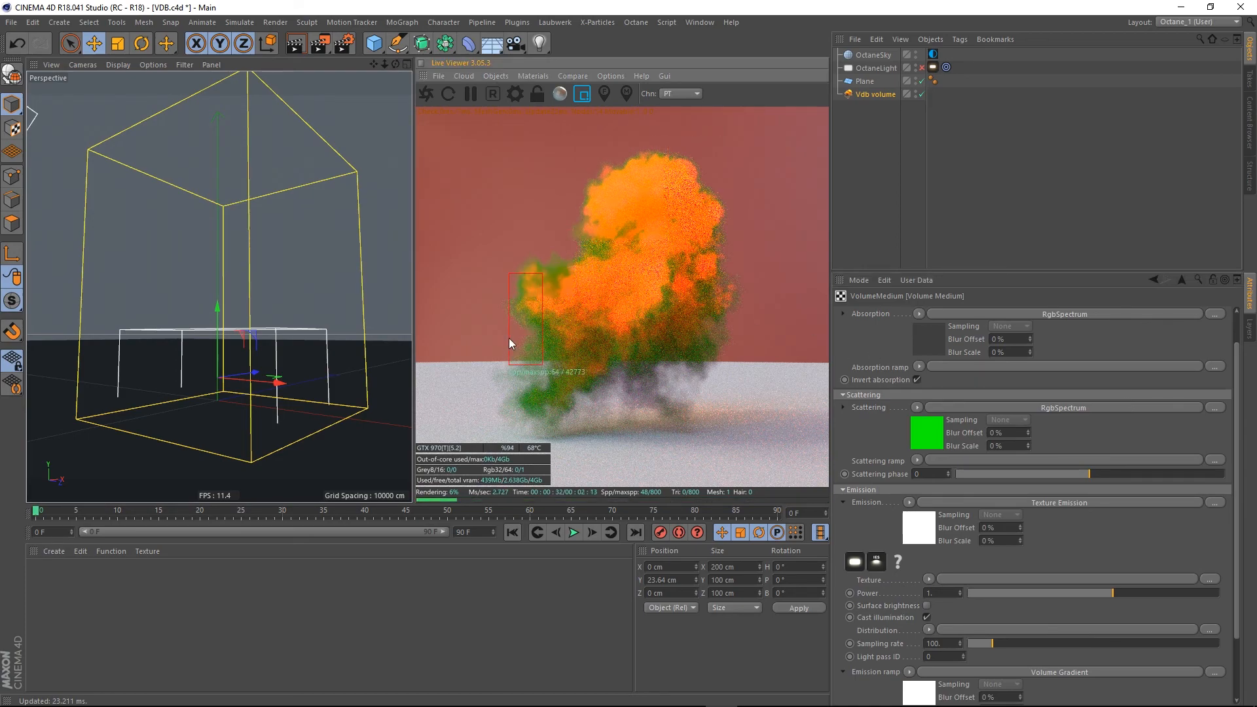
# Place render regions over the explosion's side and set the scattering RgbSpectrum colour to a neutral grey of about 0.05 in each channel
pyautogui.moveTo(516, 295); pyautogui.dragTo(577, 333)
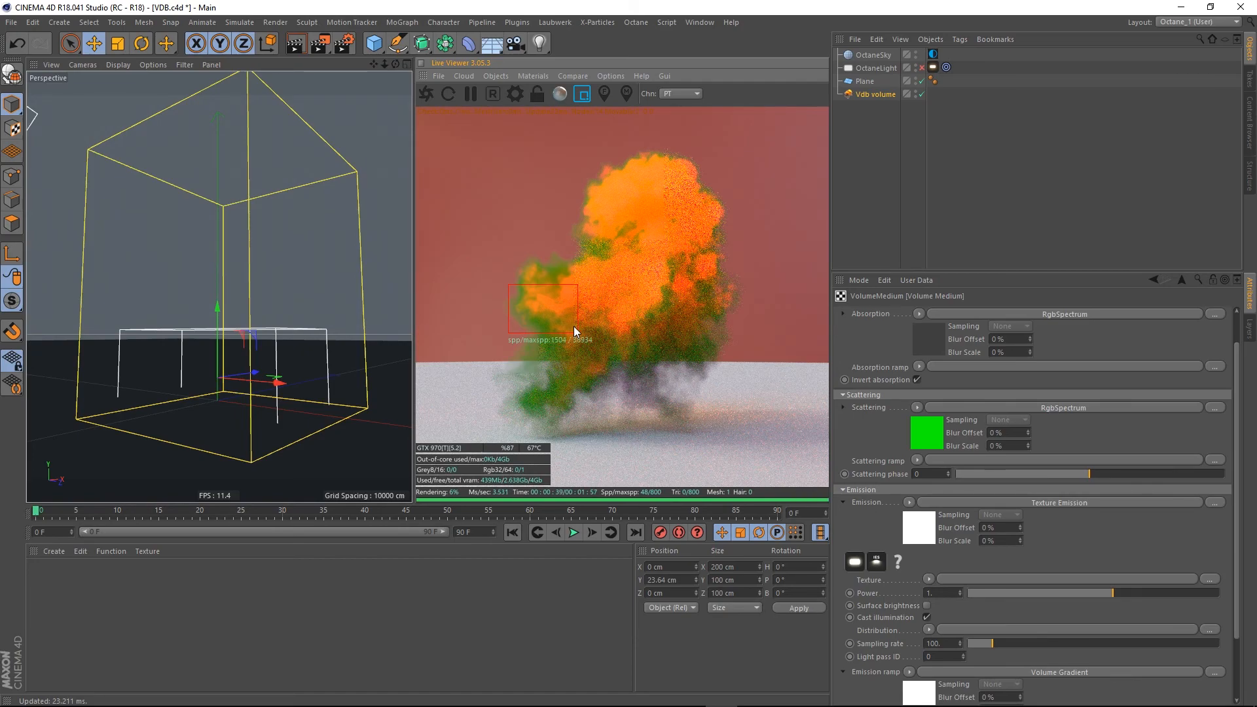
pyautogui.moveTo(643, 221); pyautogui.dragTo(519, 328)
pyautogui.click(924, 429)
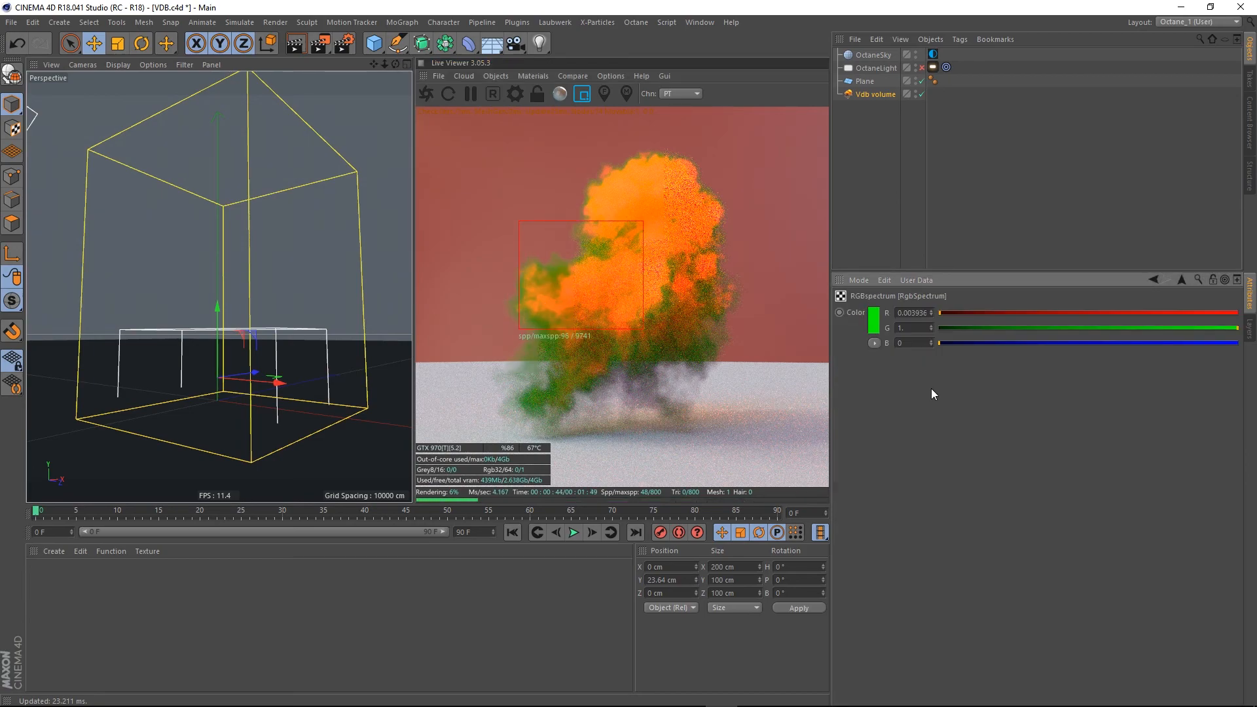
pyautogui.click(873, 329)
pyautogui.moveTo(865, 340); pyautogui.dragTo(821, 342)
pyautogui.click(842, 354)
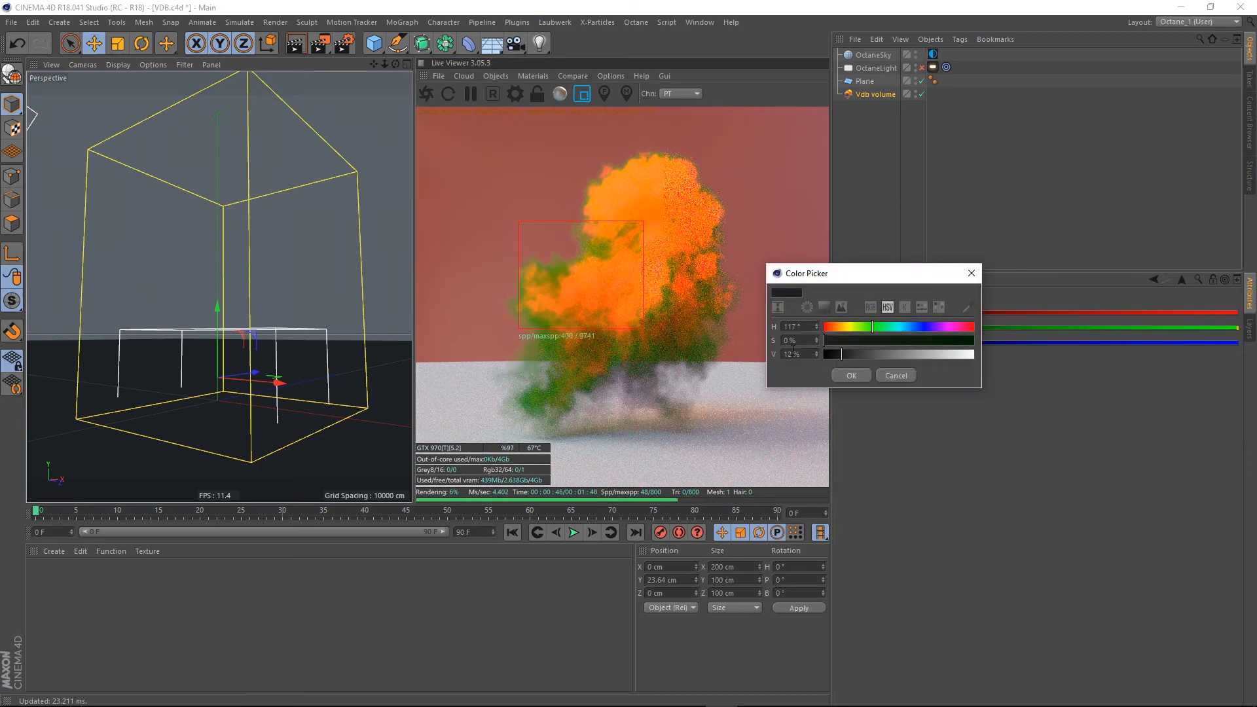
pyautogui.scroll(14, 805, 358)
pyautogui.scroll(-1, 805, 356)
pyautogui.click(848, 375)
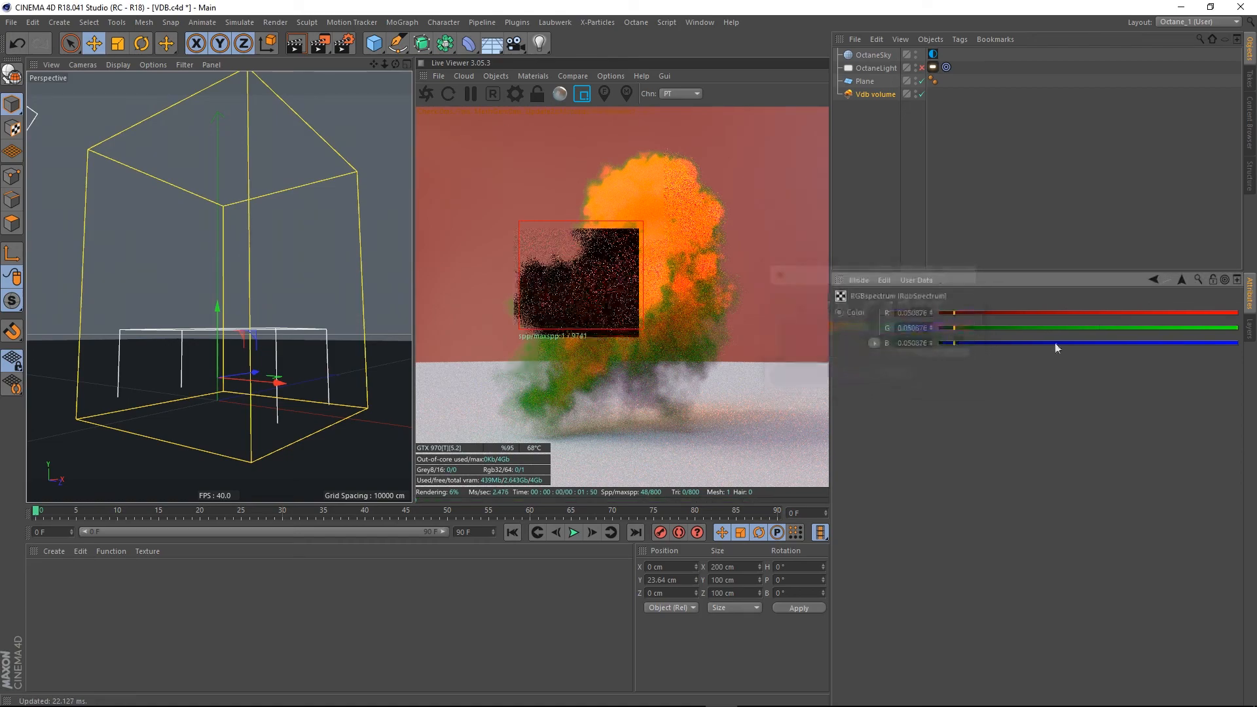
pyautogui.click(1179, 280)
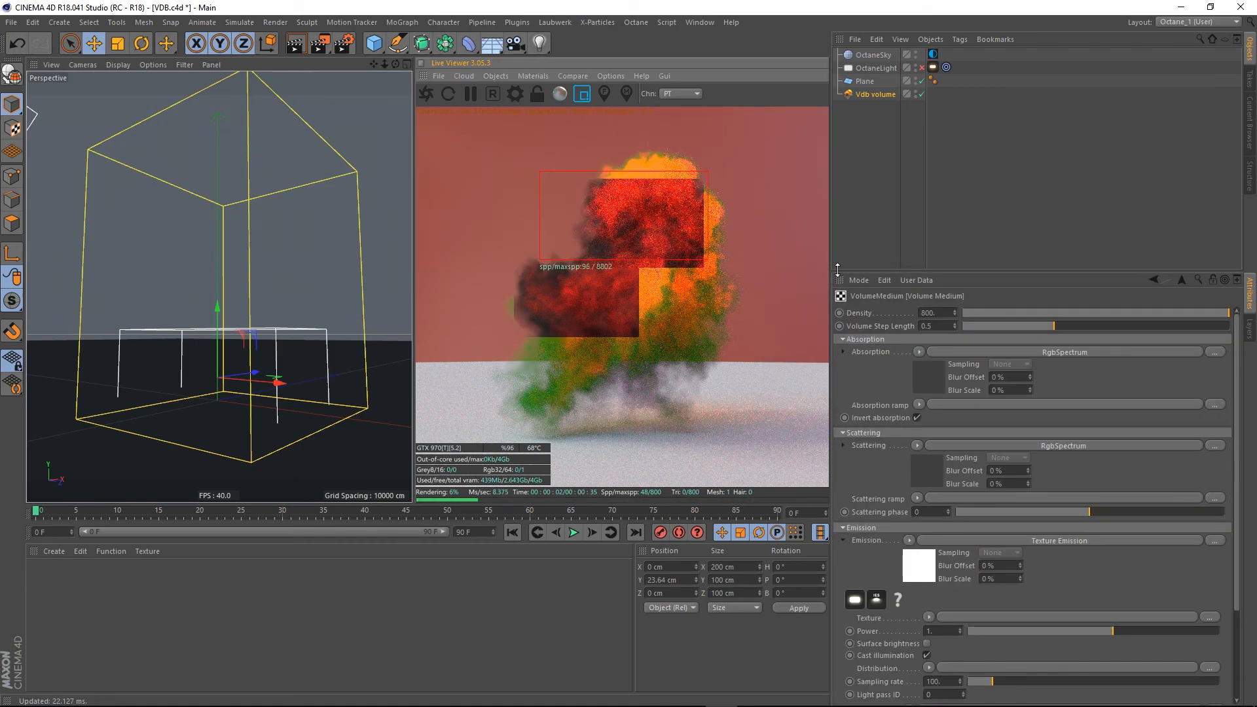
# Turn off the render region, set the scattering RgbSpectrum colour to pure white, and return to the Volume Medium settings
pyautogui.click(585, 97)
pyautogui.moveTo(1118, 484)
pyautogui.mouseDown()
pyautogui.moveTo(1113, 438)
pyautogui.moveTo(1126, 482)
pyautogui.mouseUp()
pyautogui.click(926, 461)
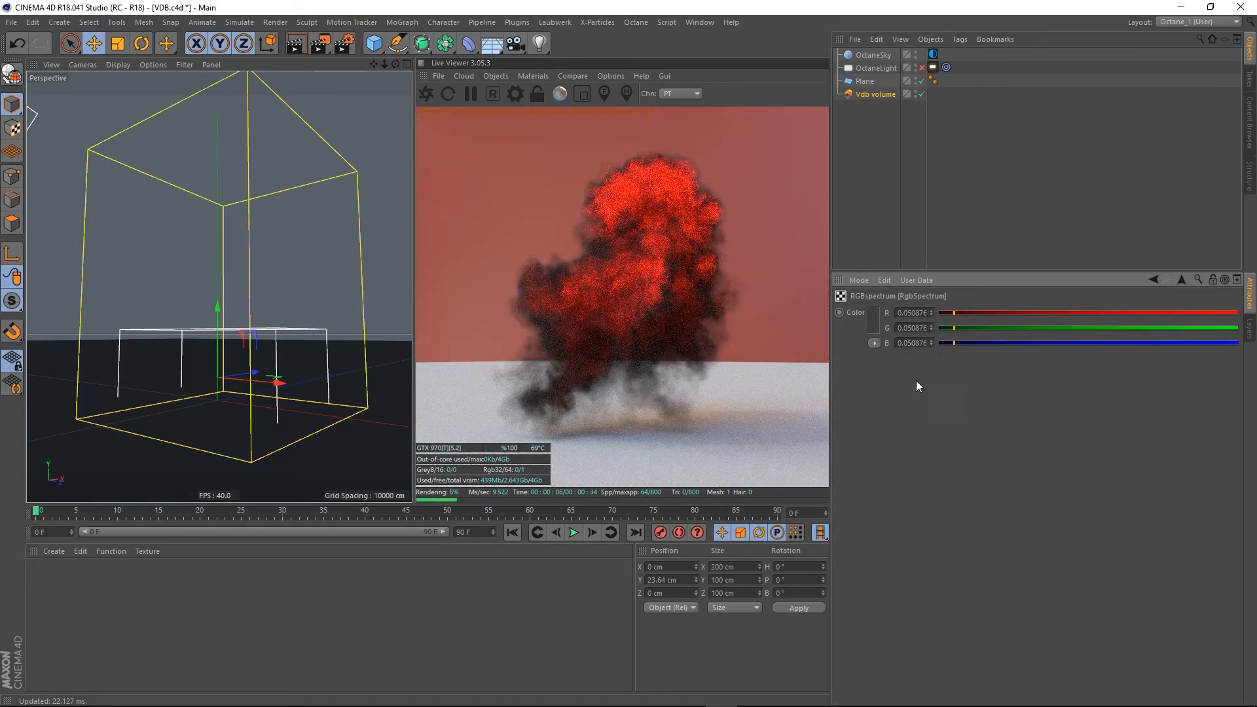
pyautogui.click(875, 320)
pyautogui.moveTo(940, 344); pyautogui.dragTo(960, 348)
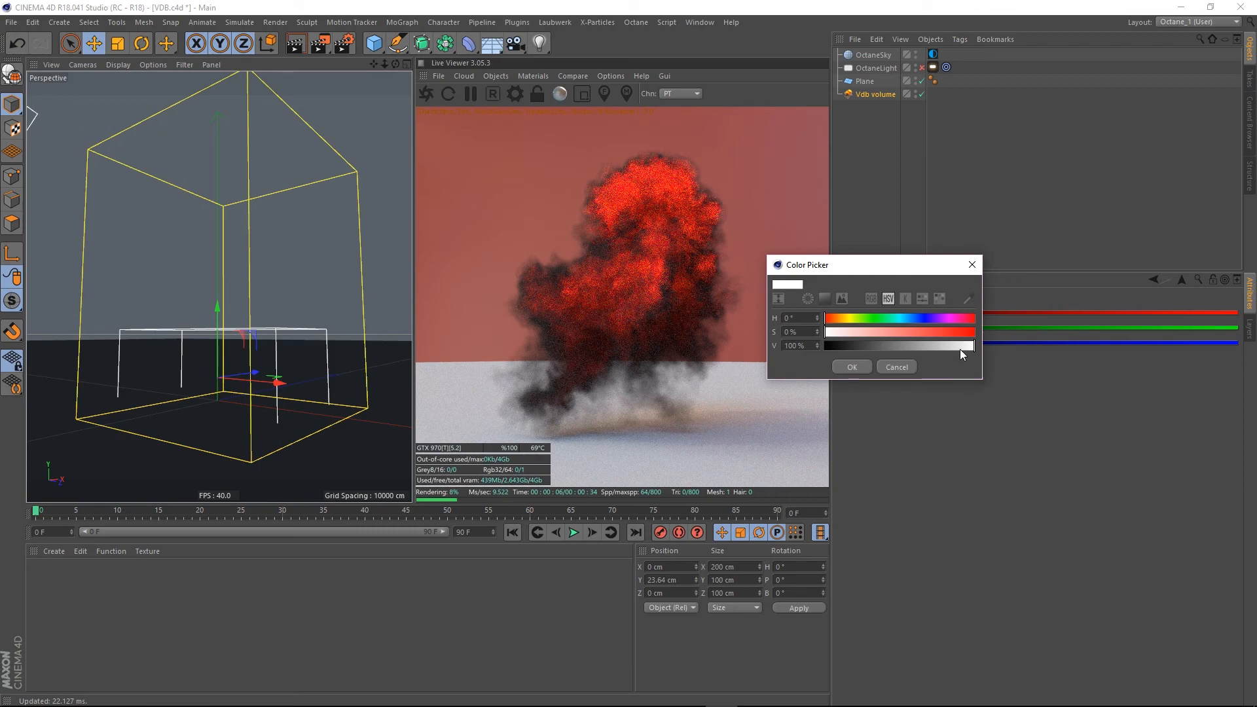
pyautogui.click(853, 367)
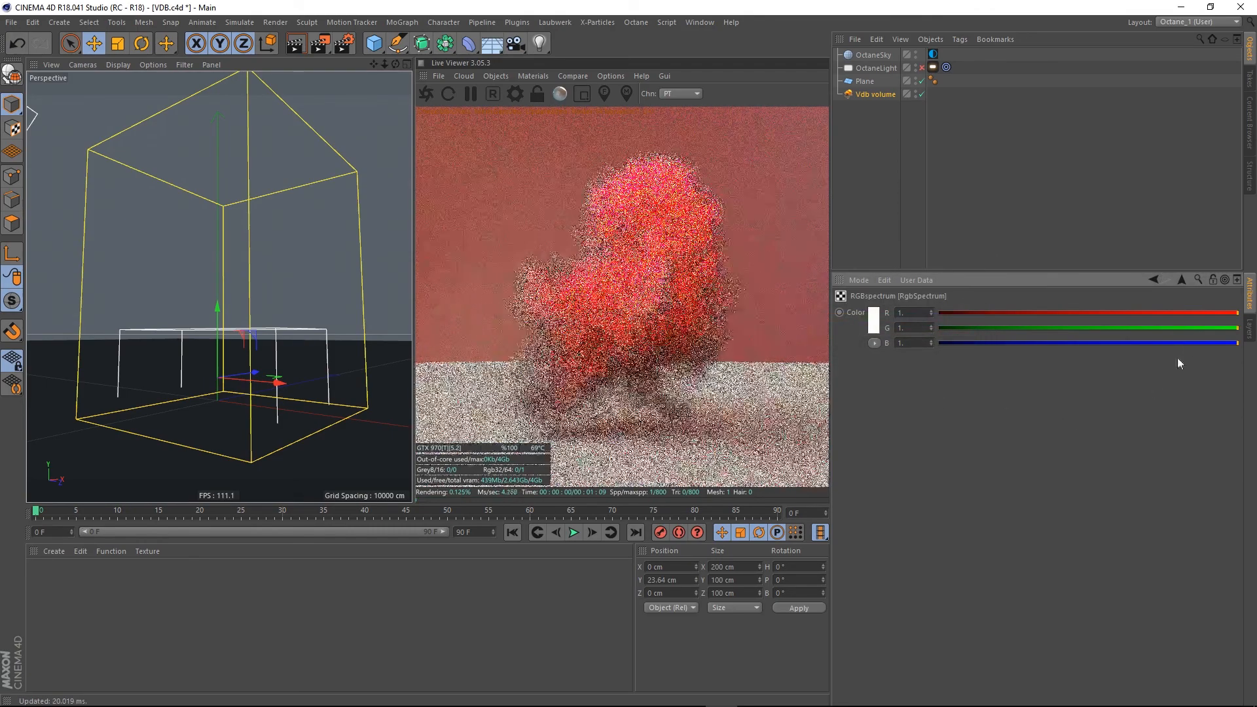
pyautogui.click(1178, 279)
# Lower the Texture Emission power to about 0.23 and the emission ramp's Volume Gradient max value to about 2.33
pyautogui.scroll(-5, 1098, 386)
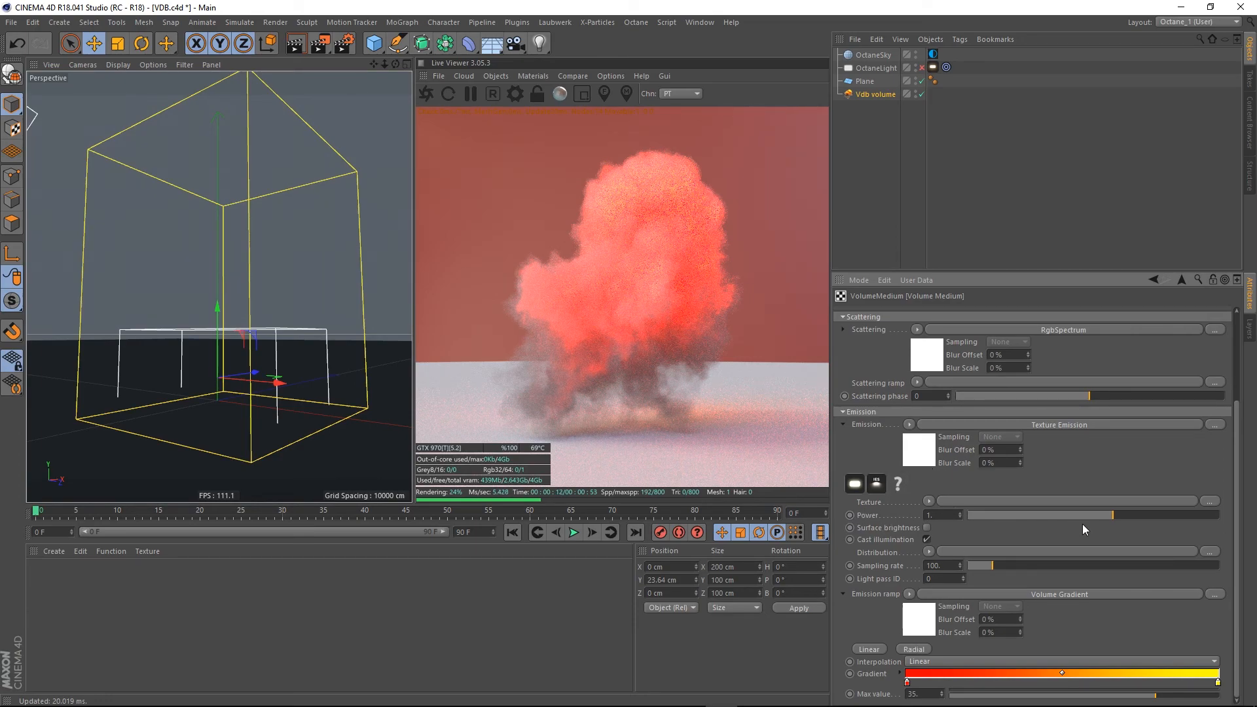
pyautogui.moveTo(1109, 517); pyautogui.dragTo(1089, 517)
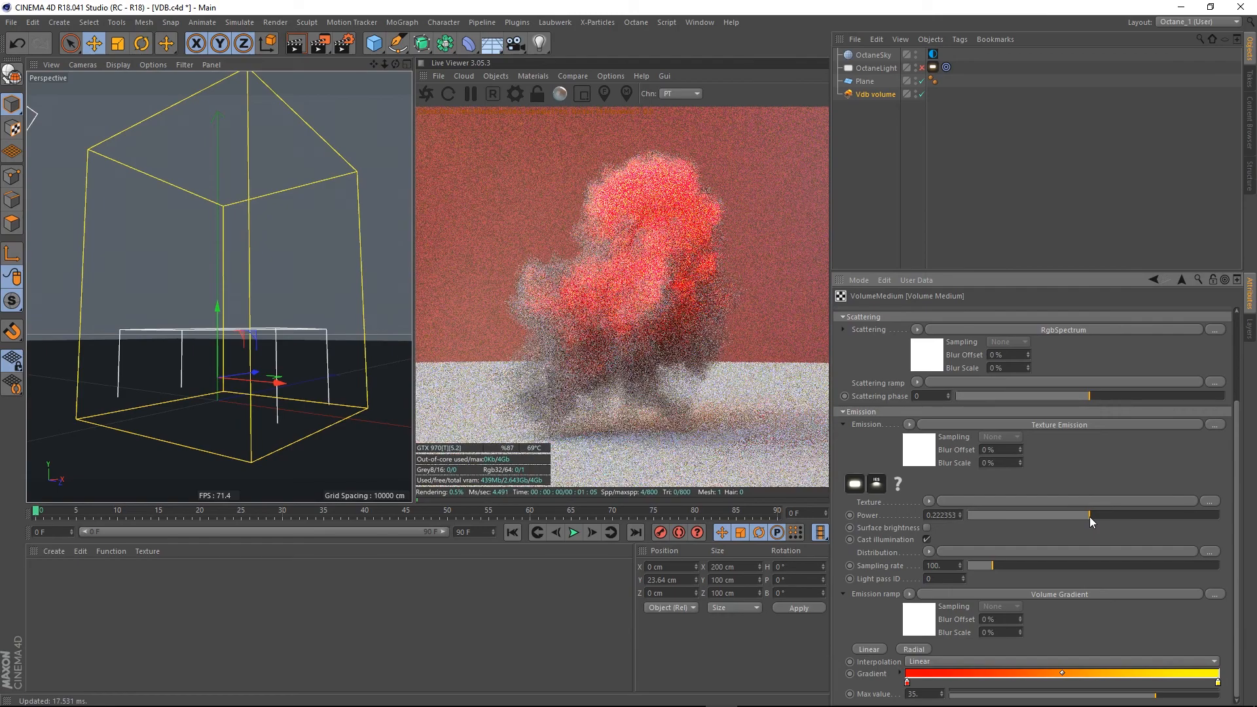
pyautogui.moveTo(1089, 517); pyautogui.dragTo(1085, 517)
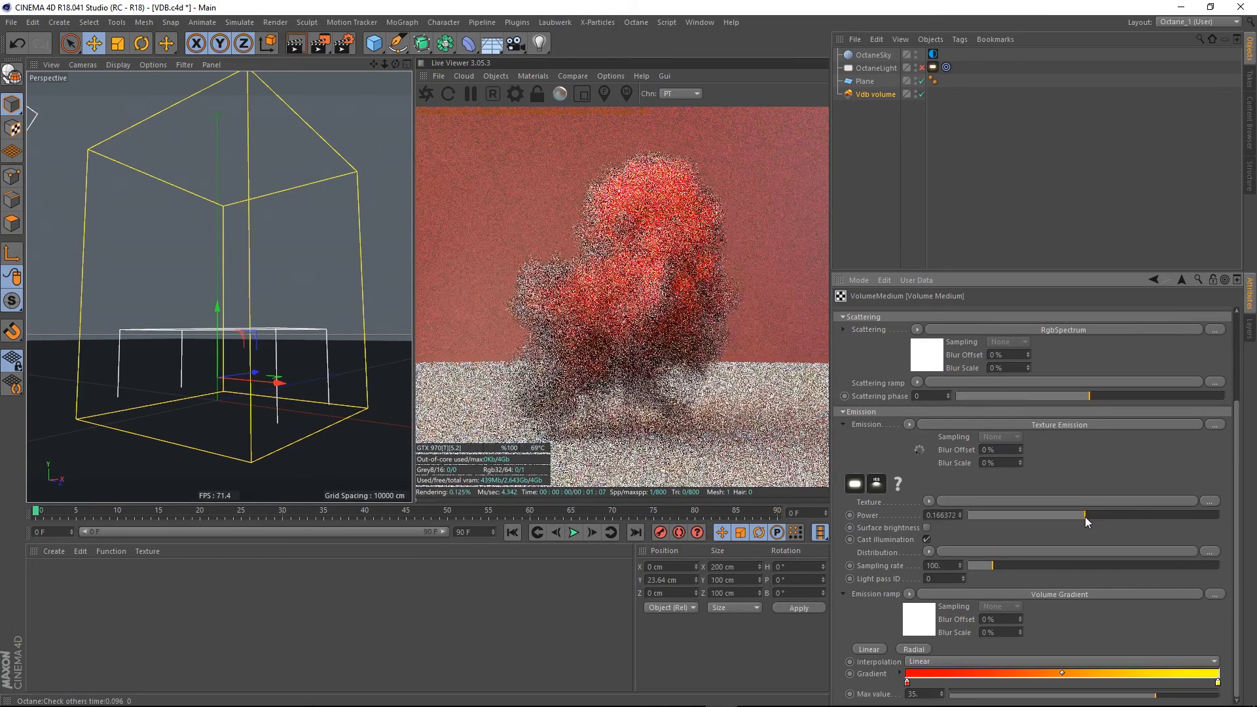
pyautogui.click(1090, 517)
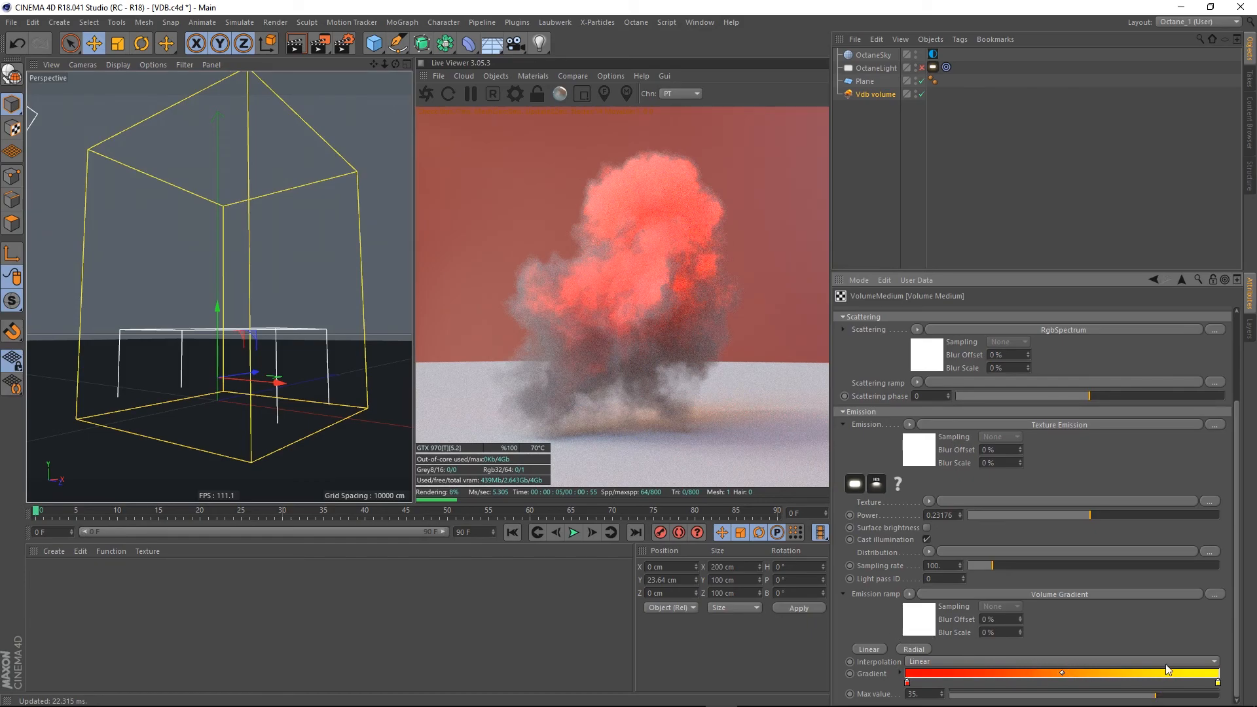
pyautogui.moveTo(1169, 695); pyautogui.dragTo(1108, 691)
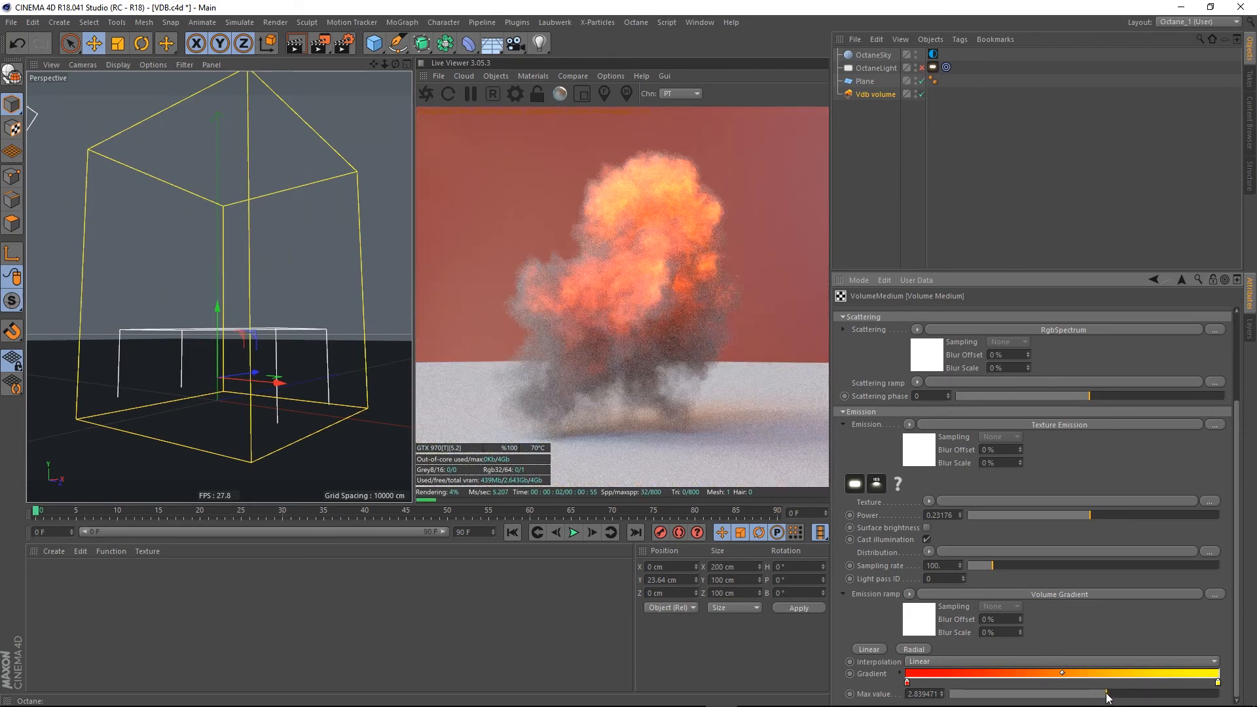
pyautogui.moveTo(1106, 698); pyautogui.dragTo(1101, 696)
pyautogui.moveTo(1101, 698); pyautogui.dragTo(1103, 696)
# Set the Volume Medium's scattering phase to 0.6
pyautogui.scroll(2, 1113, 491)
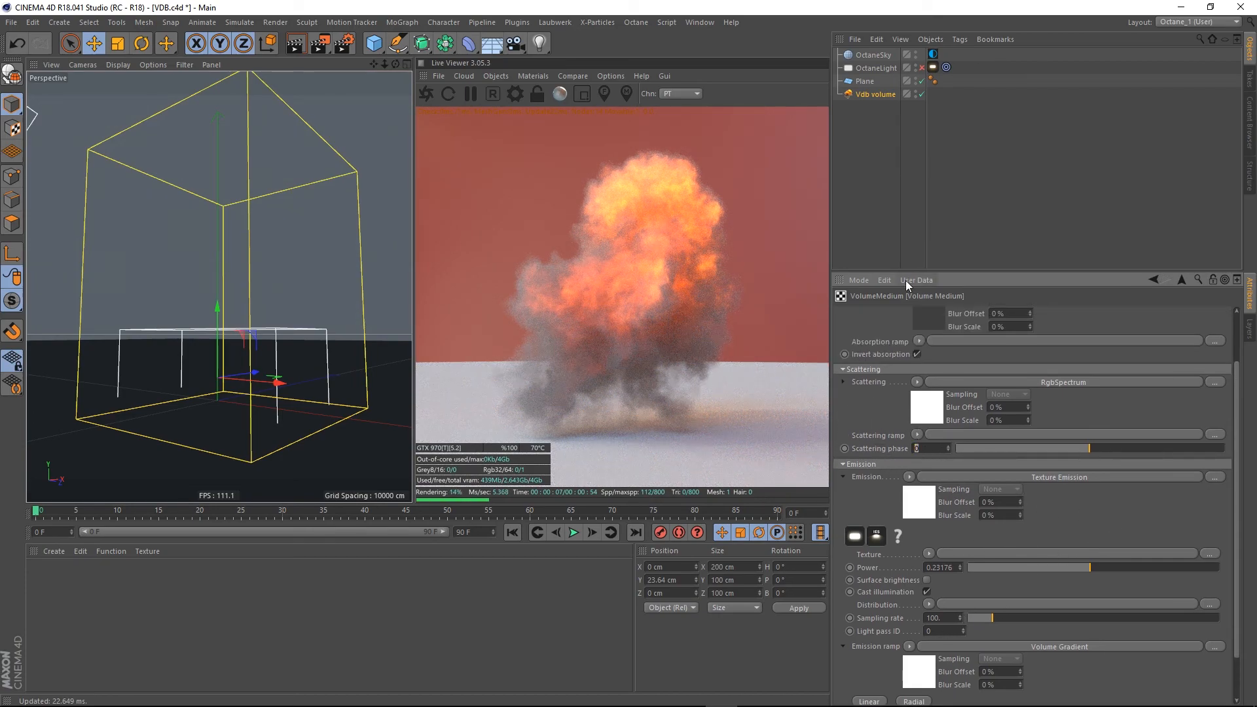
pyautogui.write('0.6')
pyautogui.press('Return')
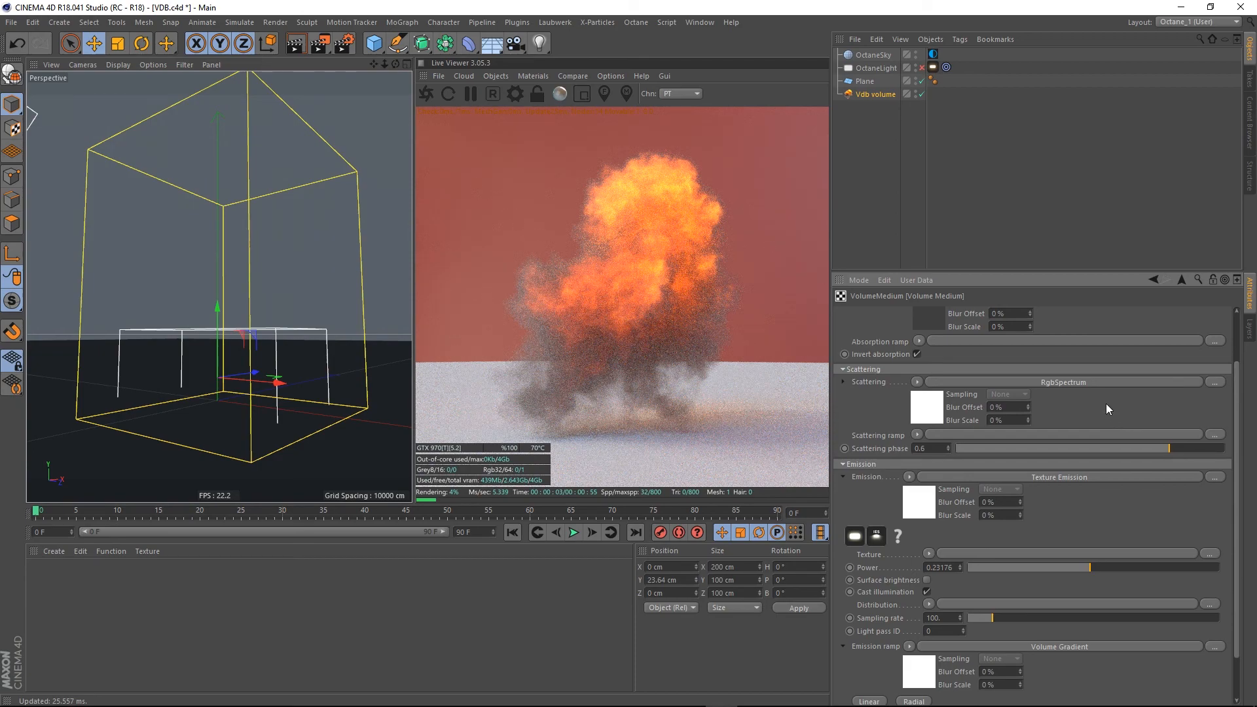
# Try a volume step length of 0.3 on the Volume Medium, and set it to 0.1
pyautogui.scroll(2, 1106, 403)
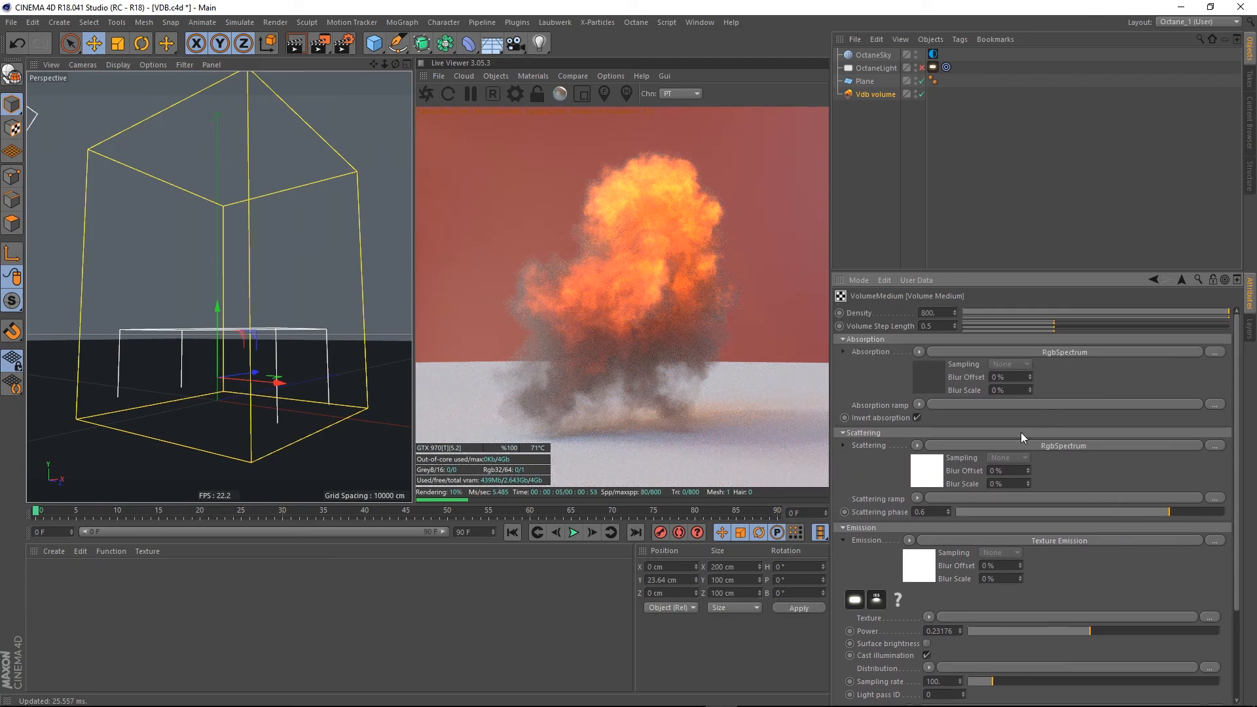
pyautogui.click(944, 329)
pyautogui.write('.3')
pyautogui.press('Return')
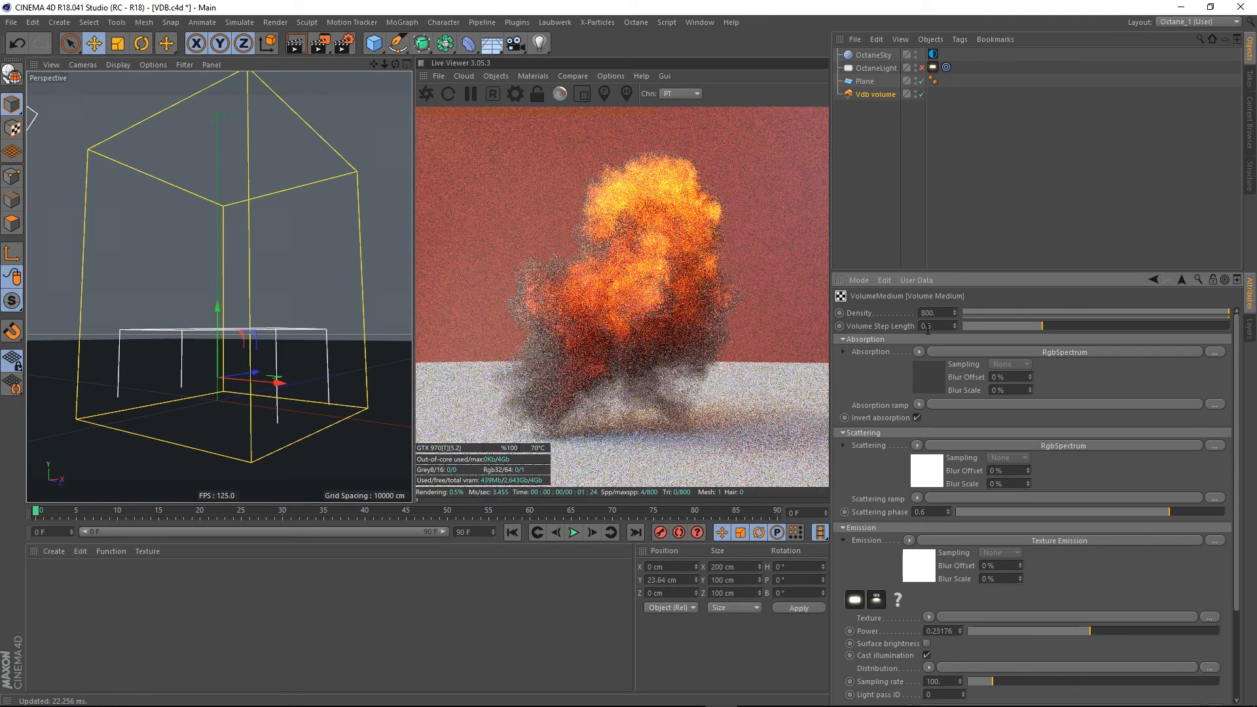
pyautogui.moveTo(941, 323); pyautogui.dragTo(912, 327)
pyautogui.write('.1')
pyautogui.press('Return')
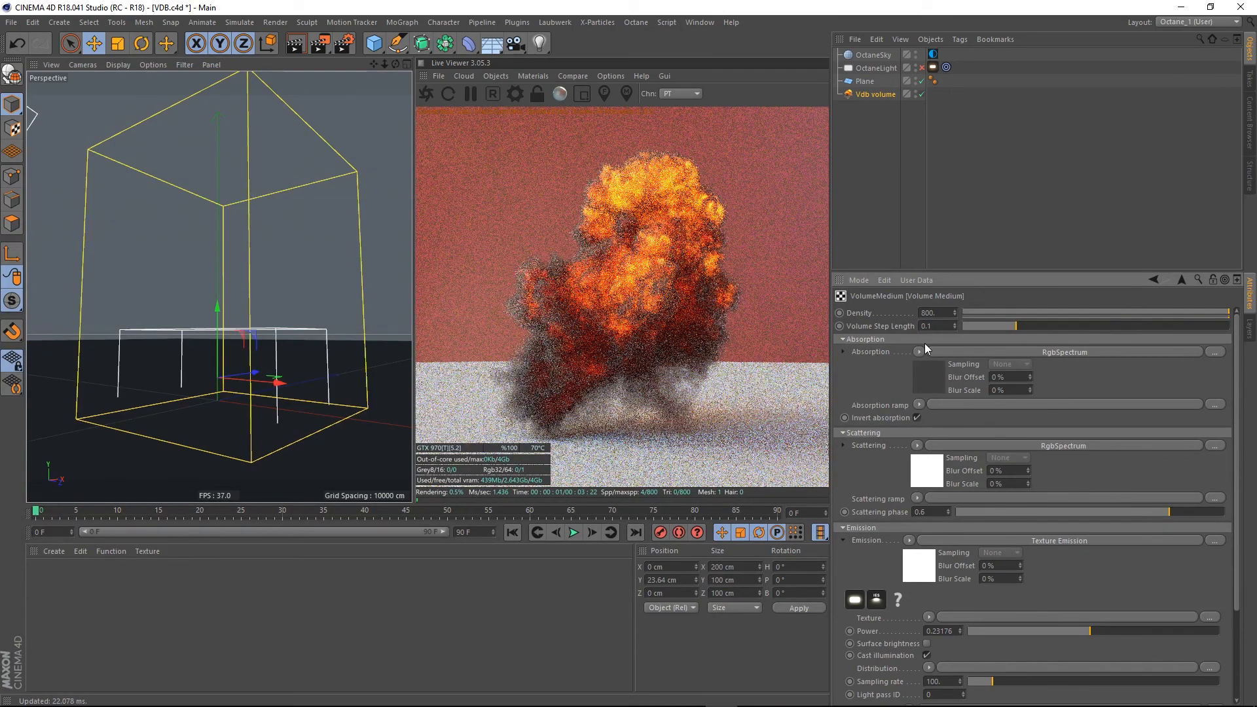
# Inspect the explosion's smoke detail from slightly different camera angles, using temporary render regions over its side and base
pyautogui.keyDown('alt'); pyautogui.moveTo(237, 452); pyautogui.dragTo(269, 455); pyautogui.keyUp('alt')
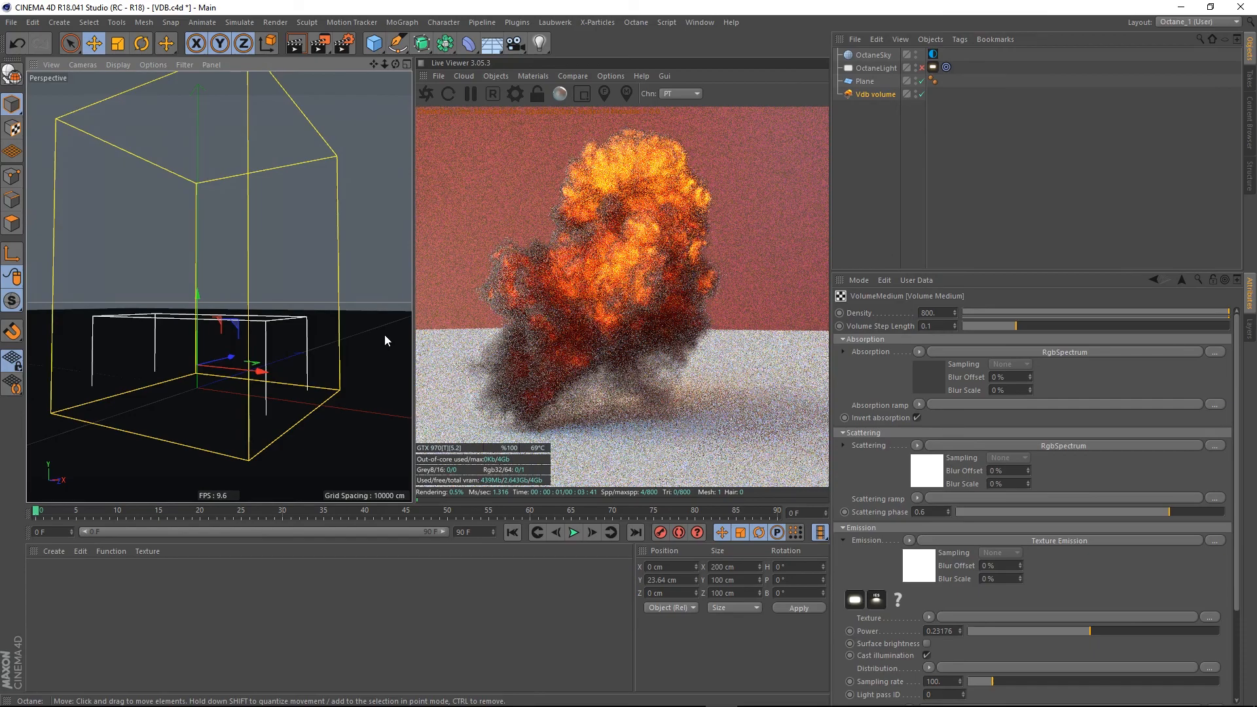
pyautogui.click(583, 95)
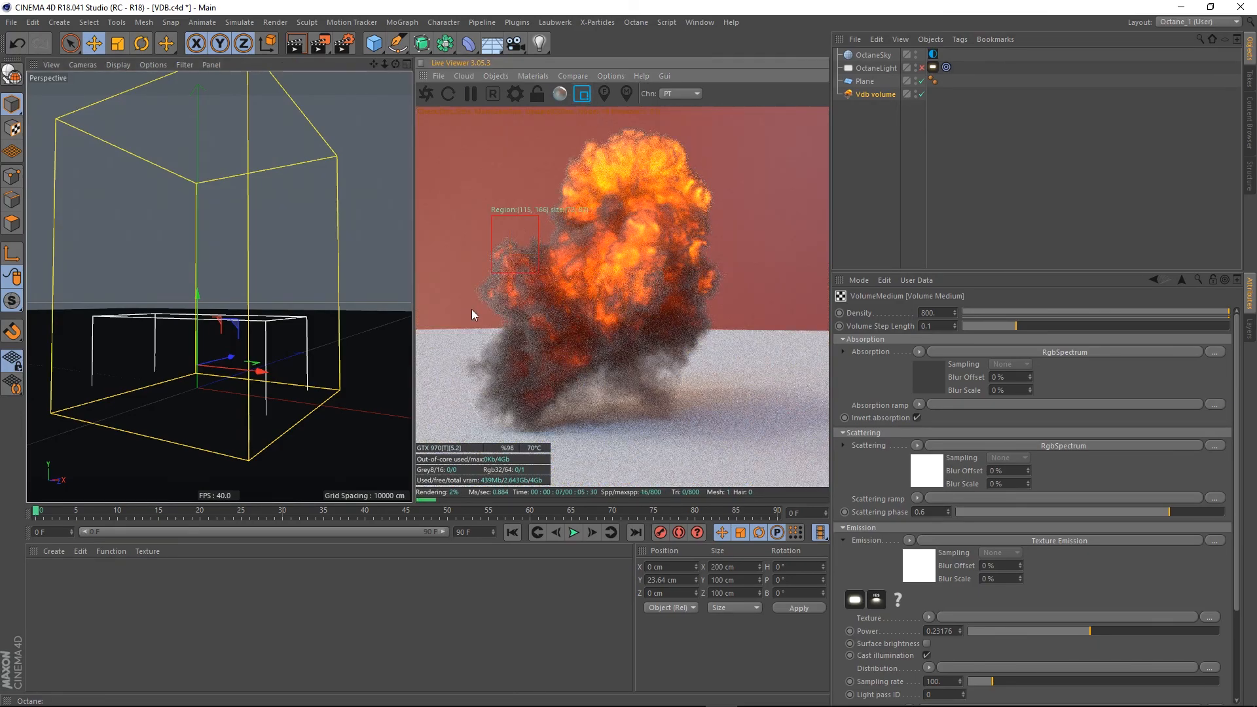
pyautogui.moveTo(733, 306); pyautogui.dragTo(591, 412)
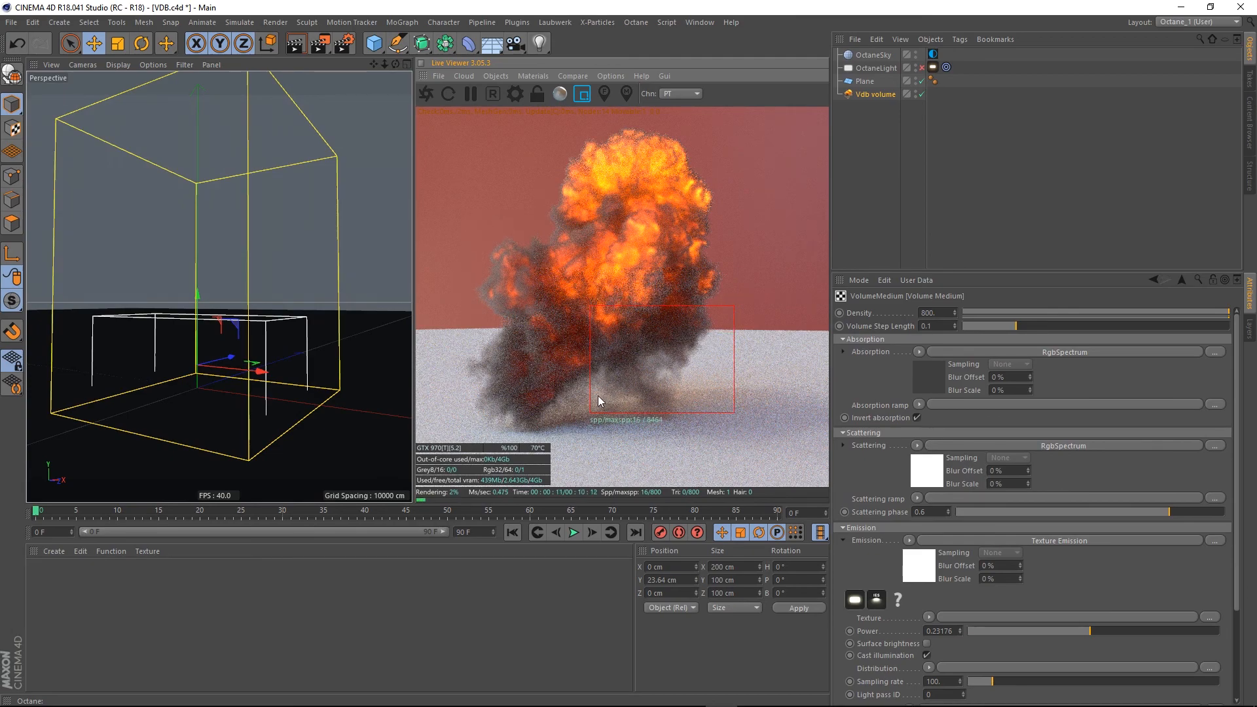
pyautogui.moveTo(548, 267); pyautogui.dragTo(478, 376)
pyautogui.moveTo(553, 338); pyautogui.dragTo(473, 407)
pyautogui.click(582, 94)
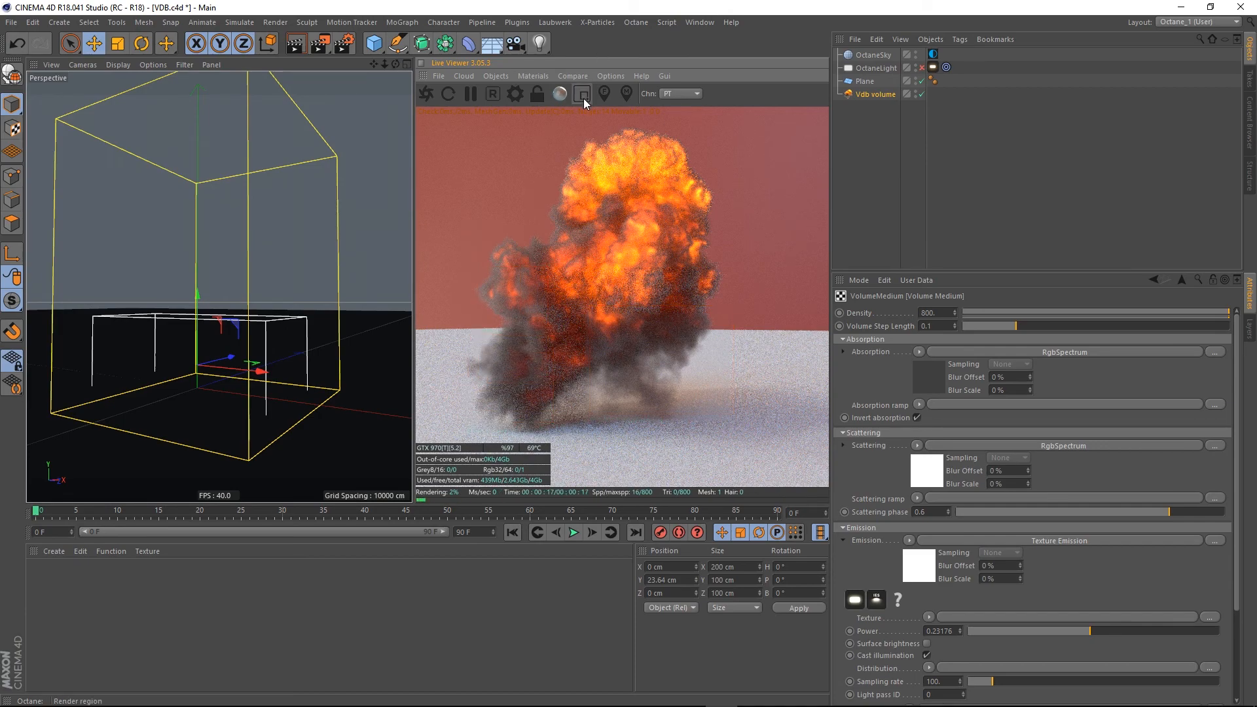
pyautogui.keyDown('alt'); pyautogui.moveTo(219, 406); pyautogui.dragTo(259, 412); pyautogui.keyUp('alt')
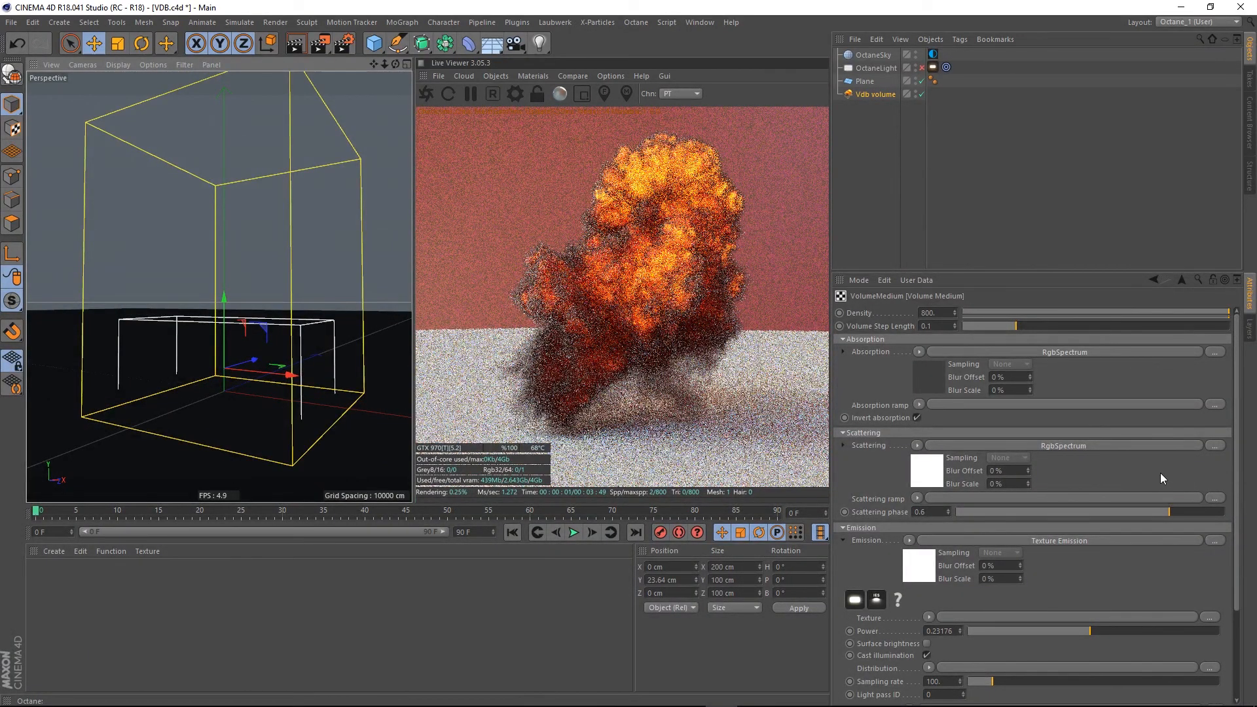
# Raise the Texture Emission power to about 0.37
pyautogui.scroll(-3, 1159, 473)
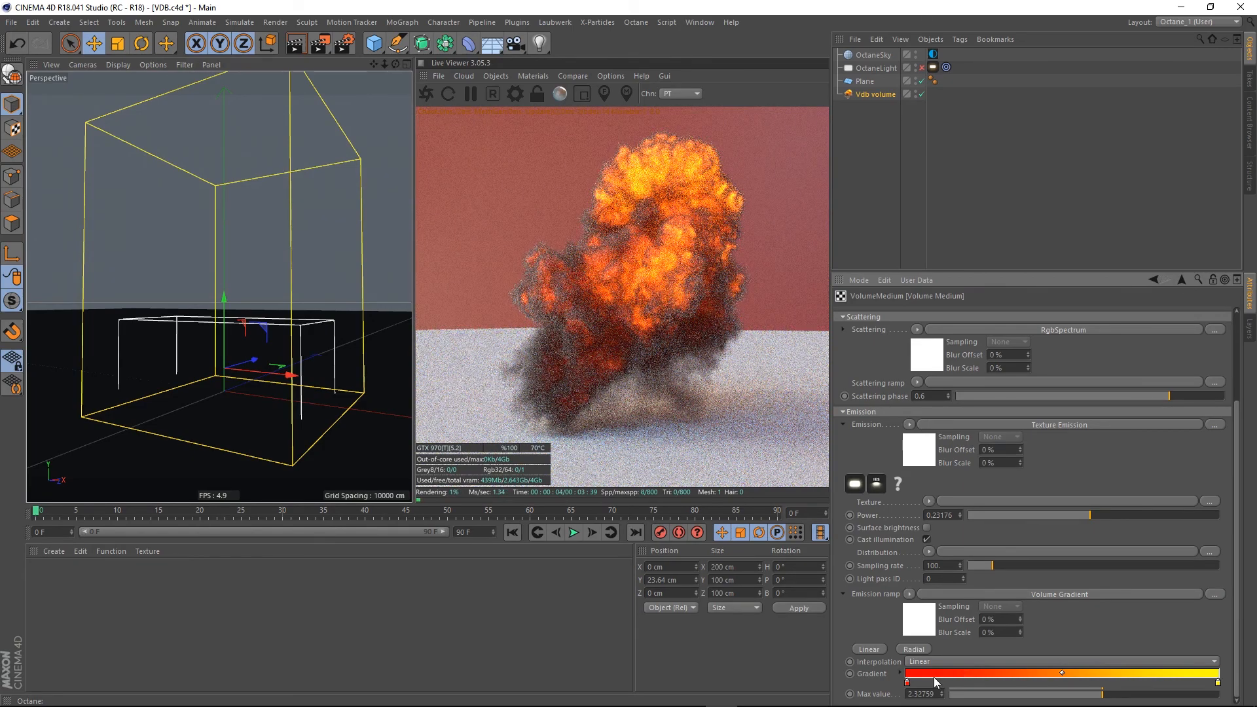
pyautogui.click(1092, 515)
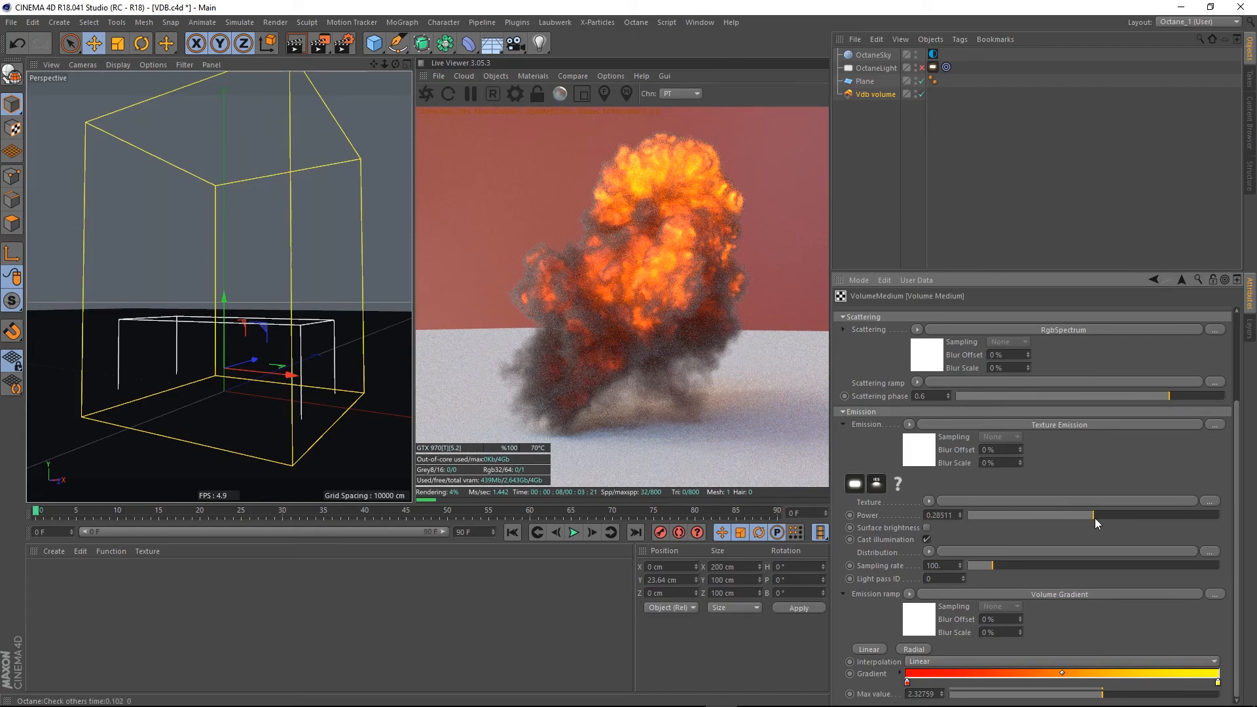
pyautogui.moveTo(1095, 517); pyautogui.dragTo(1098, 517)
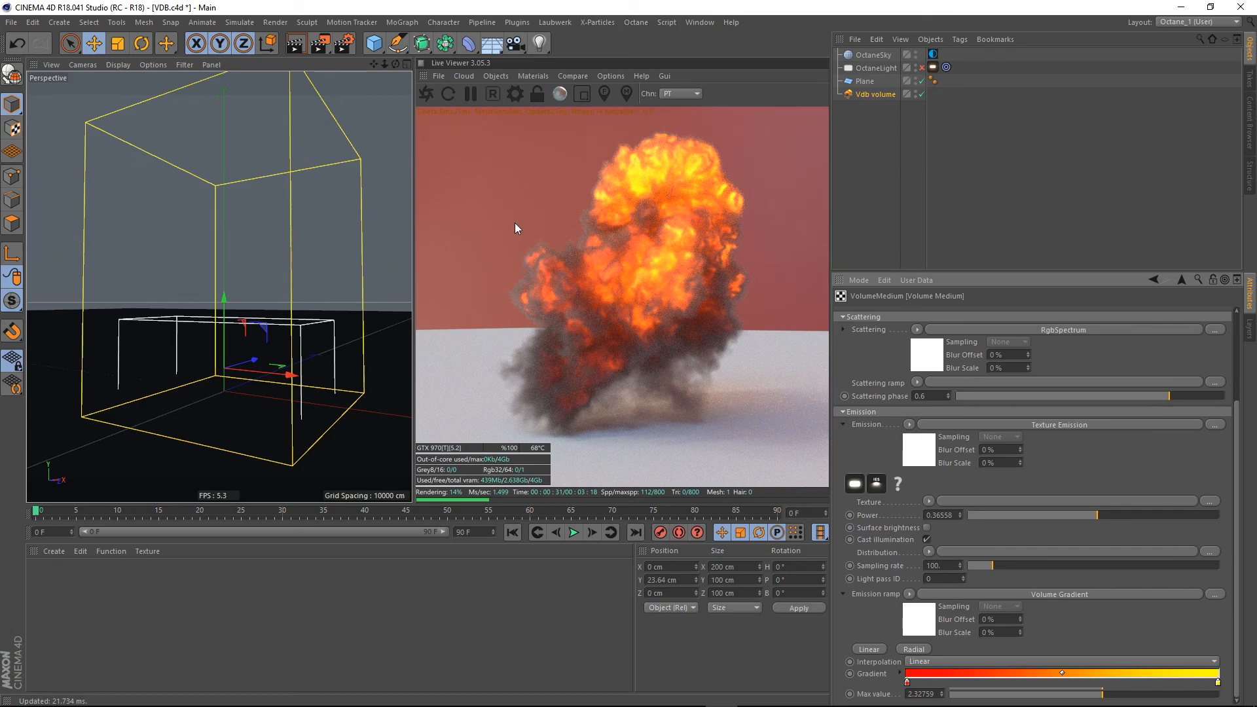
# Bring up the Octane for Cinema 4D documentation in the browser and look through the Environment Medium page
pyautogui.moveTo(0, 212); pyautogui.dragTo(634, 52)
pyautogui.scroll(10, 941, 280)
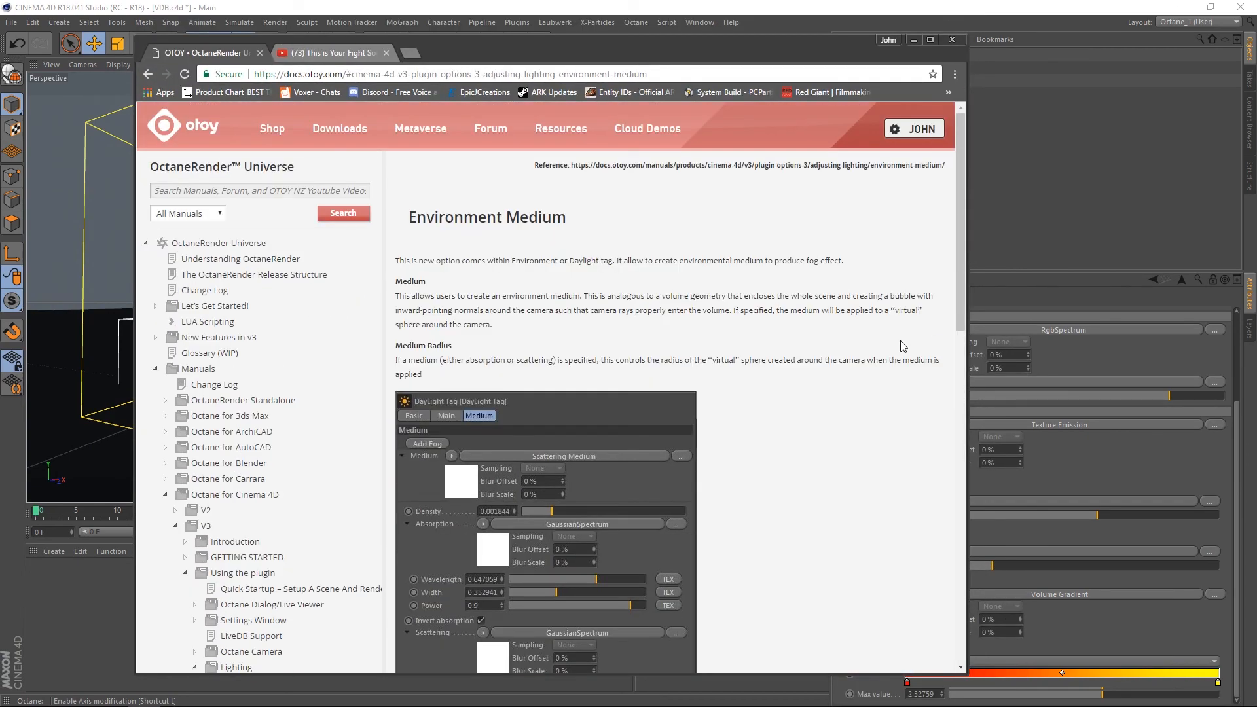
pyautogui.scroll(-1, 926, 343)
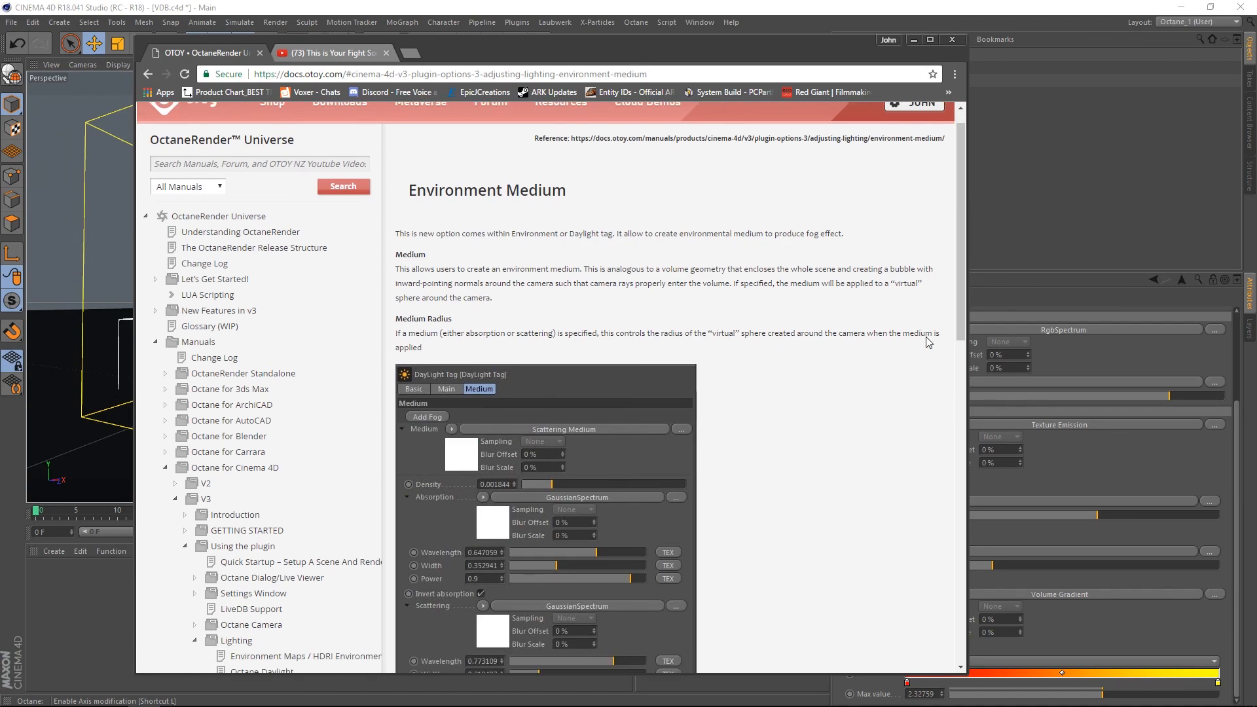
pyautogui.scroll(-5, 926, 338)
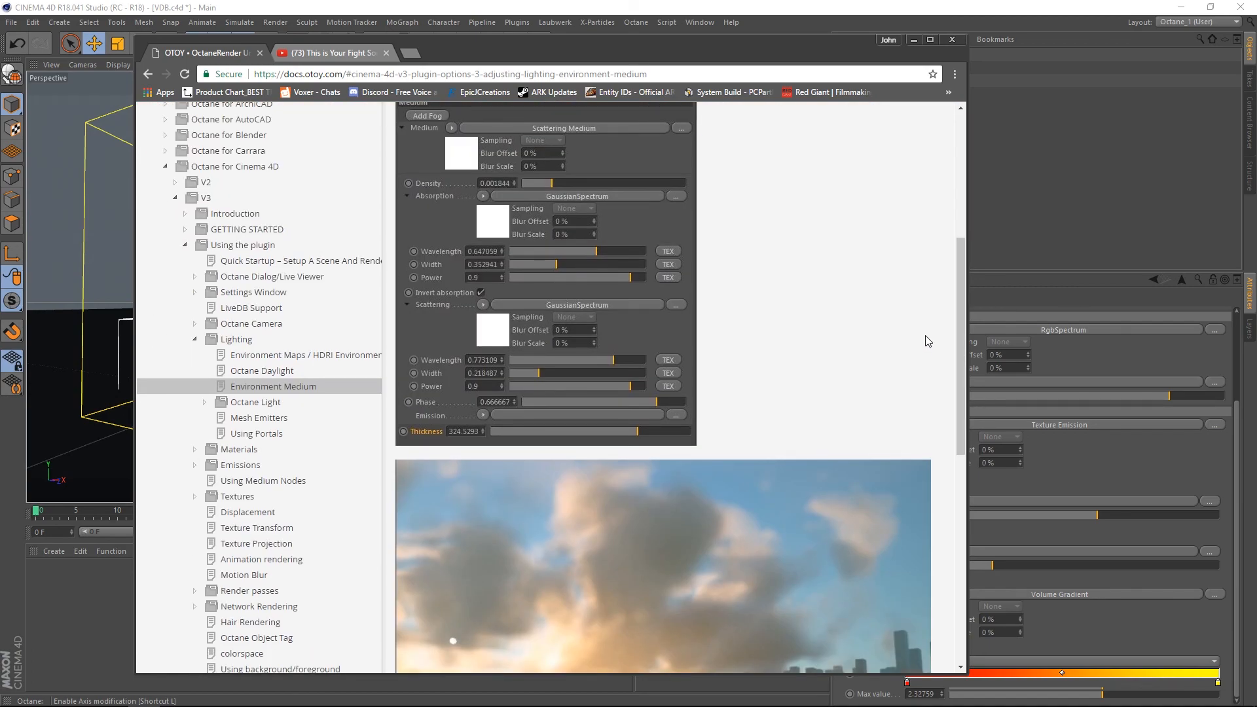
pyautogui.scroll(-10, 925, 337)
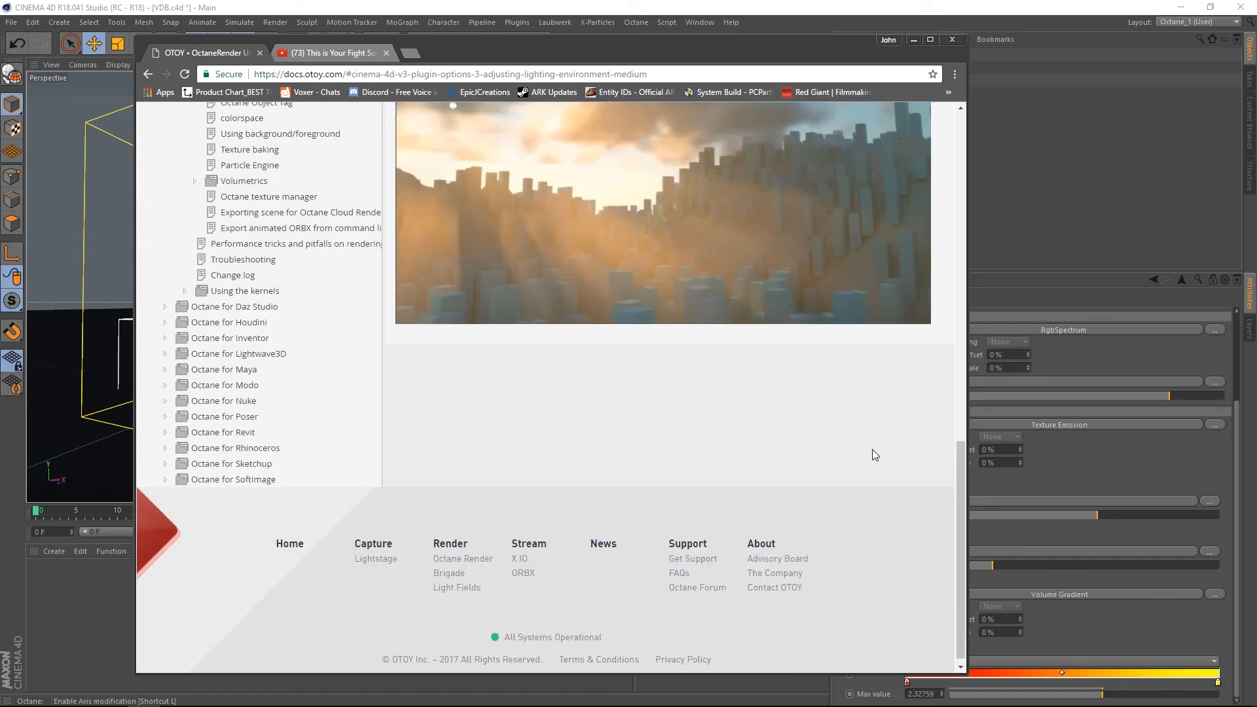
pyautogui.scroll(10, 873, 448)
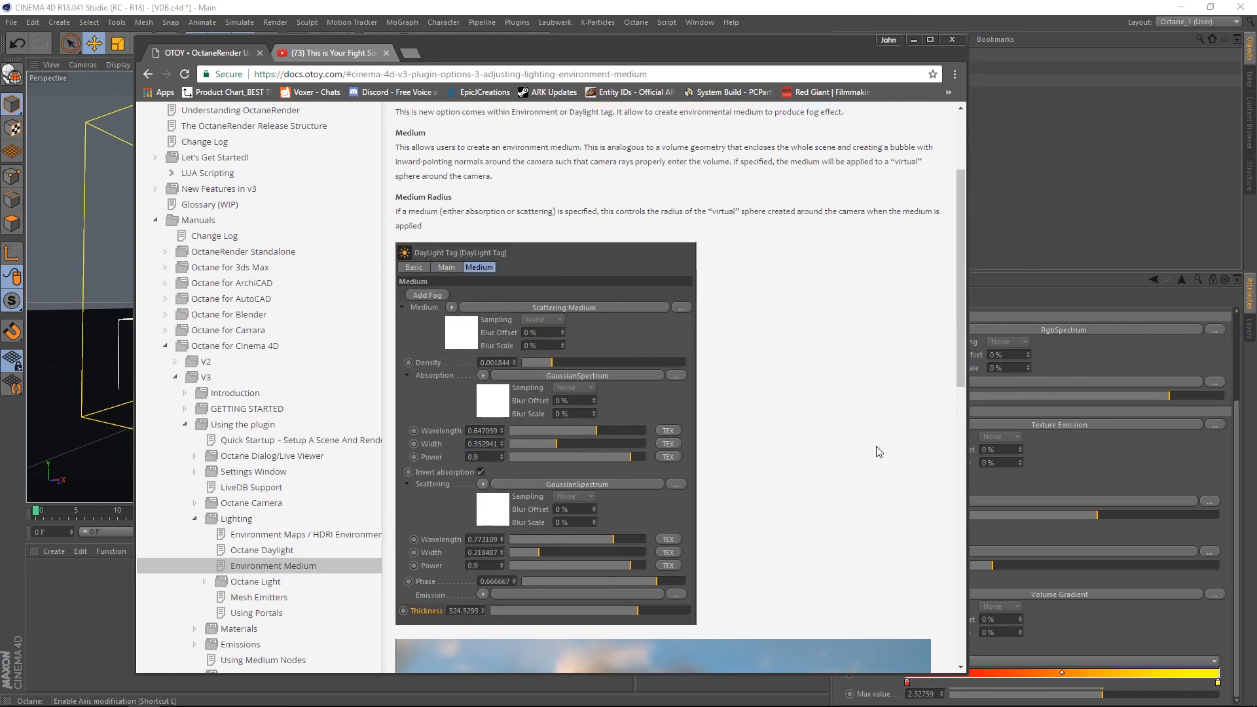
pyautogui.scroll(2, 878, 451)
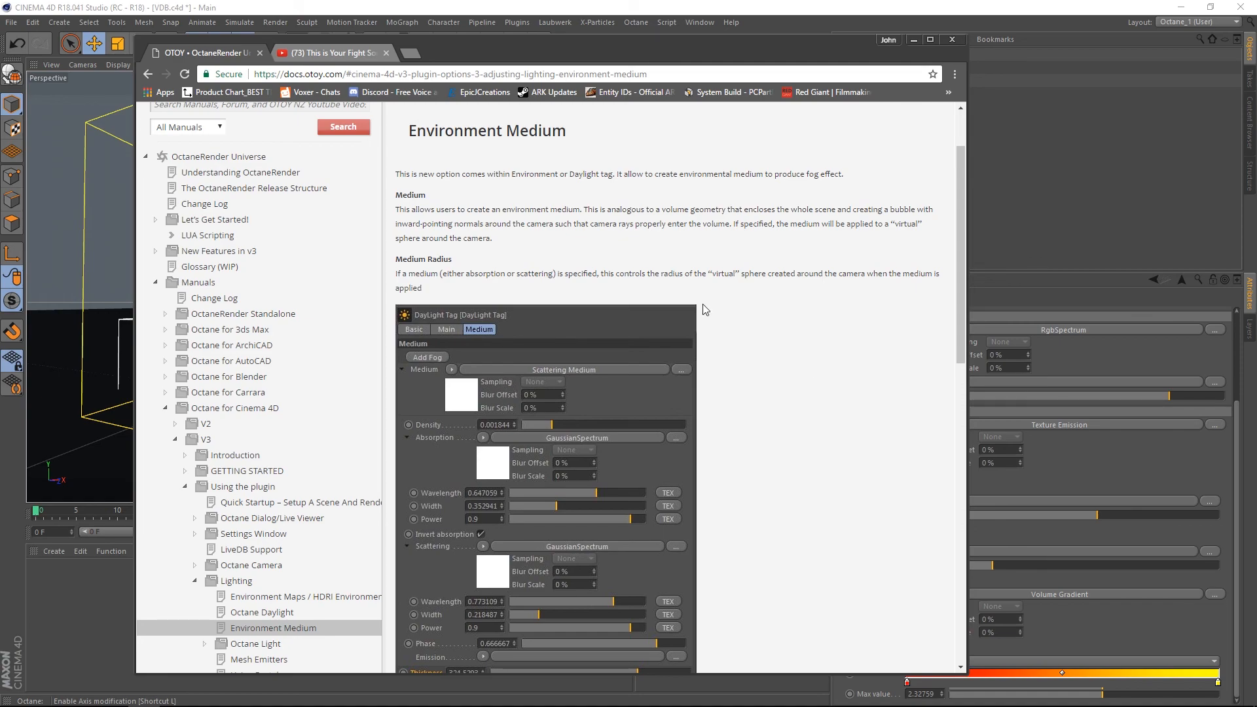
# Move the documentation window aside and switch to the Gmail window to read OTOY support's reply about generating SSS
pyautogui.moveTo(635, 42); pyautogui.dragTo(614, 60)
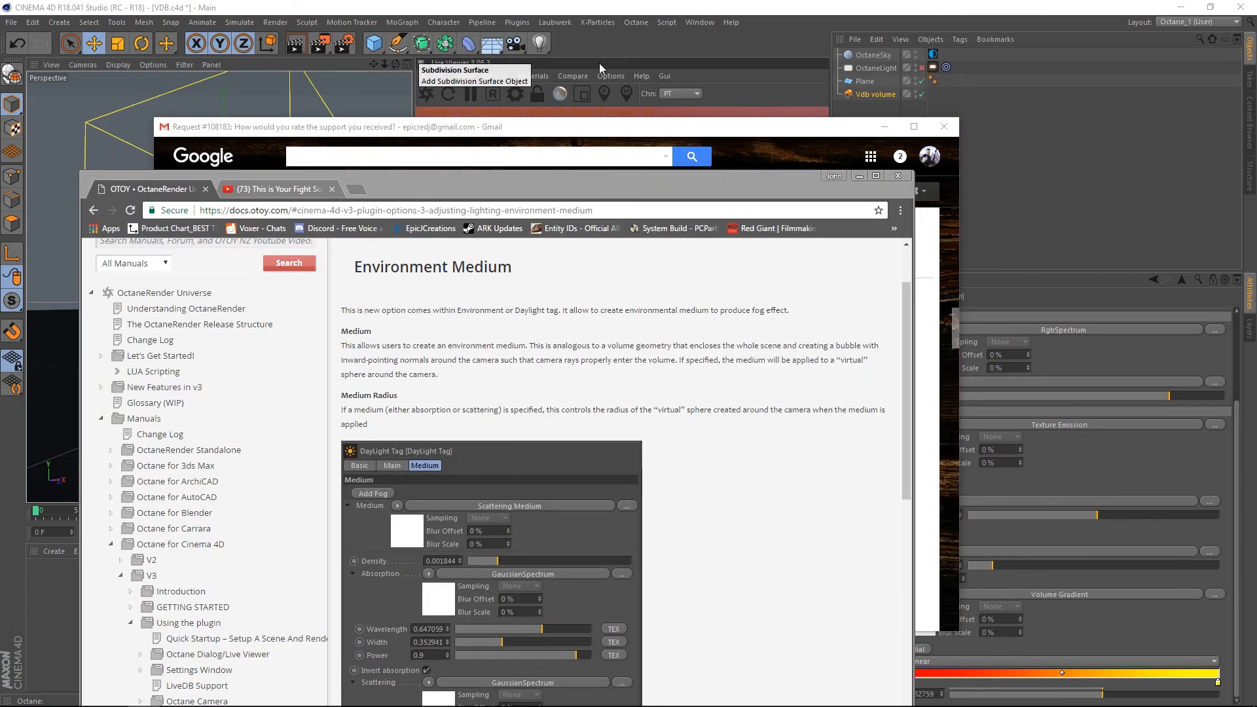
pyautogui.click(599, 63)
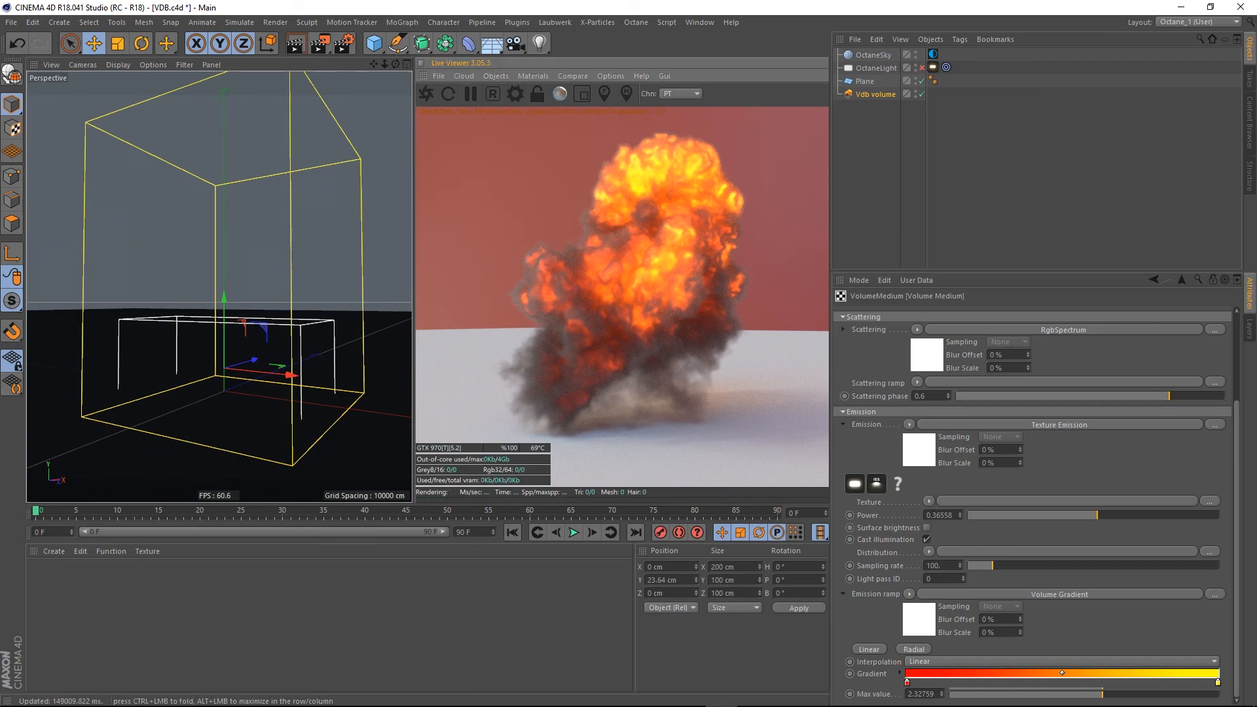
pyautogui.hotkey('alt', 'Tab')
pyautogui.scroll(-1, 812, 422)
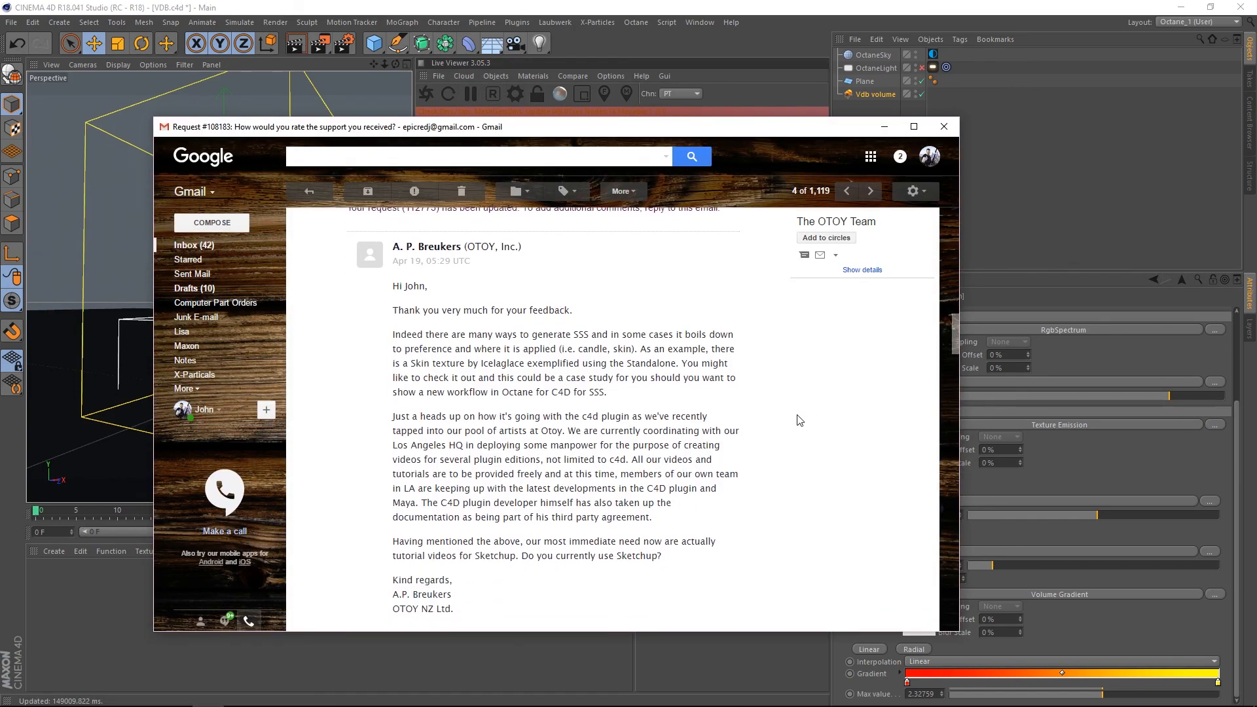